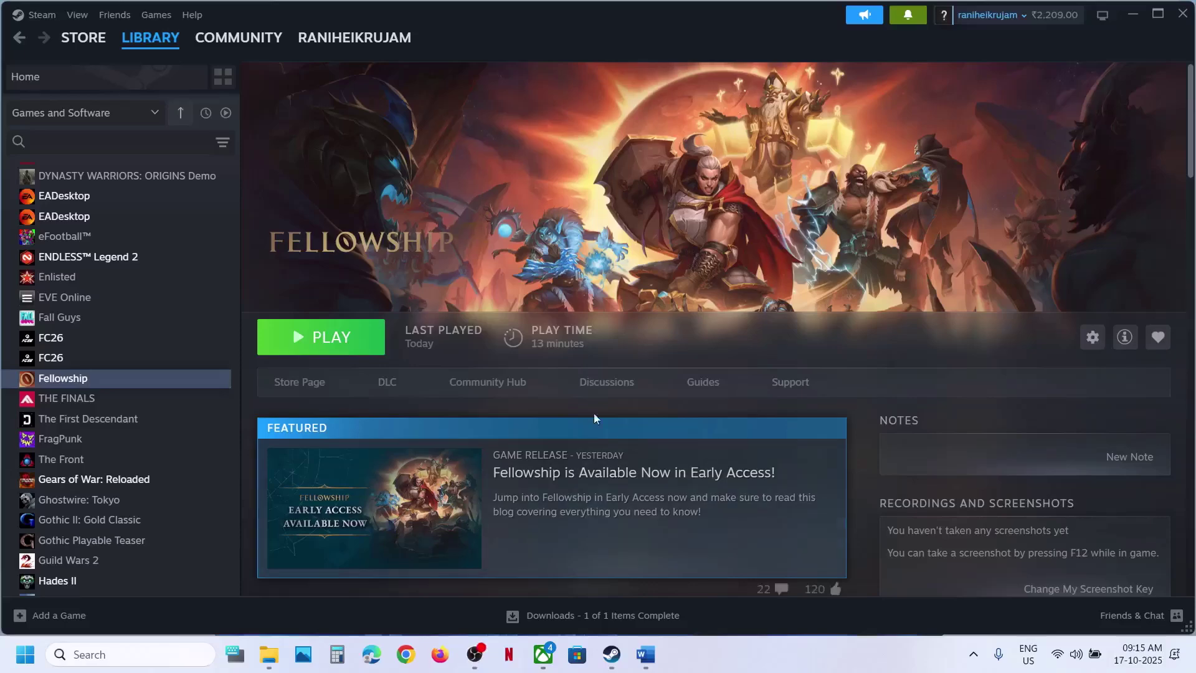
Check the Start menu's restart option without restarting, then highlight the Run Arc installer step in the notes.
click(26, 659)
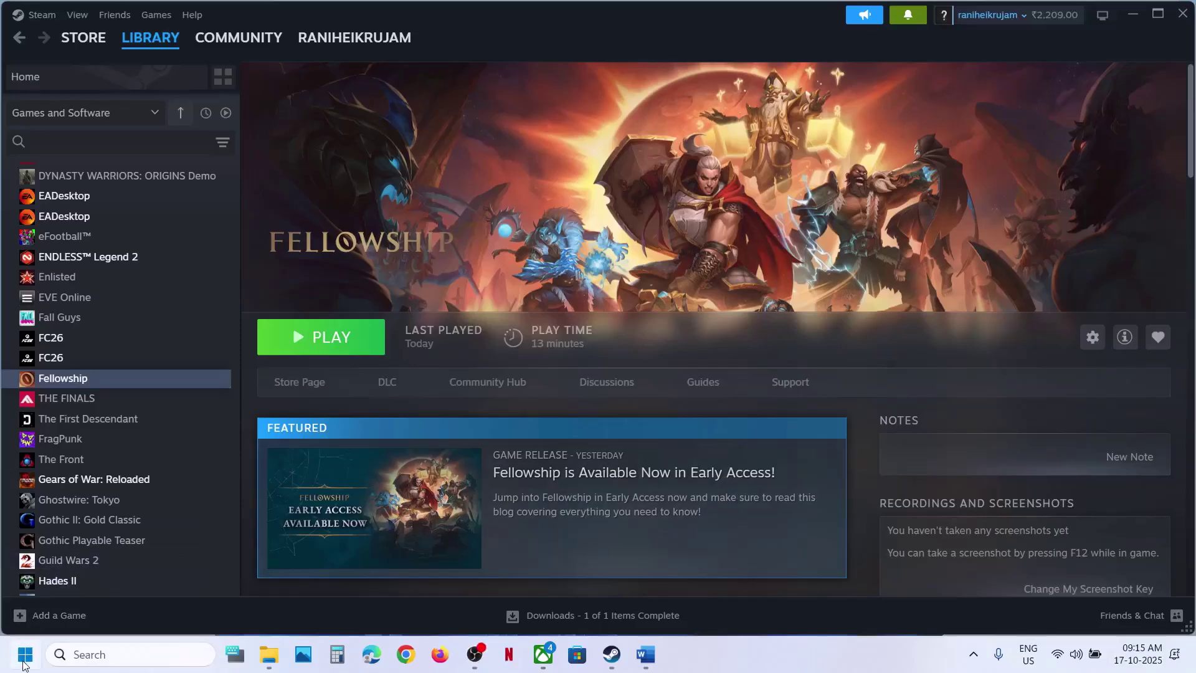
click(453, 600)
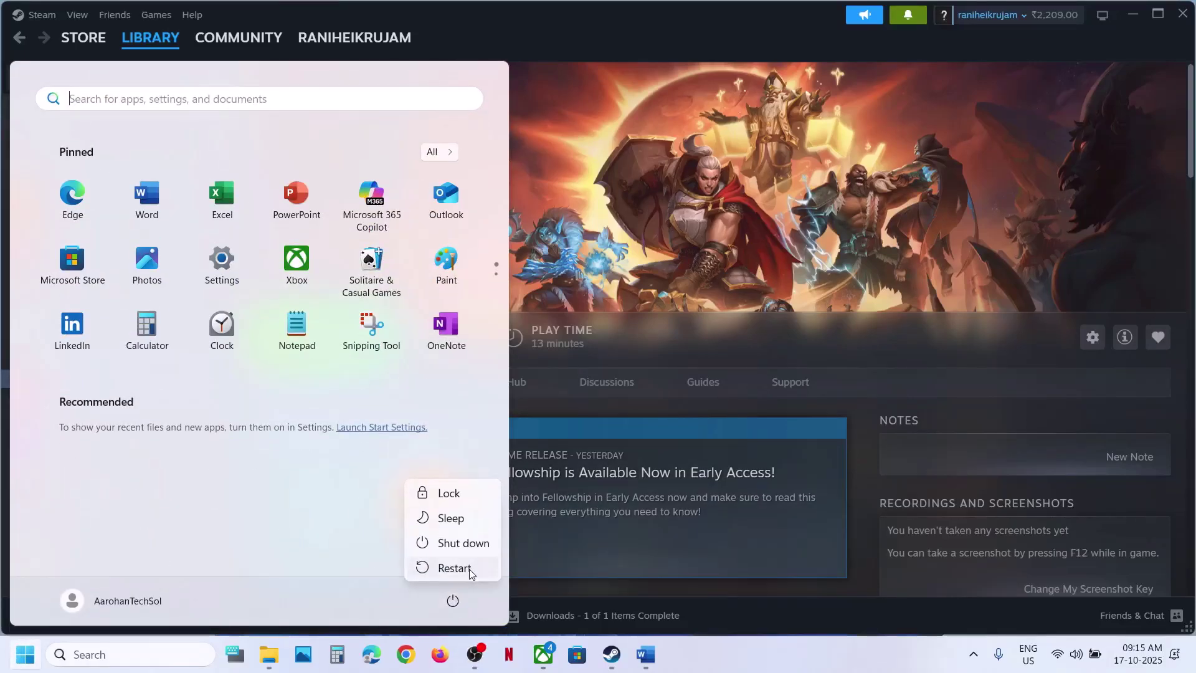
click(691, 238)
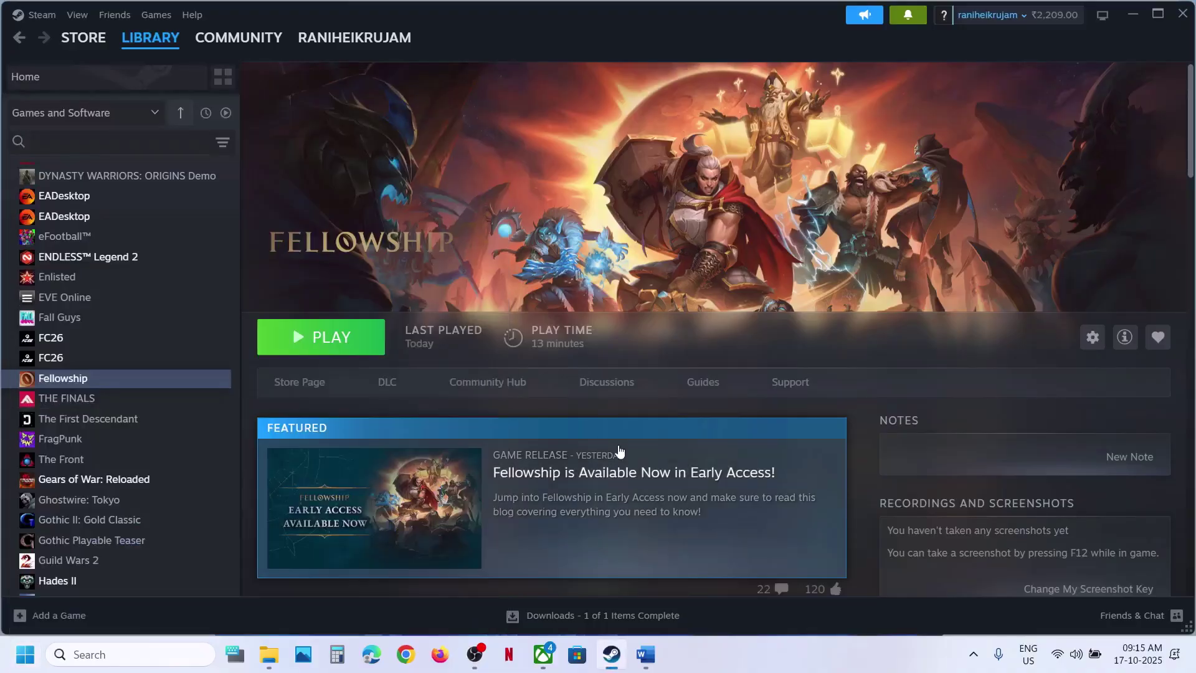
click(651, 664)
drag(127, 385, 337, 385)
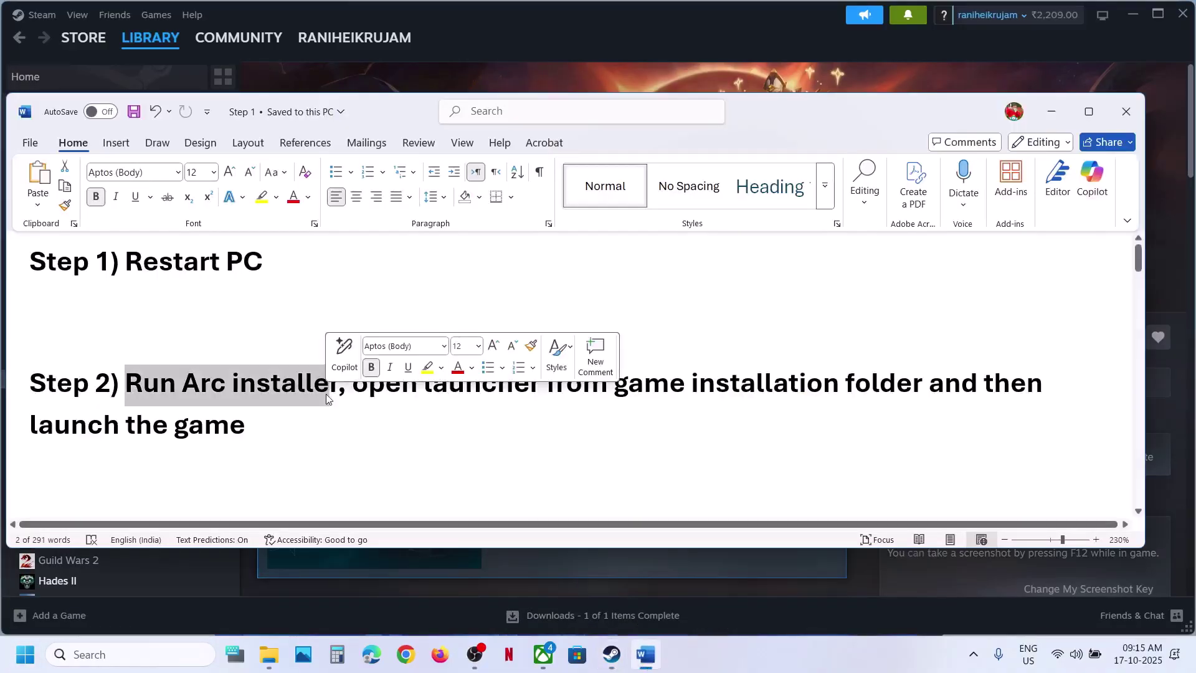
Open the options menu for Fellowship in the Steam library.
click(511, 36)
click(69, 385)
right_click(69, 385)
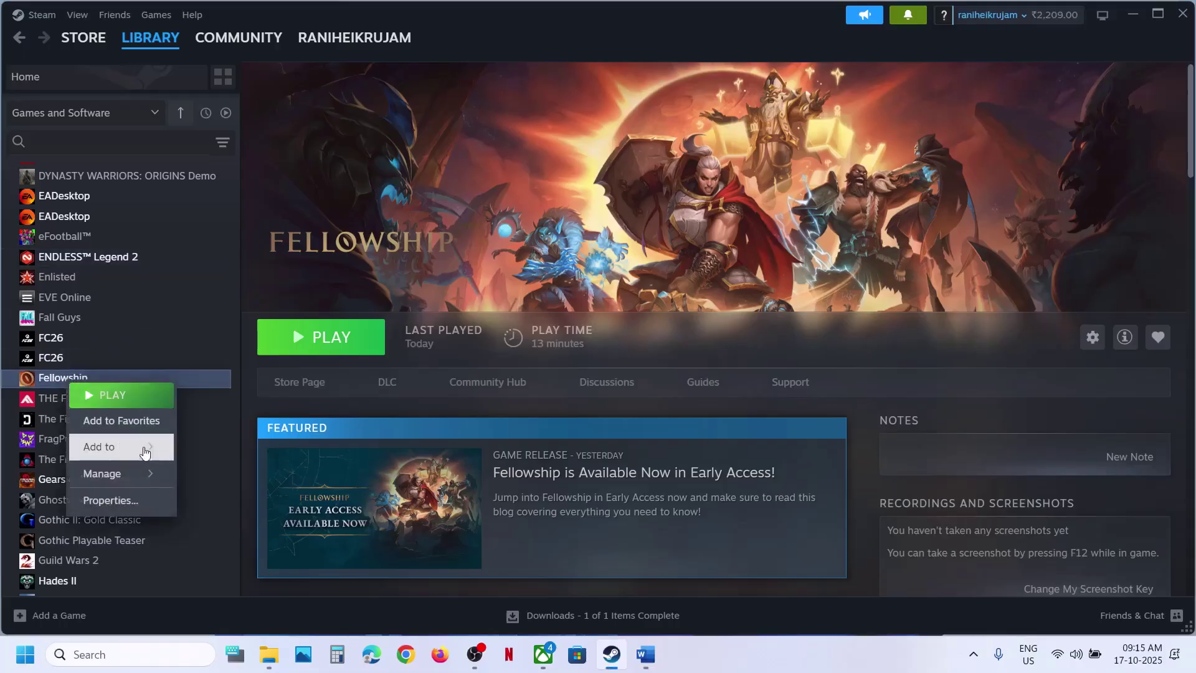
Open Fellowship's local files and run Arc3InstallSilent as administrator, choosing English setup.
mouse_move(118, 473)
click(249, 502)
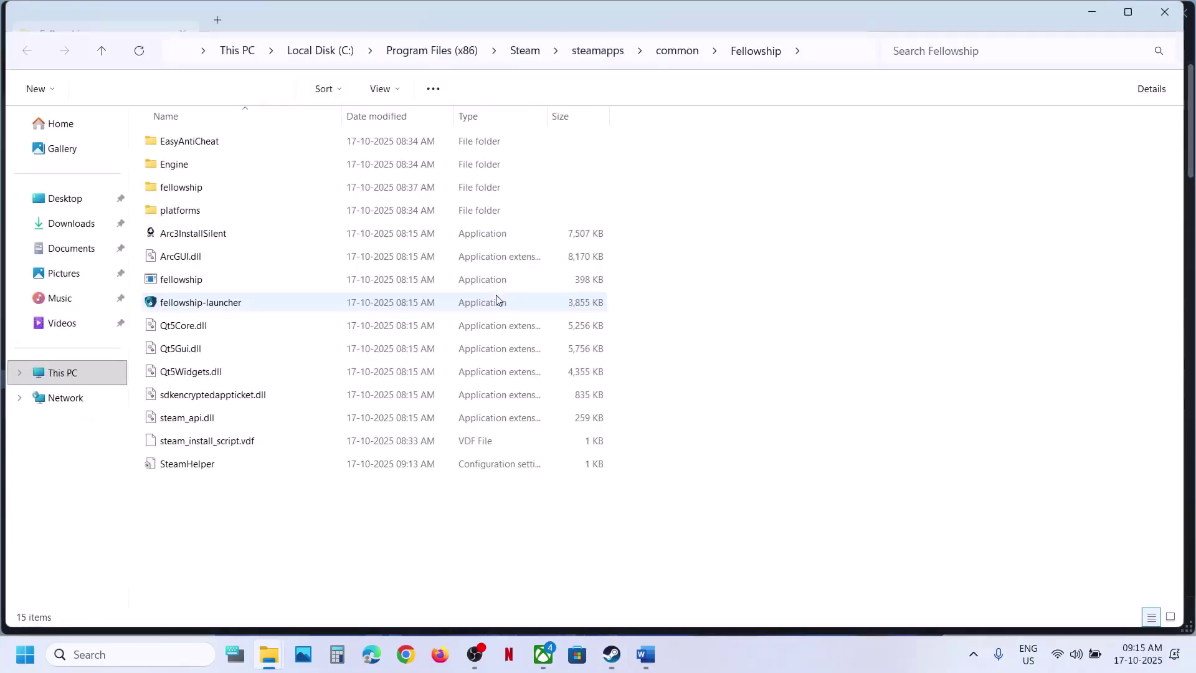
click(179, 302)
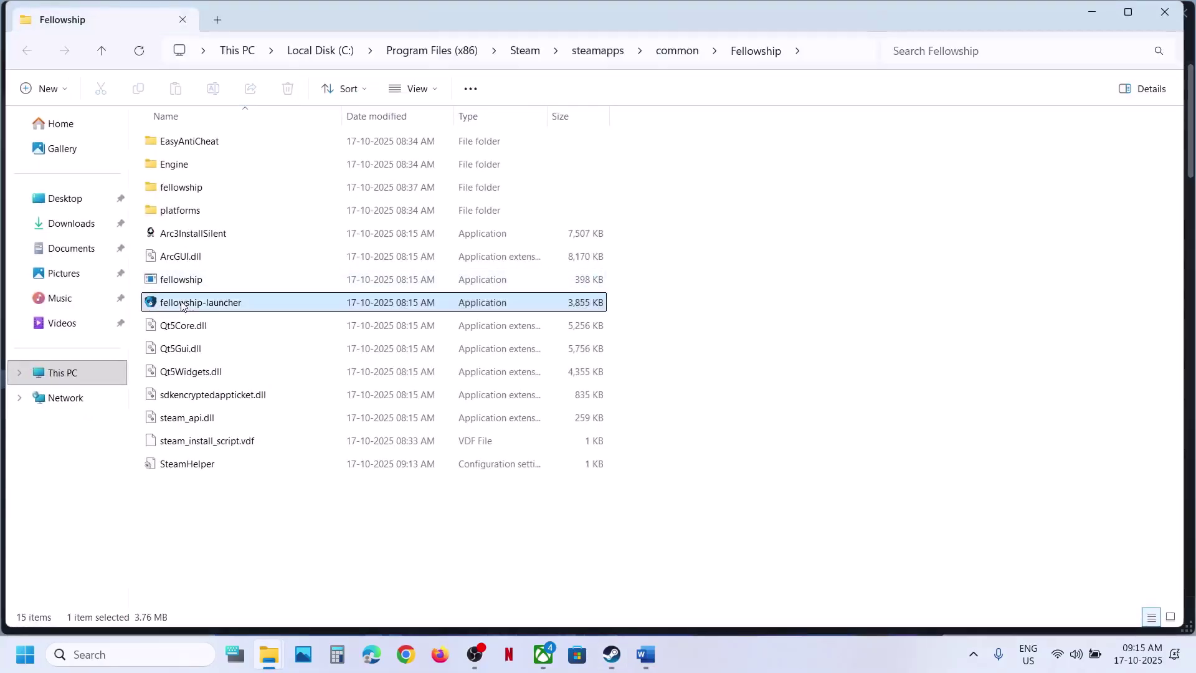
click(184, 240)
right_click(230, 235)
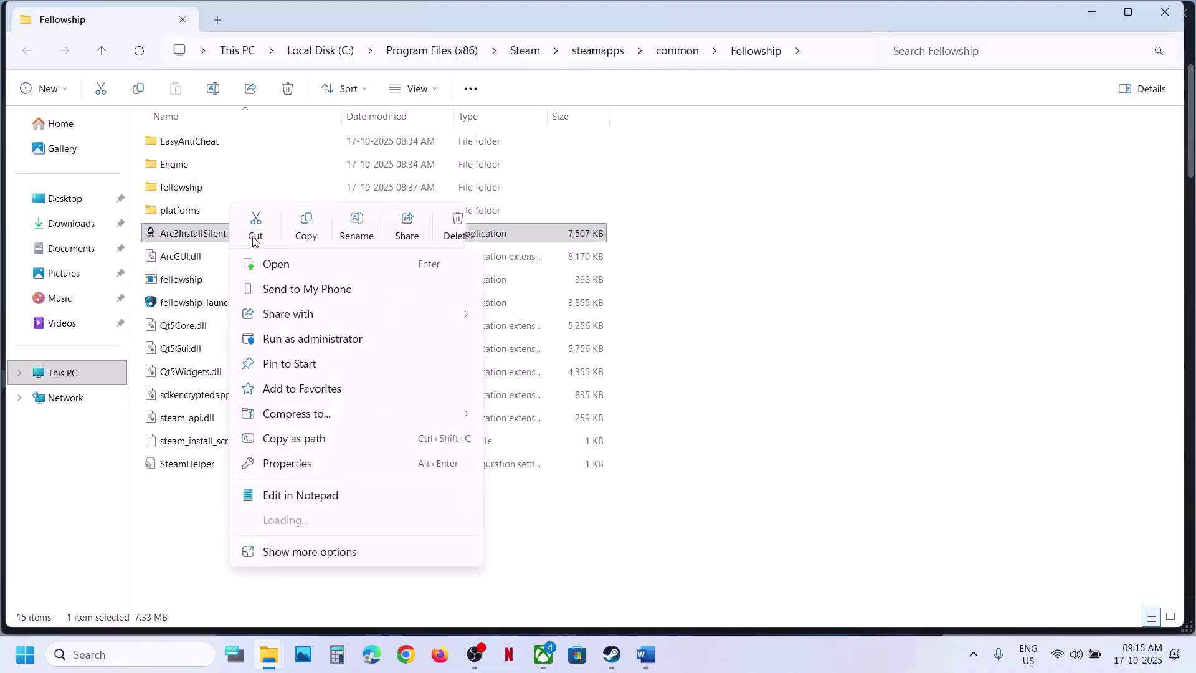
click(339, 338)
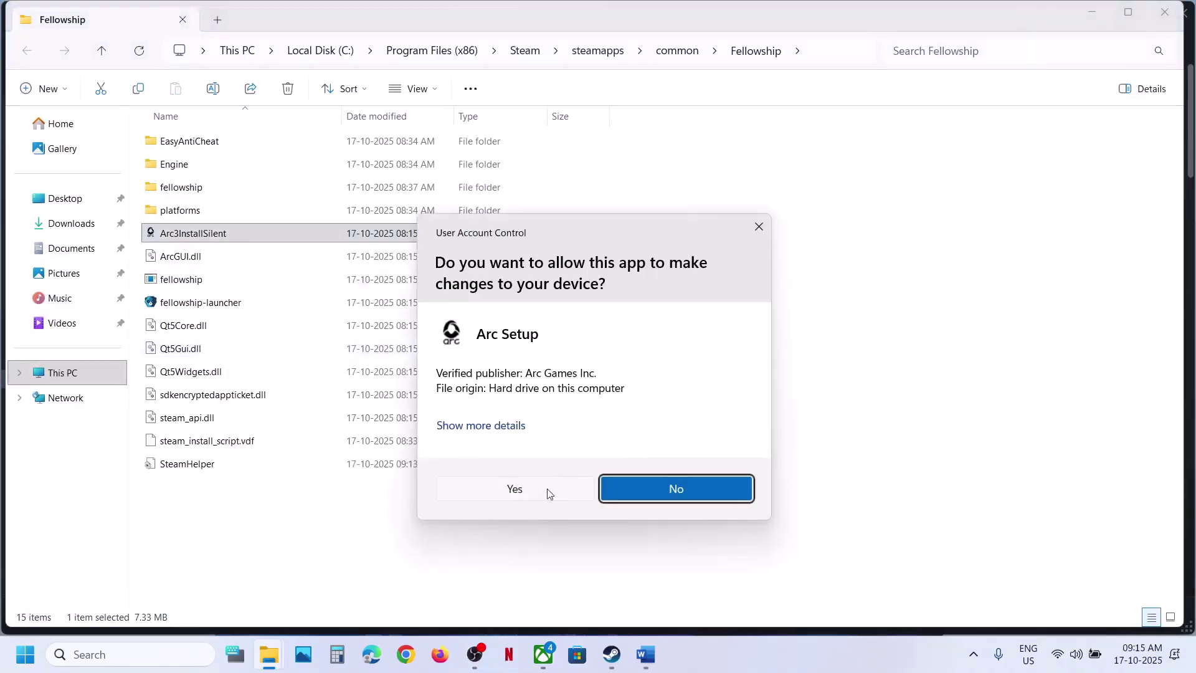
key(Return)
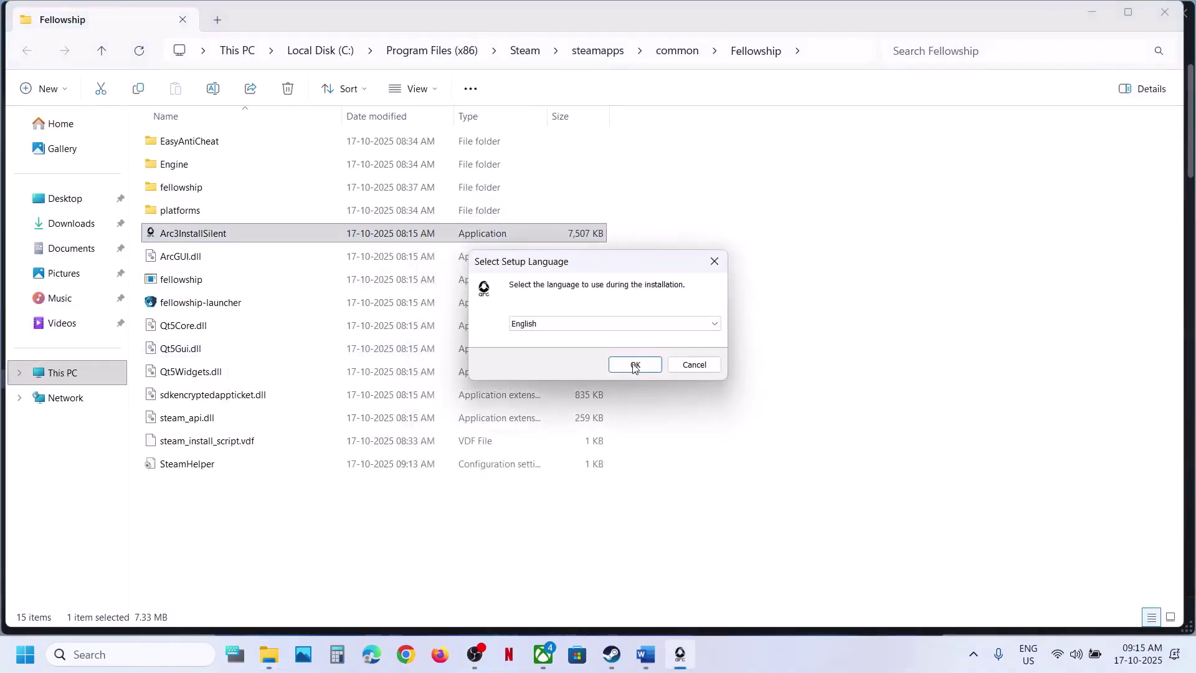
click(634, 365)
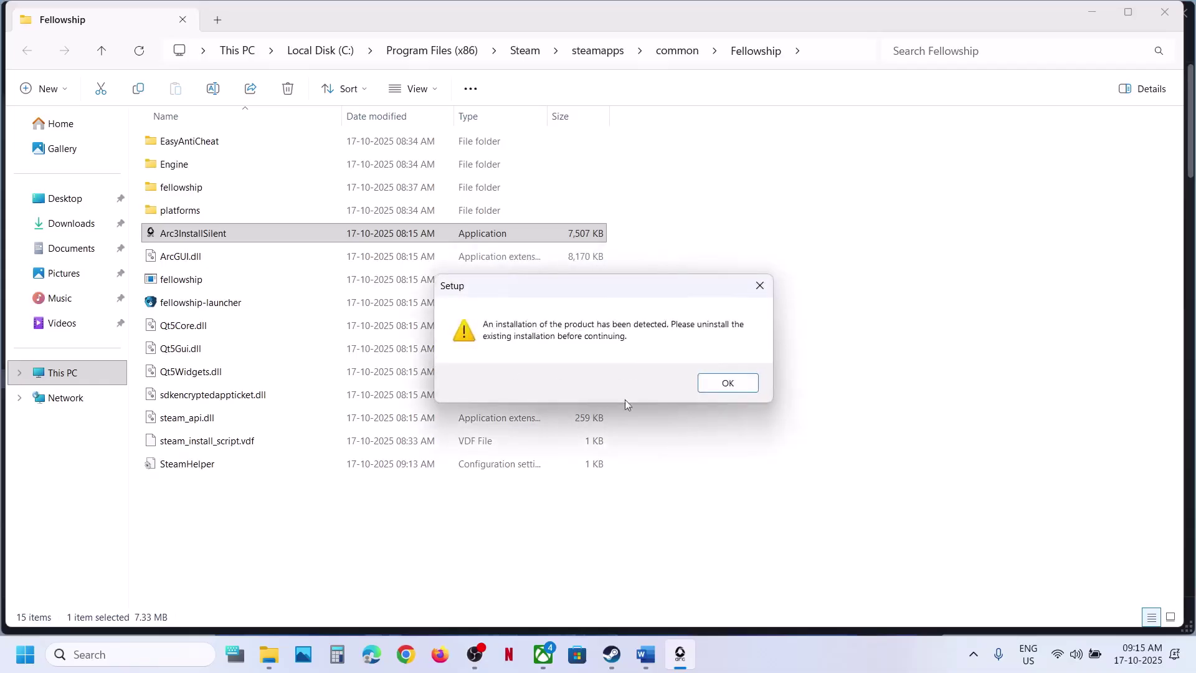
click(708, 382)
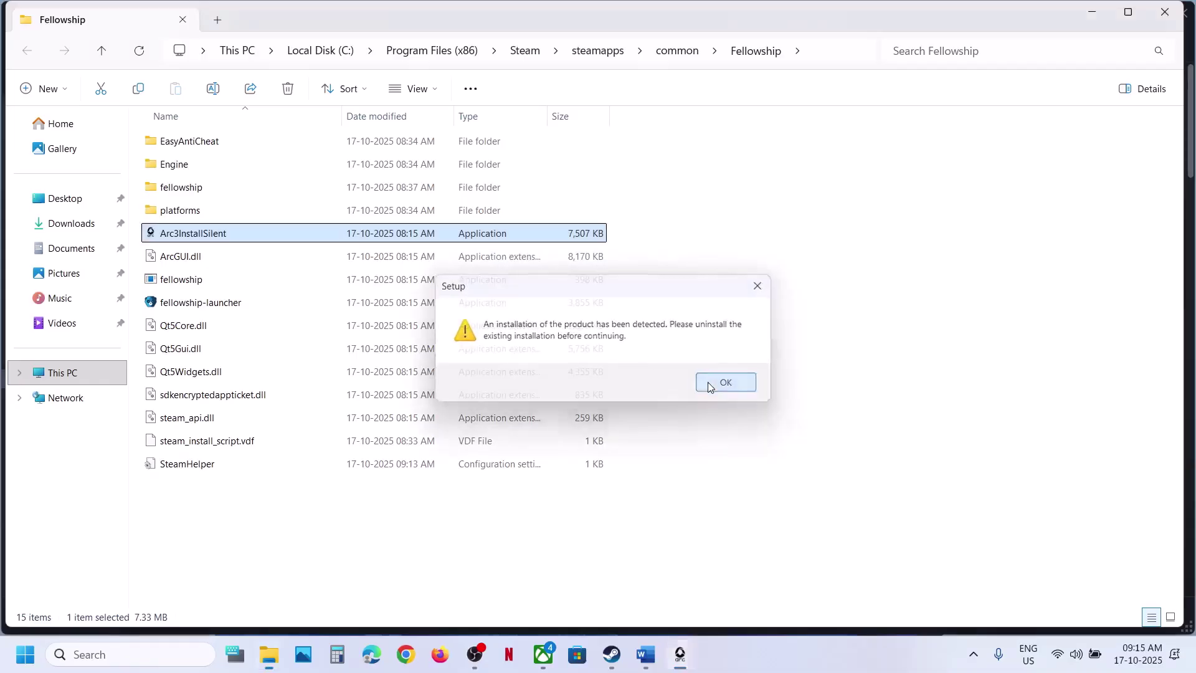
Highlight the launcher part of Step 2, then run fellowship-launcher as administrator and allow it.
click(644, 655)
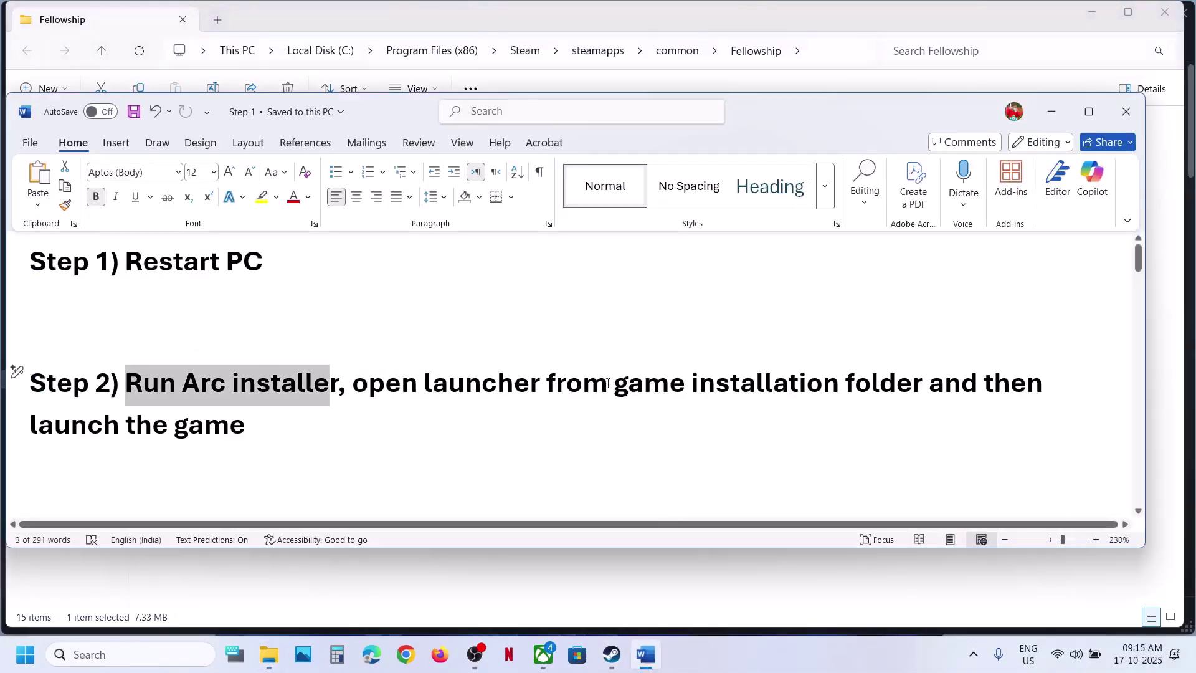
drag(400, 391, 783, 441)
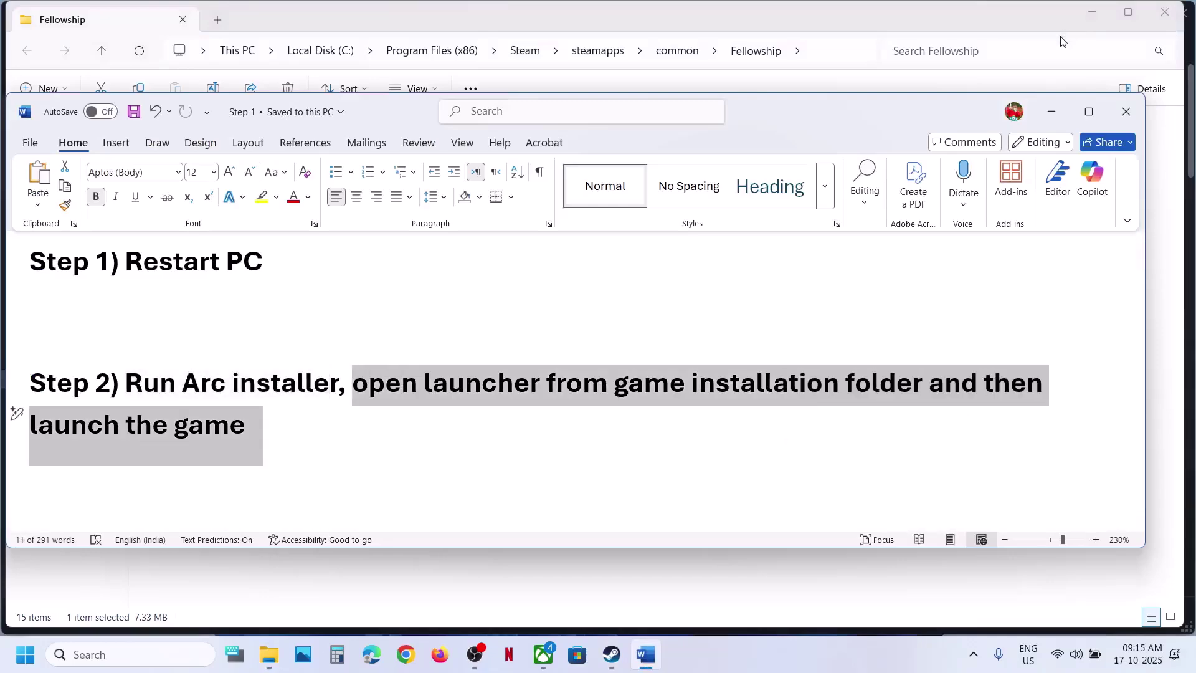
click(1059, 113)
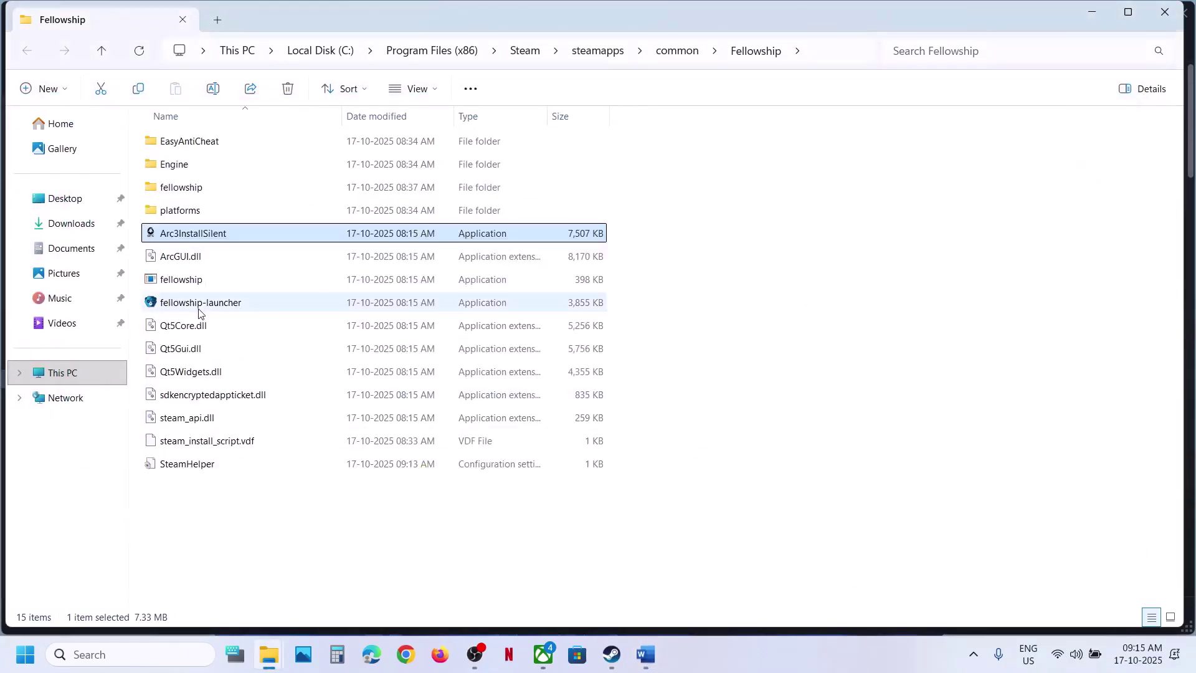
click(199, 310)
right_click(199, 309)
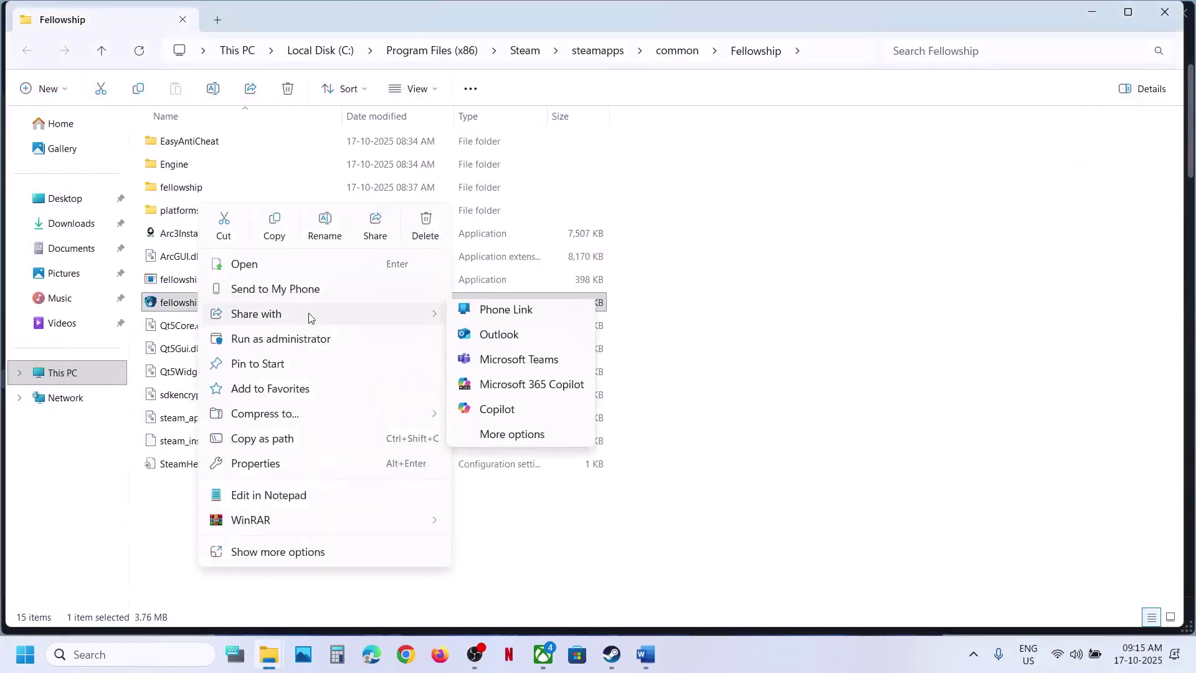
click(301, 339)
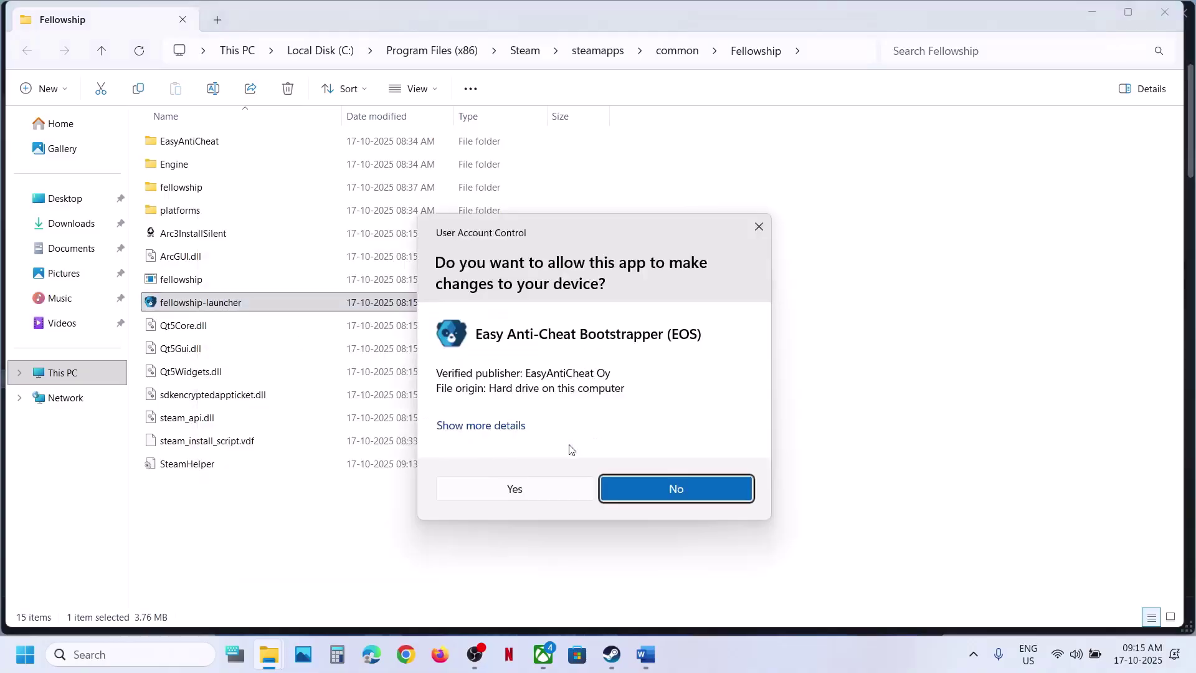
click(521, 488)
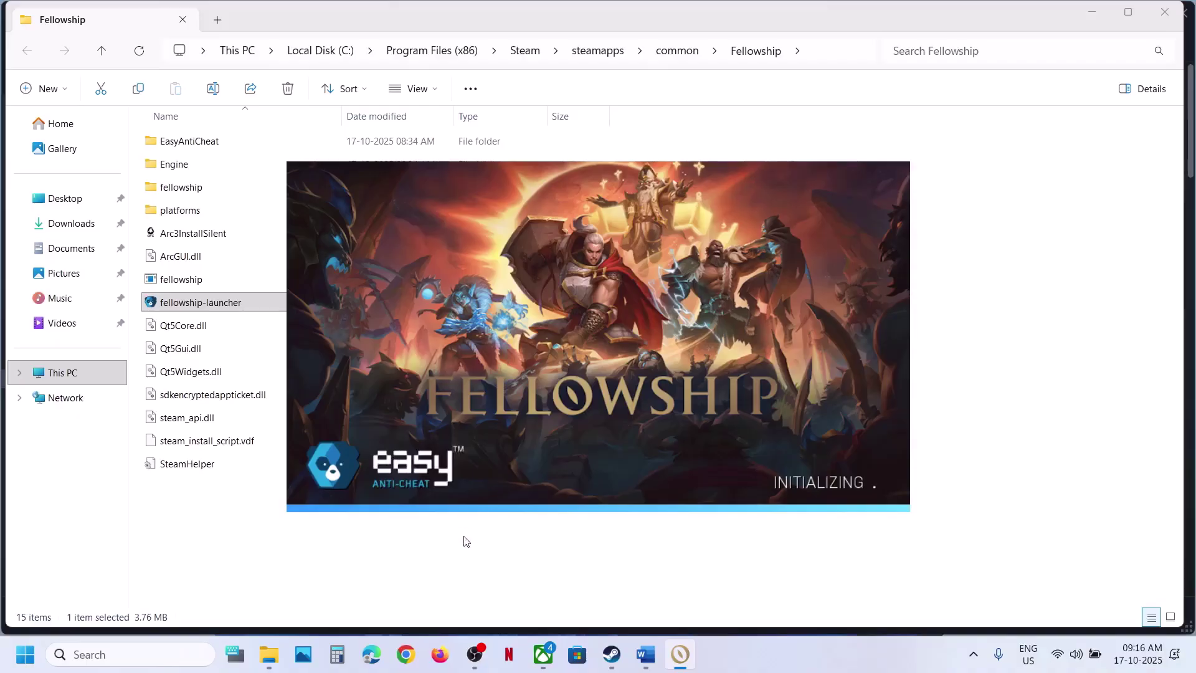
click(646, 655)
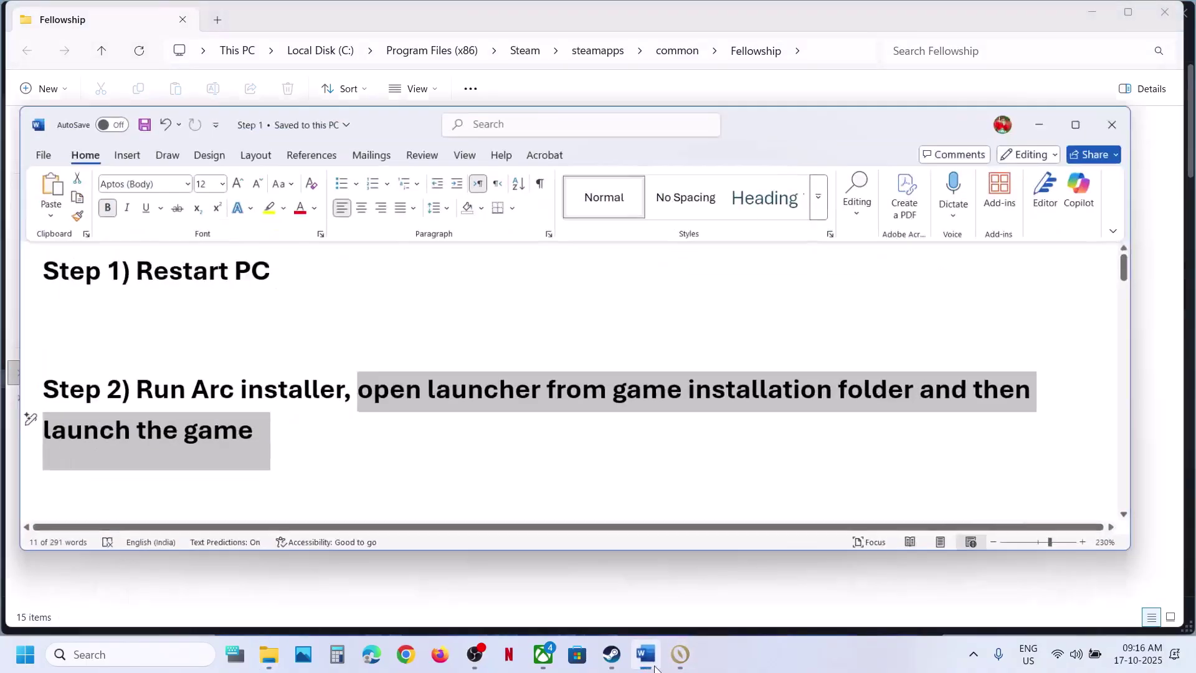
scroll(420, 368, down, 2)
drag(126, 399, 424, 397)
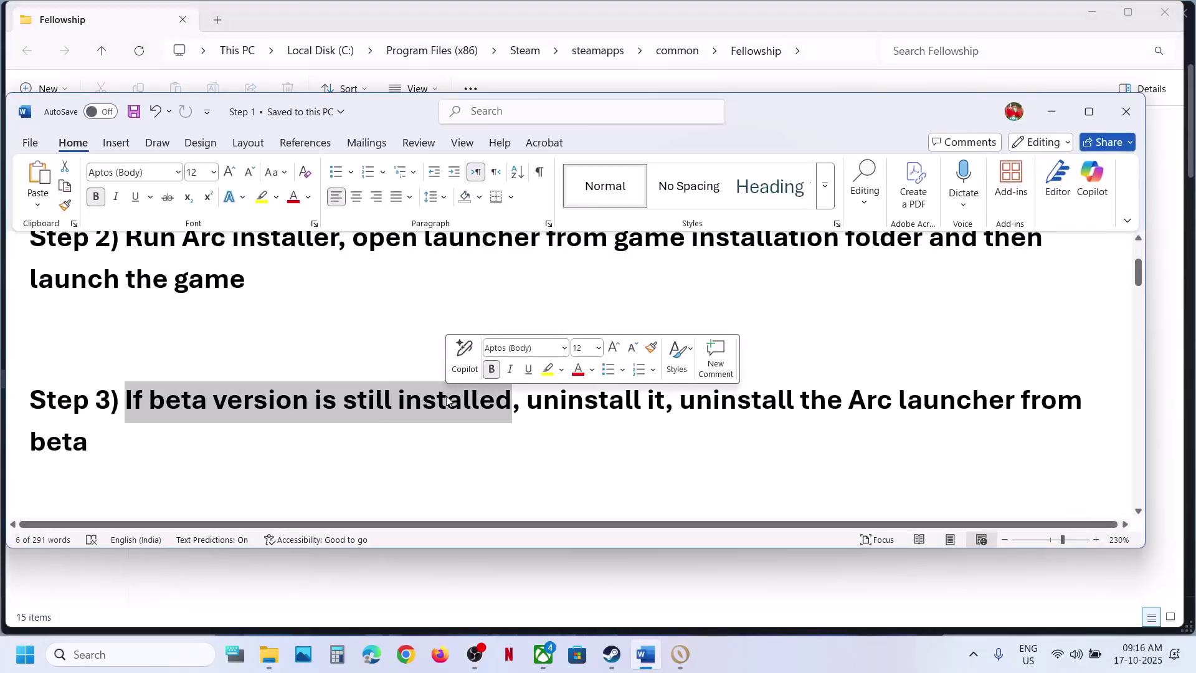
drag(529, 399, 115, 449)
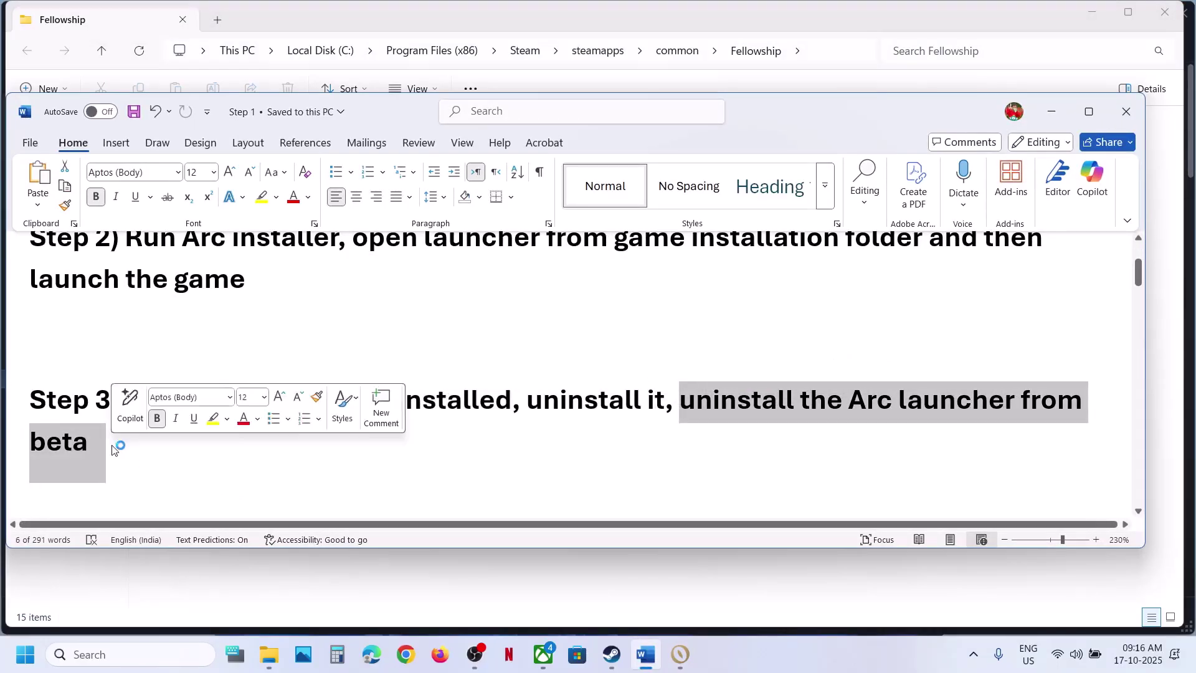
click(114, 449)
scroll(113, 445, down, 3)
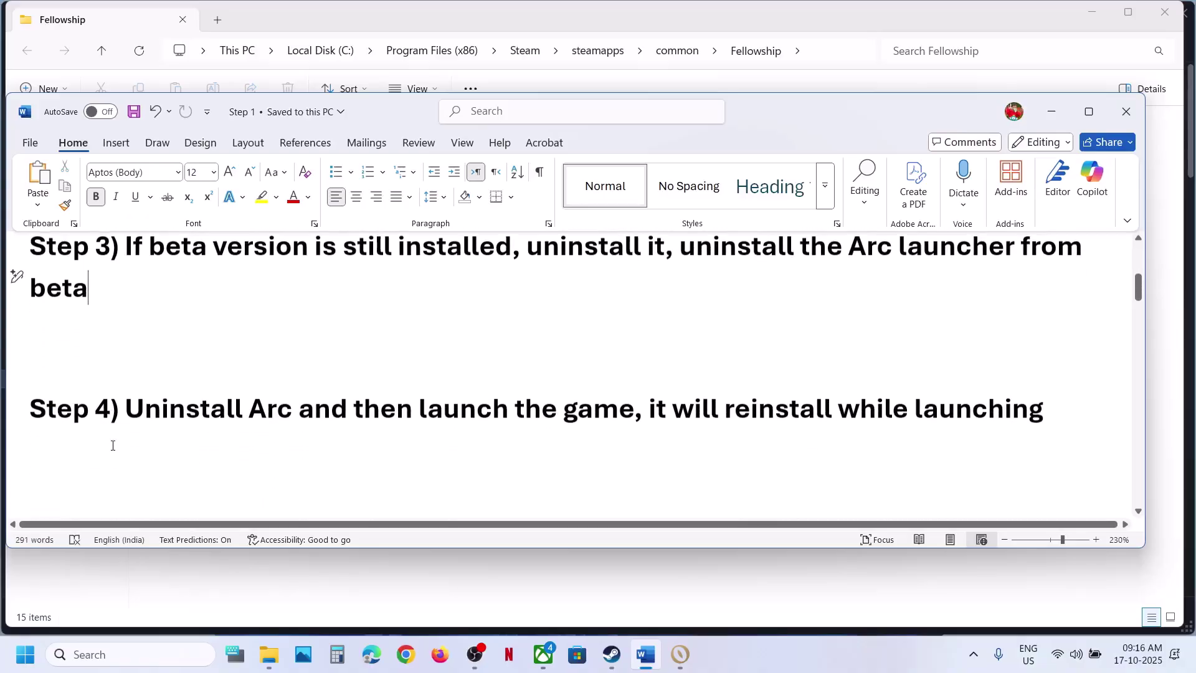
drag(122, 408, 295, 416)
drag(397, 416, 633, 415)
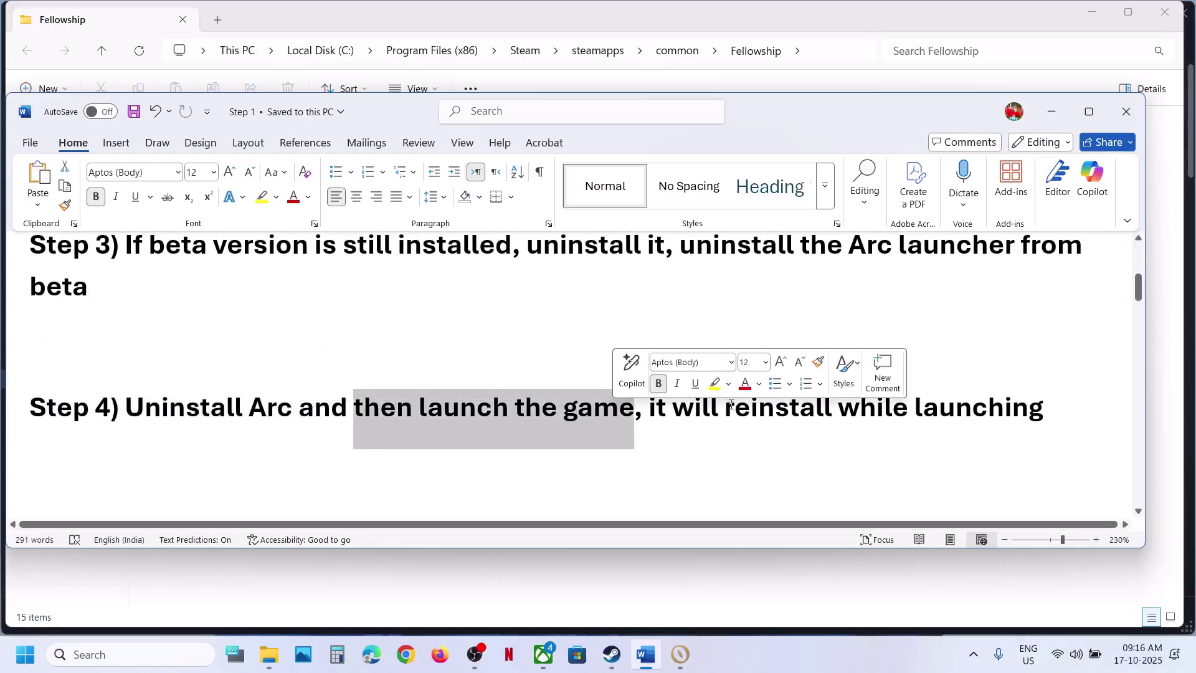
drag(719, 410, 1041, 412)
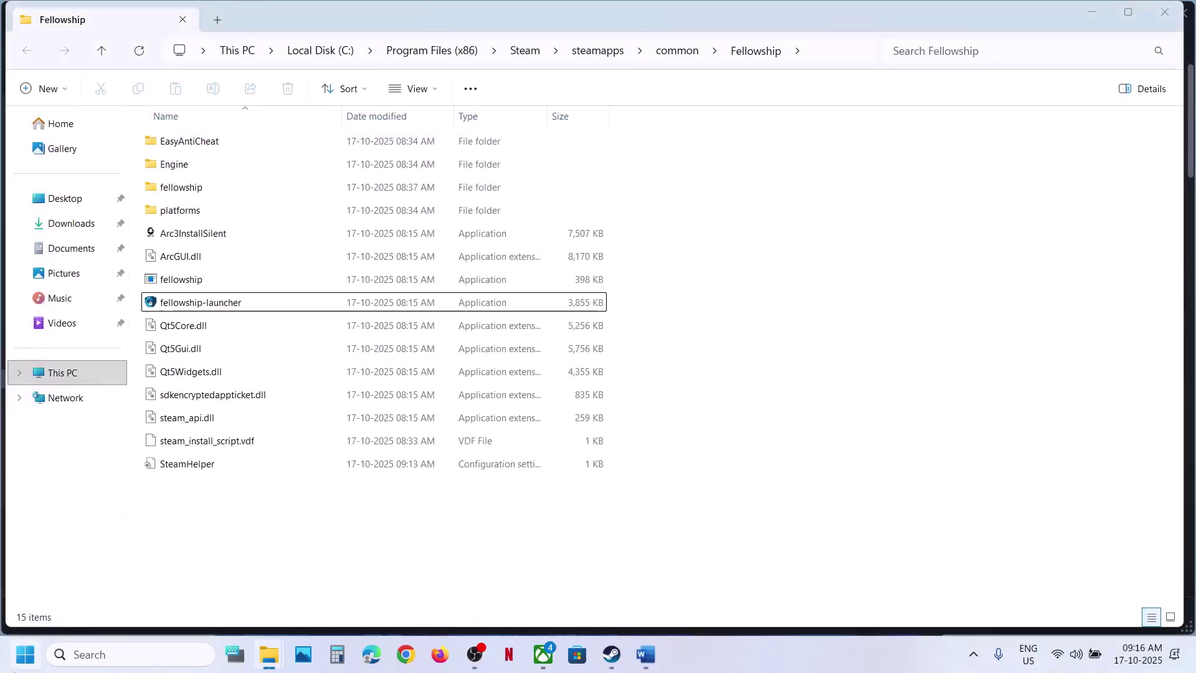
Open Apps > Installed apps in Windows Settings and close the Fellowship launcher.
click(25, 654)
click(202, 286)
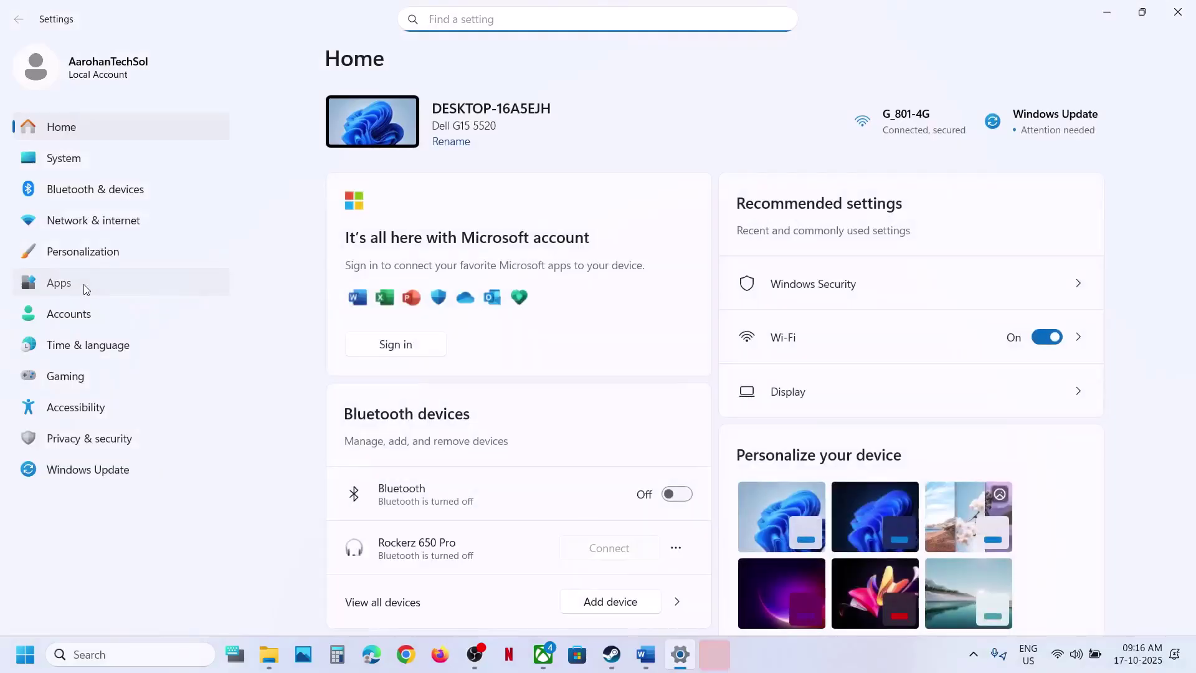
click(84, 284)
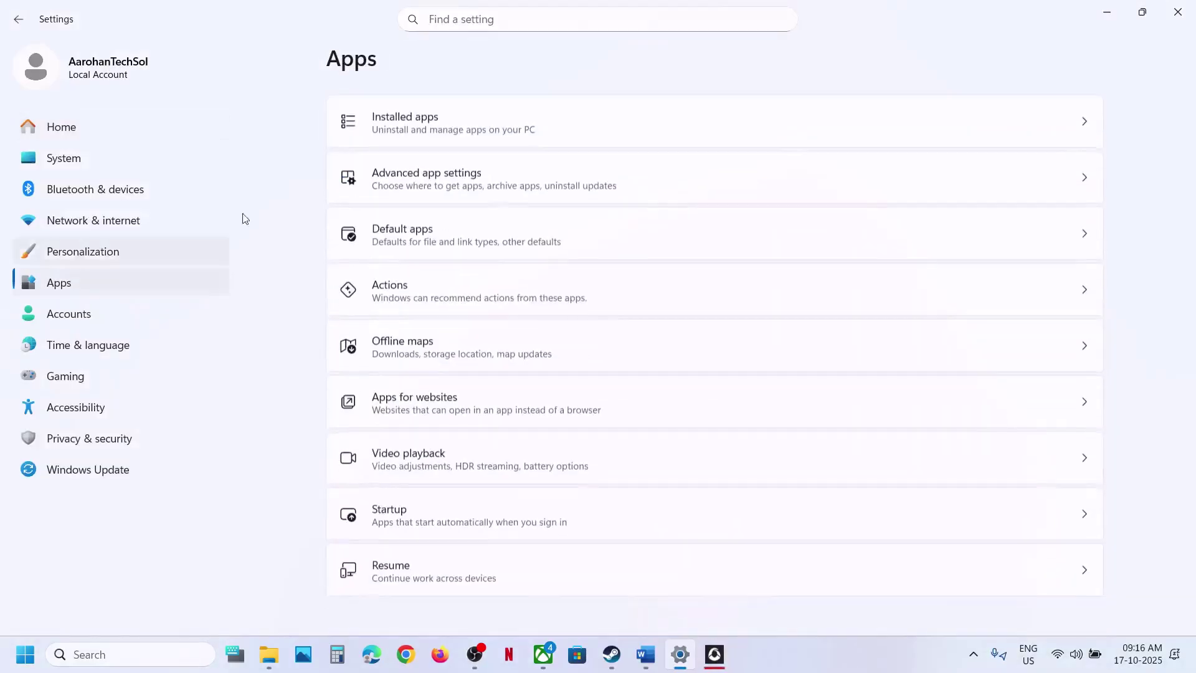
click(434, 115)
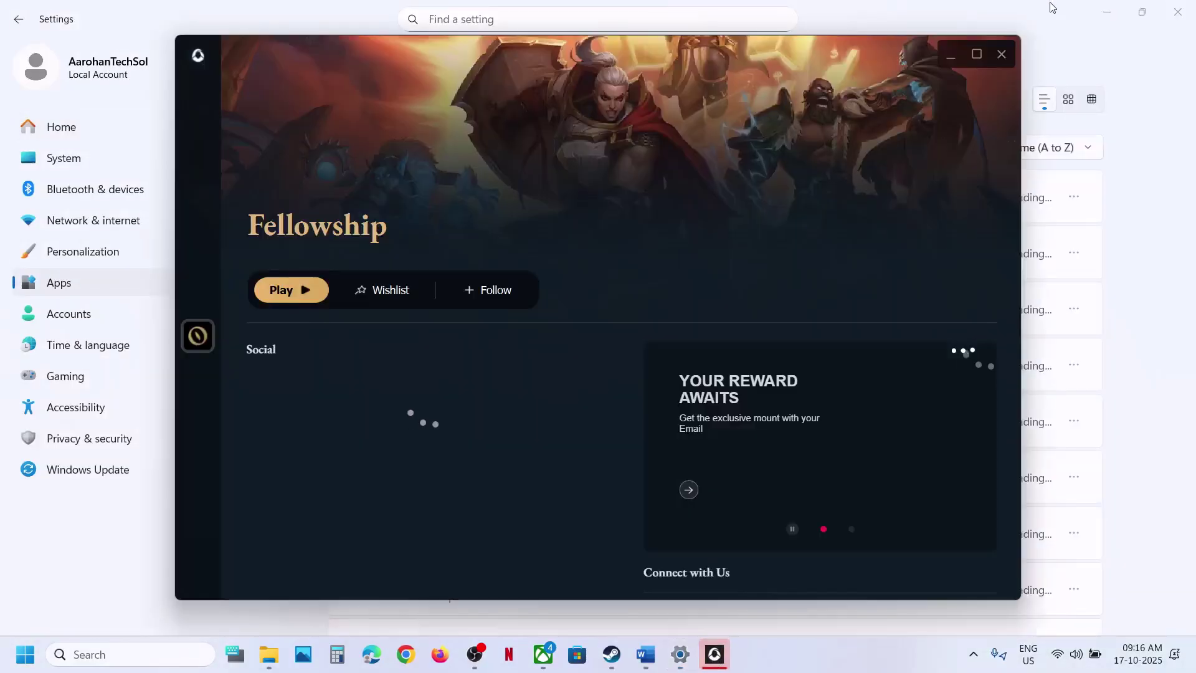
click(1002, 54)
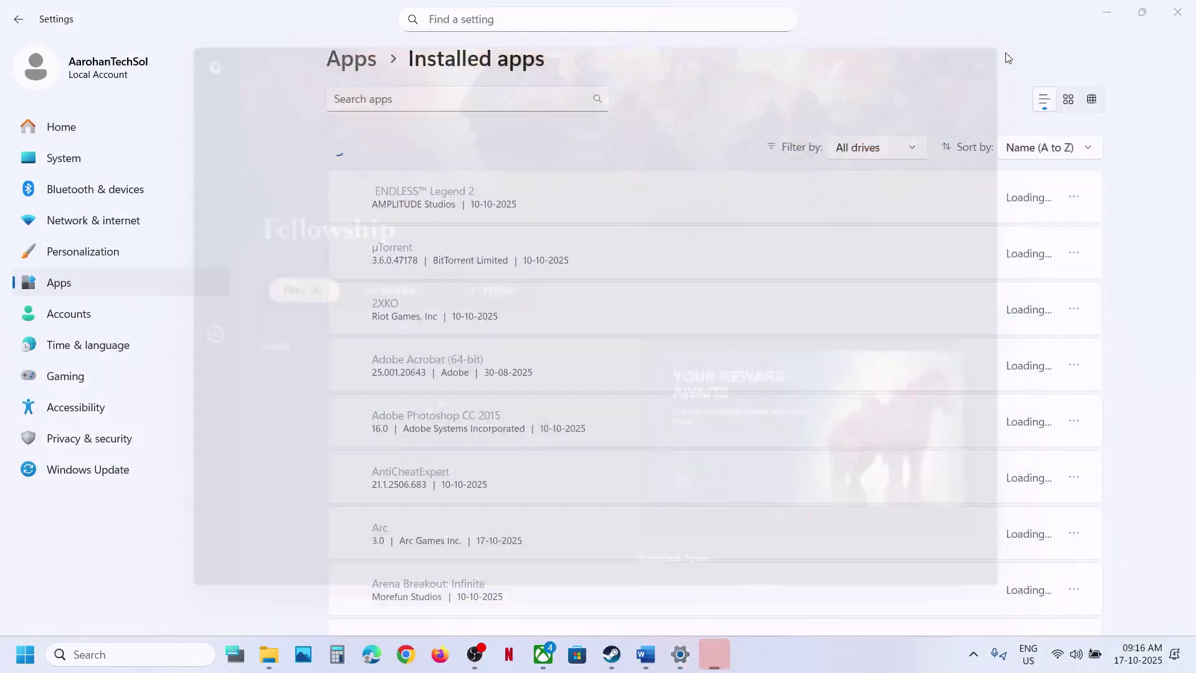
scroll(495, 290, down, 3)
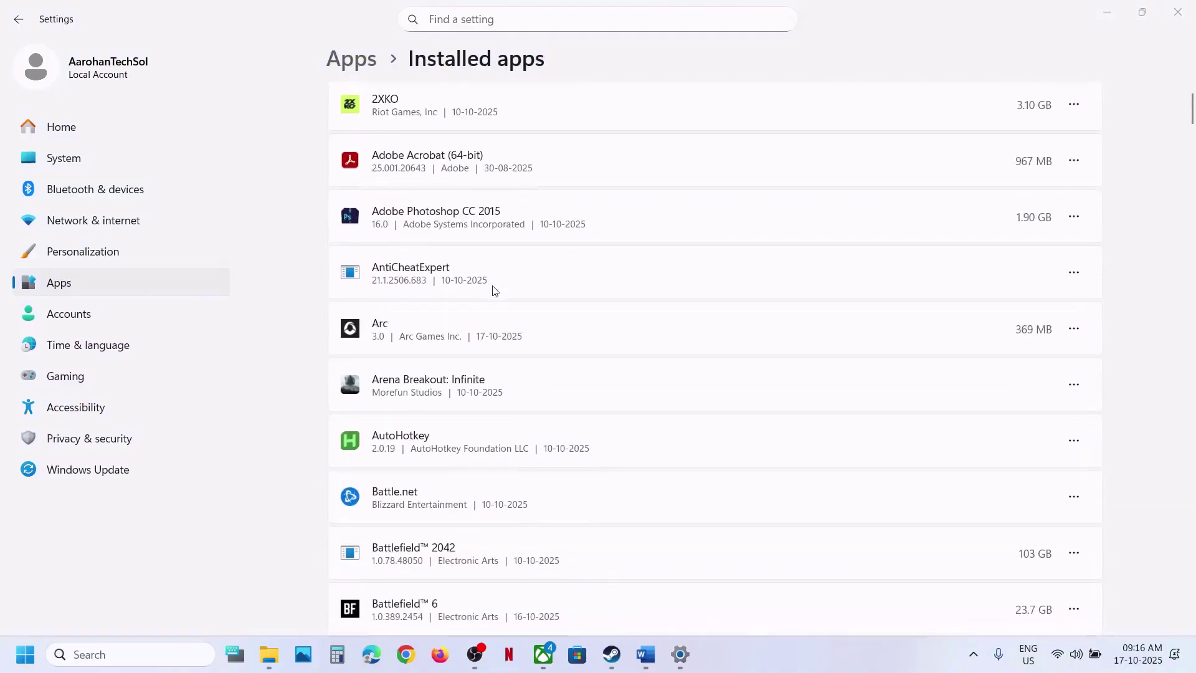
scroll(482, 336, down, 1)
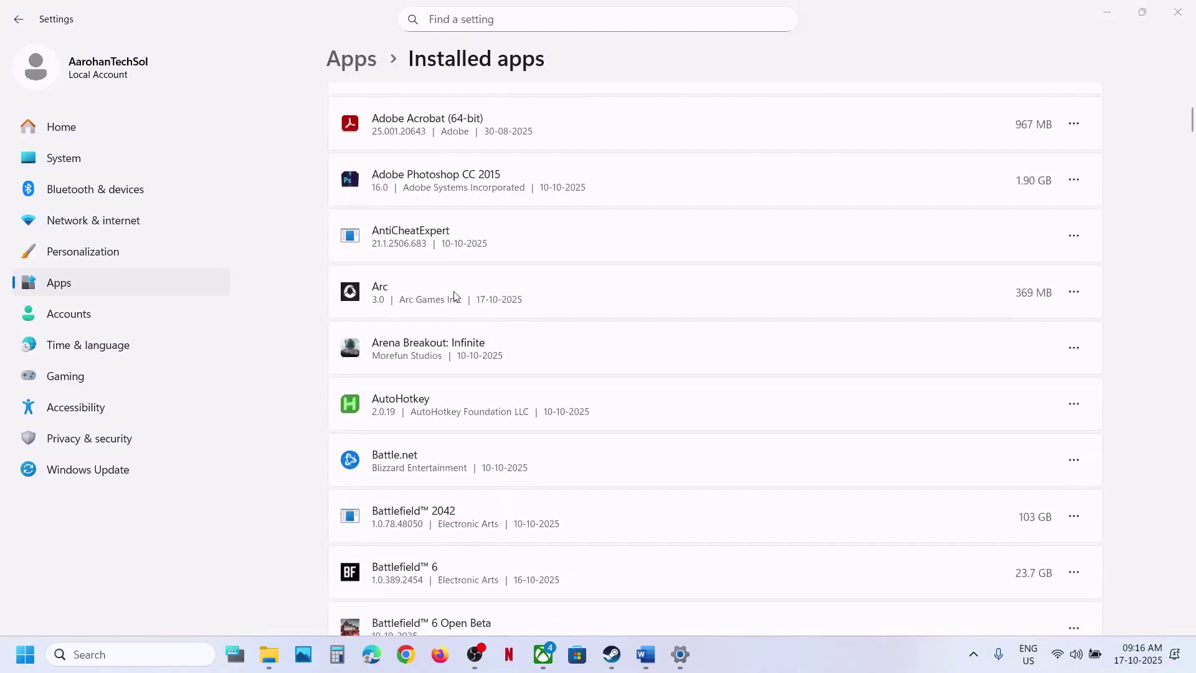
Uninstall Arc completely, keeping its downloaded games and skipping the feedback.
click(1074, 294)
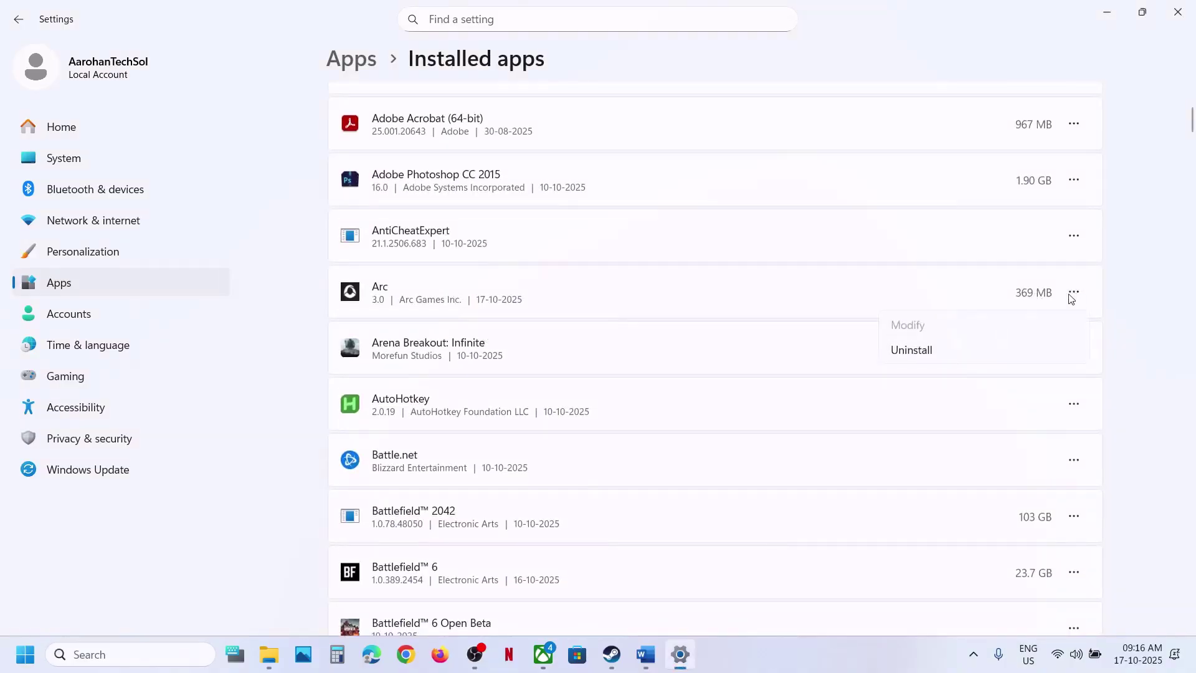
click(928, 358)
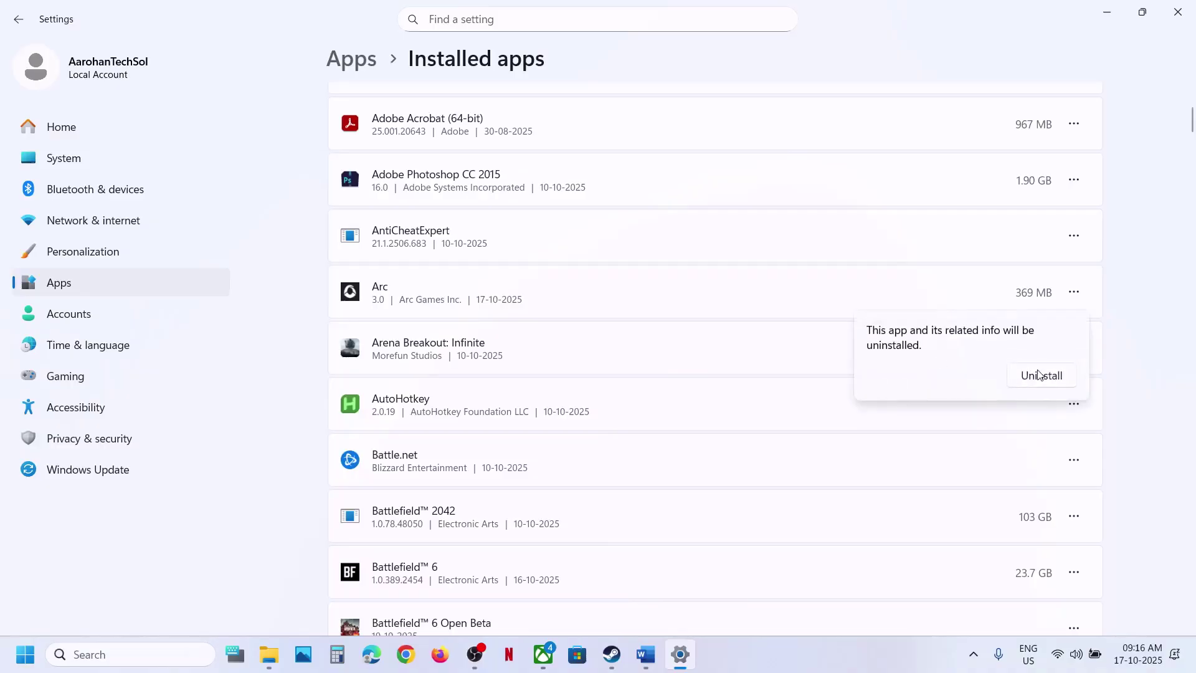
click(1039, 374)
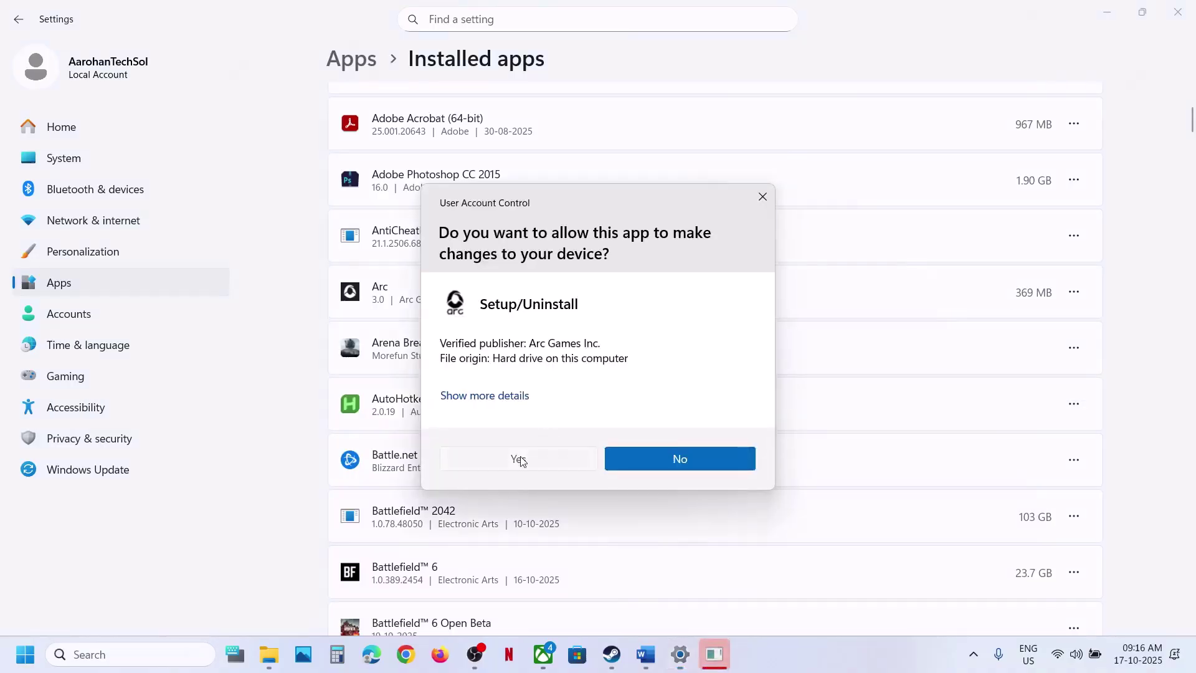
click(521, 458)
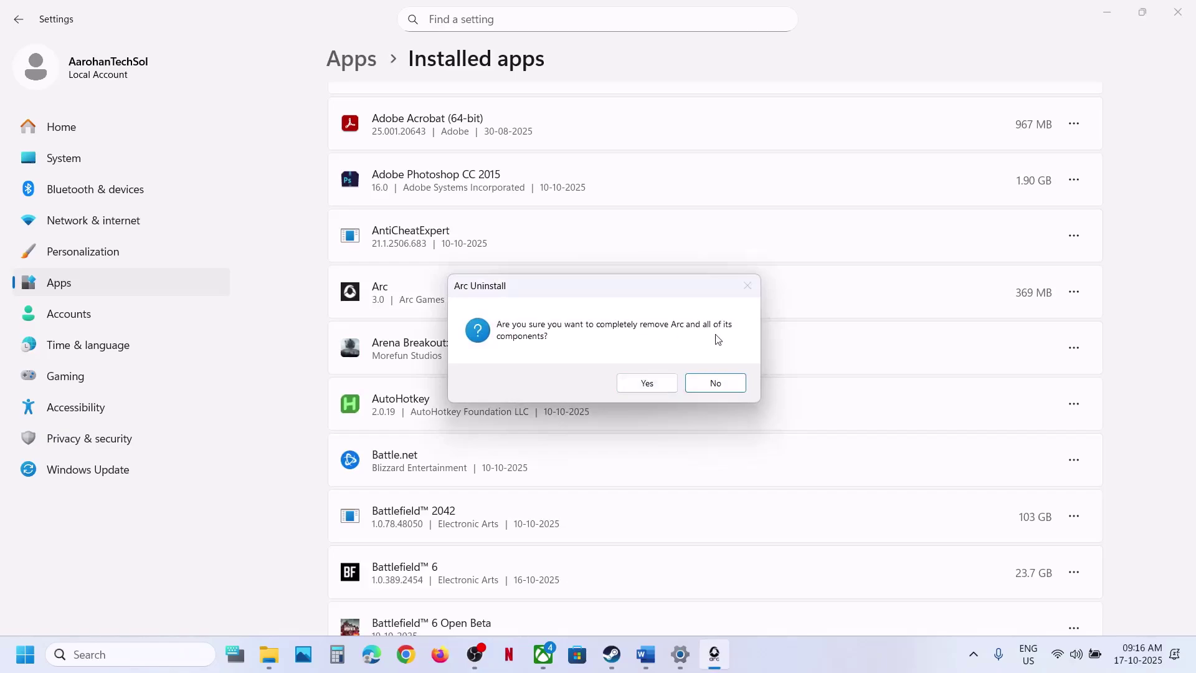
click(647, 382)
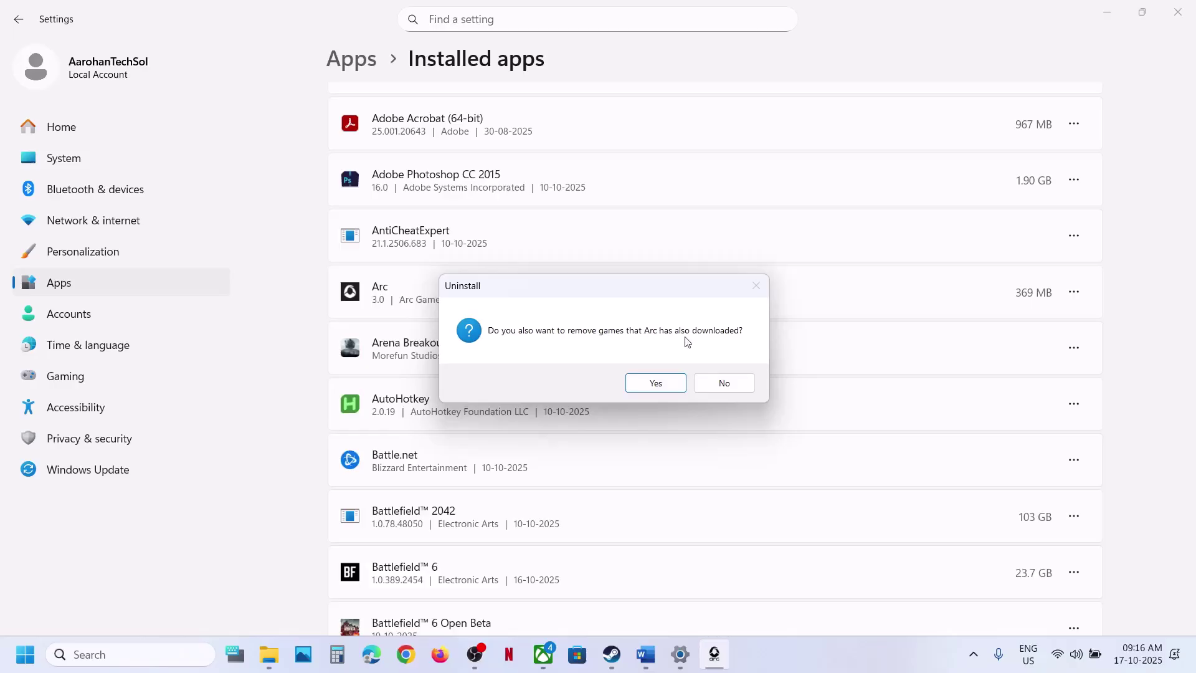
click(723, 381)
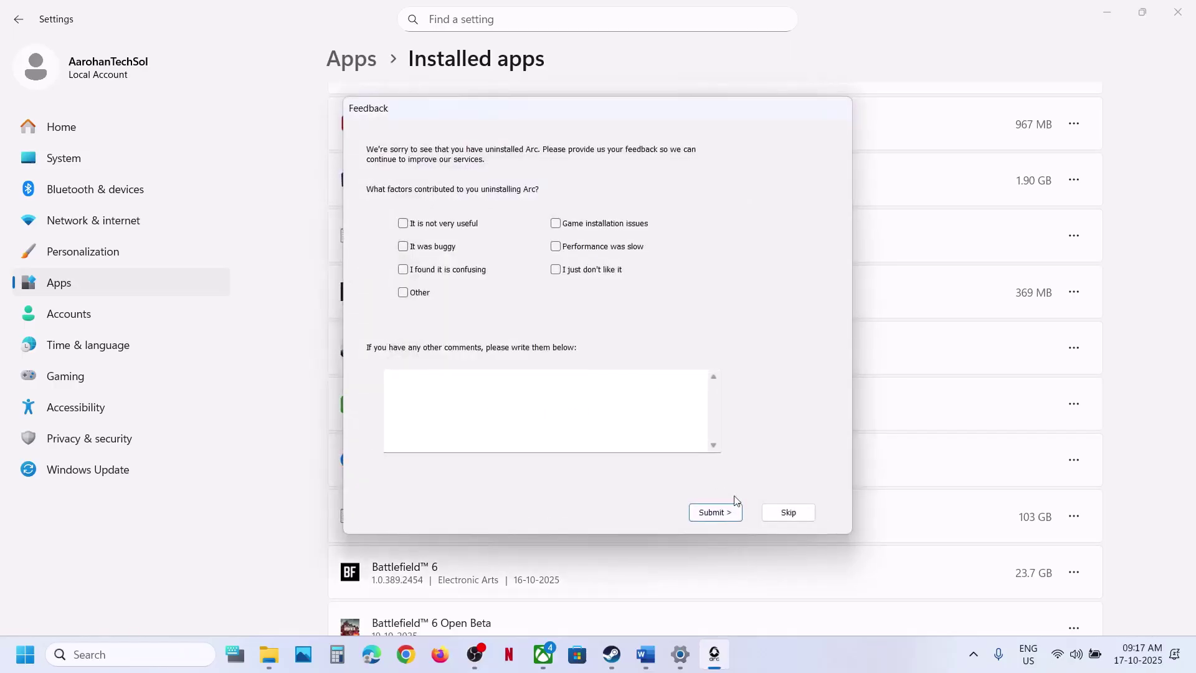
click(779, 511)
click(696, 383)
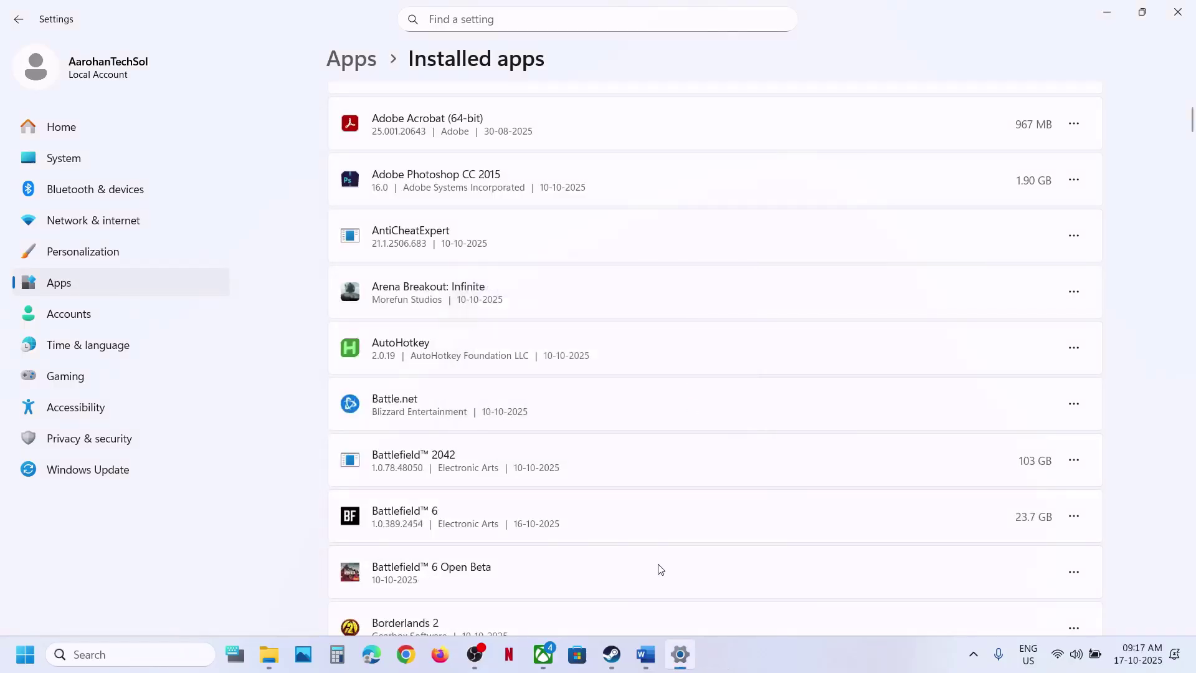
Stop and relaunch Fellowship in Steam, allowing Arc Setup to reinstall.
click(611, 654)
click(301, 327)
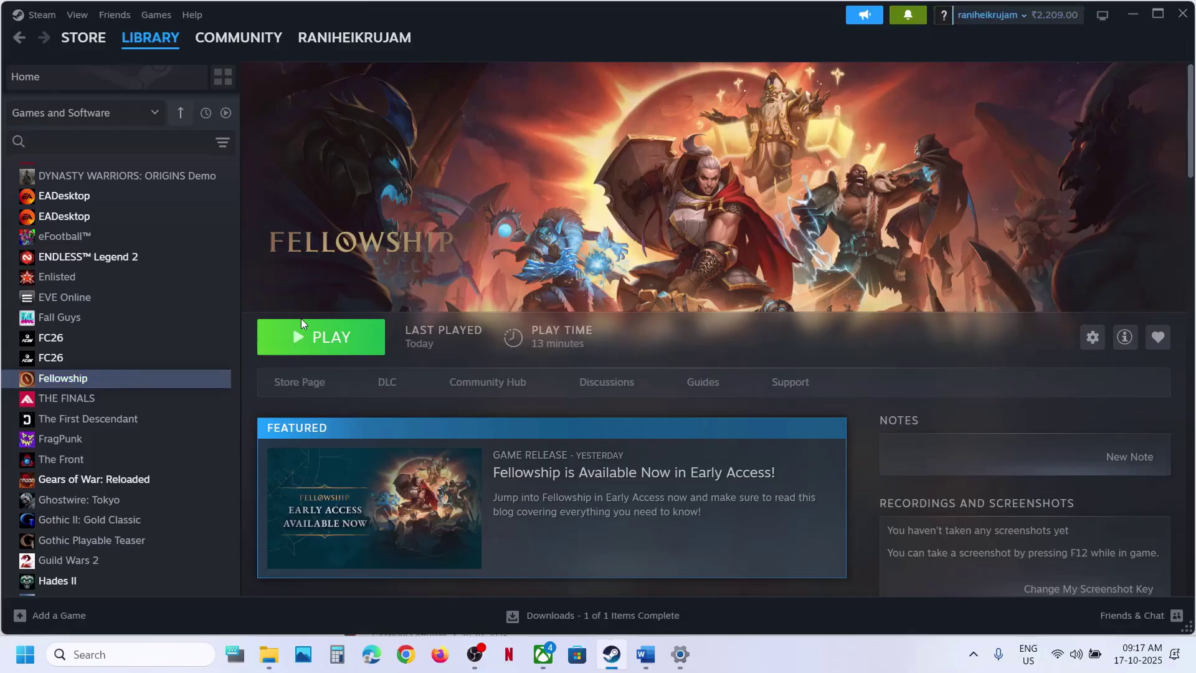
click(336, 338)
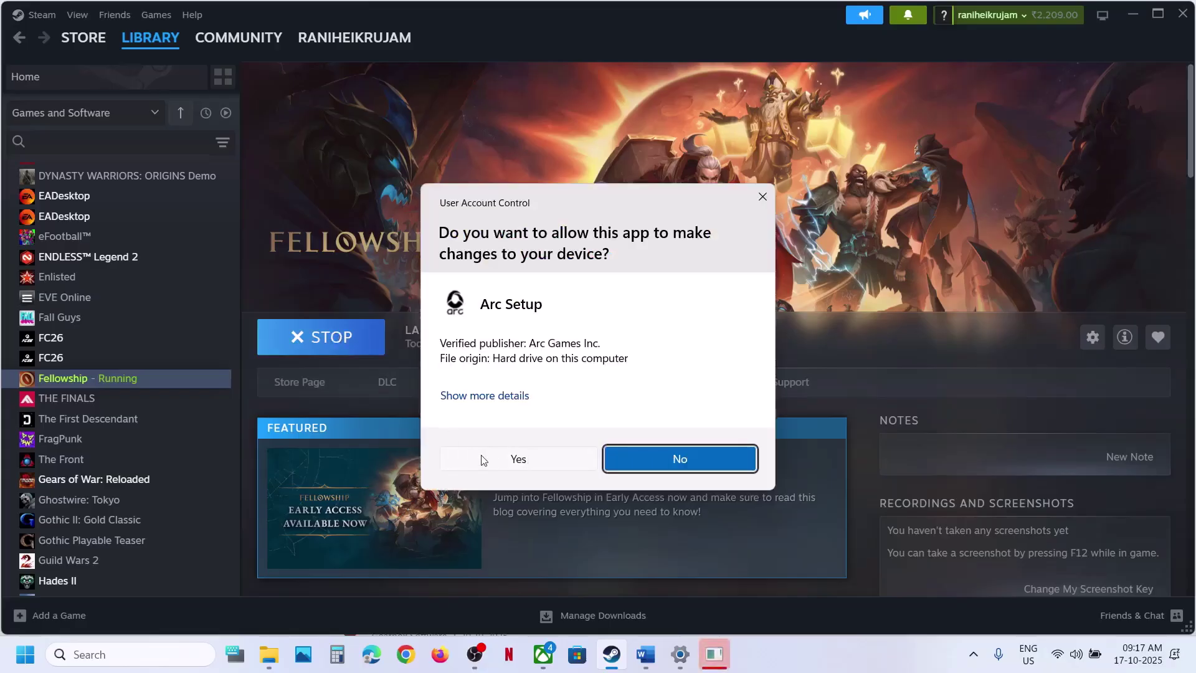
click(529, 462)
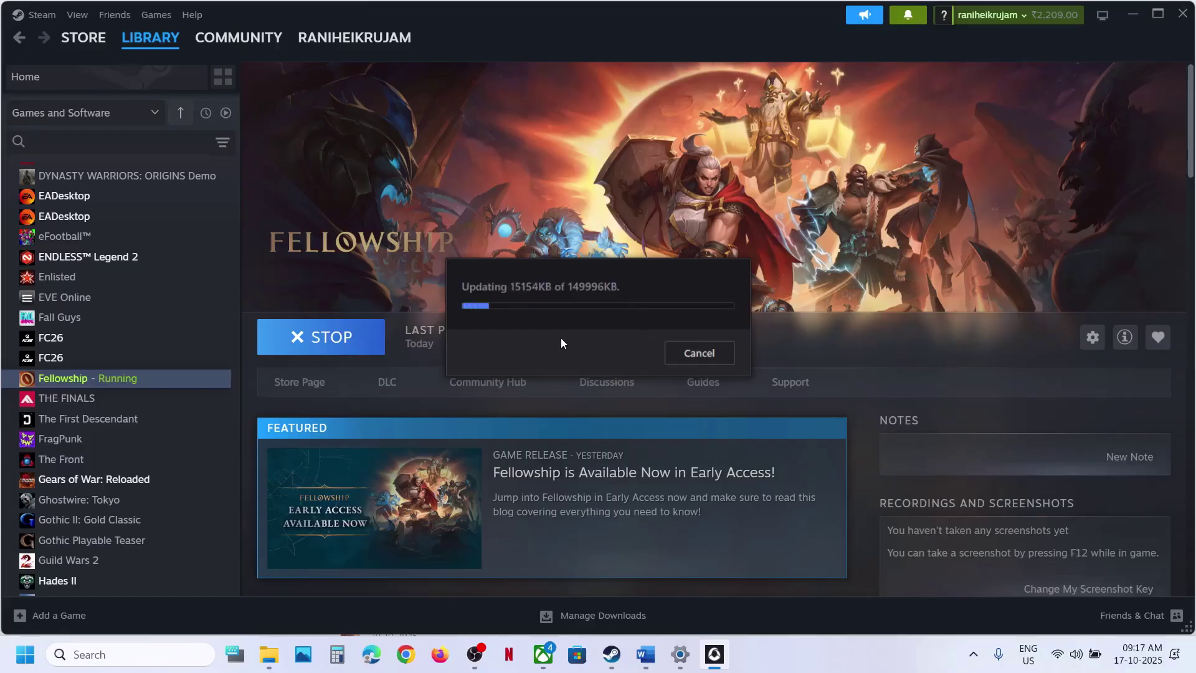
Highlight the Step 5 install-folder instruction in the Word notes.
click(646, 655)
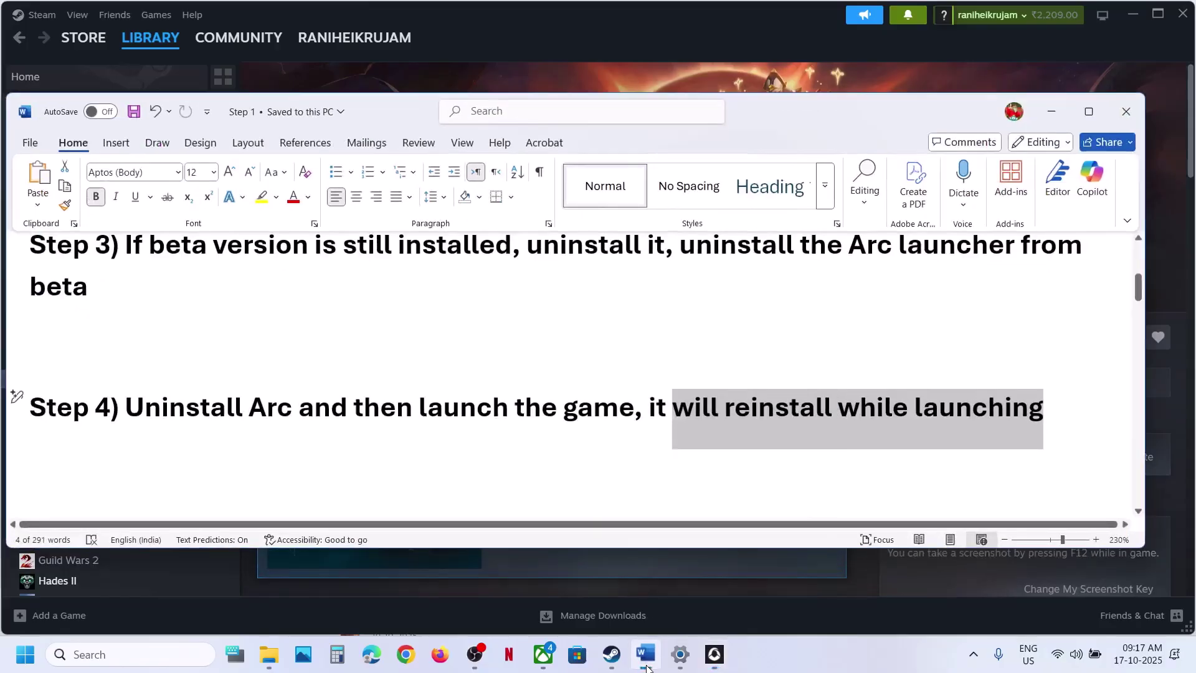
scroll(400, 341, down, 2)
scroll(399, 341, down, 1)
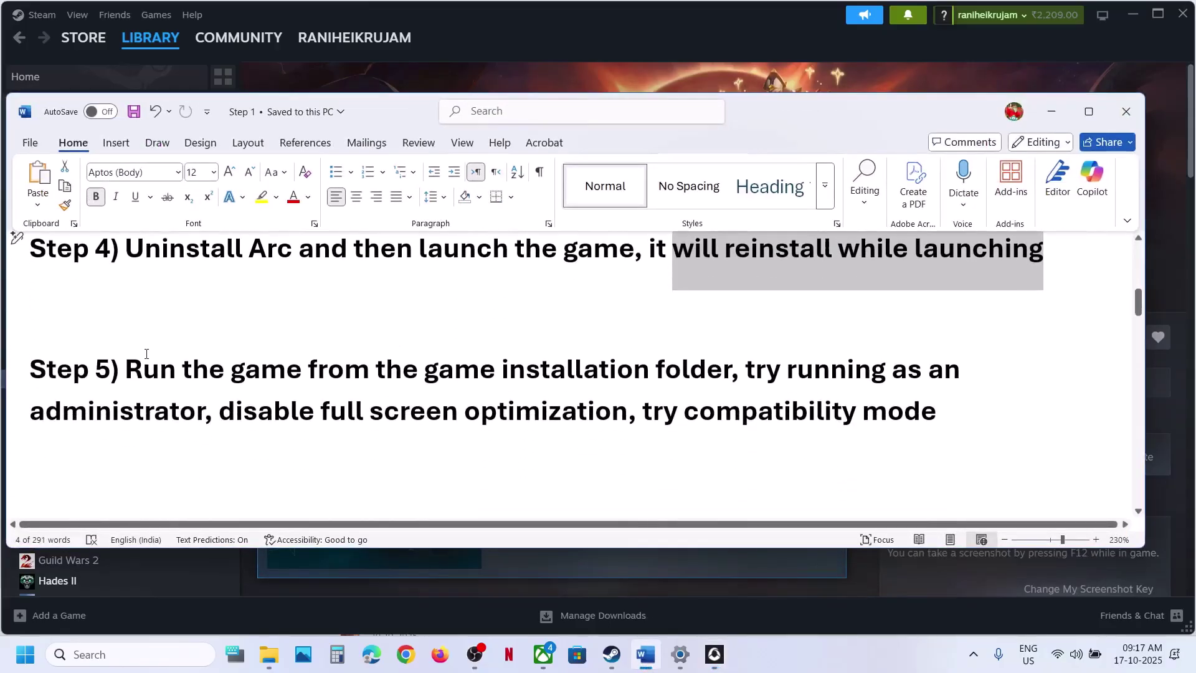
drag(126, 369, 730, 374)
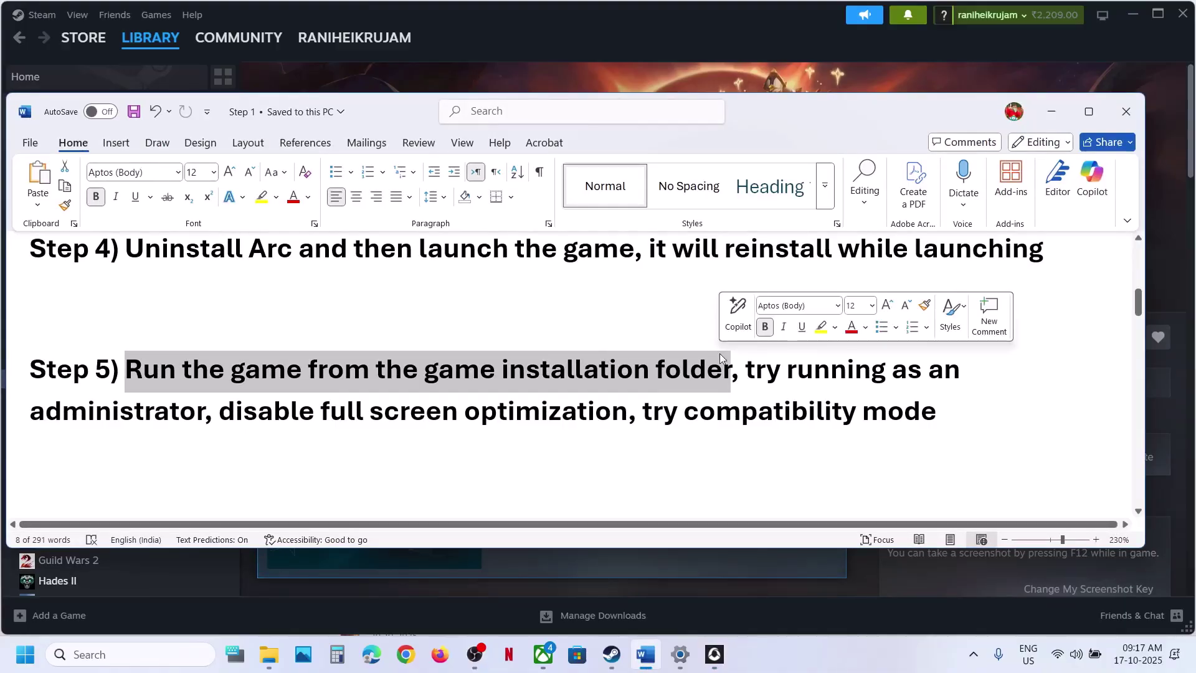
Browse Fellowship's local files to fellowship\Binaries\Win64 and select fellowship-Win64-Shipping.
click(329, 598)
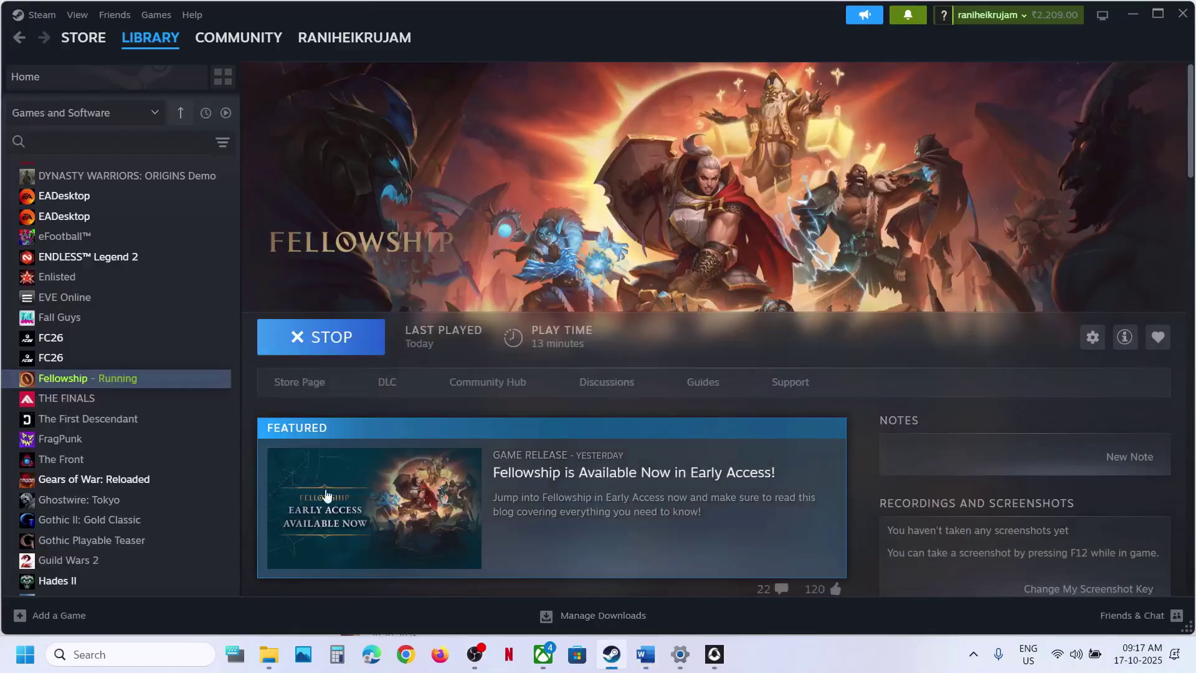
right_click(114, 382)
mouse_move(166, 480)
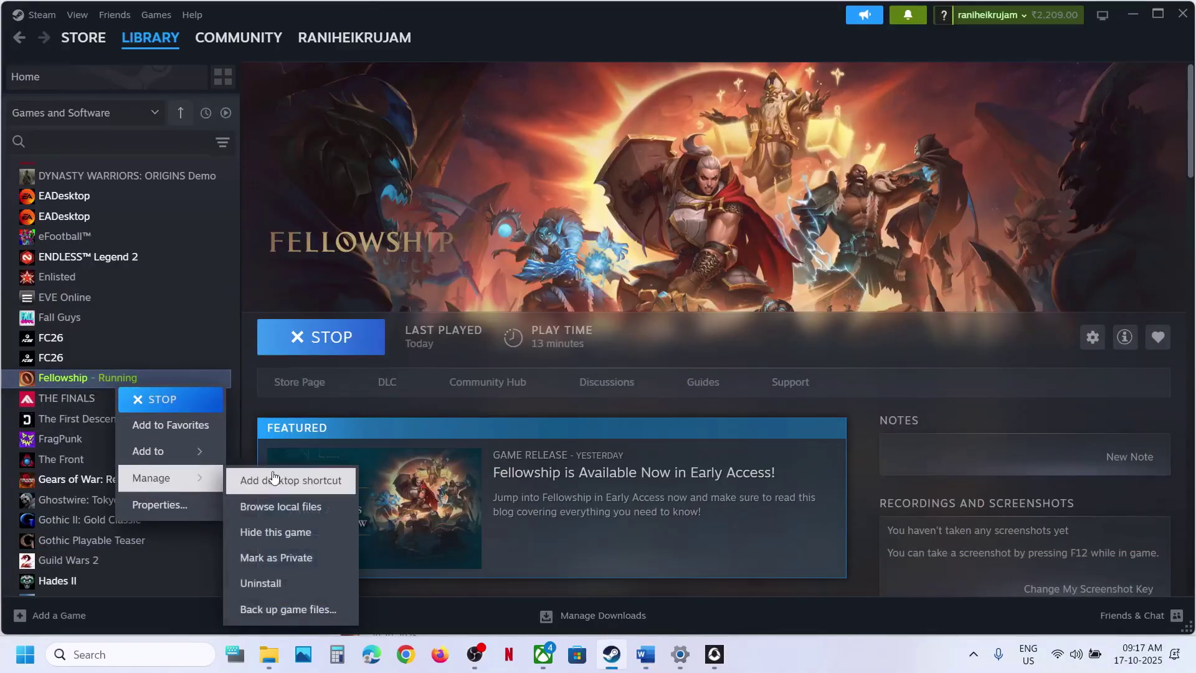
click(282, 509)
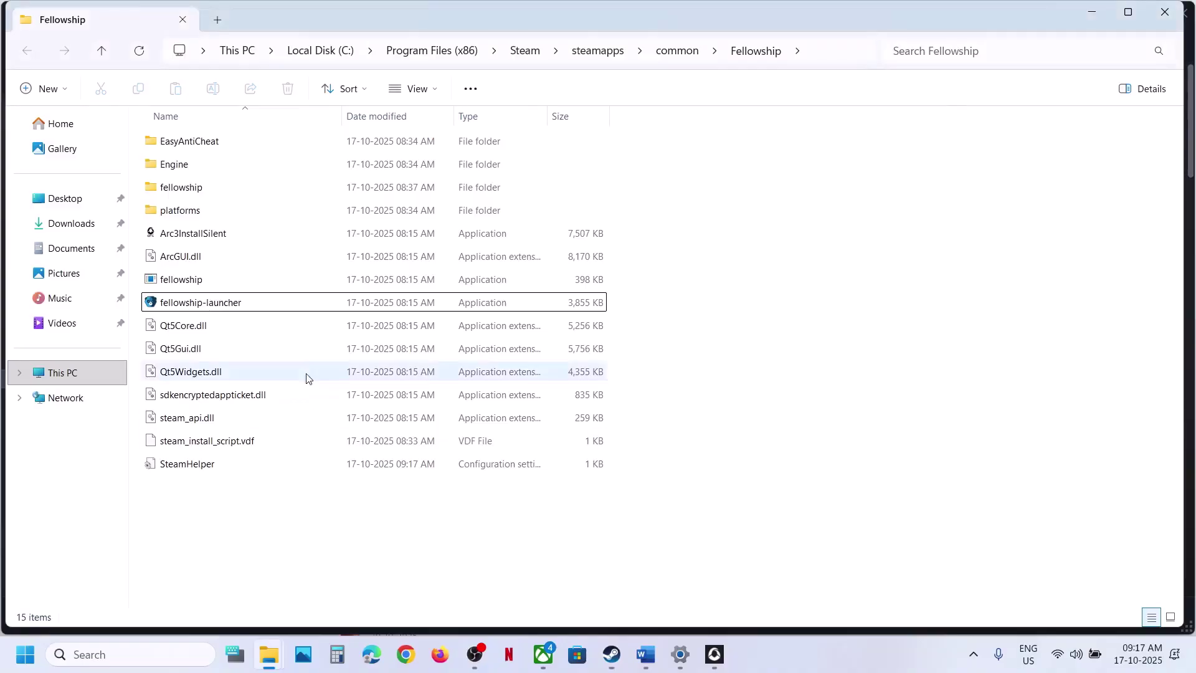
double_click(180, 188)
double_click(177, 142)
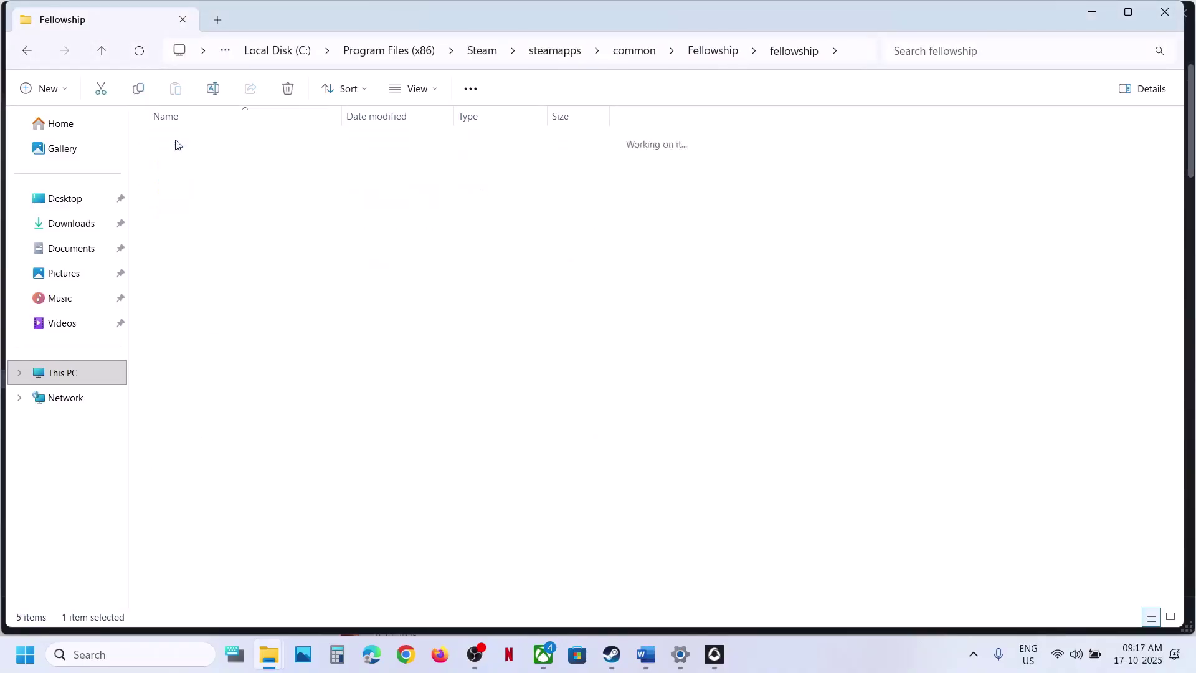
double_click(190, 142)
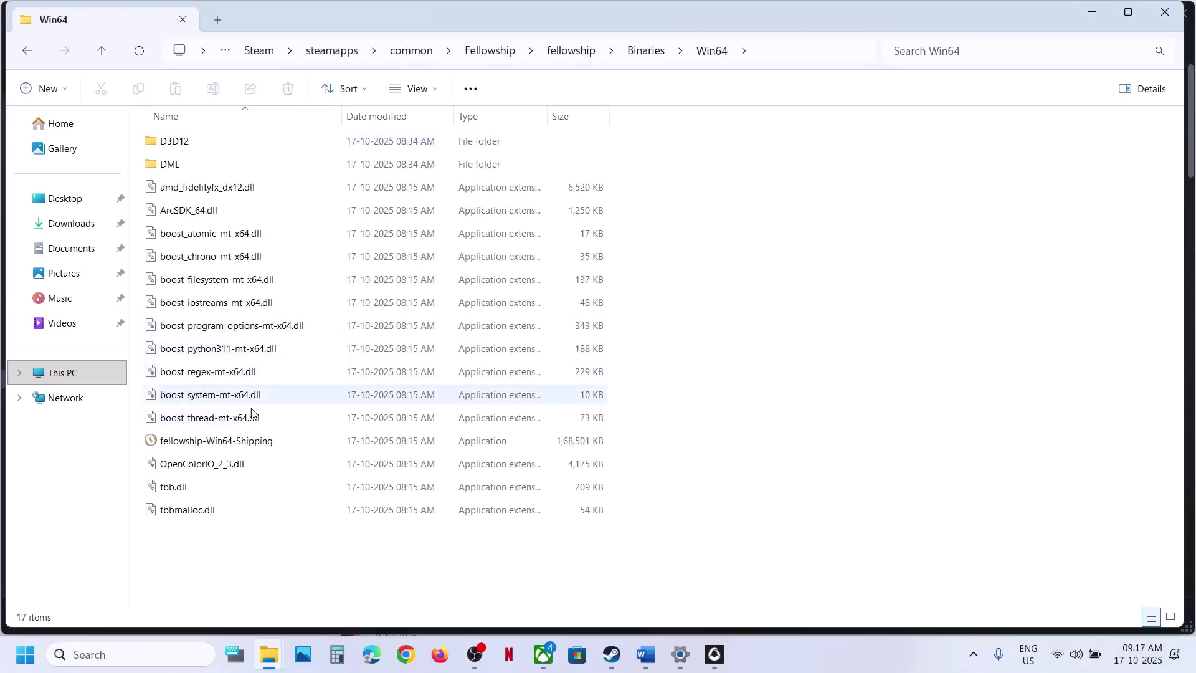
click(226, 443)
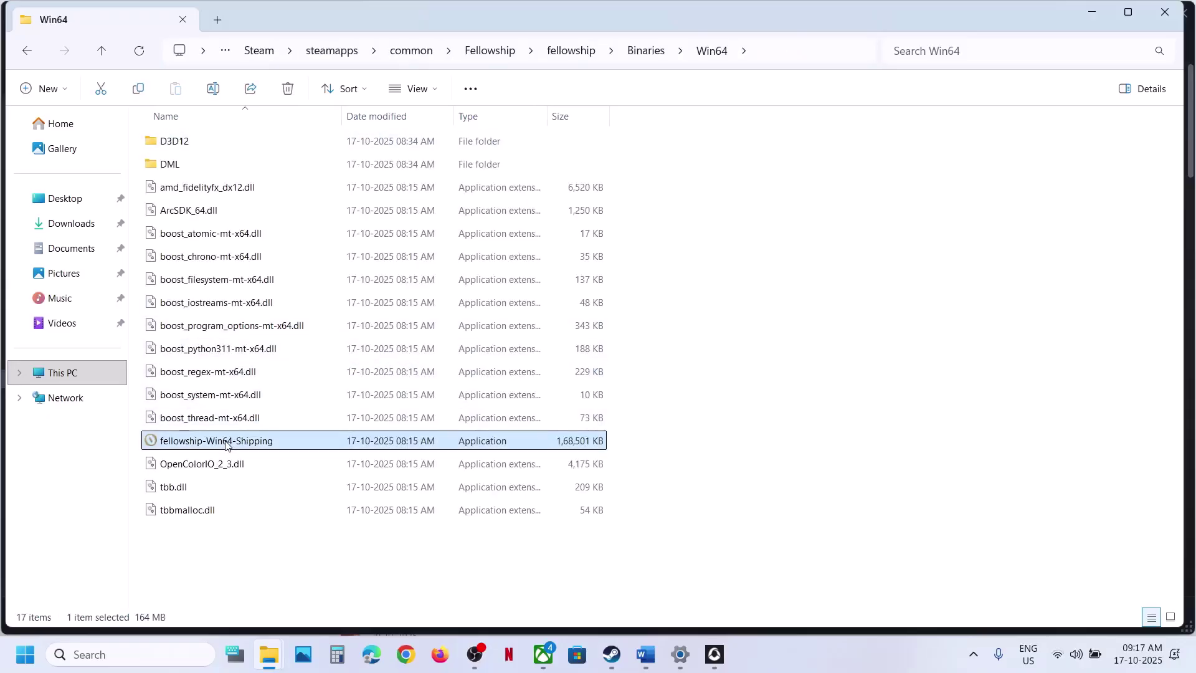
Check the Arc update, then run fellowship-Win64-Shipping directly and close the launcher.
click(717, 655)
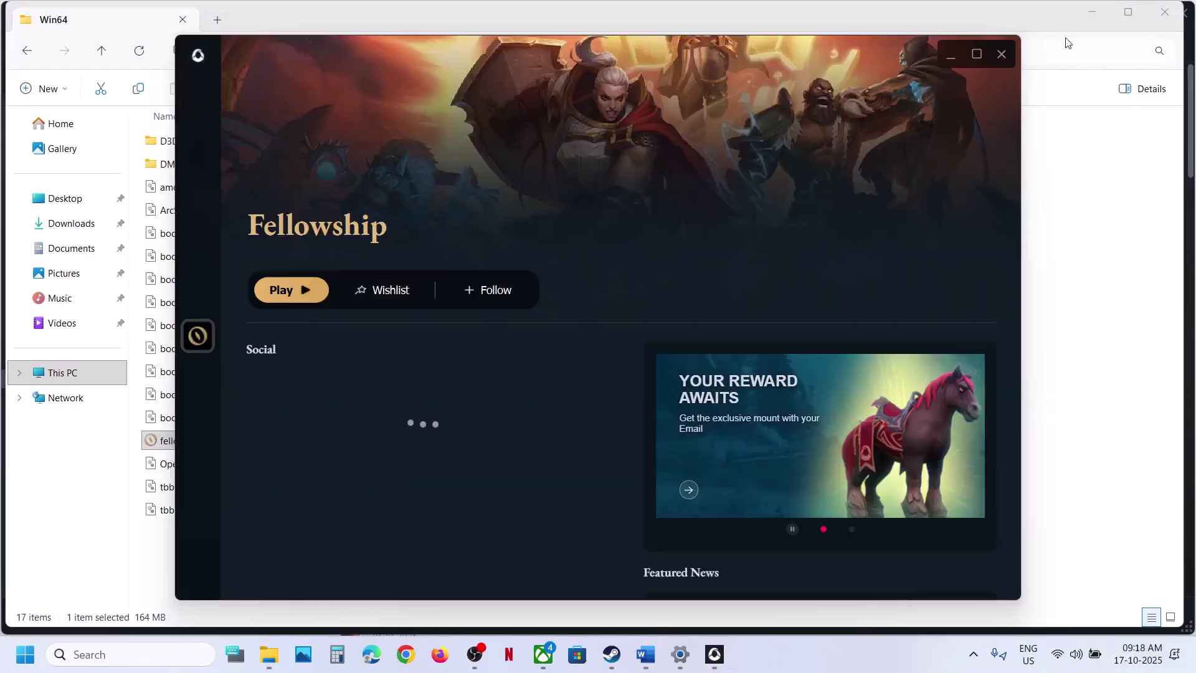
click(1002, 53)
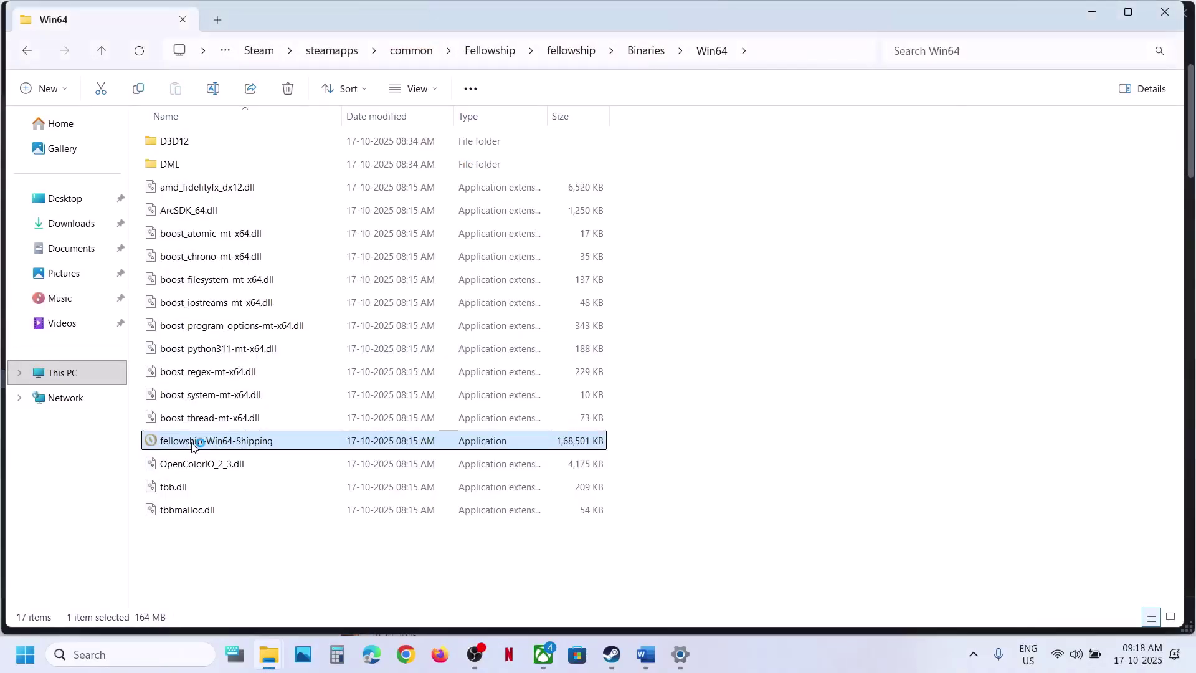
double_click(192, 442)
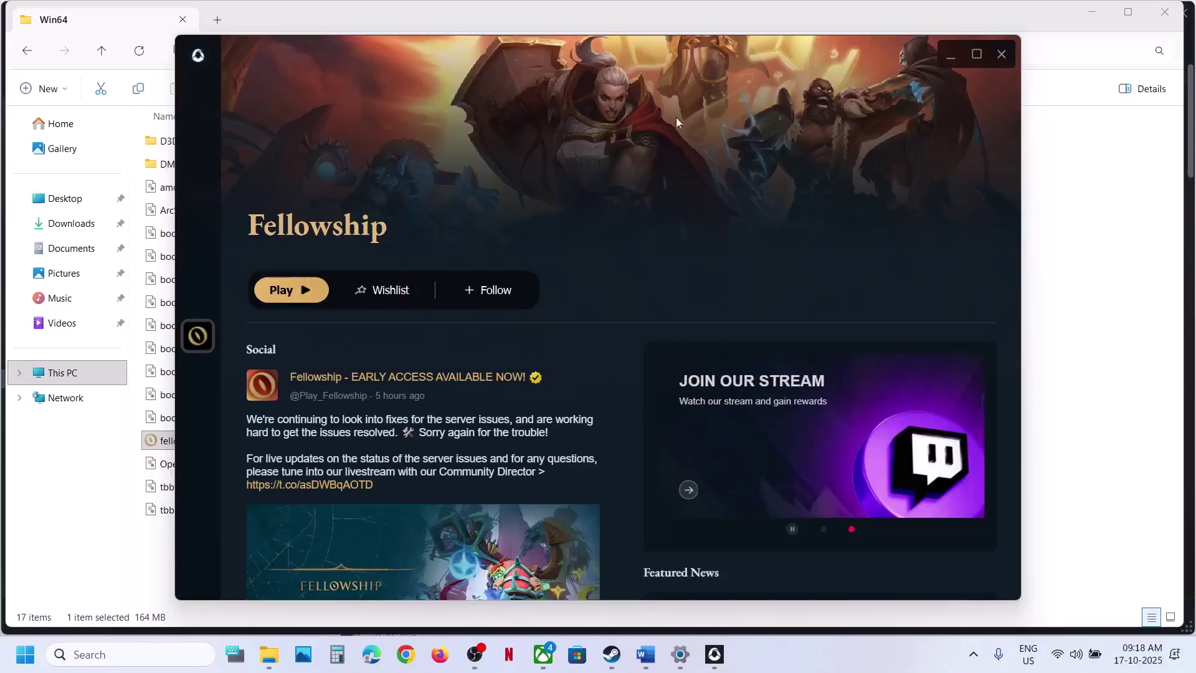
click(1004, 54)
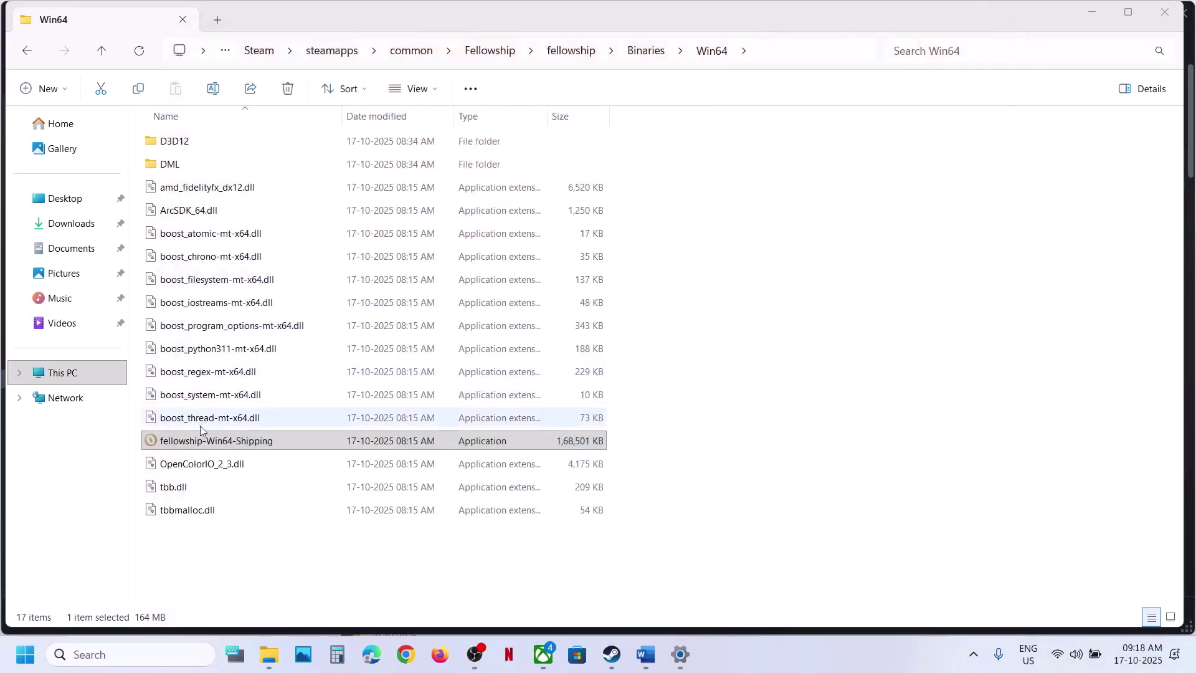
Set fellowship-Win64-Shipping to always run as administrator in its Compatibility properties.
right_click(195, 447)
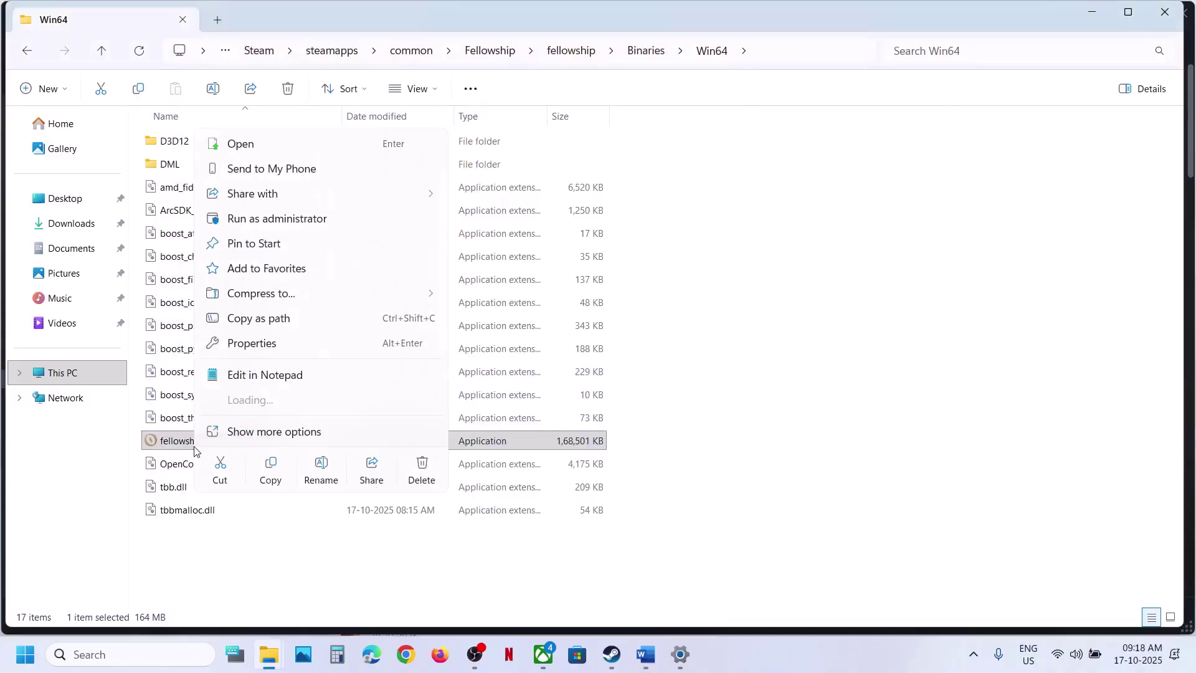
click(256, 343)
click(371, 248)
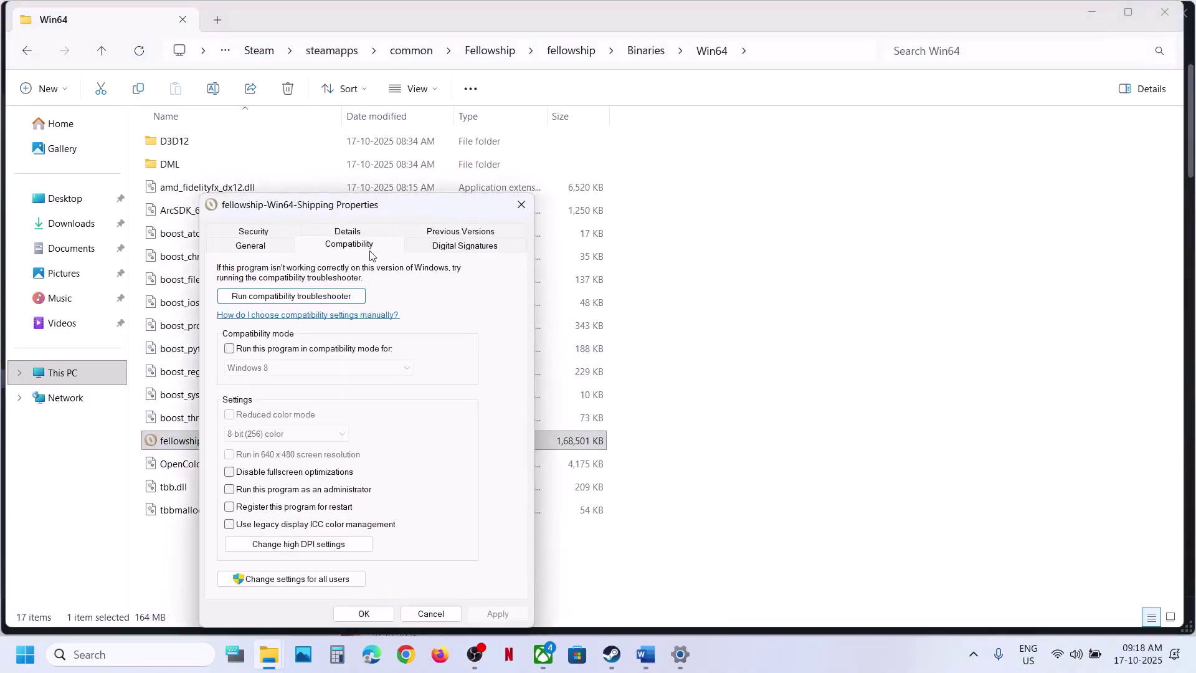
click(230, 490)
click(498, 614)
click(364, 614)
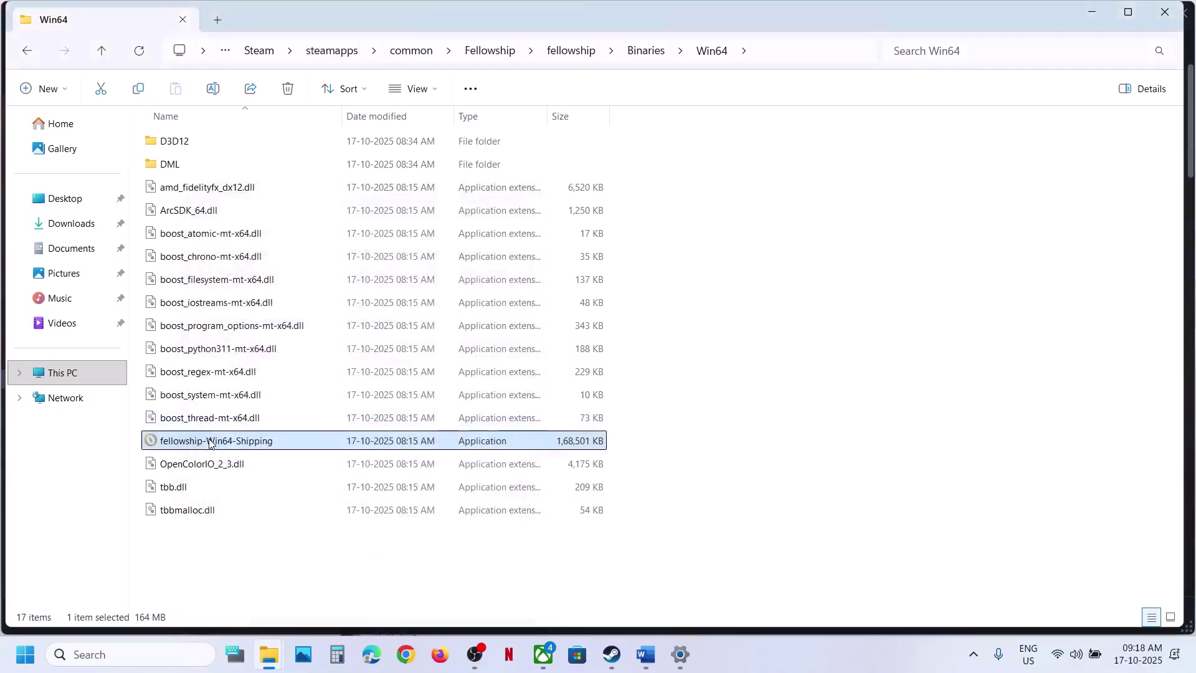
Enable Windows 7 compatibility mode for fellowship-Win64-Shipping and apply it.
right_click(210, 445)
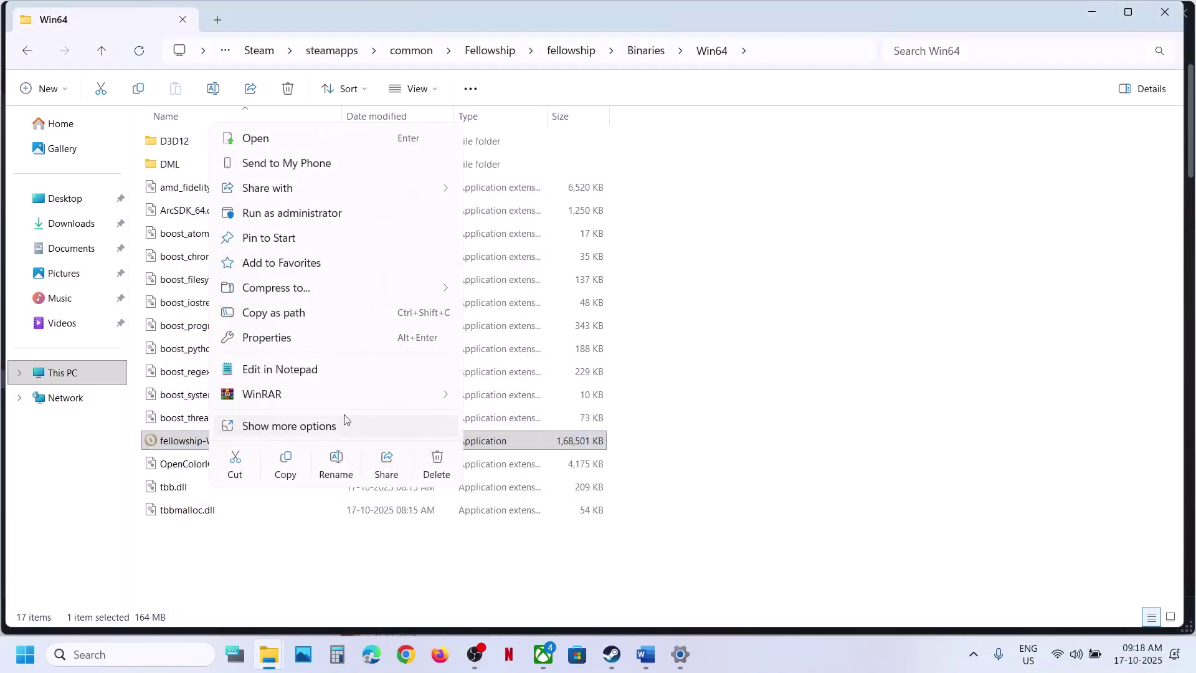
click(271, 337)
click(335, 250)
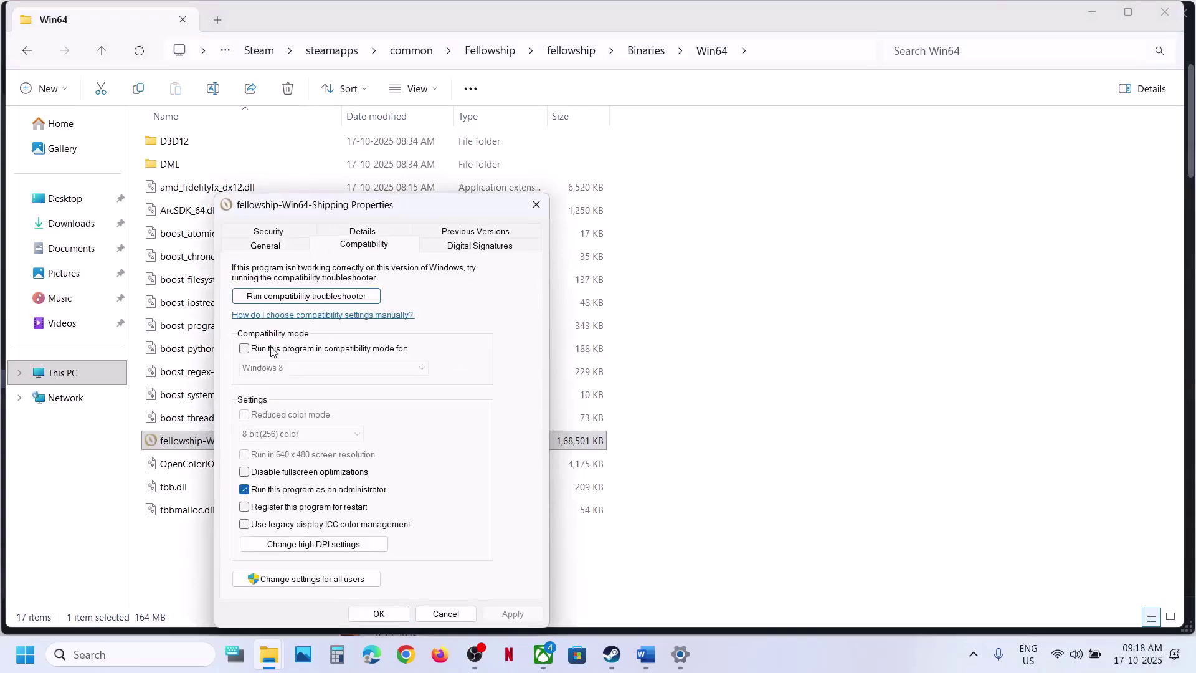
click(244, 352)
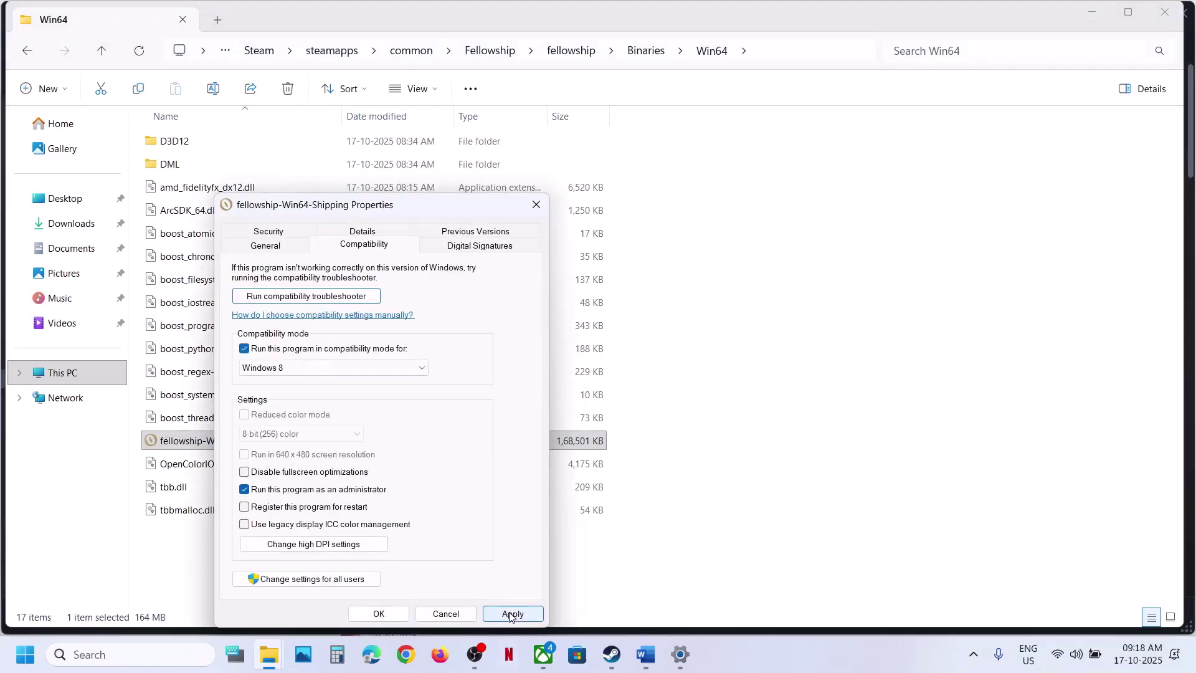
click(503, 614)
click(302, 368)
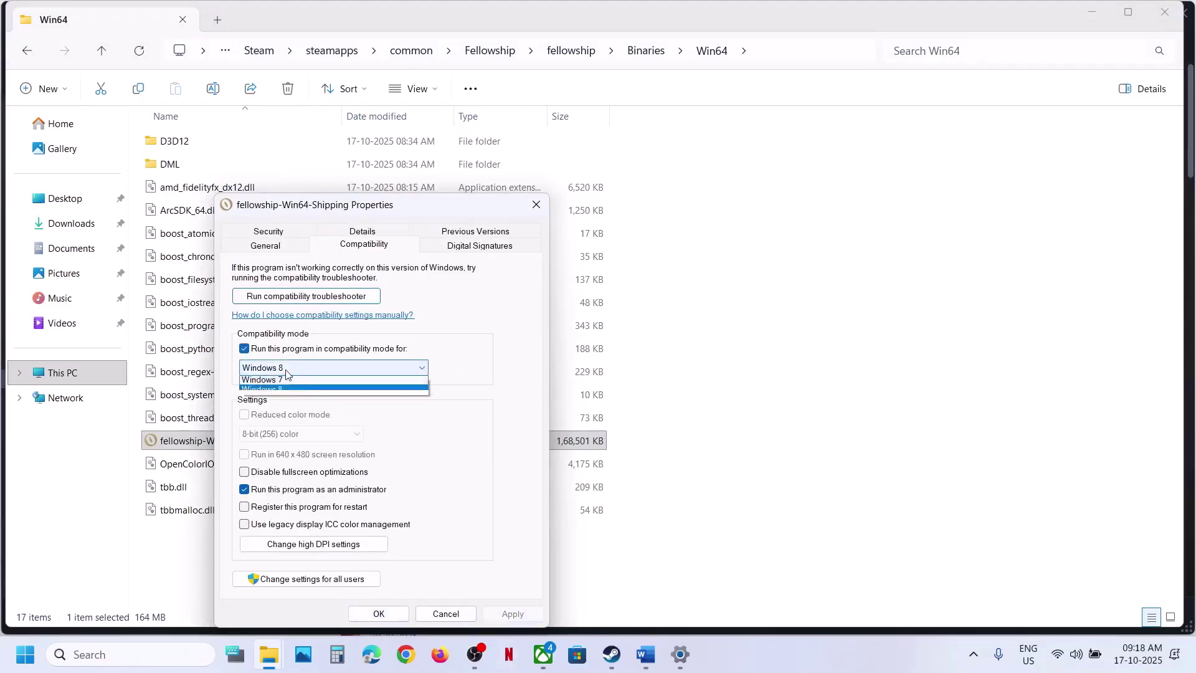
click(264, 411)
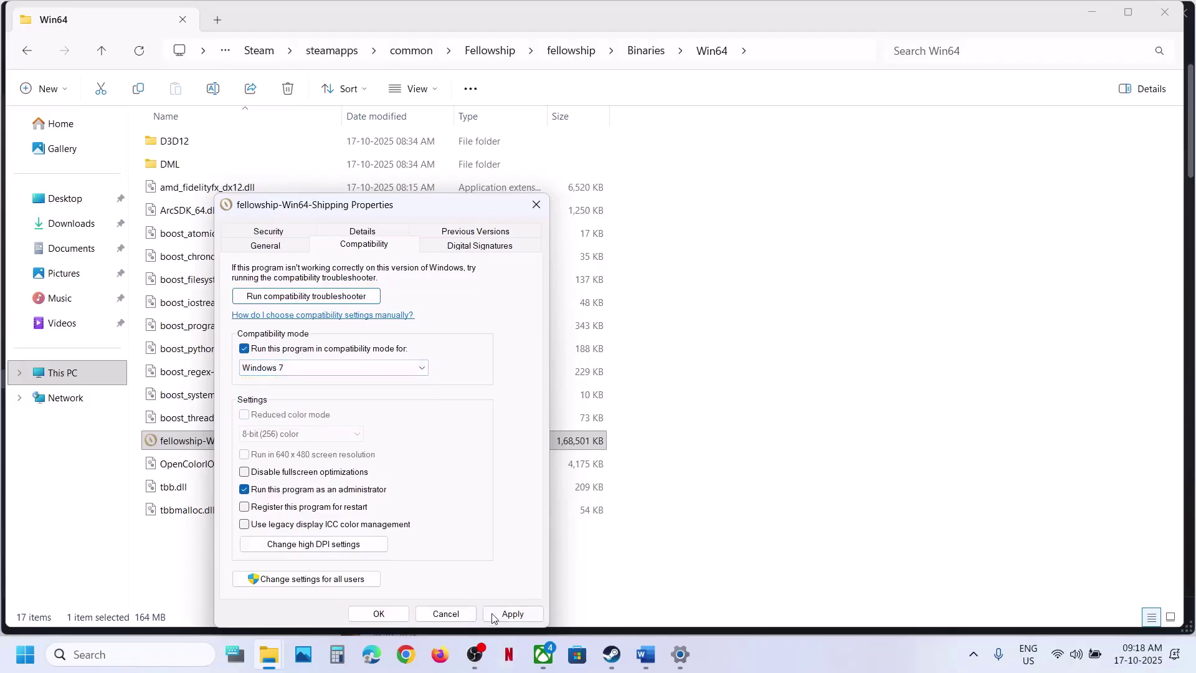
click(491, 617)
Apply disabled fullscreen optimizations, then turn compatibility mode back off and close the properties.
click(492, 614)
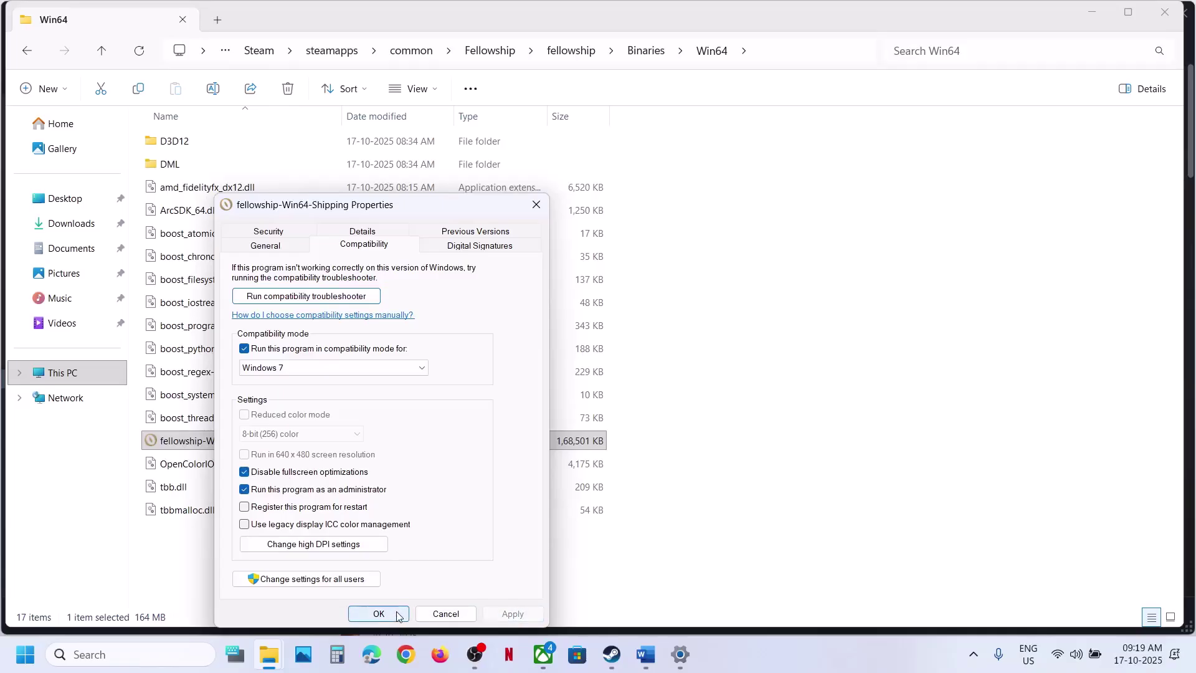
click(244, 349)
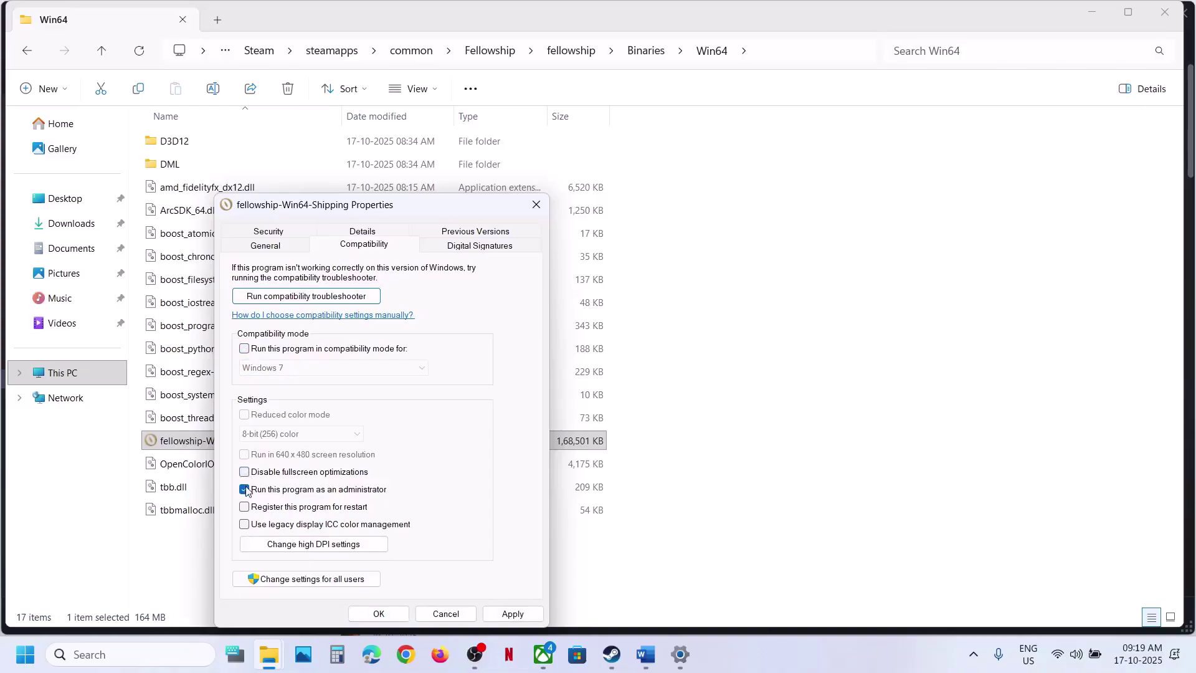
click(379, 615)
click(650, 665)
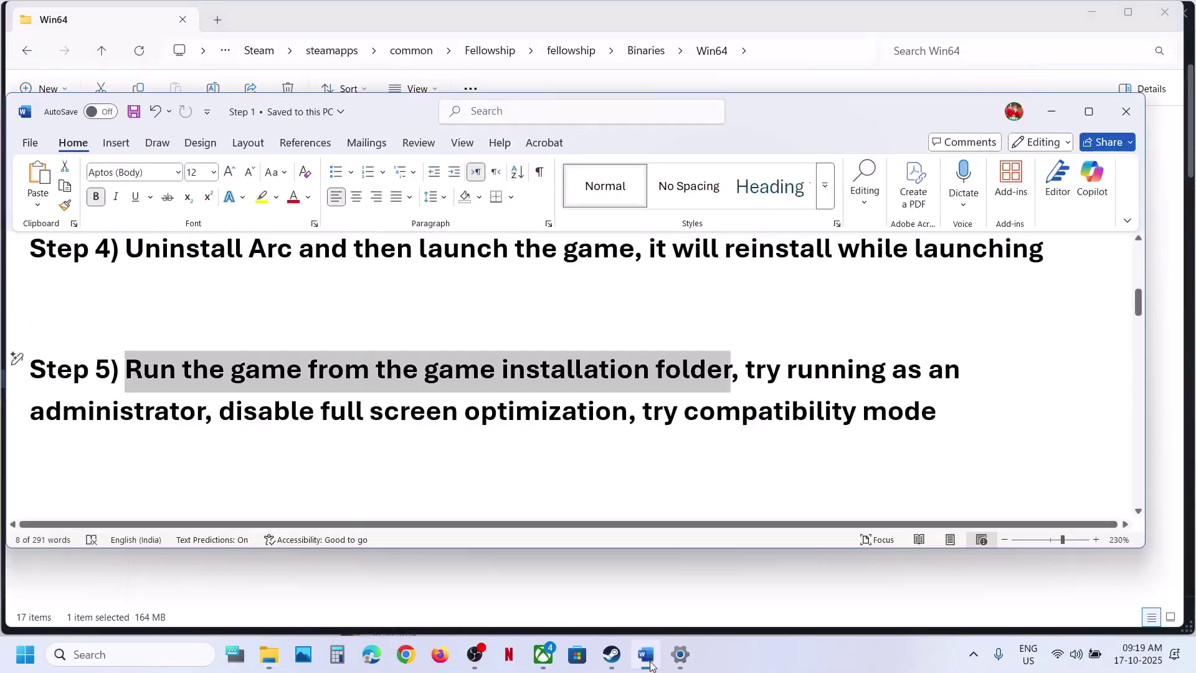
Highlight the Step 6 antivirus exclusion text in the Word notes.
scroll(375, 331, down, 3)
scroll(374, 331, up, 1)
drag(126, 381, 657, 399)
Go to Privacy & security > Windows Security in Settings.
key(alt+Tab)
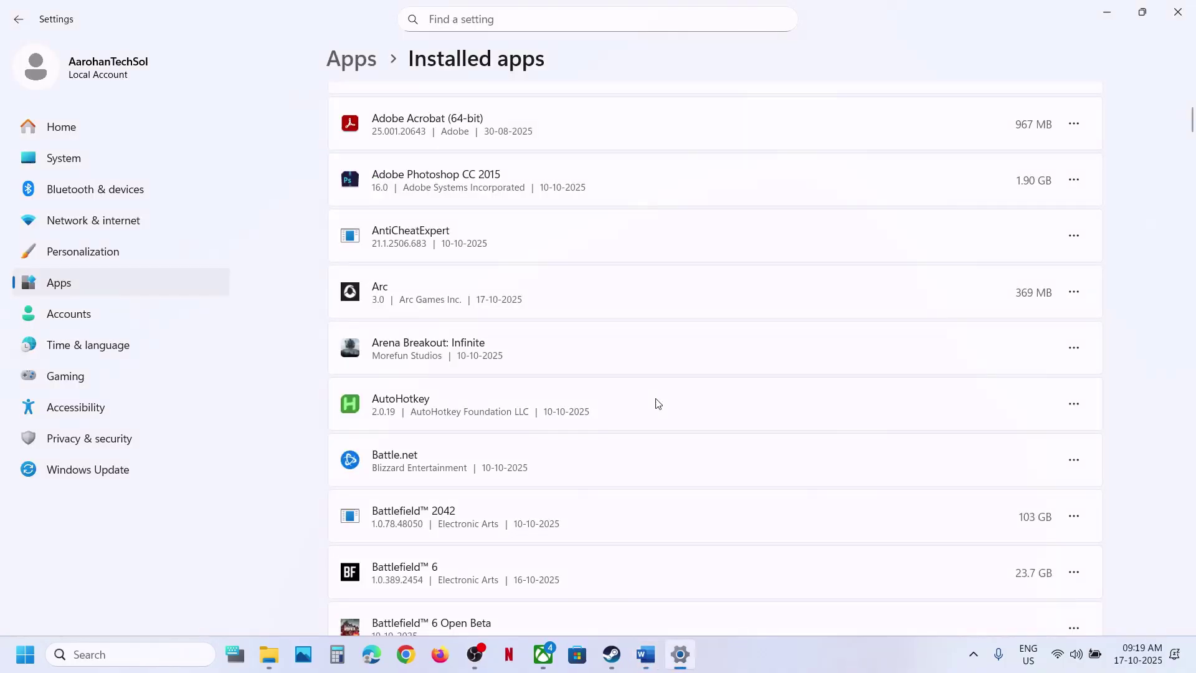
click(143, 439)
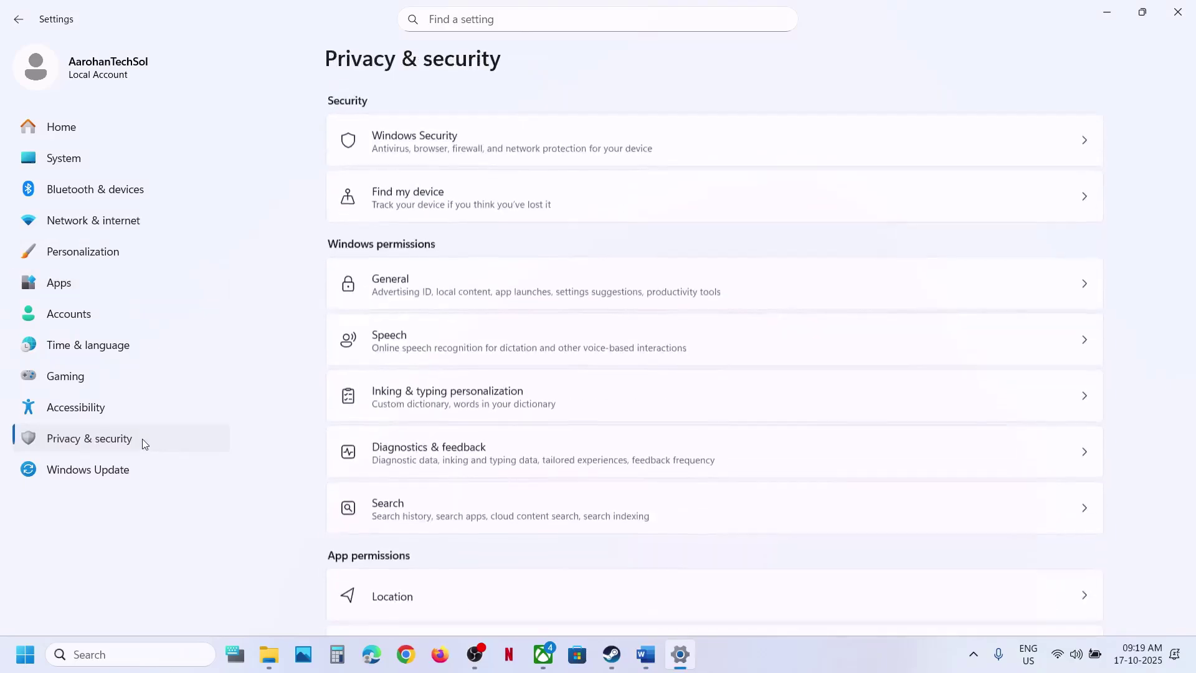
click(449, 156)
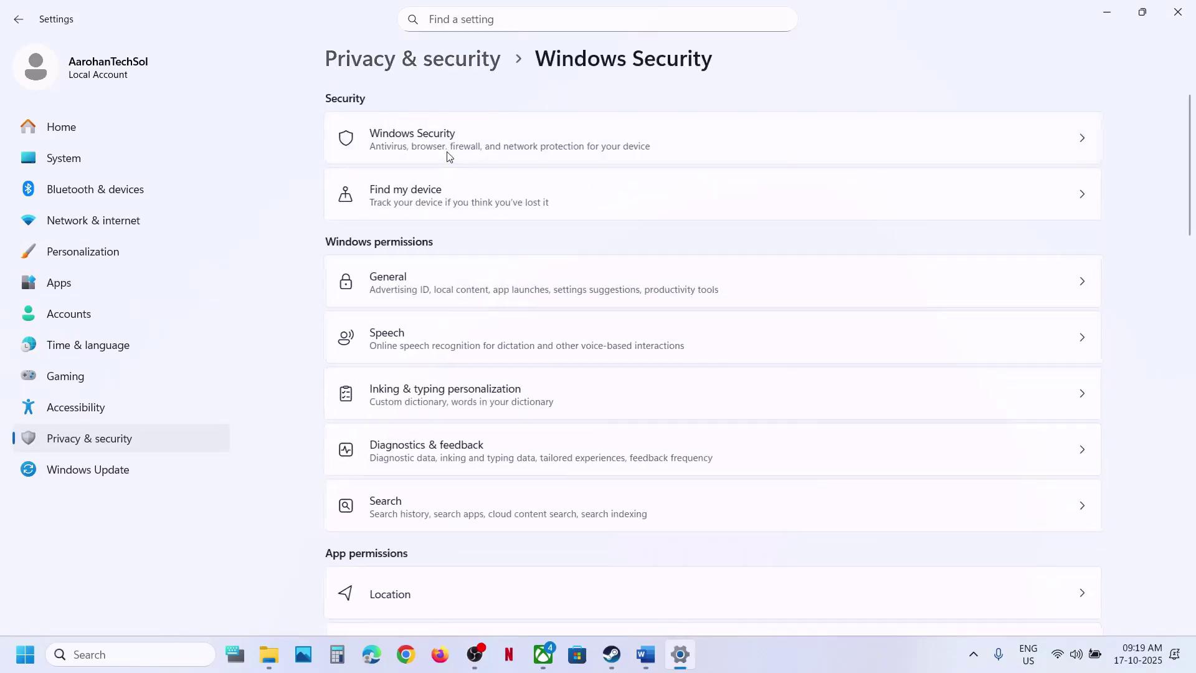
Open ransomware protection's allowed-apps list for Controlled folder access and browse for a new app.
click(425, 219)
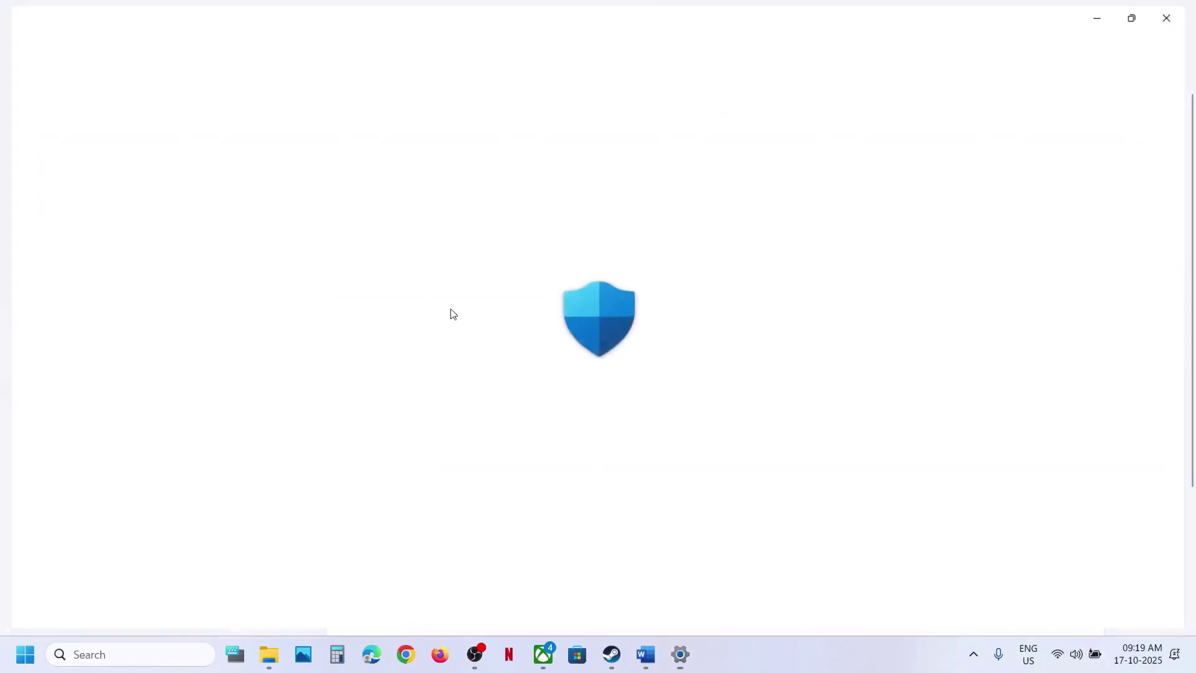
scroll(454, 337, down, 3)
click(383, 586)
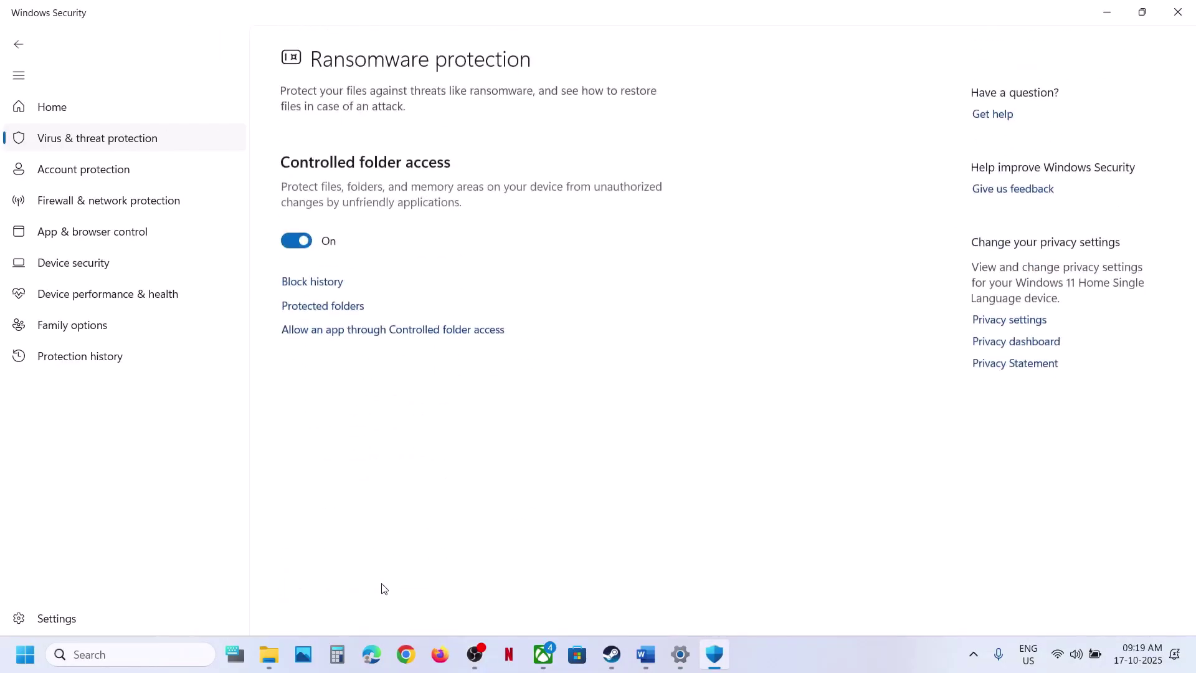
click(402, 339)
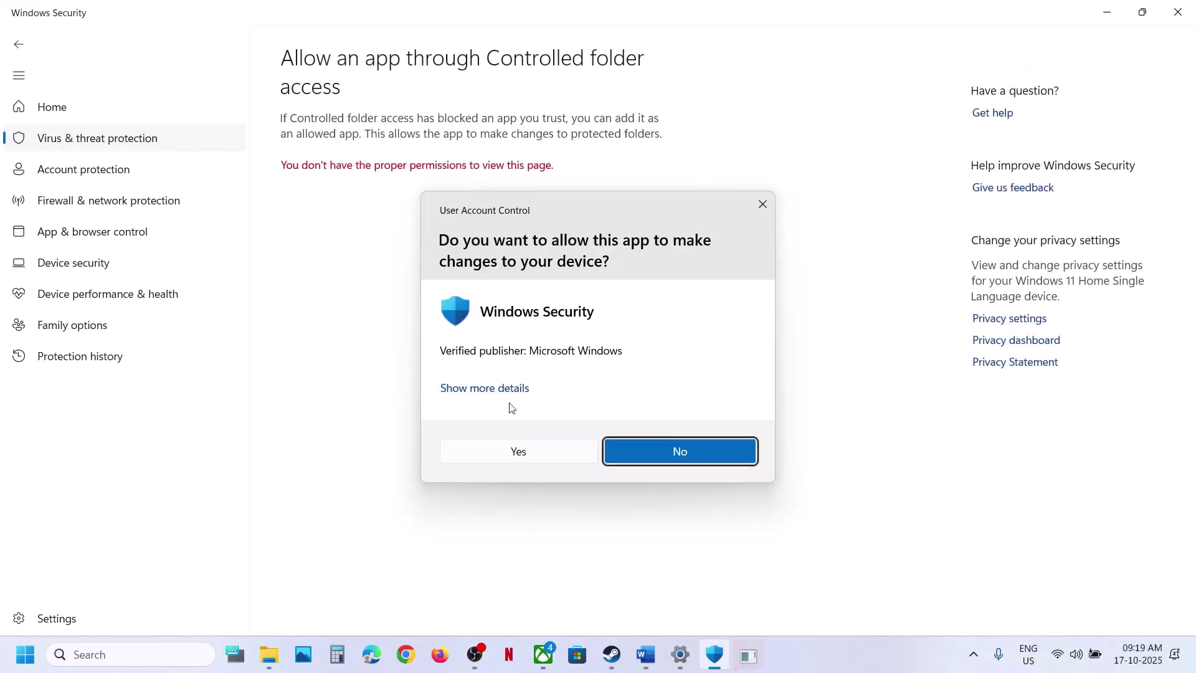
click(486, 458)
scroll(486, 460, down, 2)
click(357, 63)
click(353, 119)
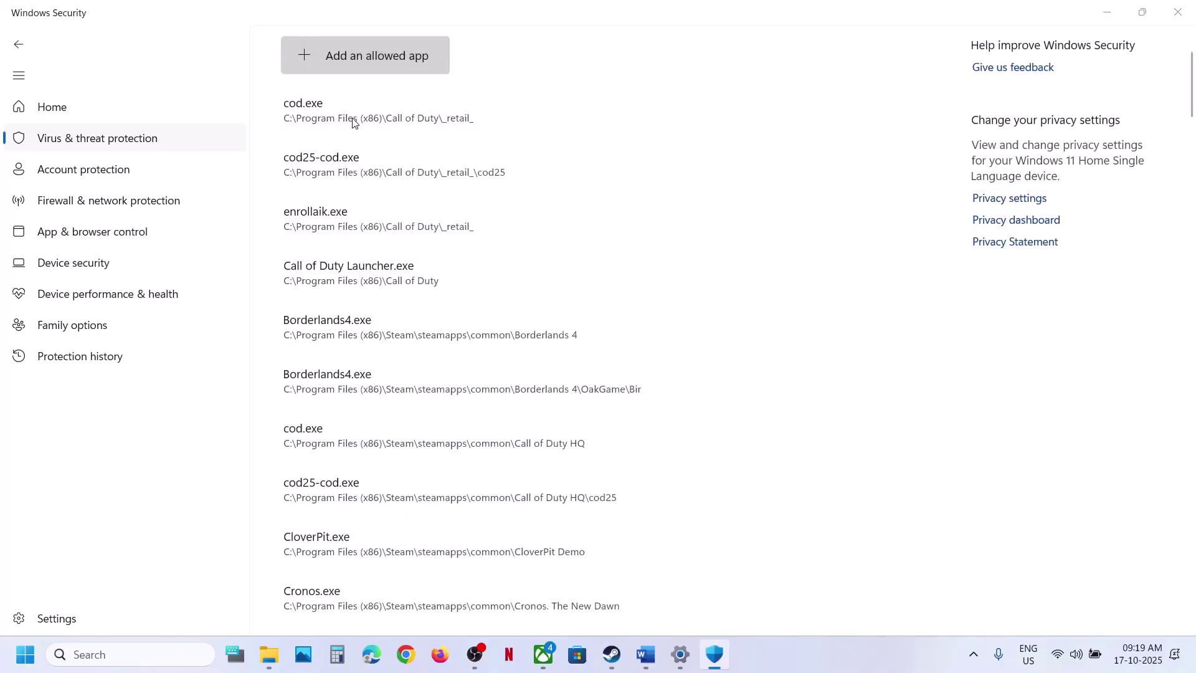
Allow Arc3InstallSilent from C:\Program Files (x86)\Steam\steamapps\common\Fellowship through Controlled folder access.
click(62, 355)
double_click(261, 150)
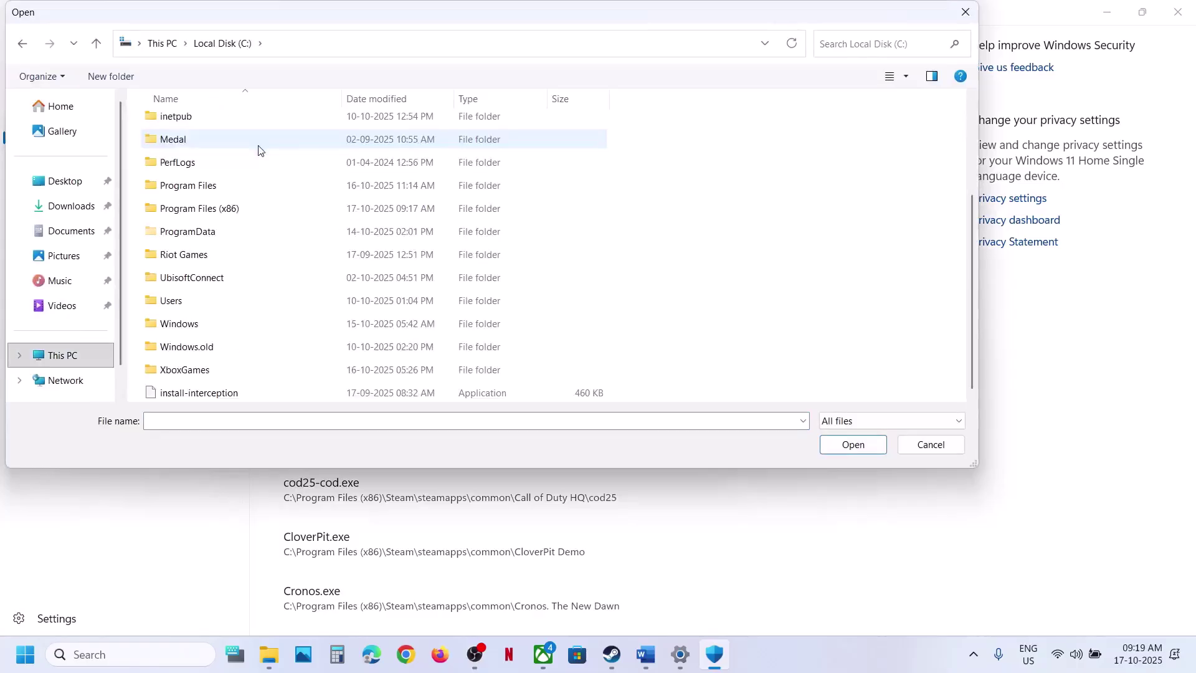
double_click(221, 209)
scroll(220, 207, down, 4)
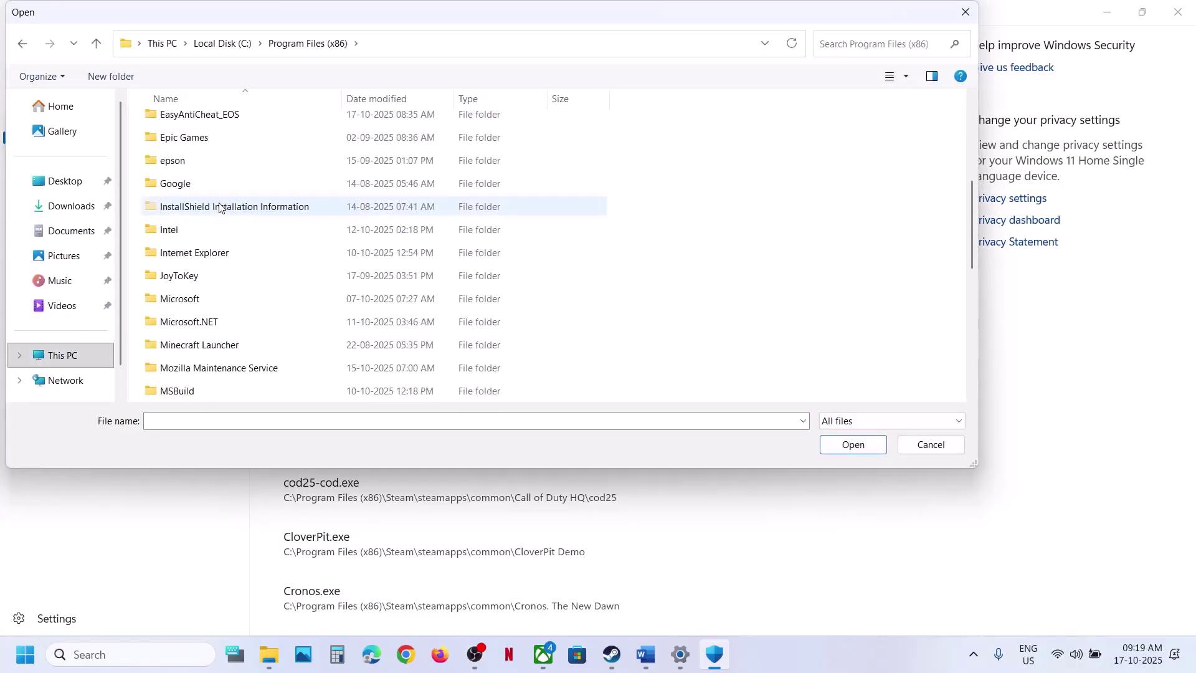
click(204, 225)
key(s)
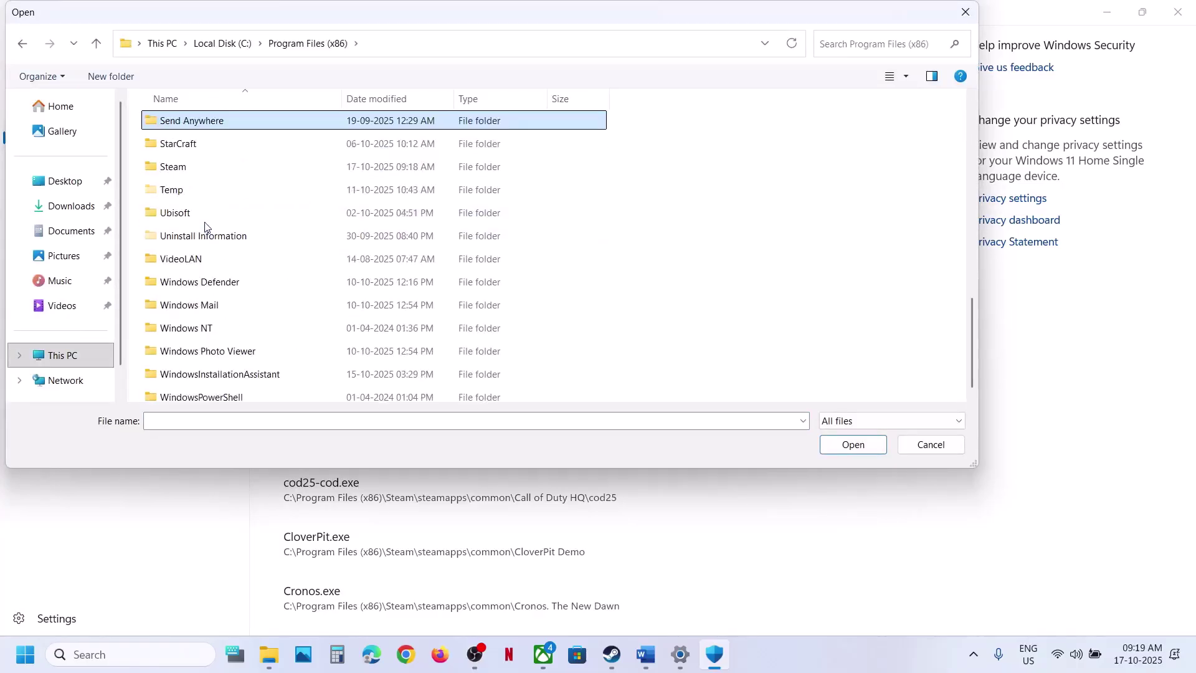
double_click(180, 158)
key(s)
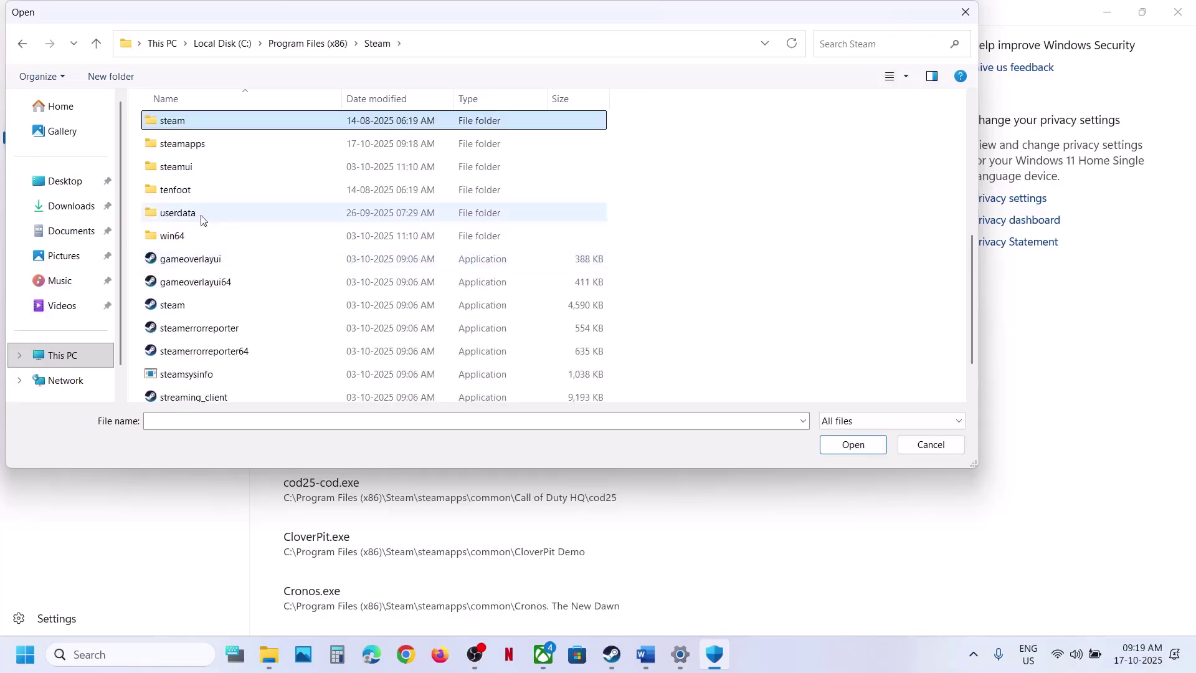
double_click(185, 144)
double_click(181, 126)
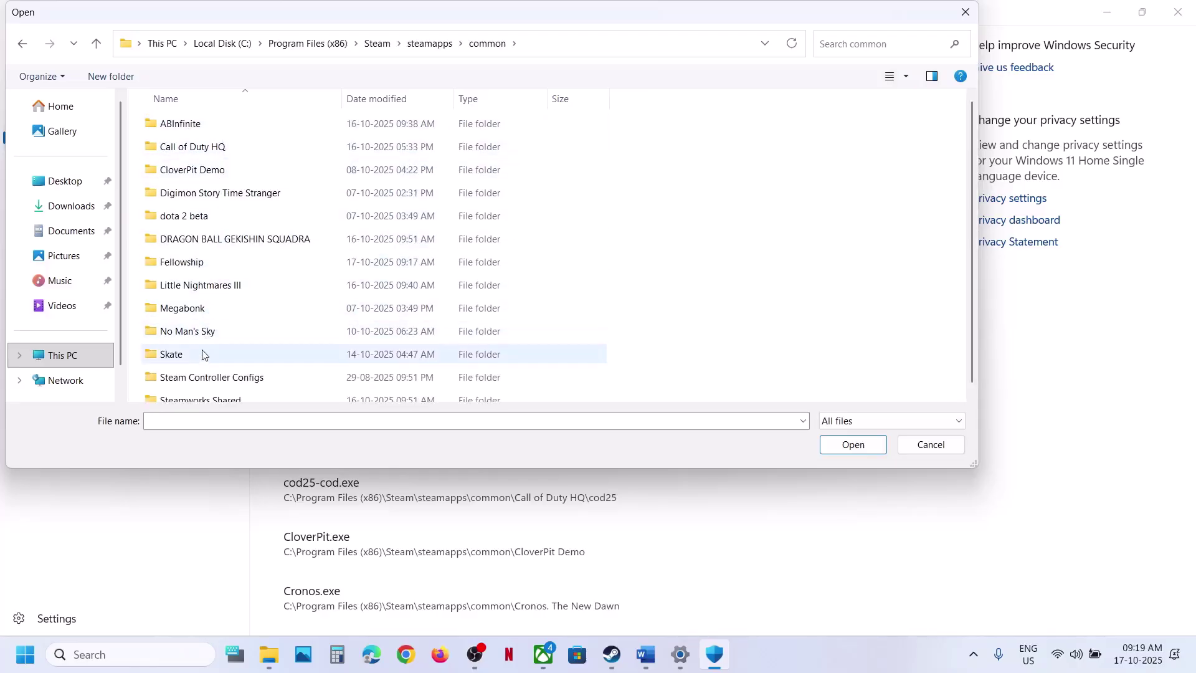
scroll(201, 366, down, 1)
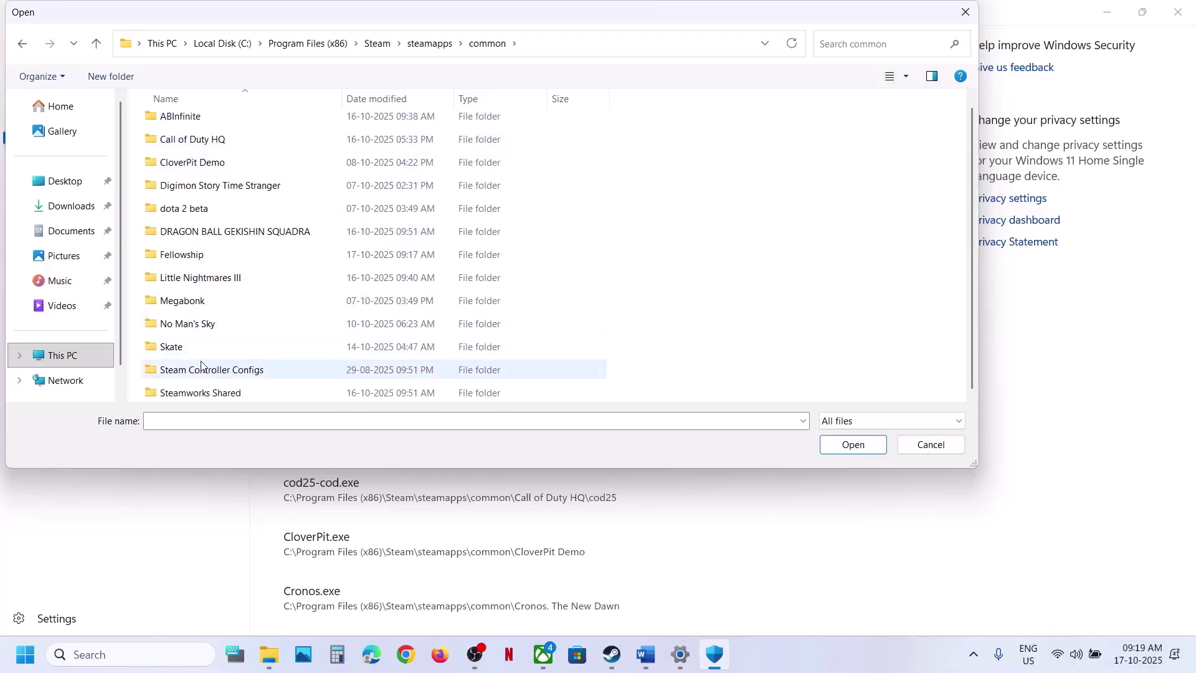
double_click(220, 255)
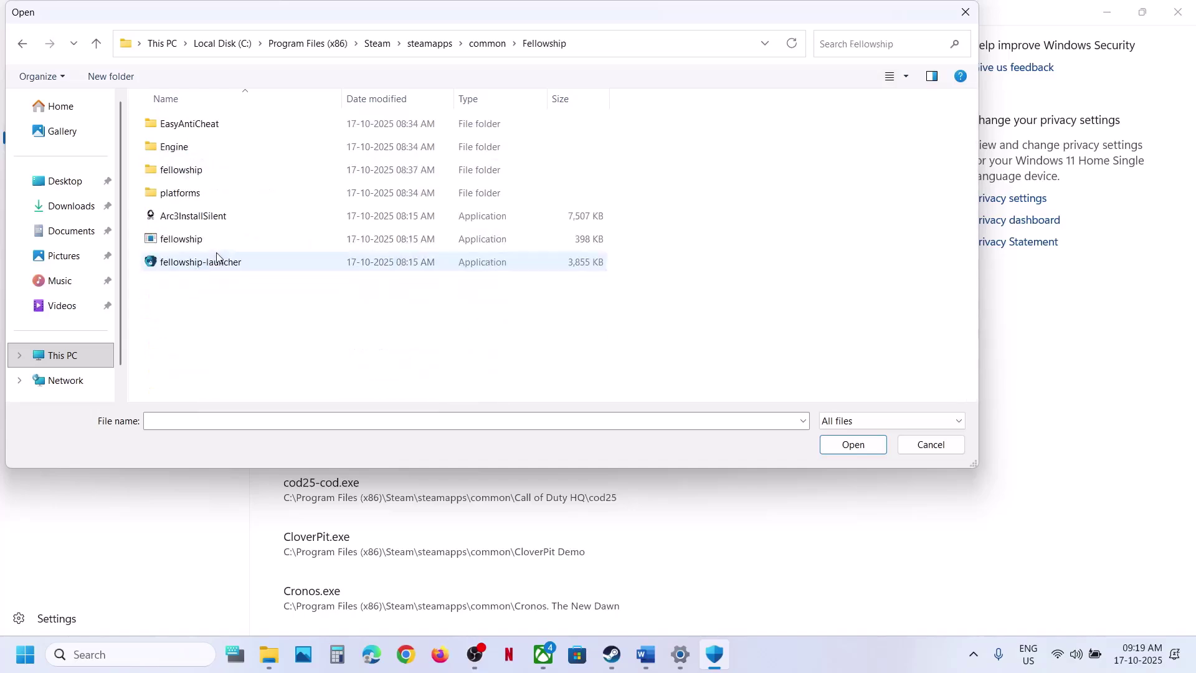
click(220, 218)
click(857, 454)
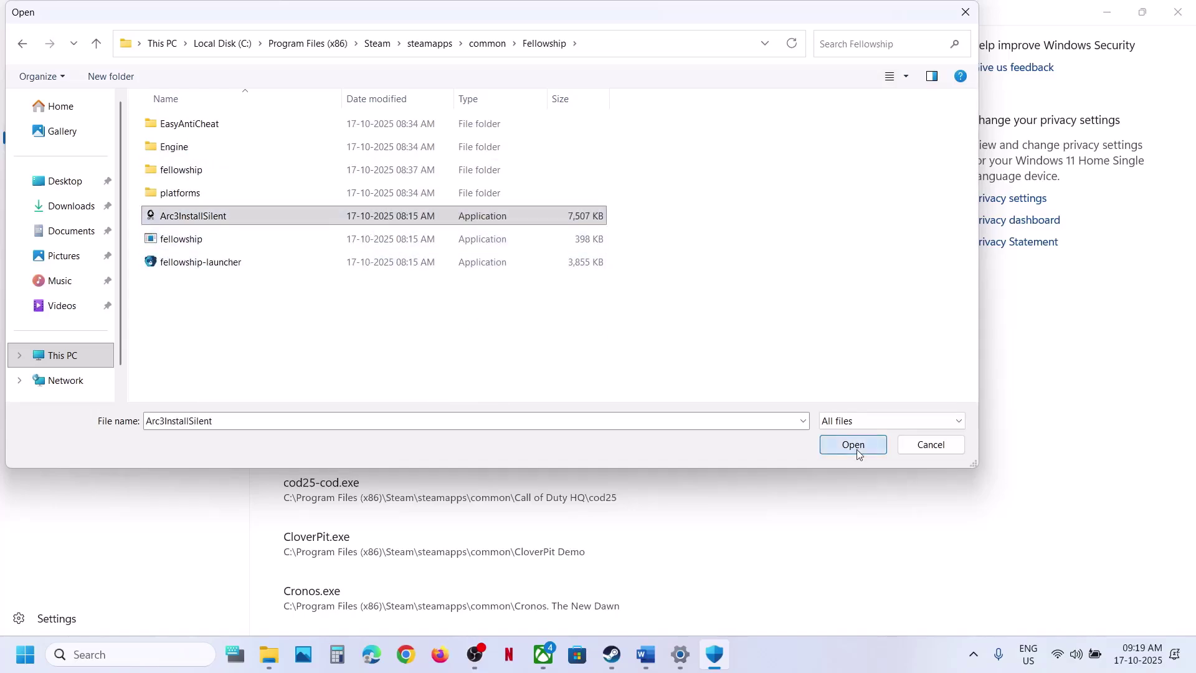
Add the fellowship application and fellowship-launcher as allowed apps.
click(379, 61)
click(353, 118)
double_click(182, 240)
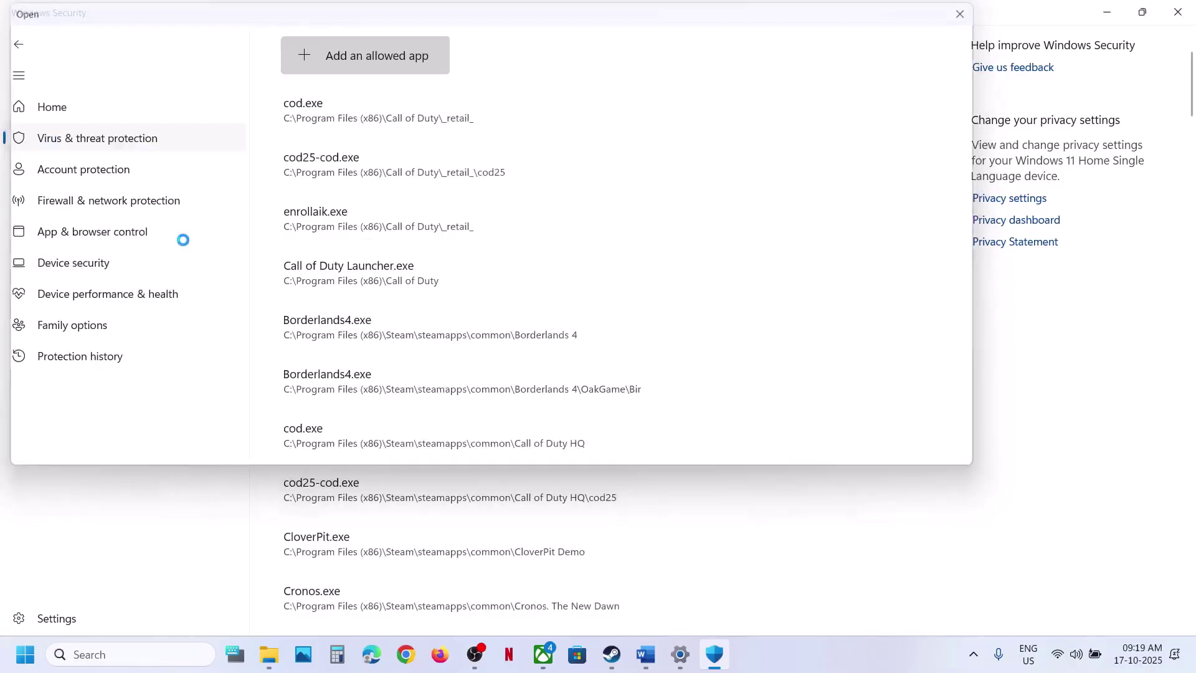
click(364, 63)
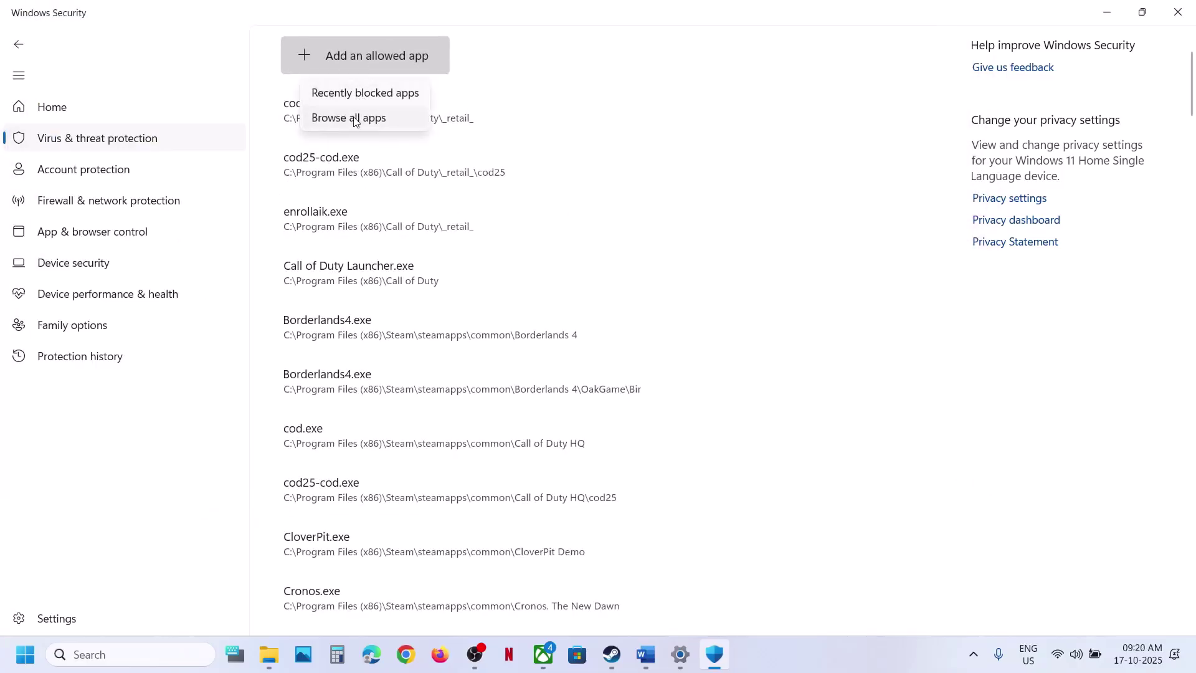
click(356, 121)
double_click(206, 266)
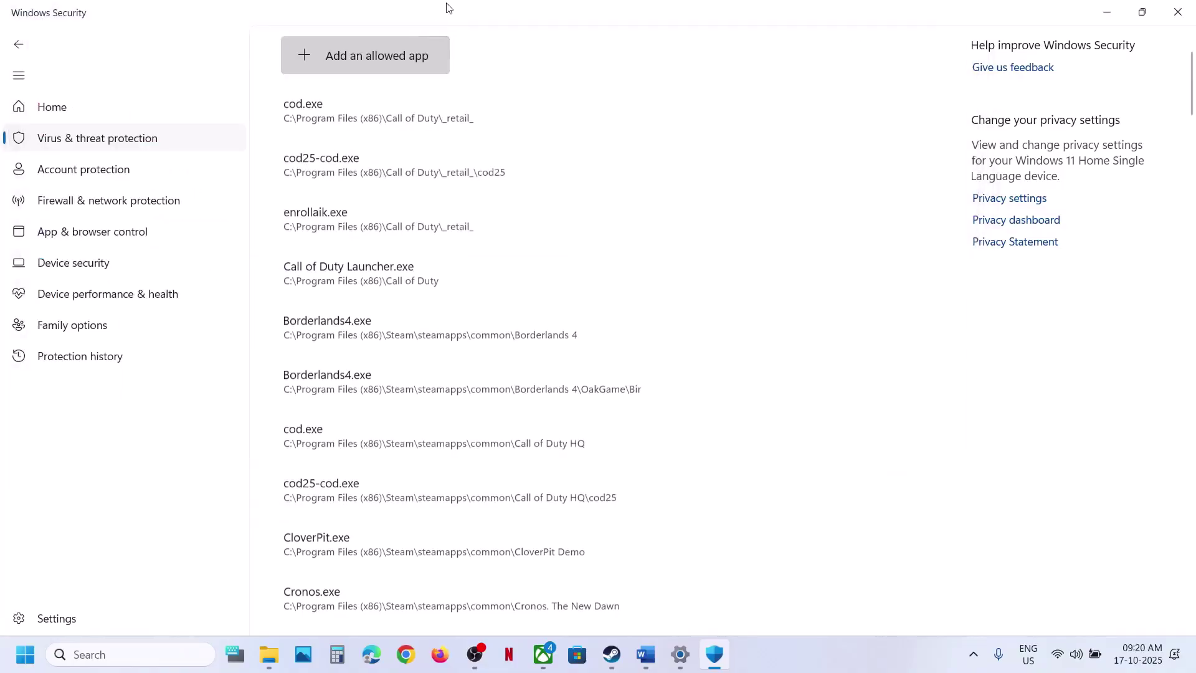
Add fellowship-Win64-Shipping from fellowship\Binaries\Win64 as an allowed app.
click(382, 57)
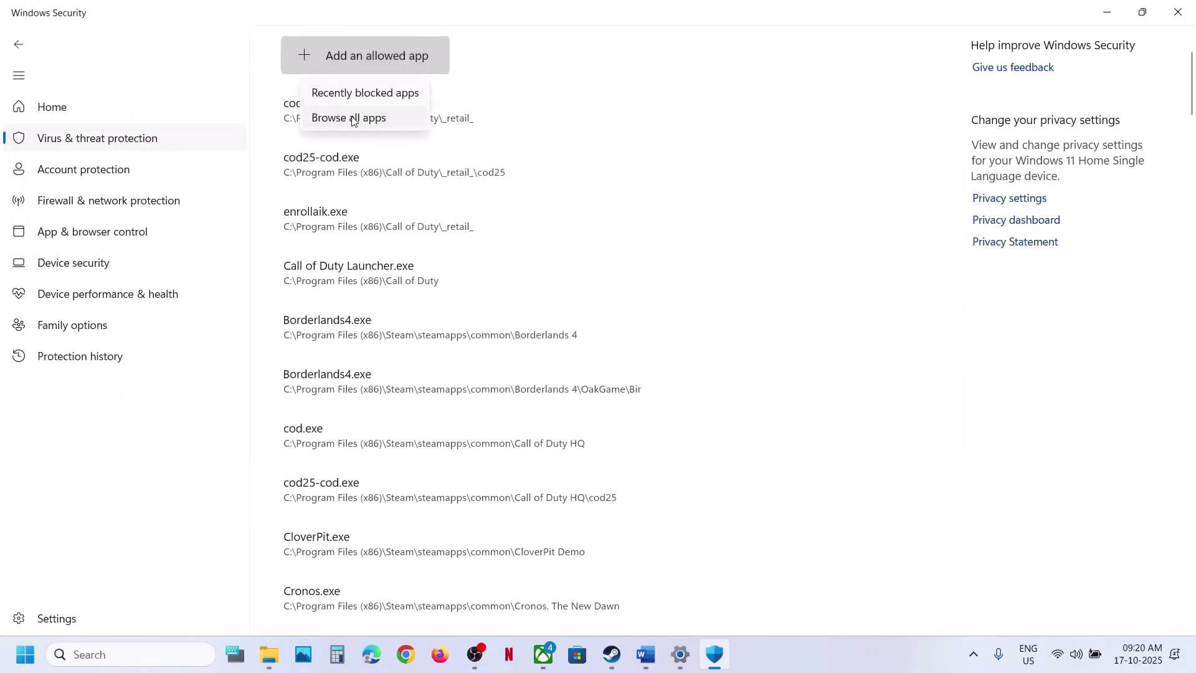
click(353, 121)
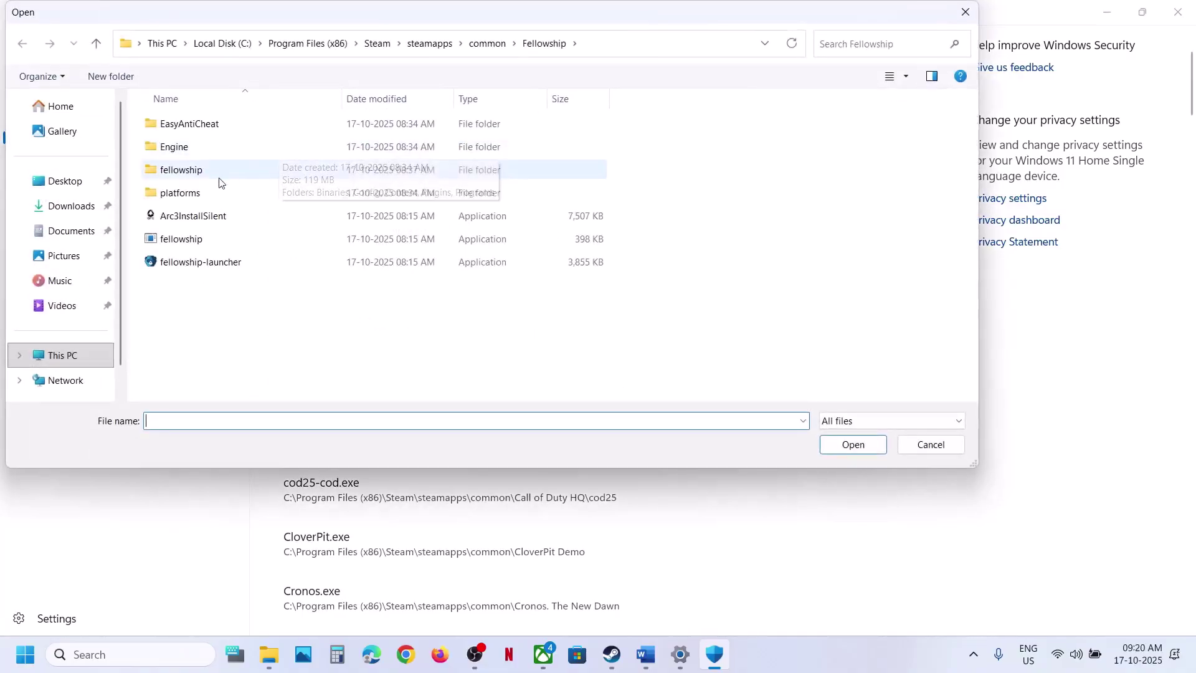
double_click(190, 175)
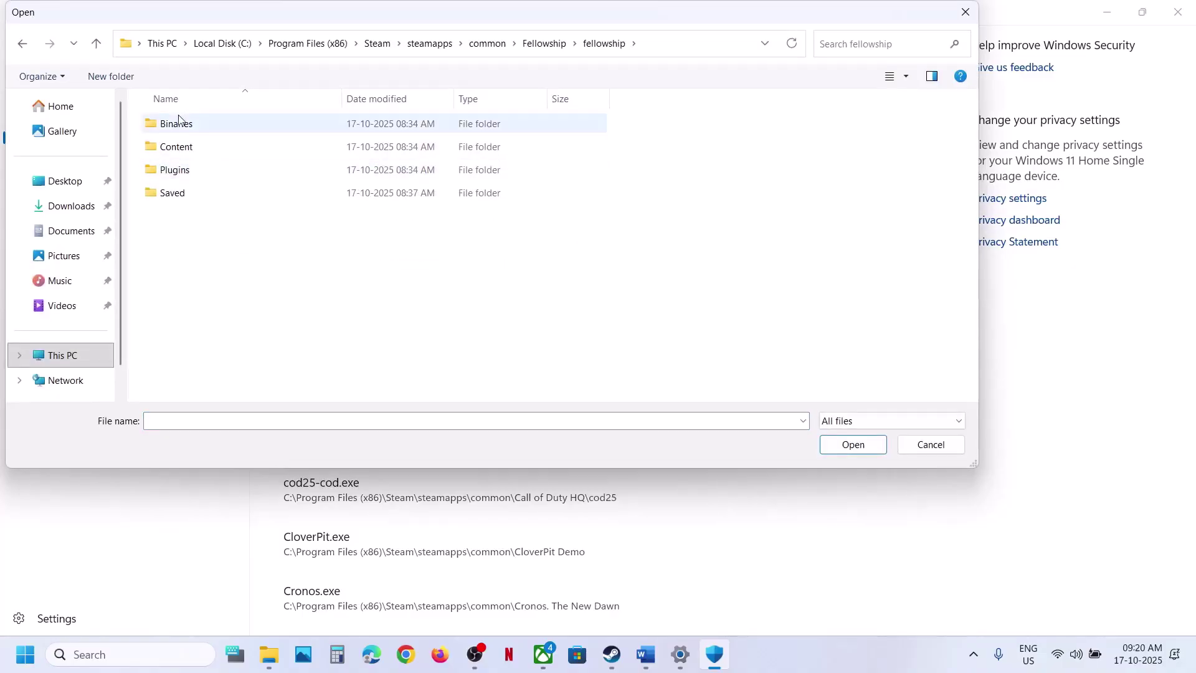
double_click(177, 123)
double_click(176, 123)
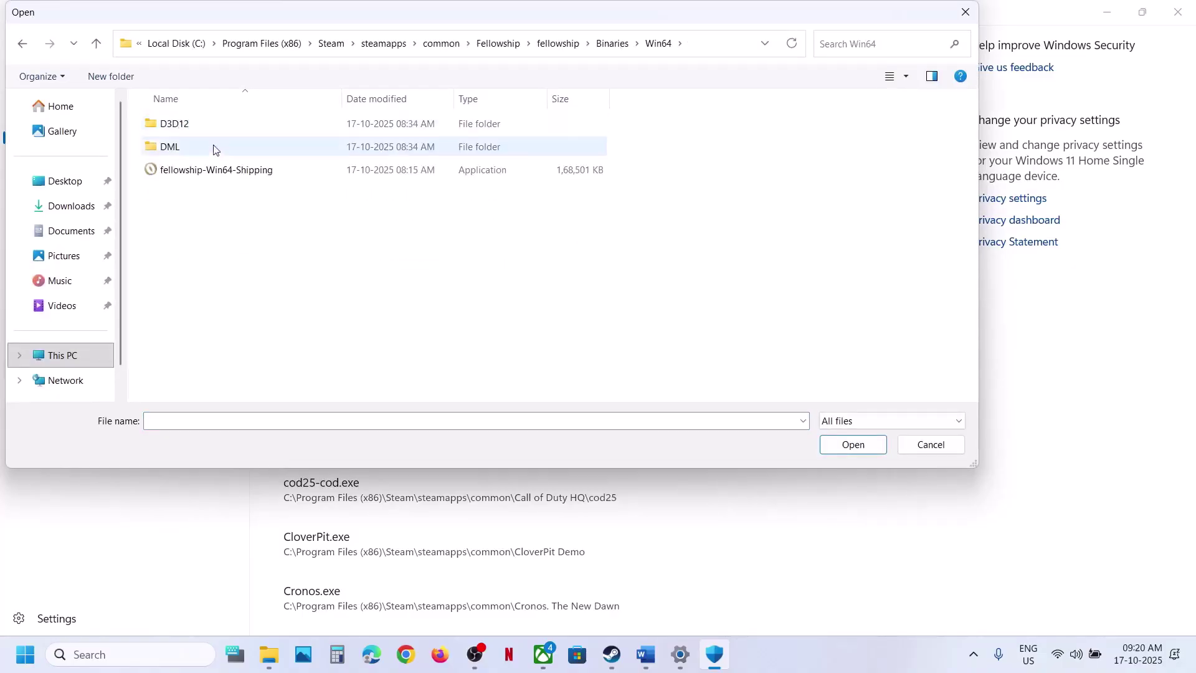
click(209, 178)
click(857, 450)
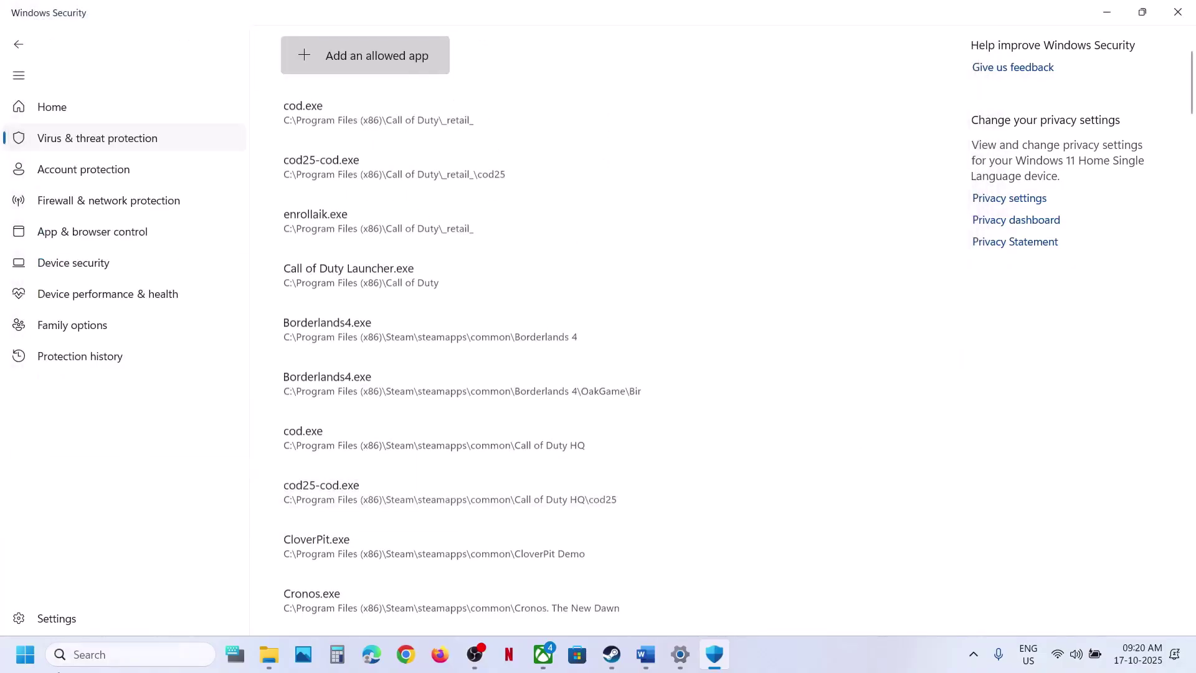
Open Control Panel's Windows Defender Firewall allowed apps list and unlock it to allow another app.
click(91, 654)
text(control)
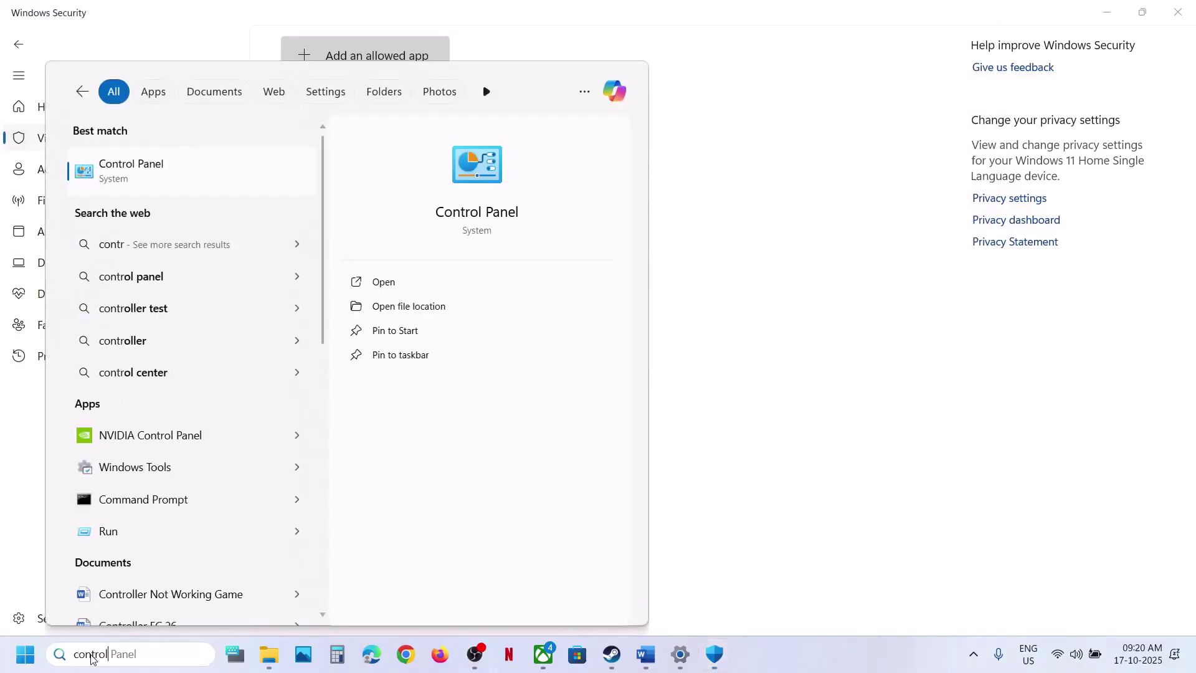
key(Return)
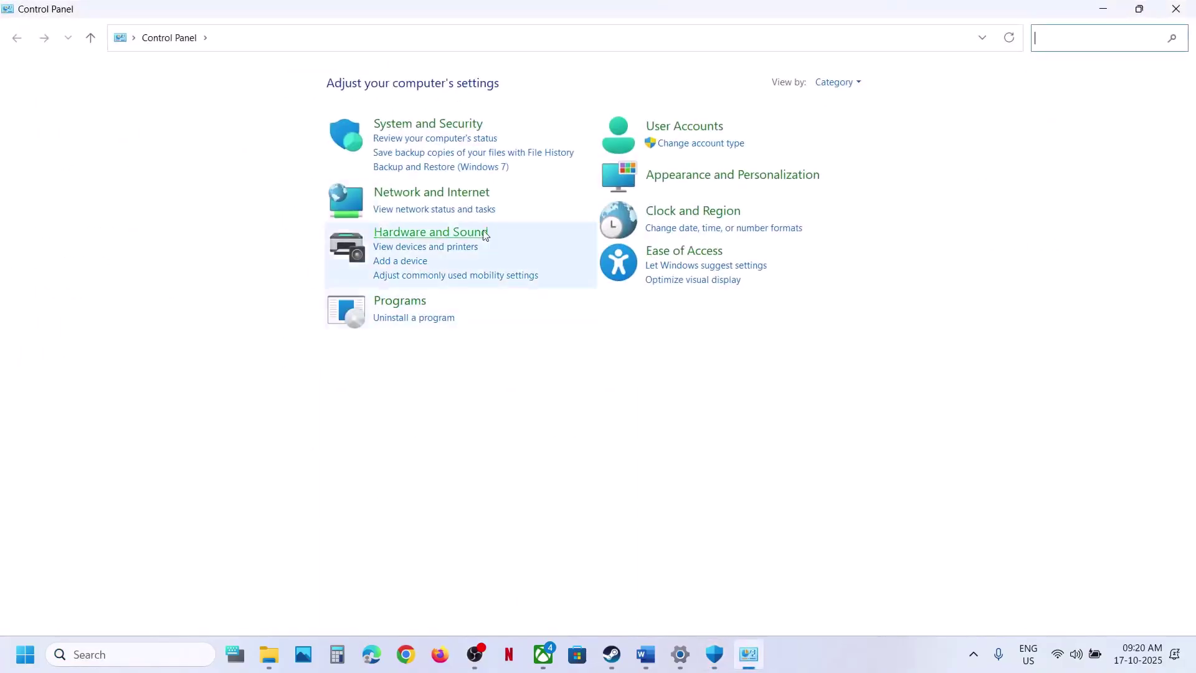
click(448, 131)
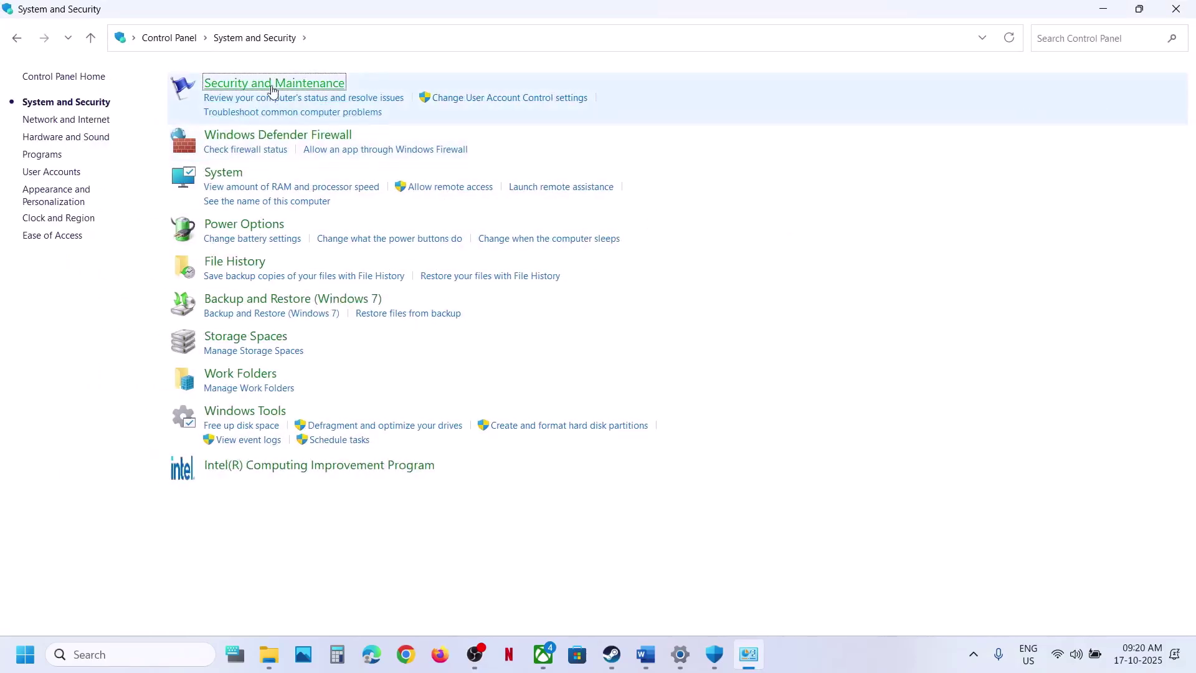
click(268, 134)
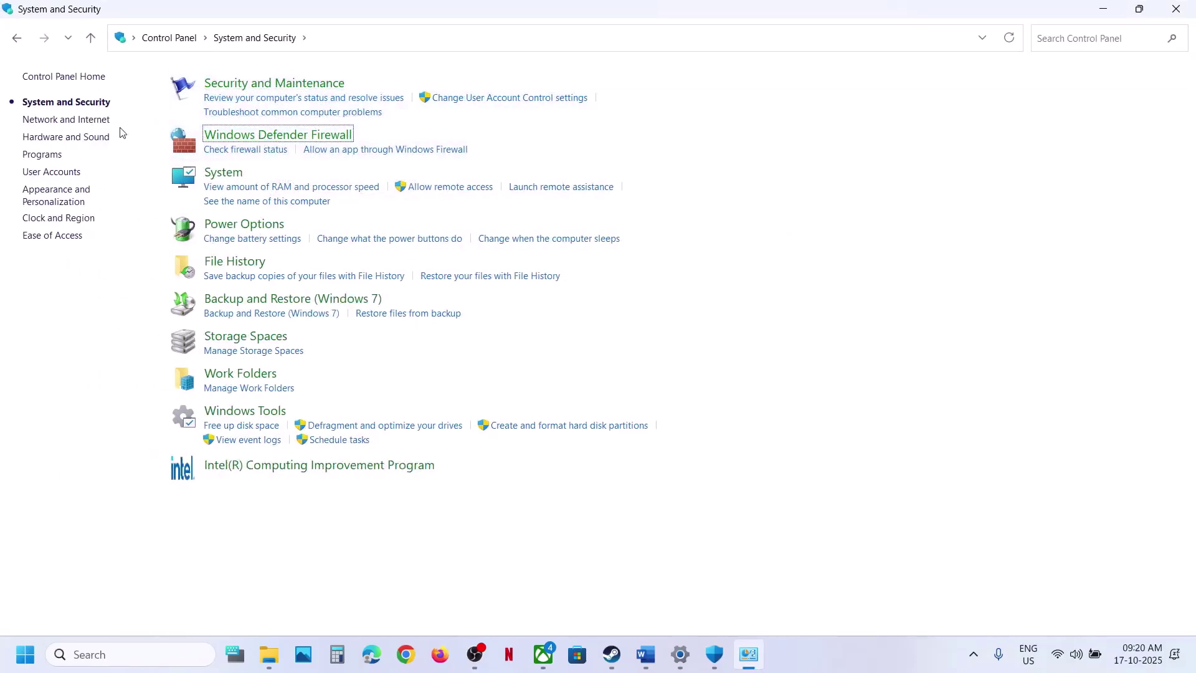
click(77, 122)
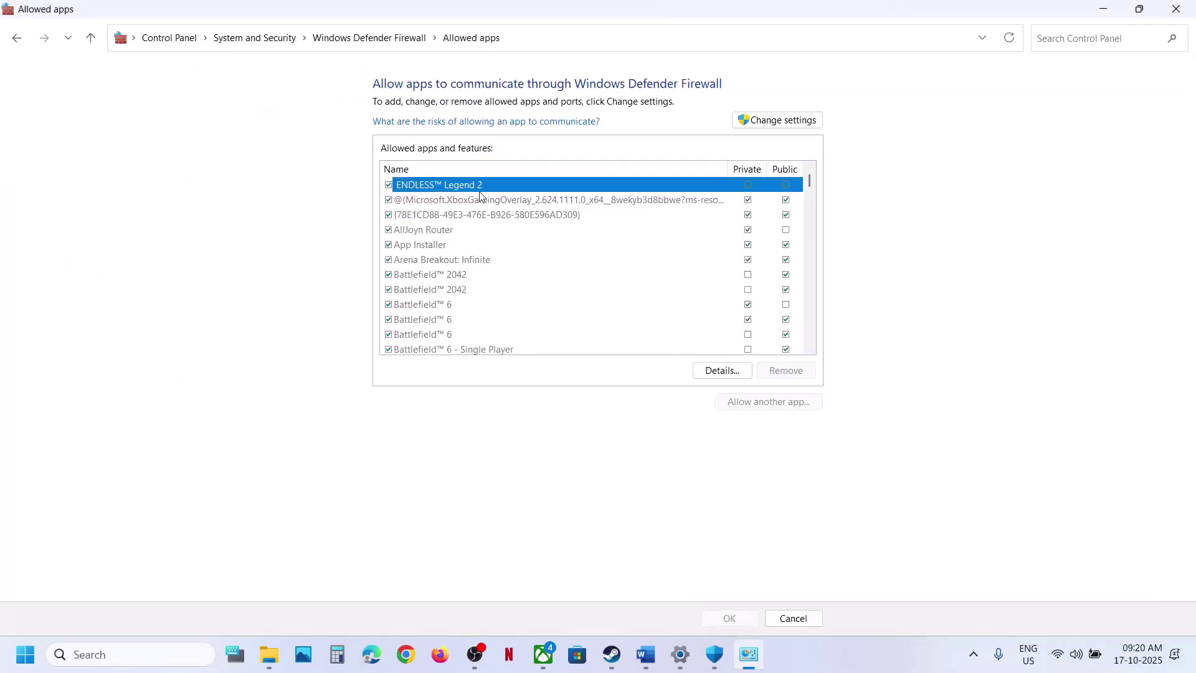
click(762, 127)
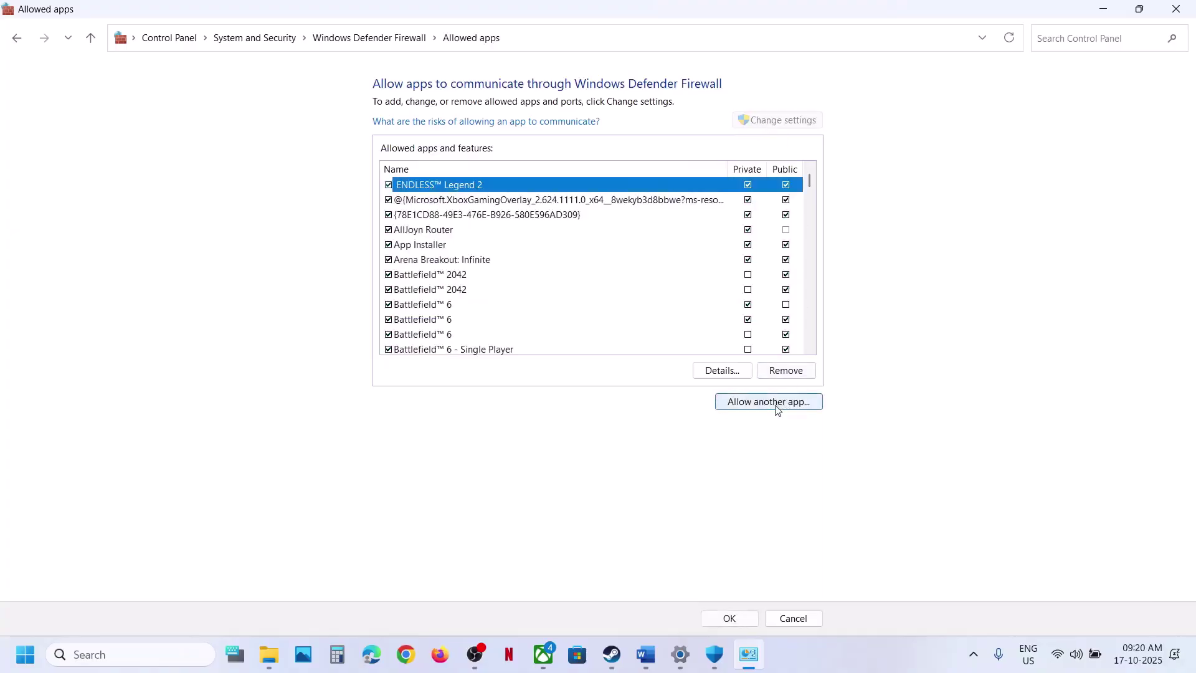
click(777, 409)
Browse to the C:\Program Files (x86) folder for the program to allow.
click(718, 401)
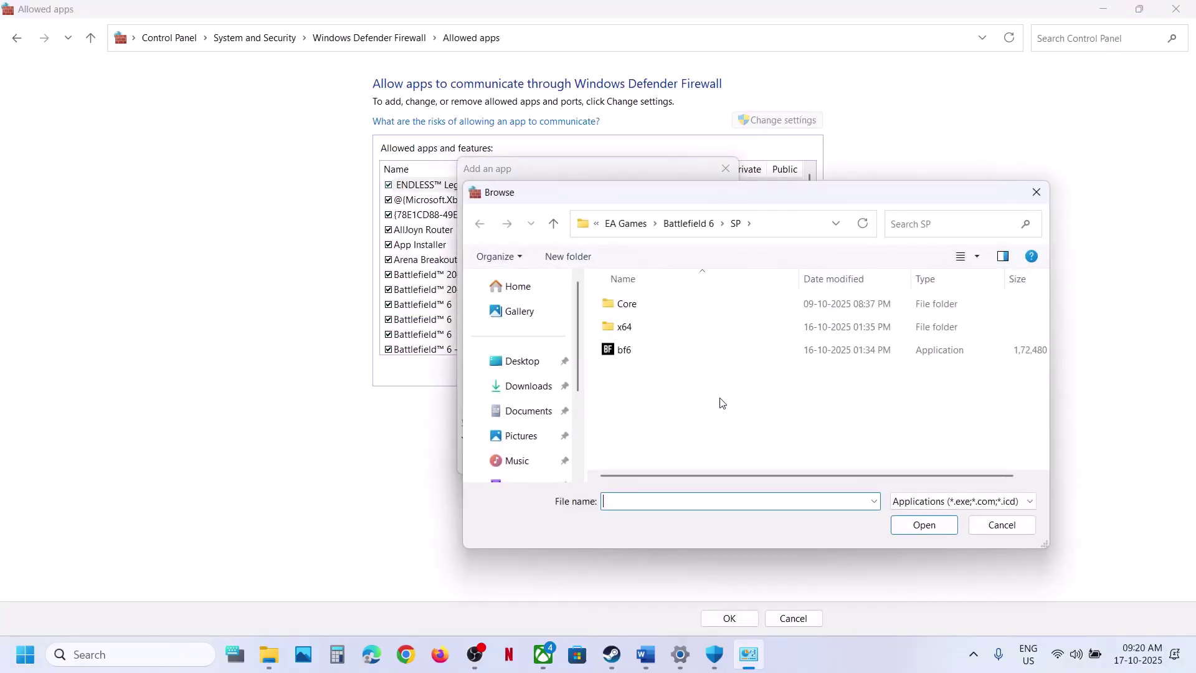
scroll(542, 455, down, 3)
click(521, 432)
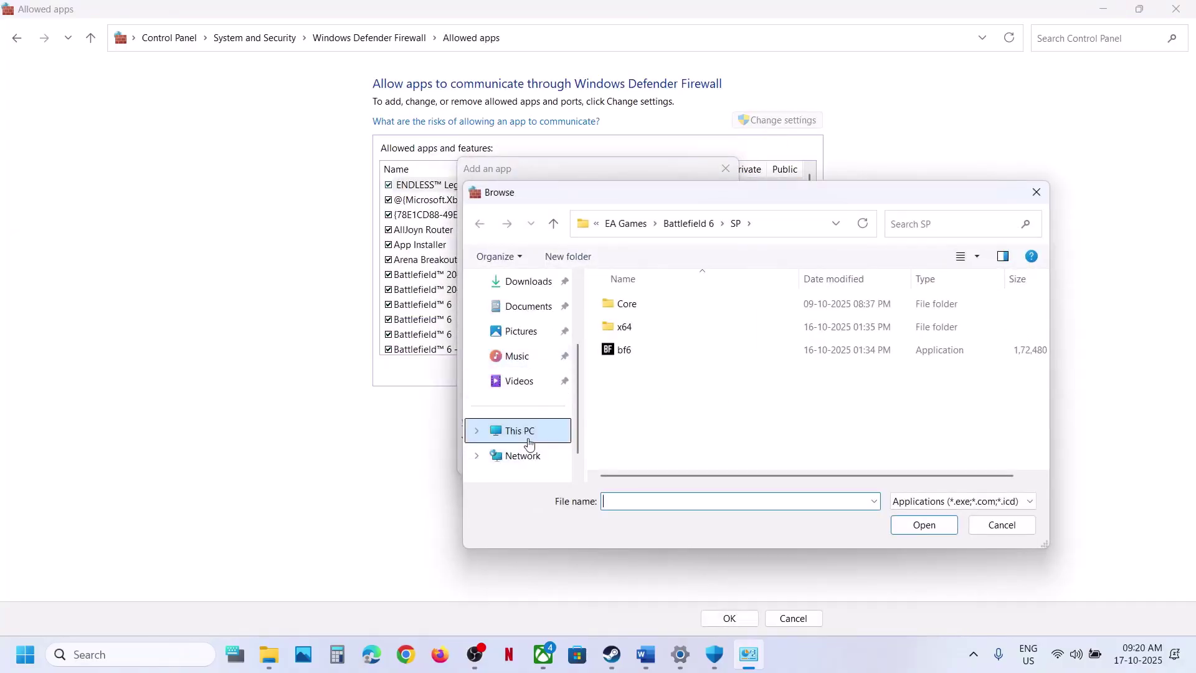
double_click(686, 320)
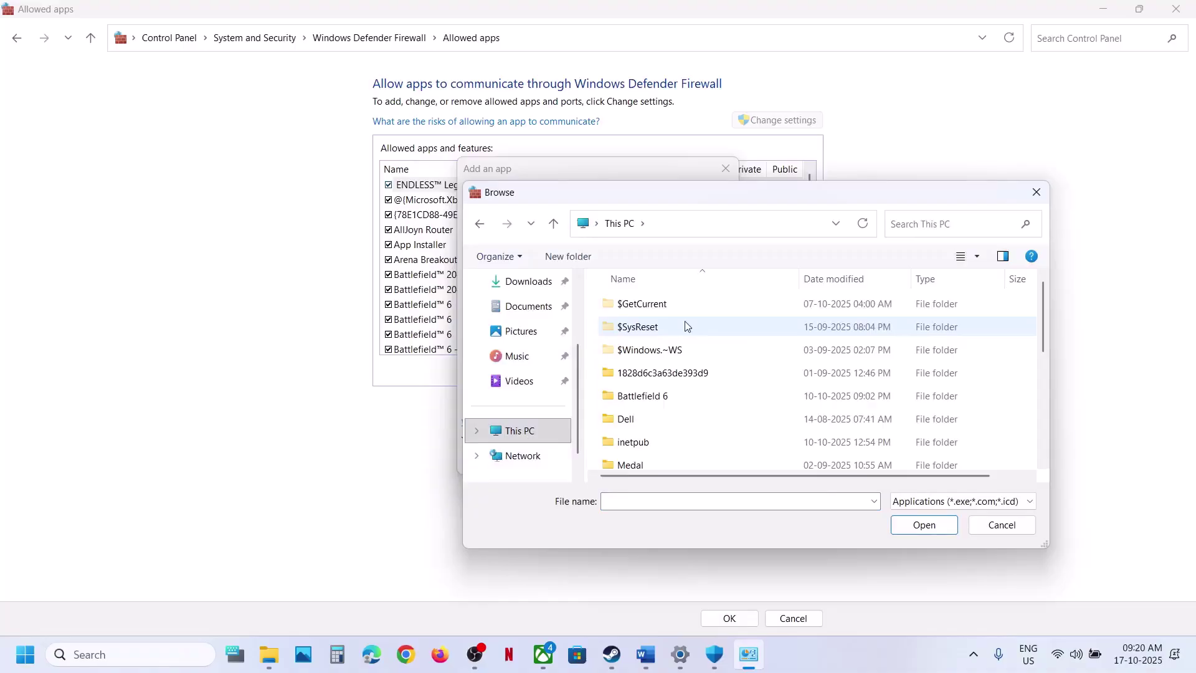
scroll(681, 383, down, 3)
double_click(680, 383)
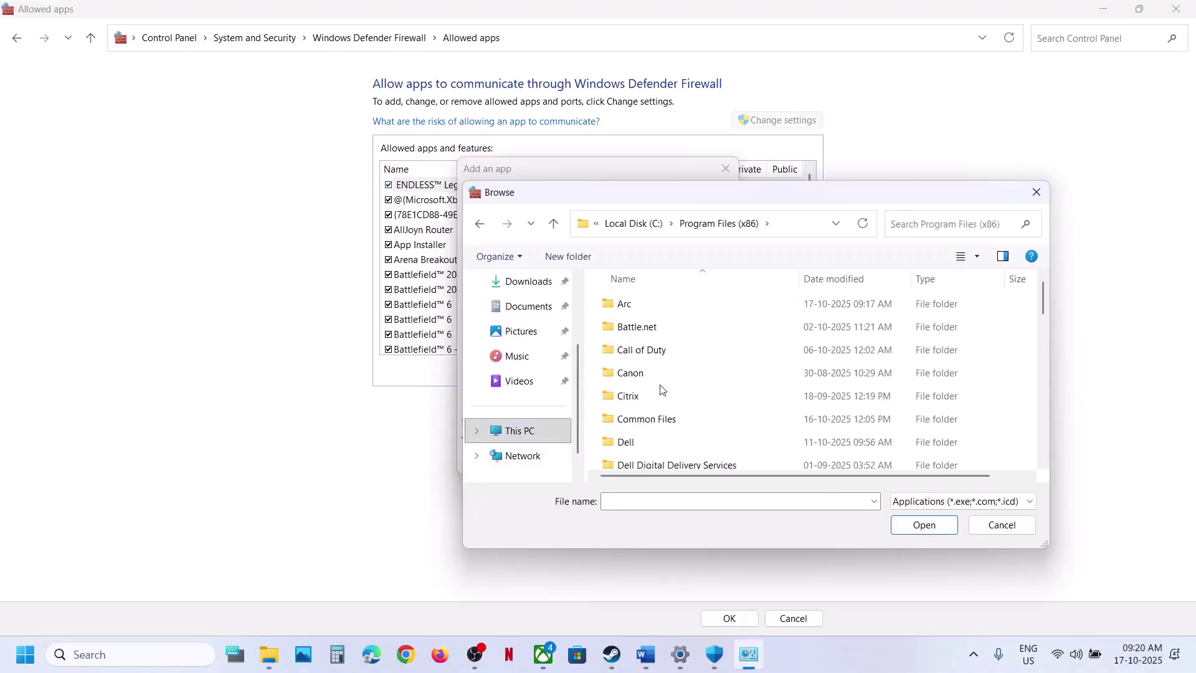
Select Arc3InstallSilent in Steam\steamapps\common\Fellowship as the app to add.
key(s)
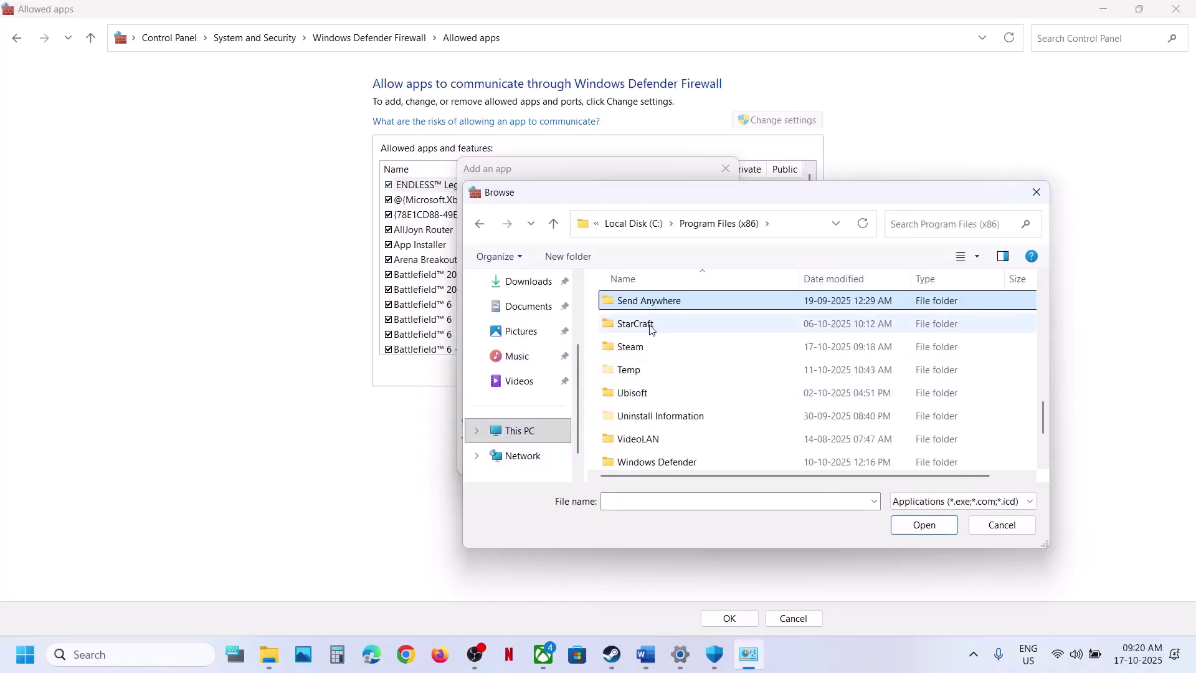
double_click(646, 347)
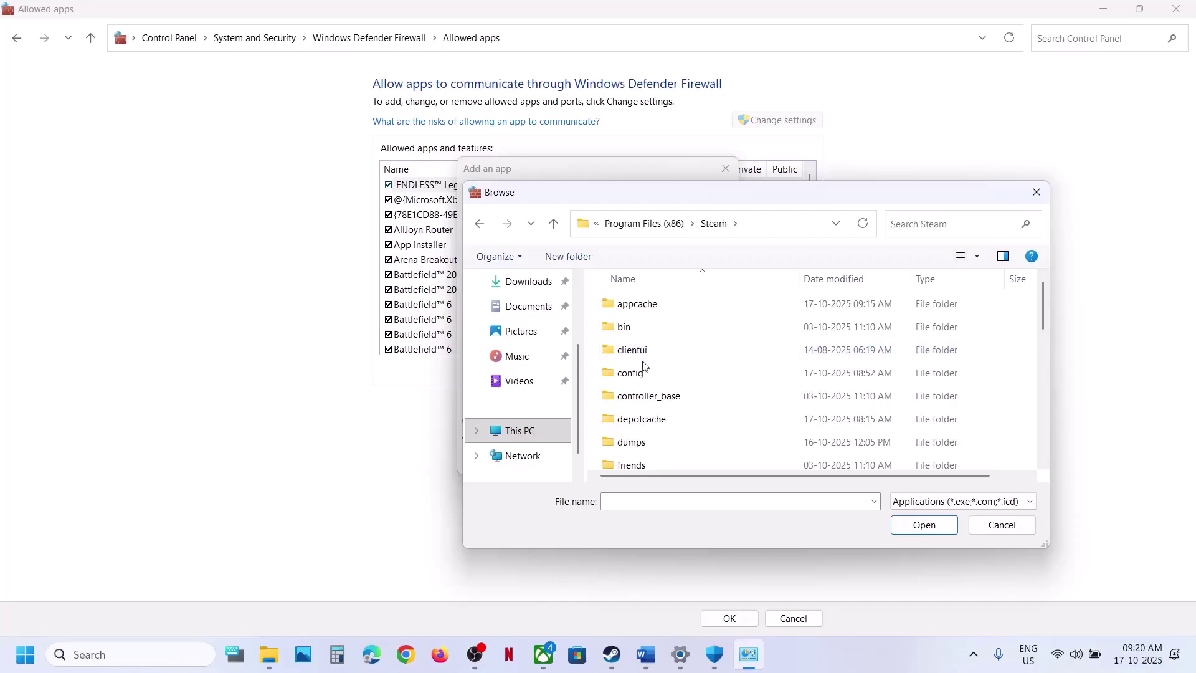
key(s)
double_click(651, 324)
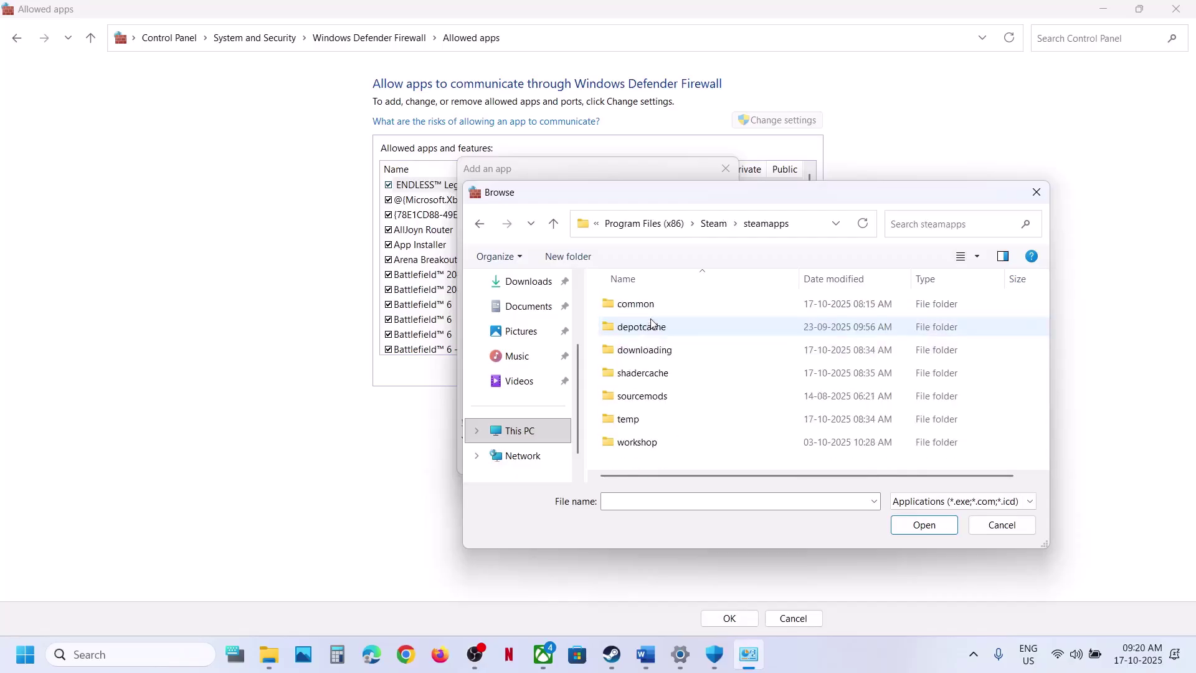
double_click(647, 305)
scroll(668, 411, down, 1)
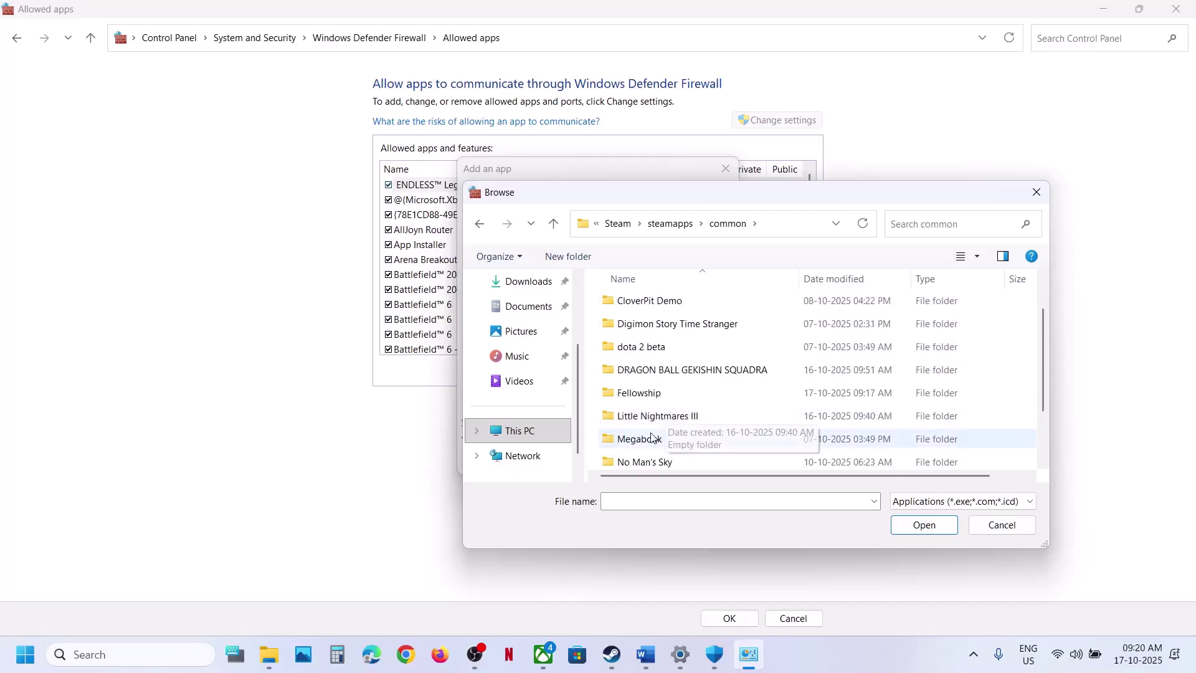
double_click(642, 393)
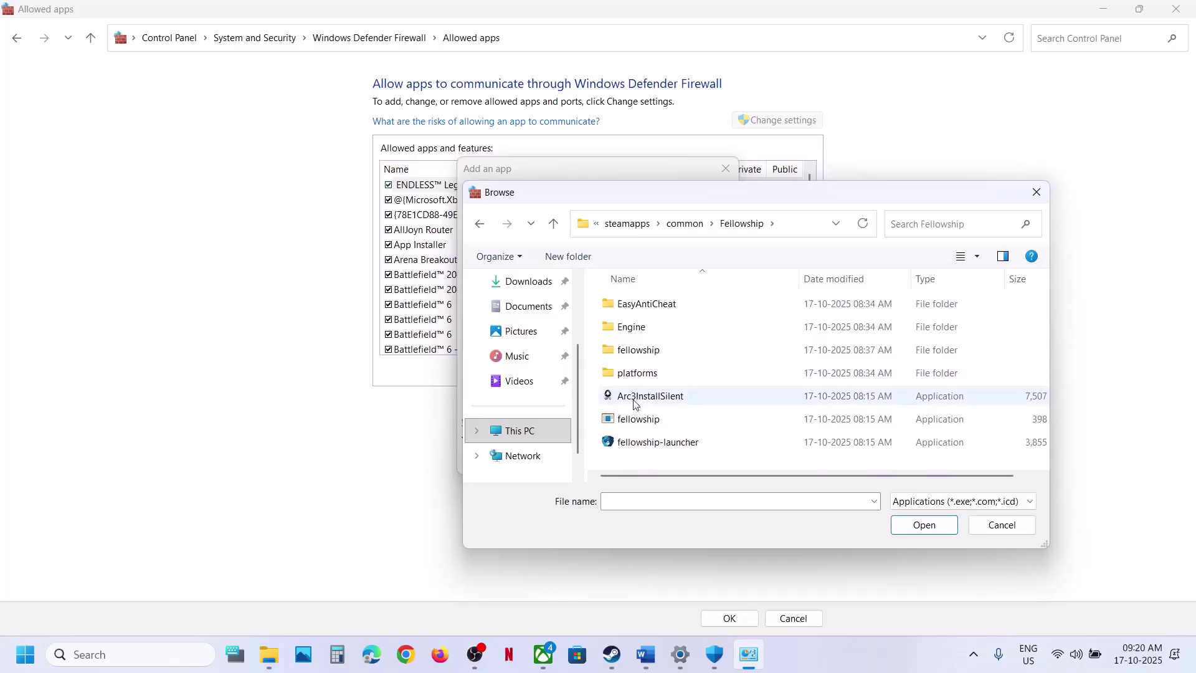
click(636, 404)
click(921, 525)
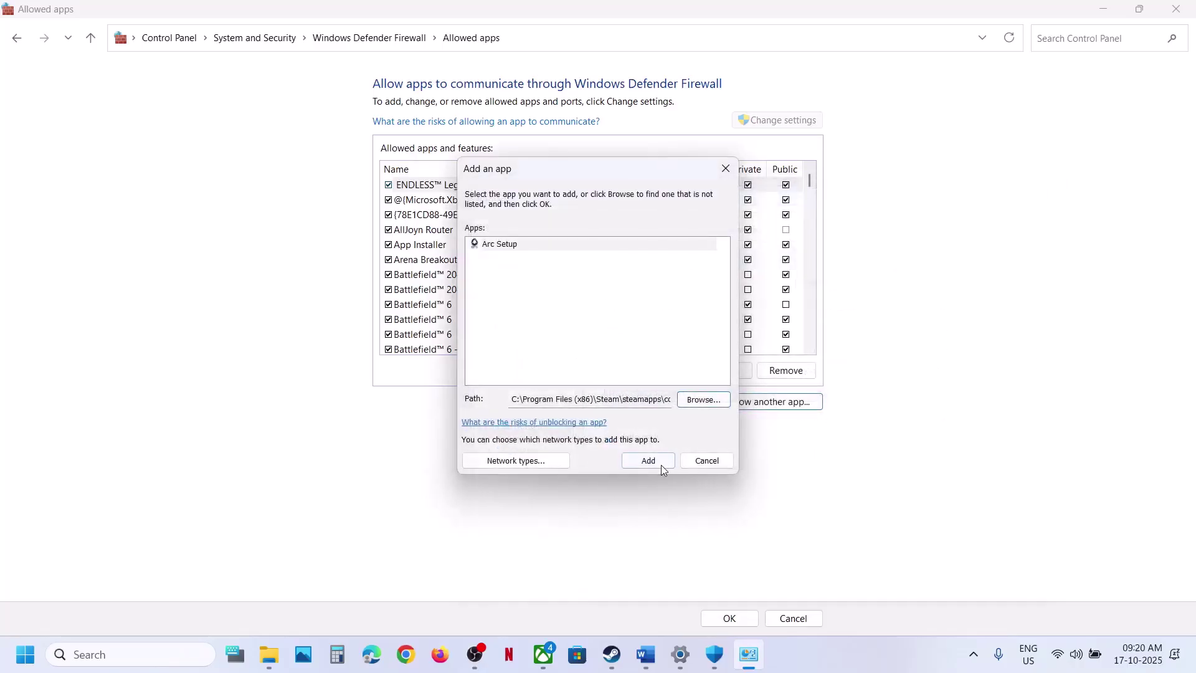
Add Arc Setup, then the fellowship application (Arc Lite Launcher), to the allowed apps.
click(660, 465)
click(766, 405)
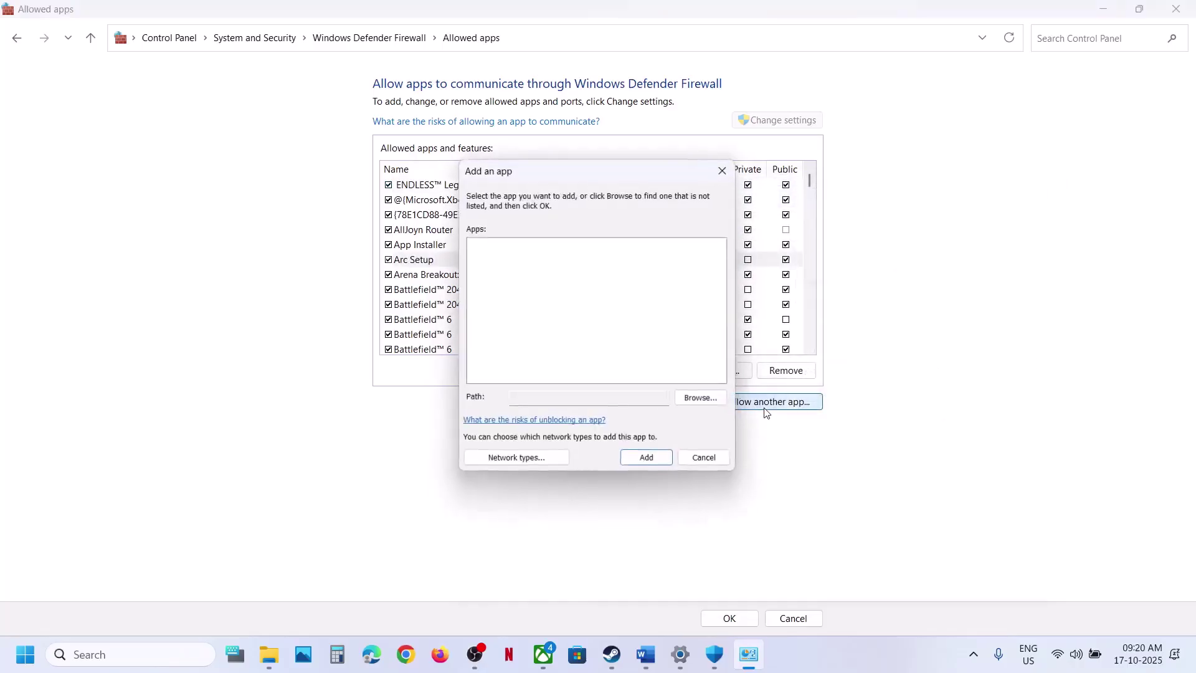
click(704, 401)
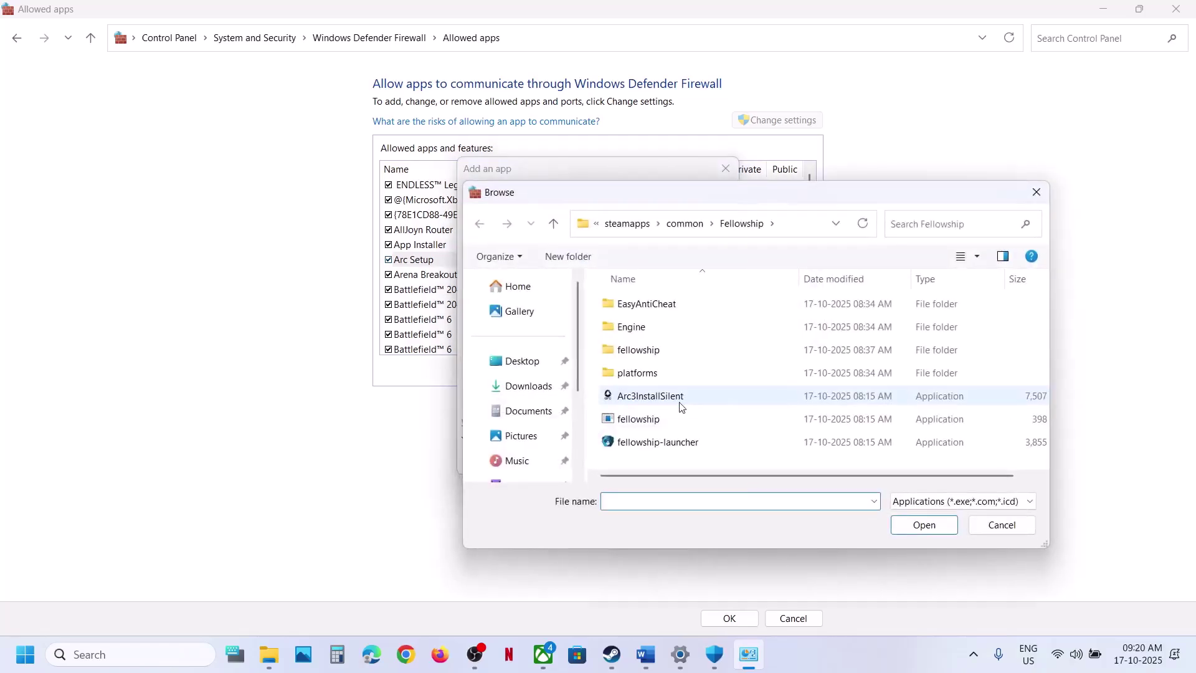
click(640, 420)
click(914, 522)
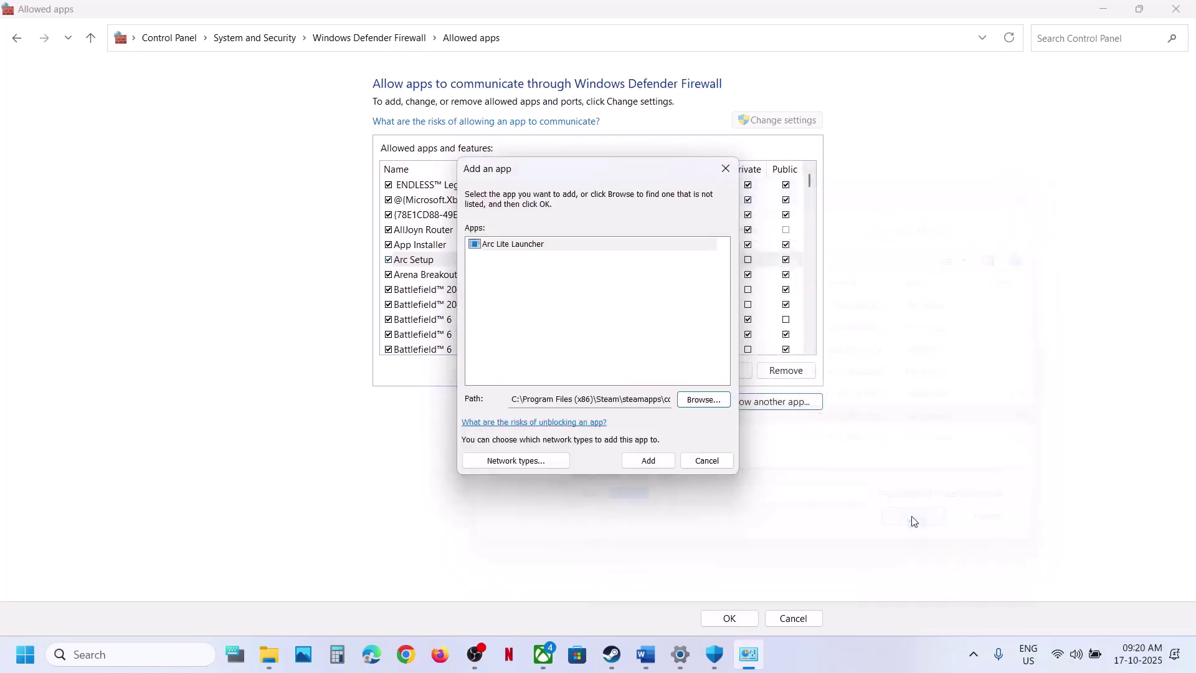
click(651, 462)
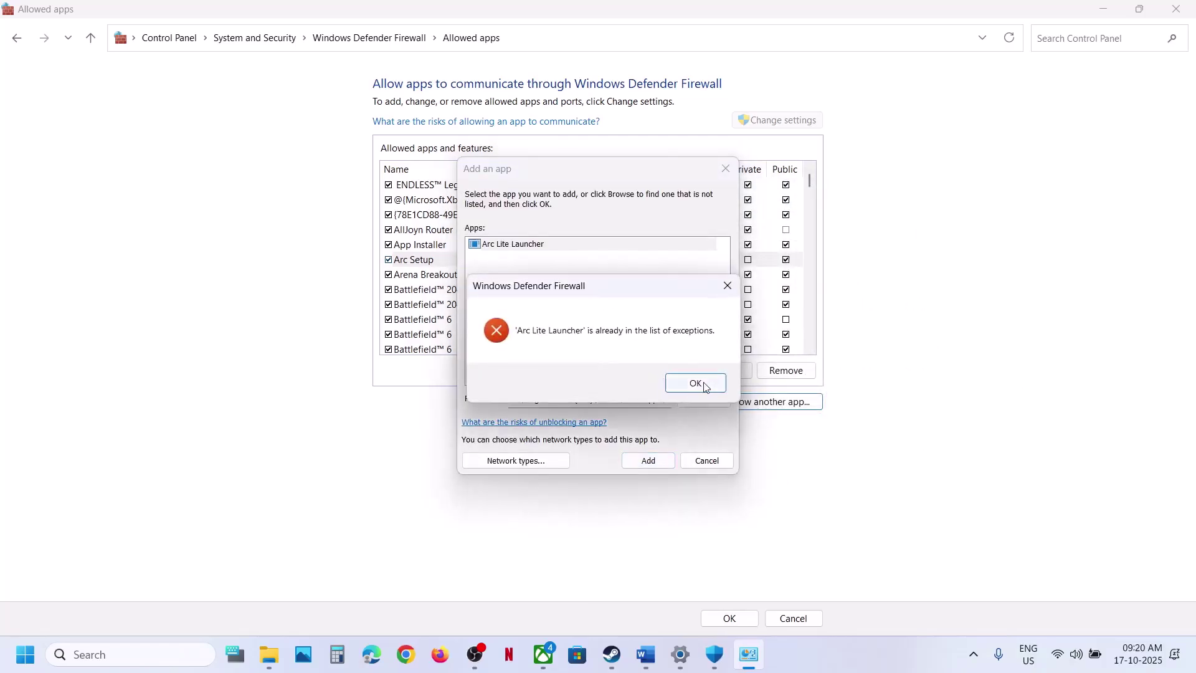
Dismiss the already-listed error and add fellowship-launcher as Easy Anti-Cheat Bootstrapper.
click(705, 384)
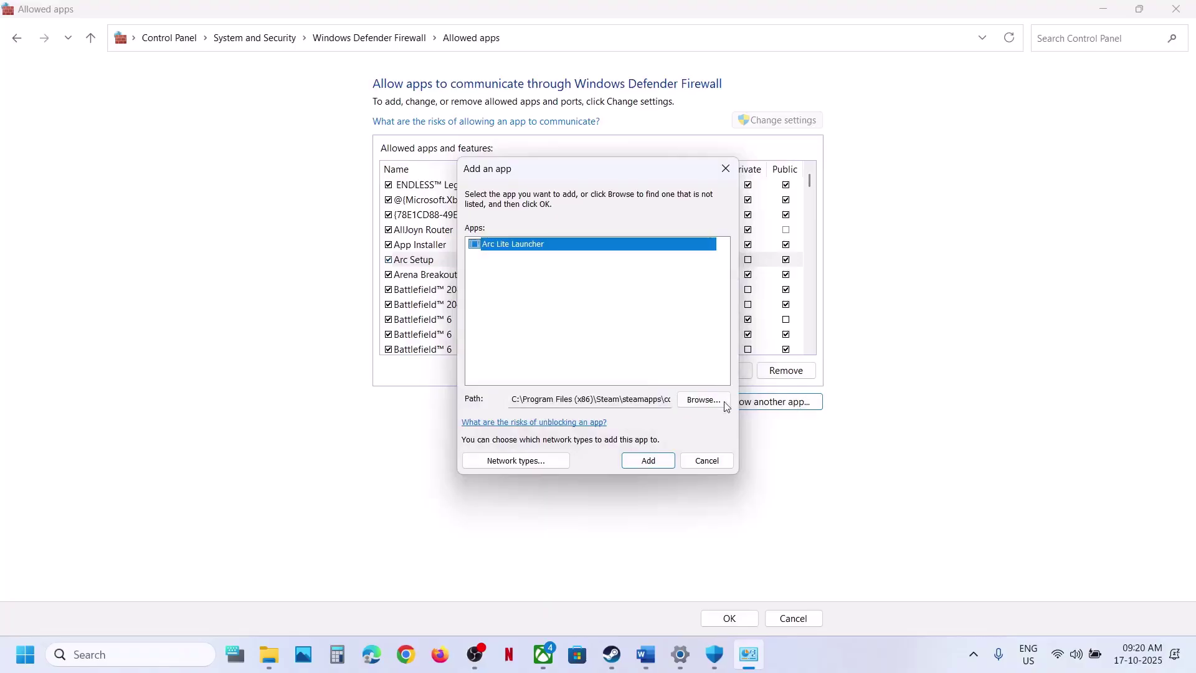
click(725, 403)
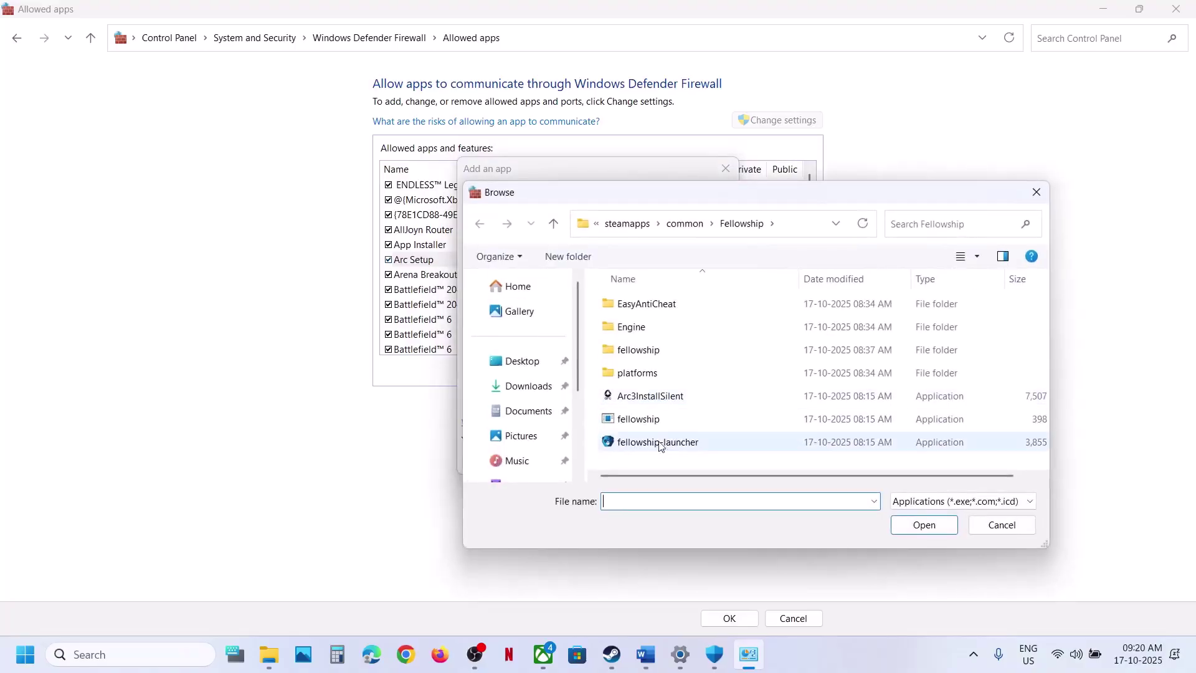
click(656, 444)
click(895, 527)
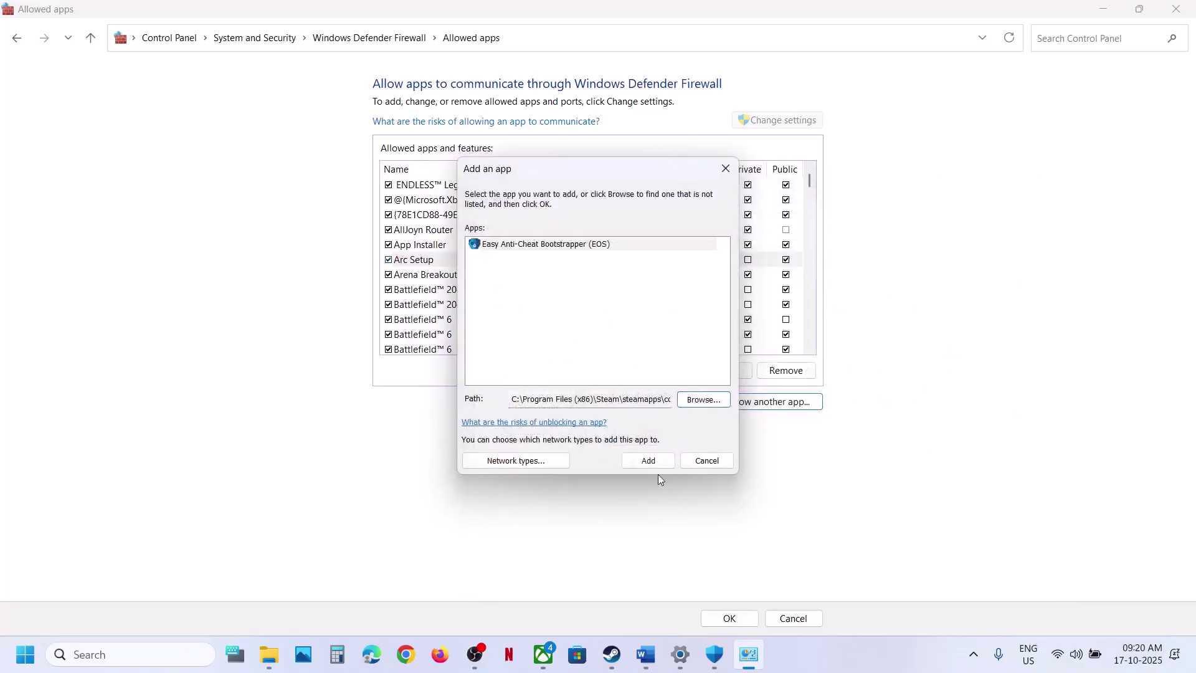
click(644, 462)
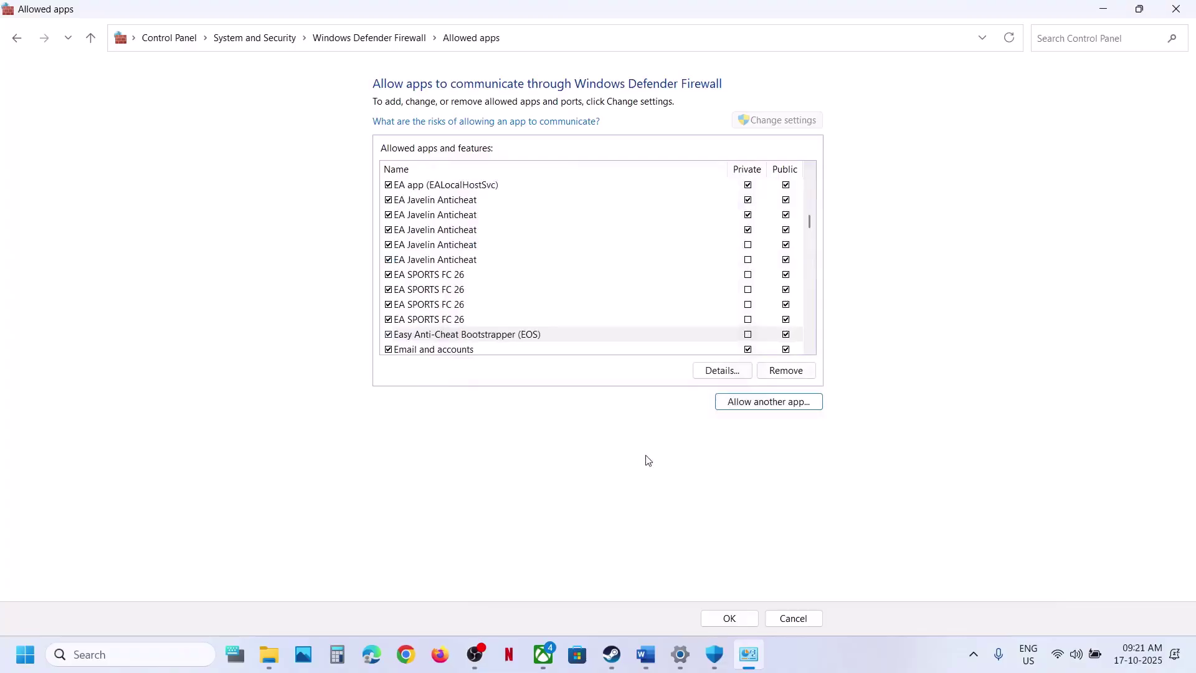
Add fellowship-Win64-Shipping from Binaries\Win64 as Fellowship, then close the firewall and Security windows.
click(765, 403)
click(701, 402)
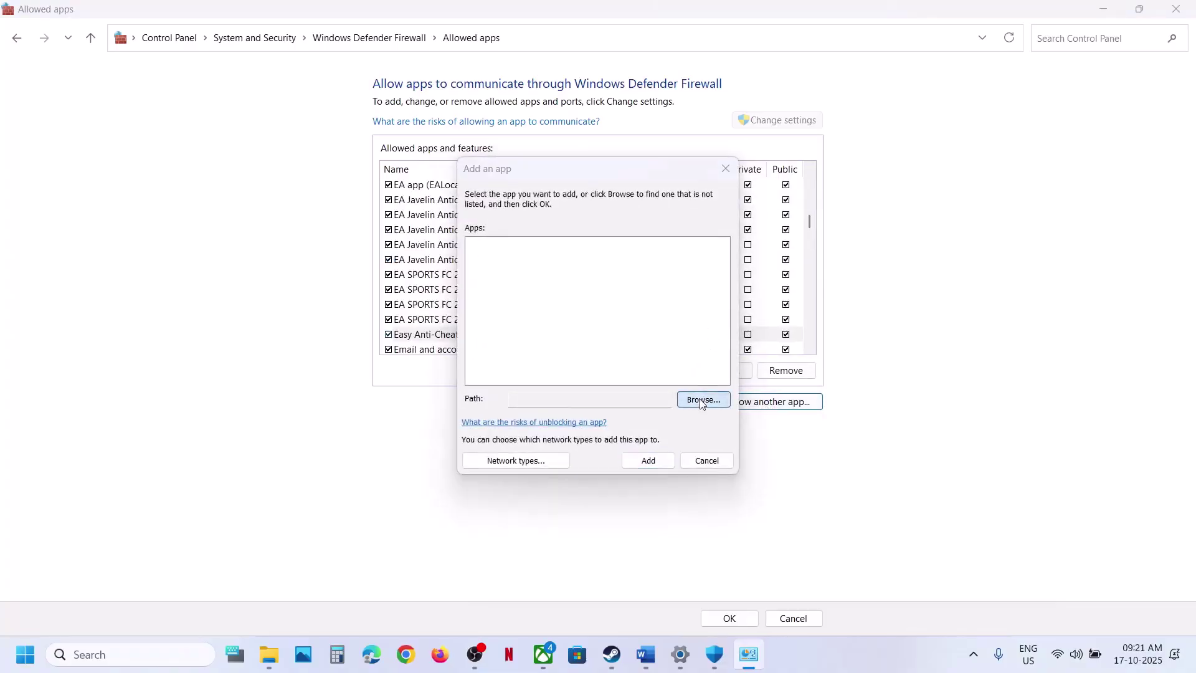
double_click(631, 350)
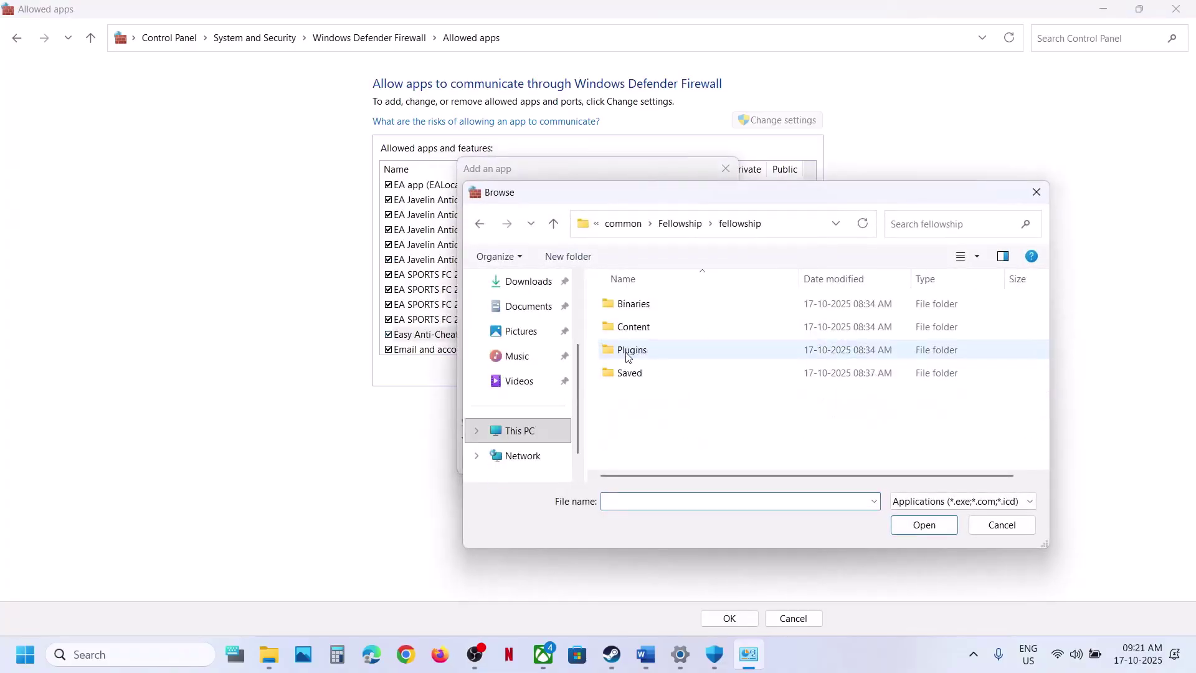
double_click(632, 305)
double_click(628, 305)
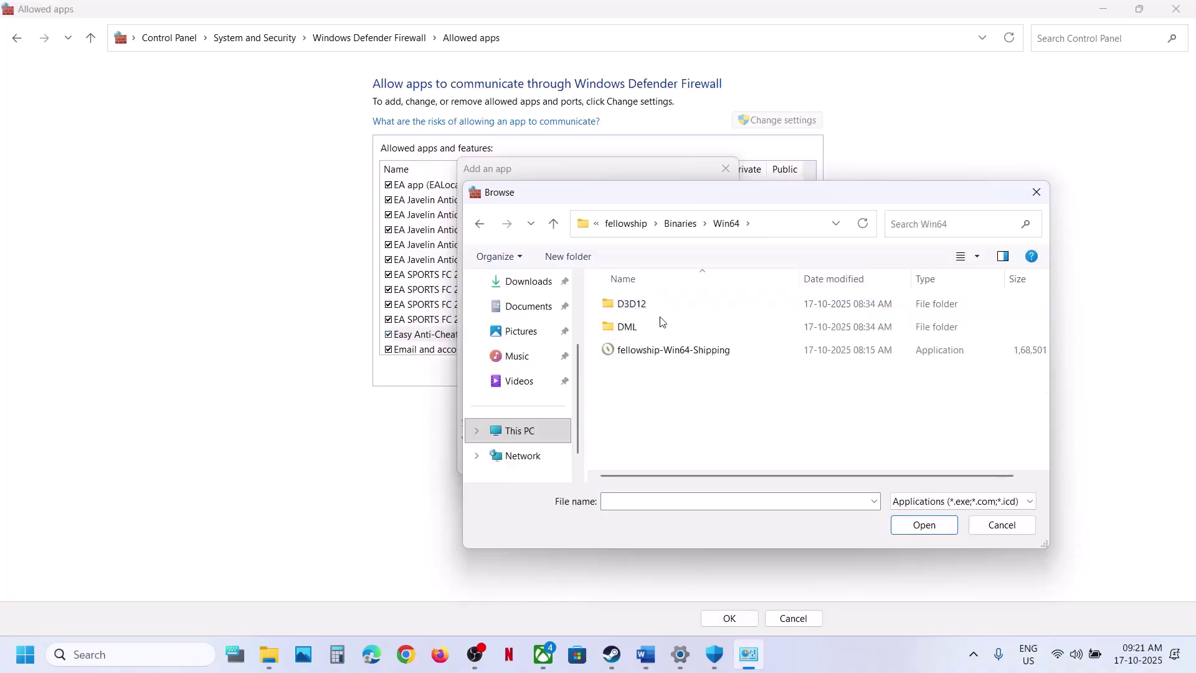
click(668, 349)
click(921, 527)
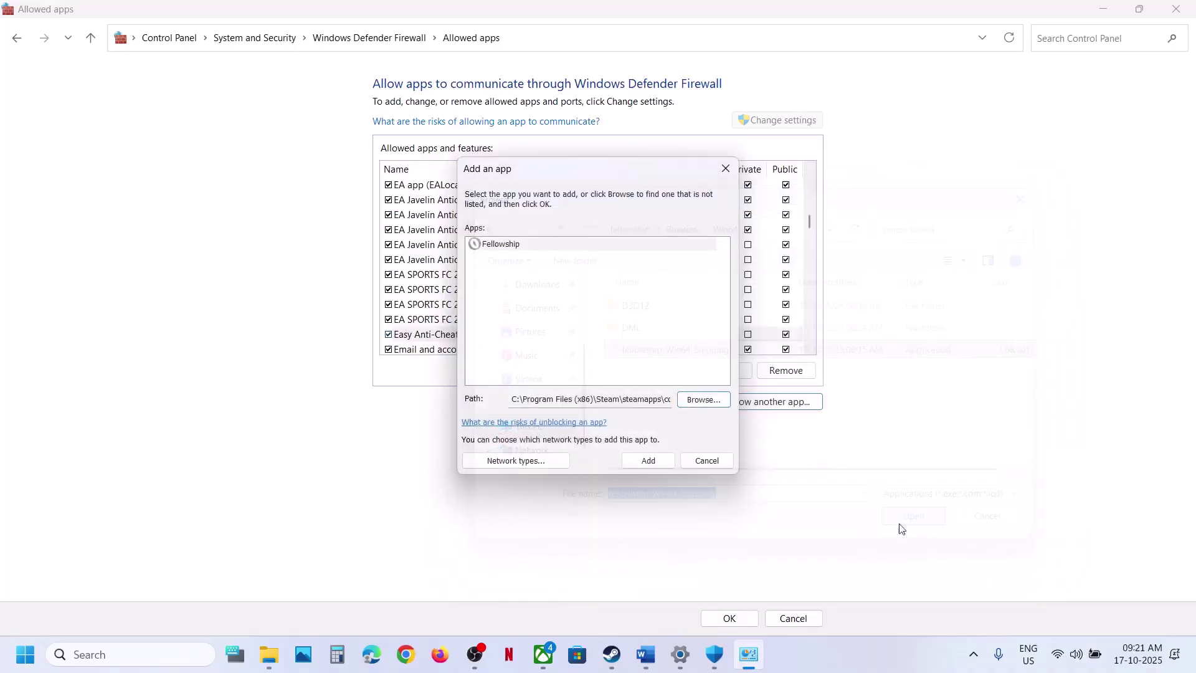
click(649, 461)
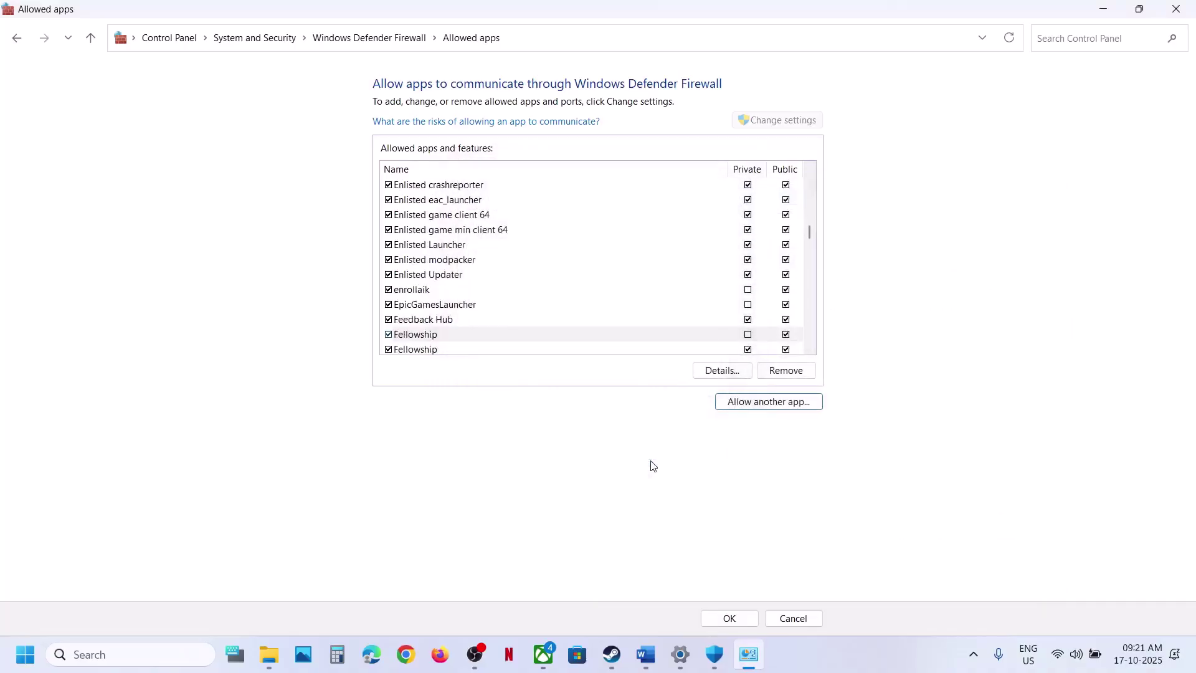
click(1183, 13)
click(1179, 13)
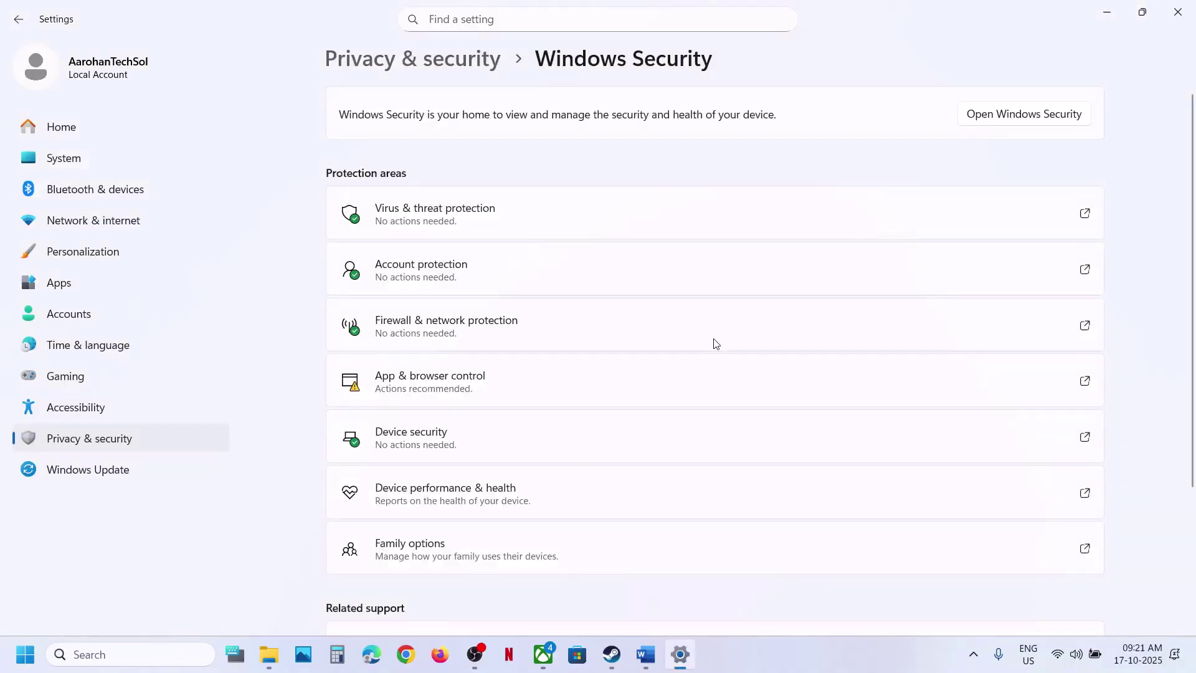
Close Settings, highlight Step 6's antivirus list in Word, and scroll down to Step 7.
click(1179, 17)
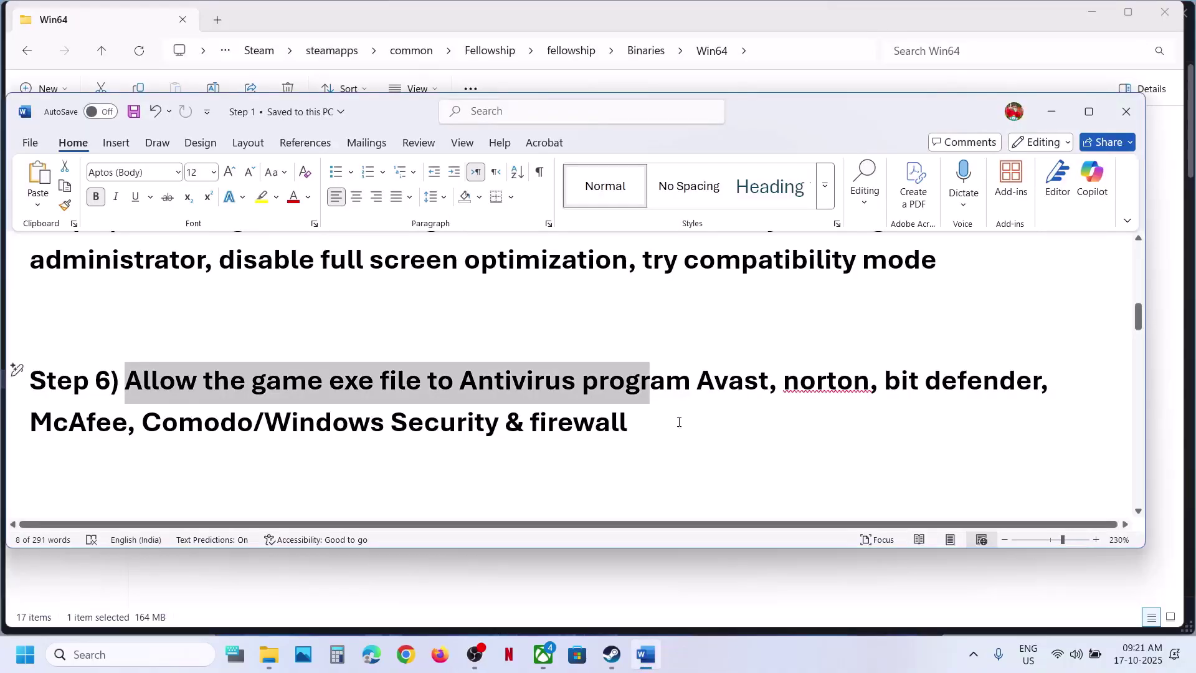
click(700, 394)
drag(719, 383, 269, 421)
click(269, 422)
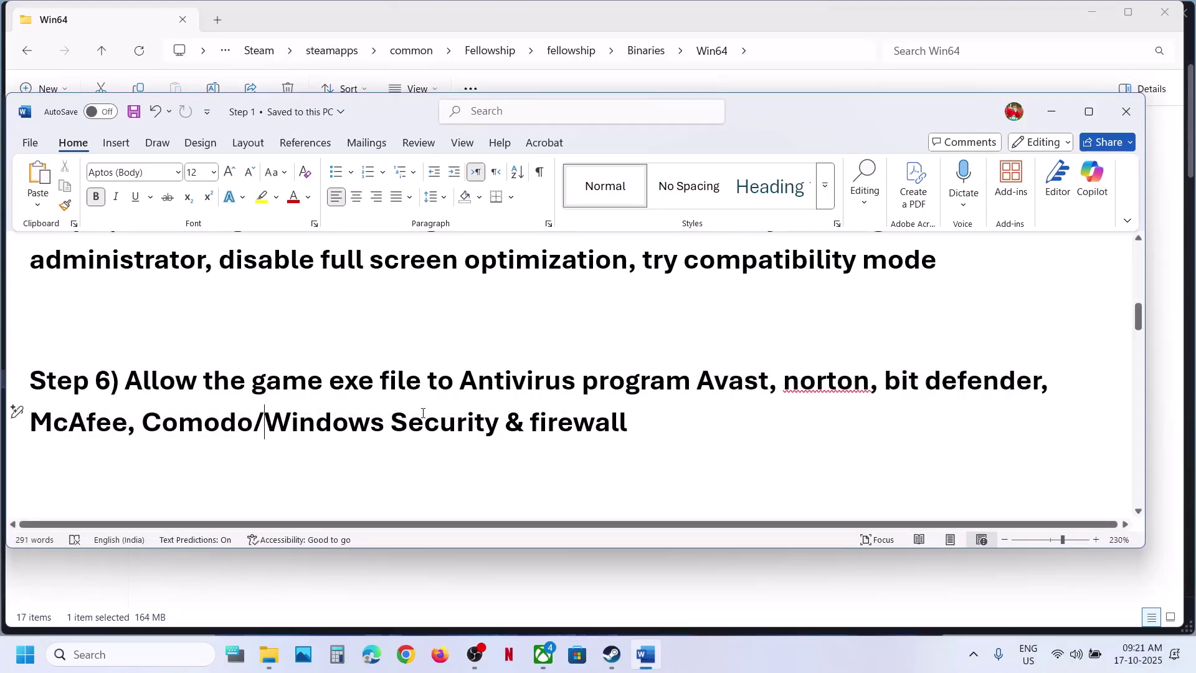
scroll(424, 414, down, 3)
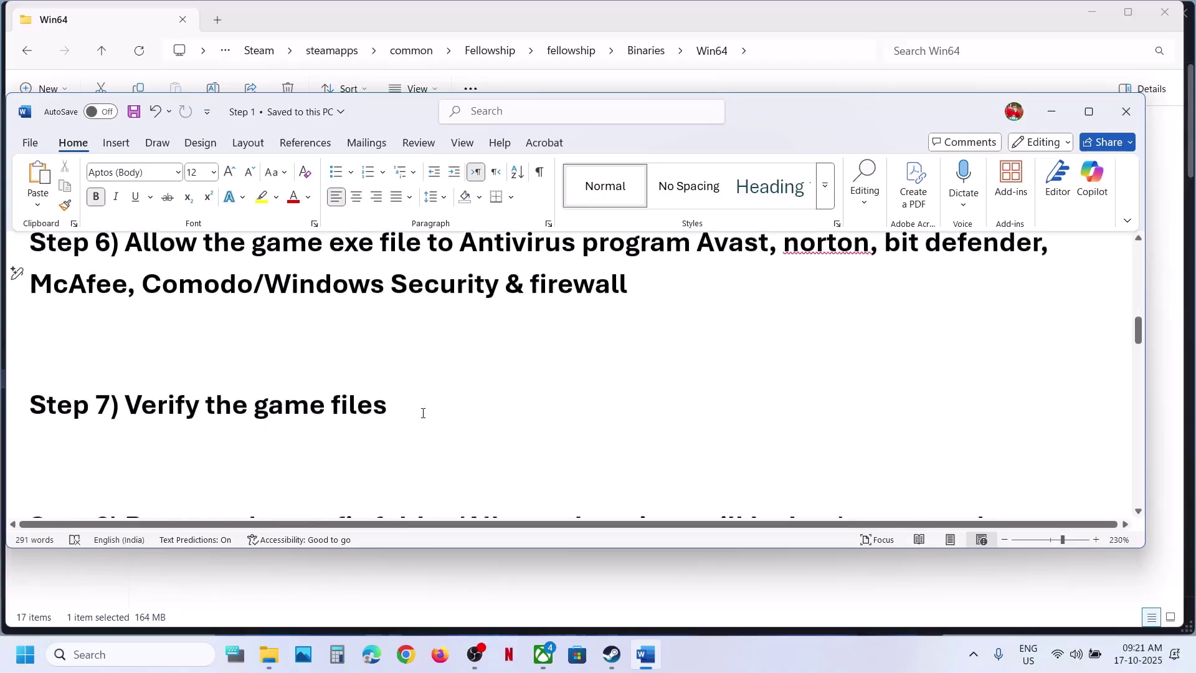
View Fellowship's Installed Files properties in Steam, with Verify integrity of game files, then close them.
click(612, 654)
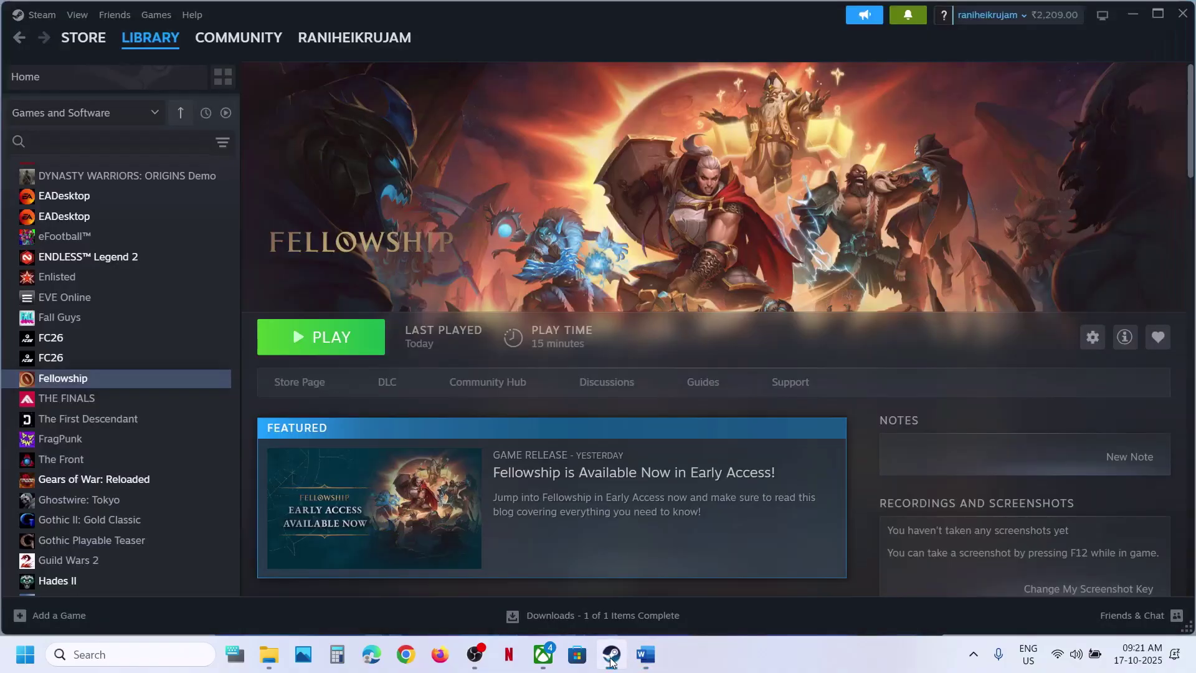
right_click(121, 382)
click(167, 500)
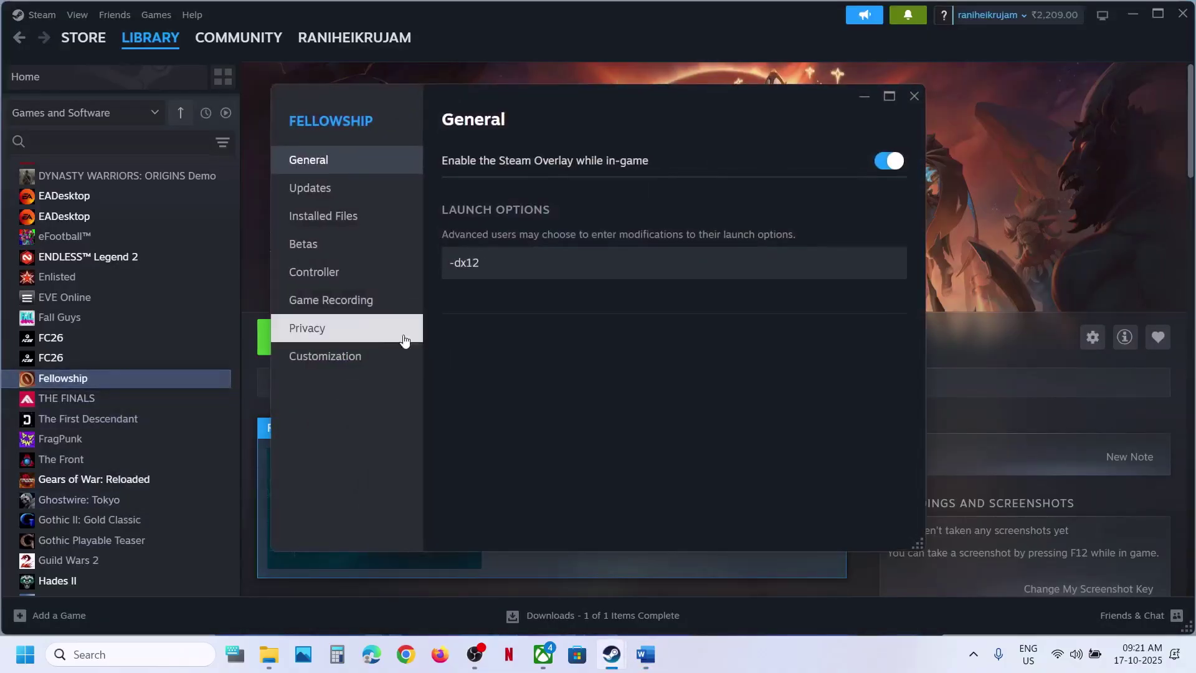
click(330, 227)
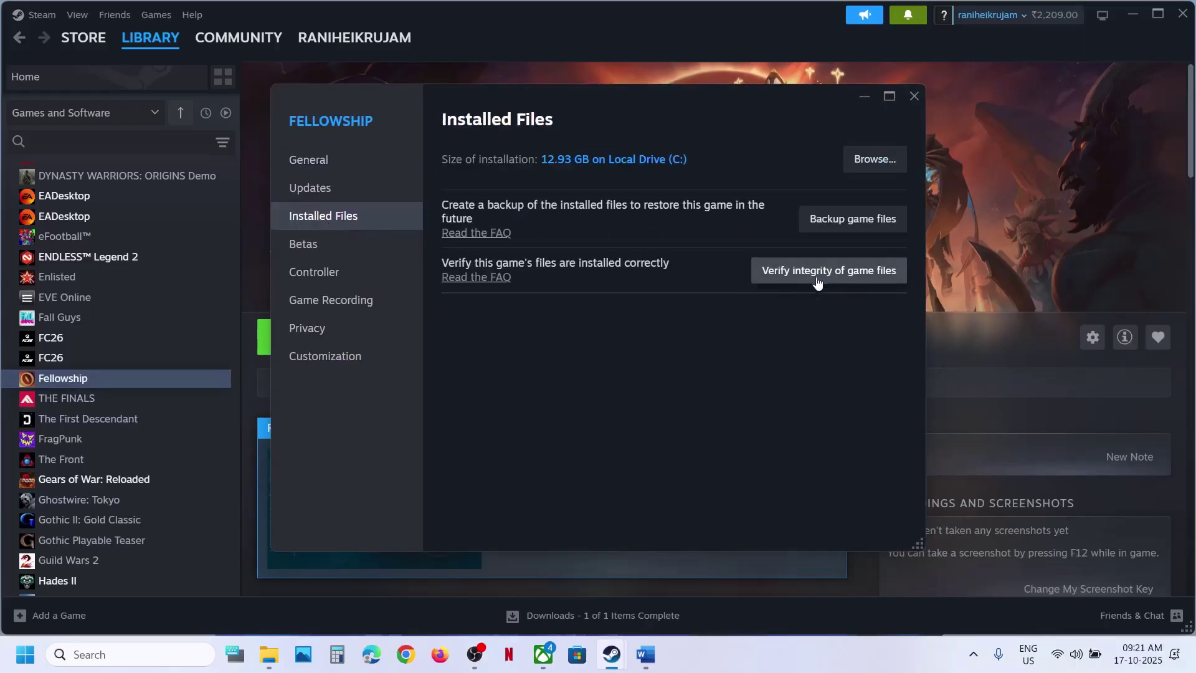
click(911, 98)
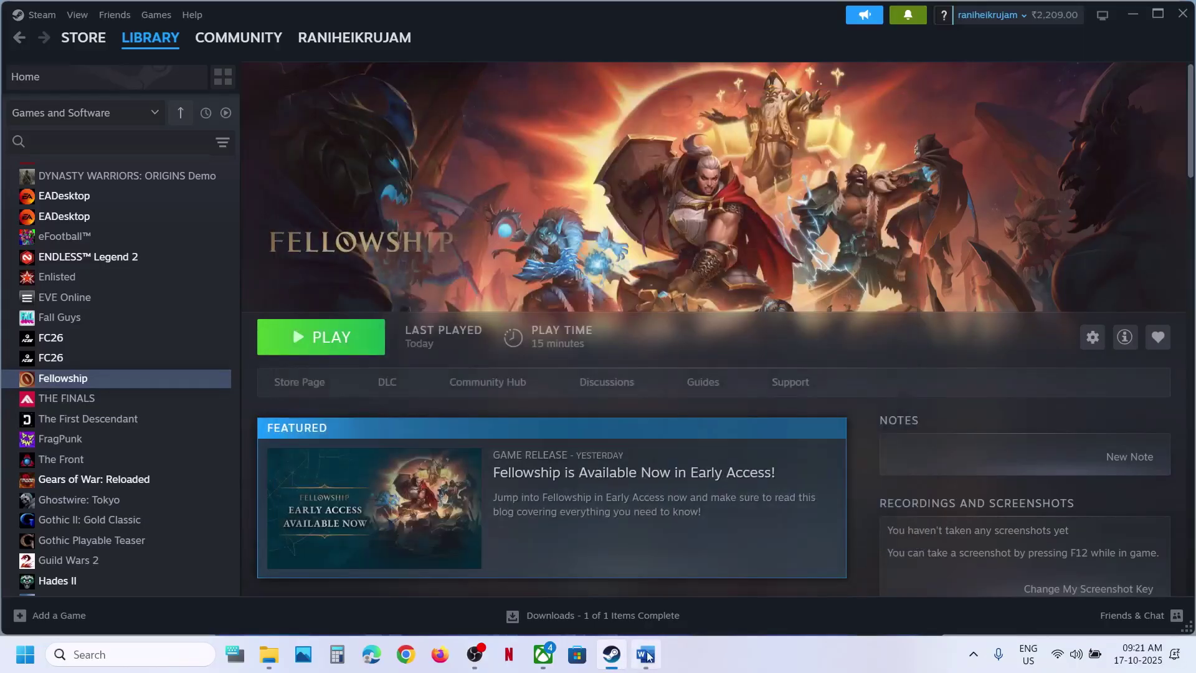
click(645, 655)
Highlight the Word step about renaming the config folder and switch to File Explorer.
scroll(476, 410, down, 3)
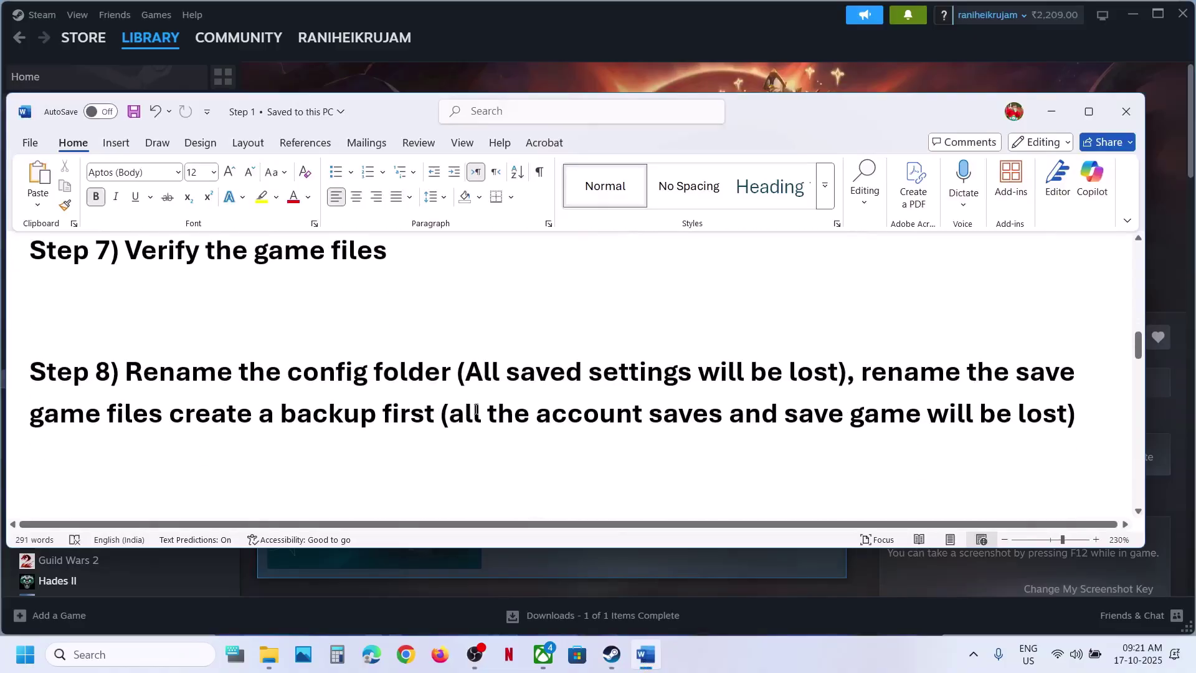
drag(171, 366, 819, 374)
mouse_move(272, 665)
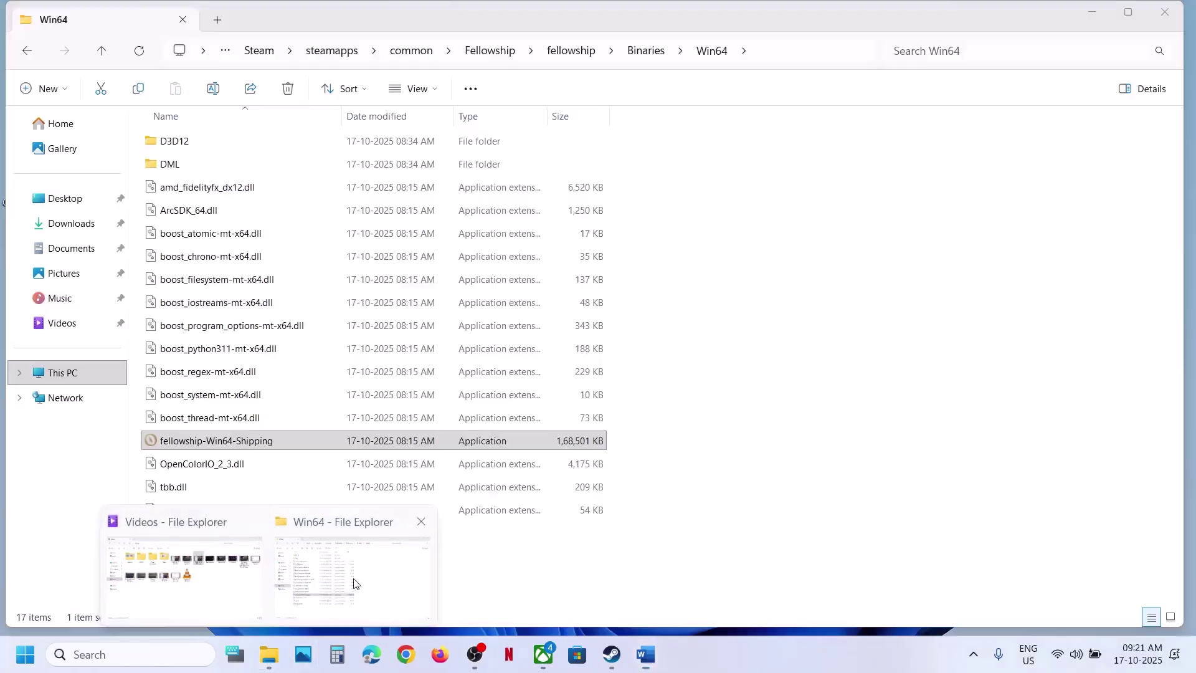
click(353, 580)
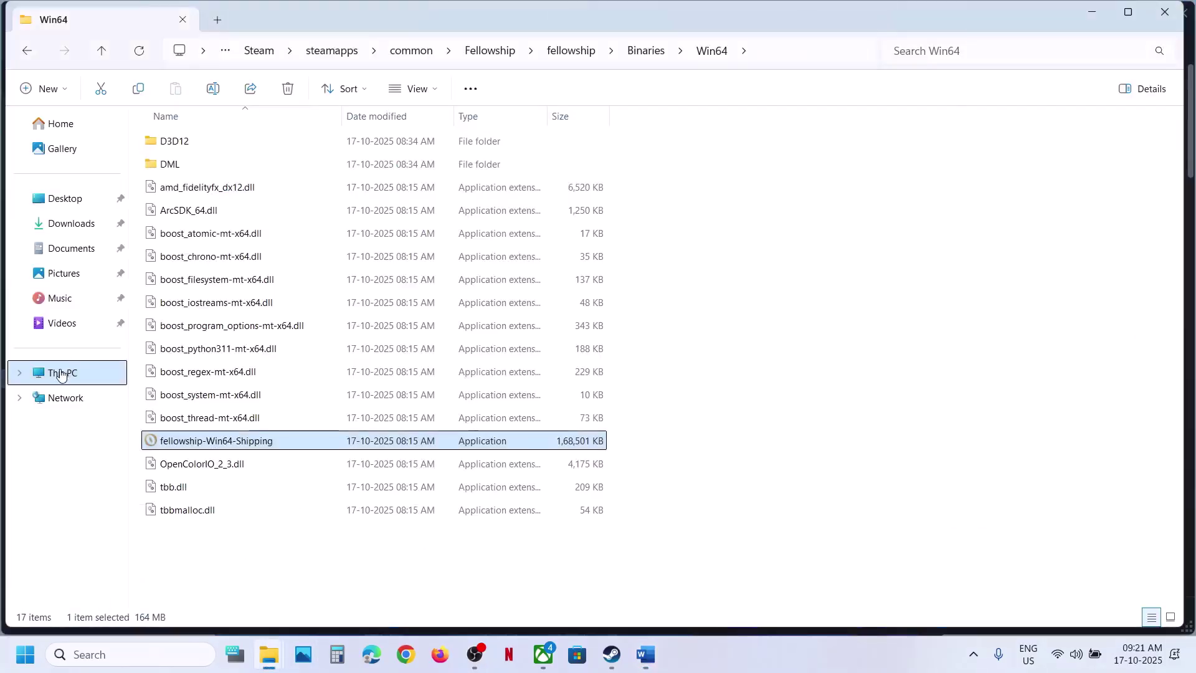
Navigate File Explorer from This PC to the user's AppData folder on C:.
click(61, 374)
click(266, 156)
double_click(229, 153)
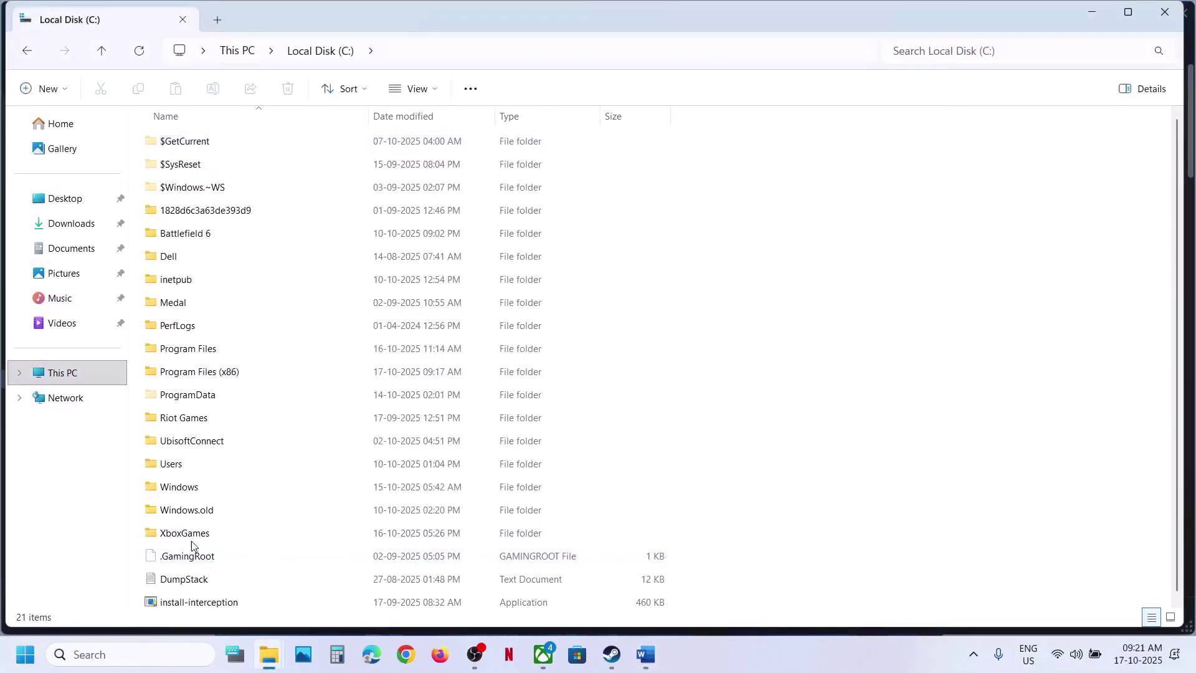
click(180, 468)
double_click(180, 468)
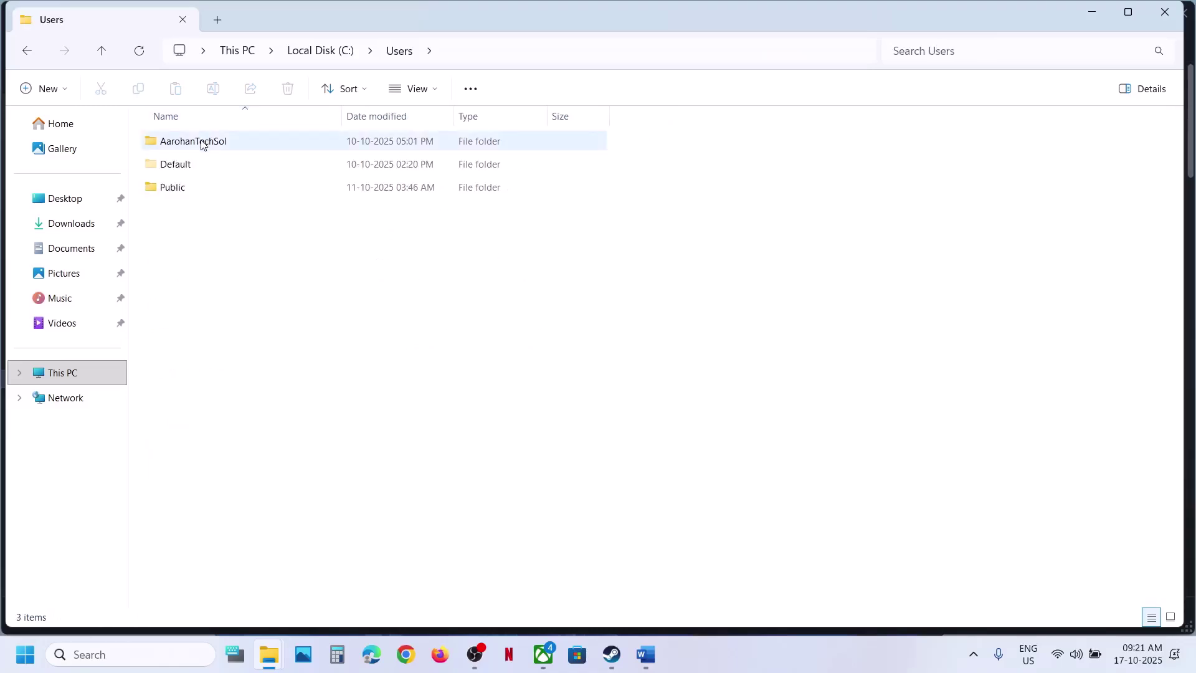
double_click(200, 141)
click(198, 212)
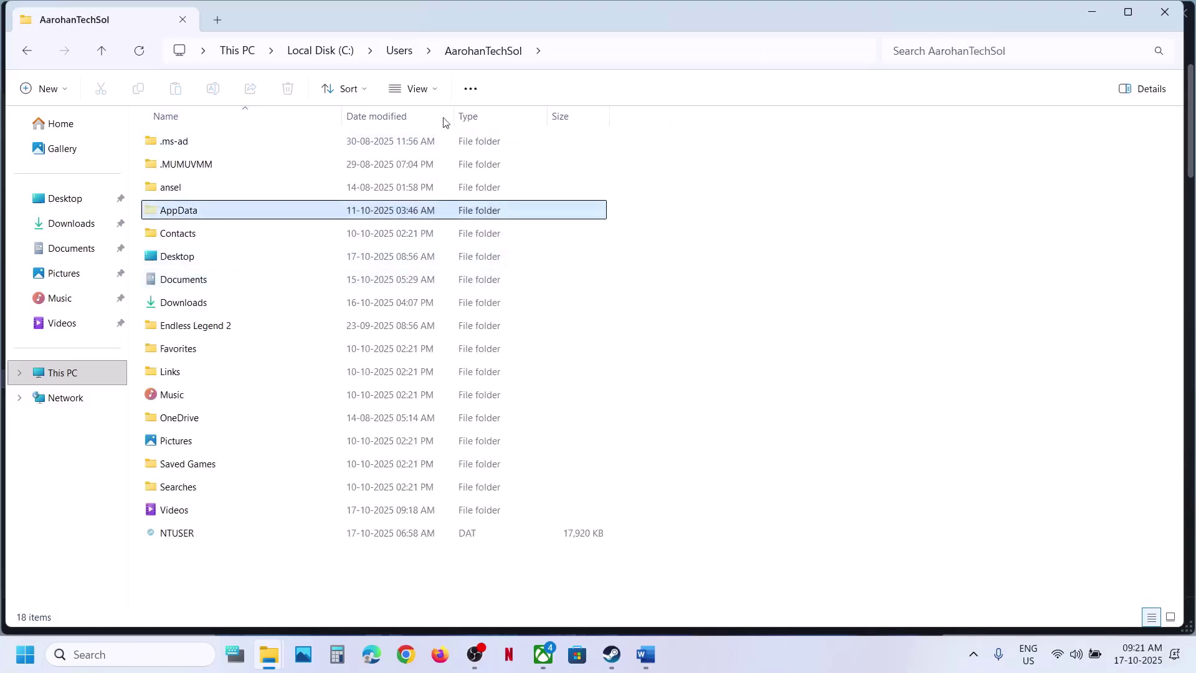
click(416, 90)
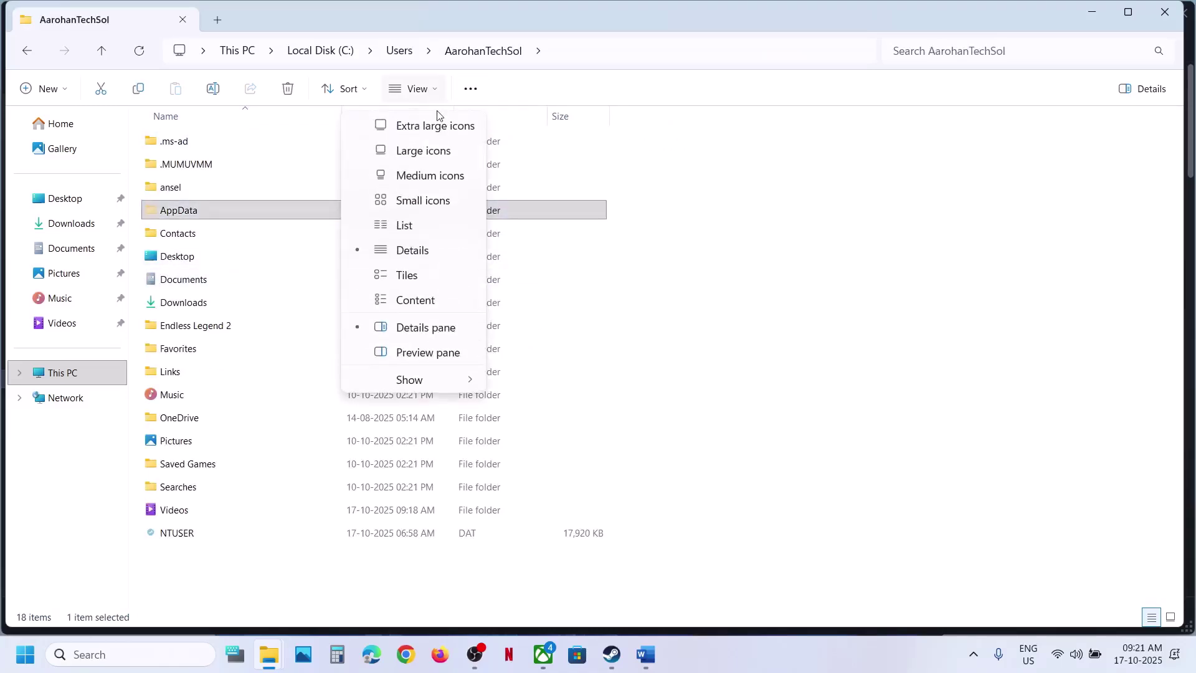
mouse_move(433, 376)
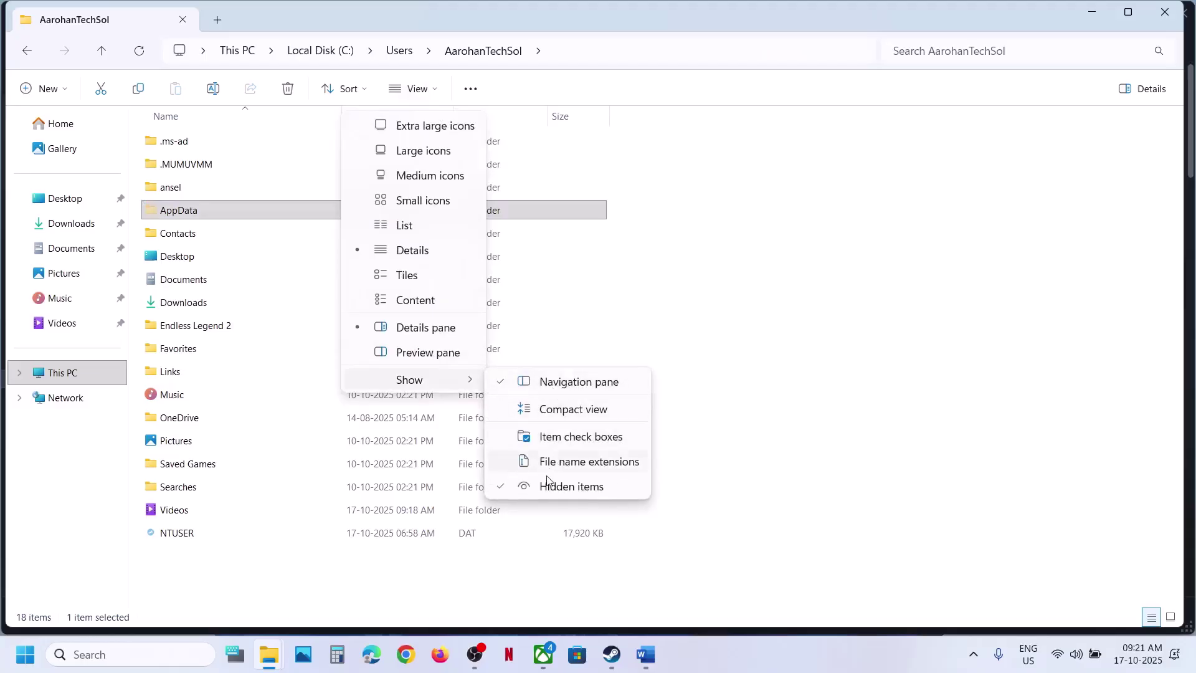
click(198, 212)
double_click(193, 212)
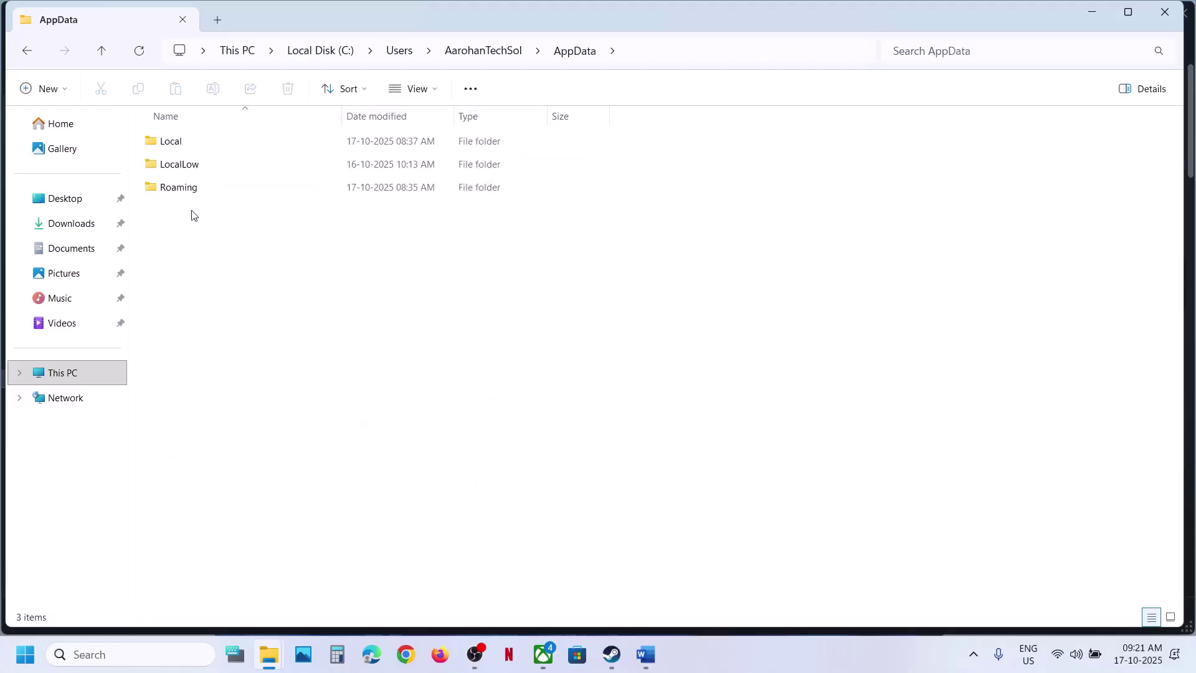
Rename Config in AppData\Local\fellowship\Saved to Config.old, then highlight the save-file note in Word.
double_click(202, 144)
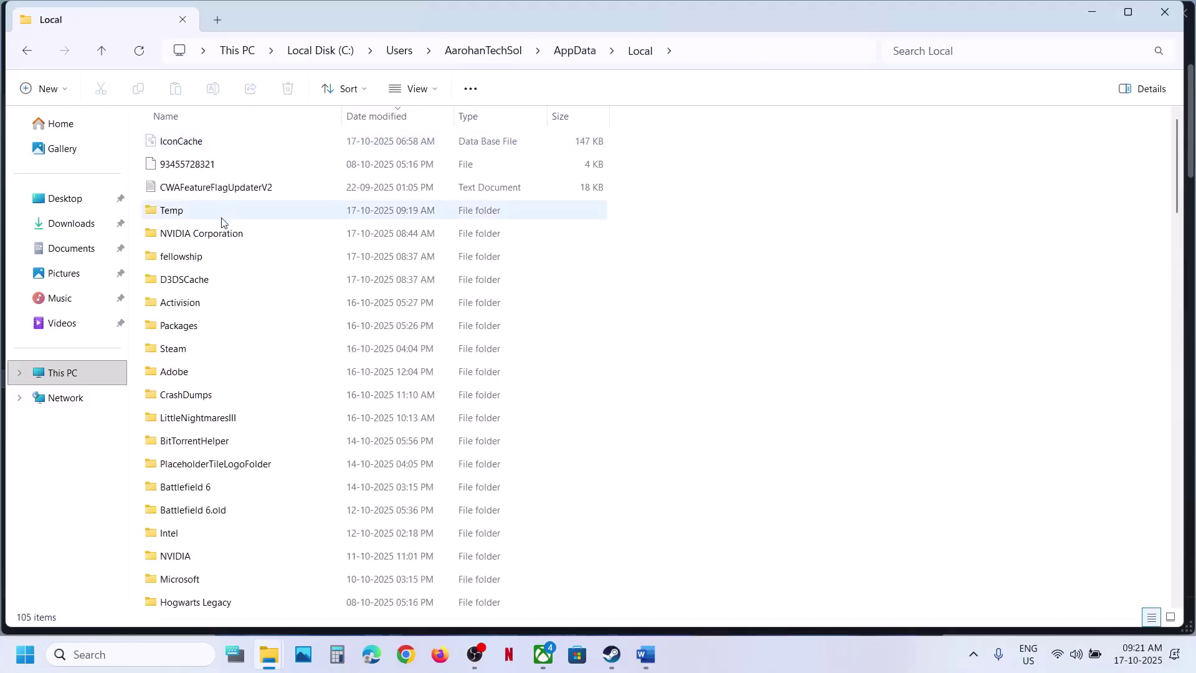
double_click(203, 259)
double_click(196, 165)
click(185, 146)
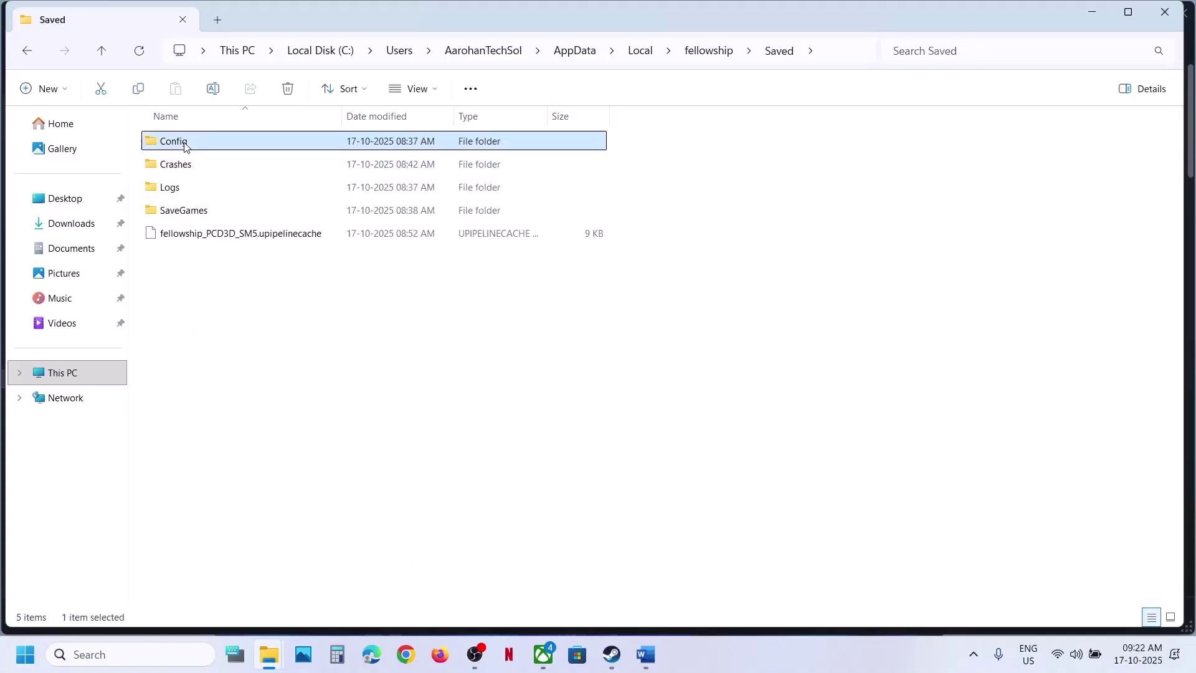
right_click(185, 145)
click(312, 167)
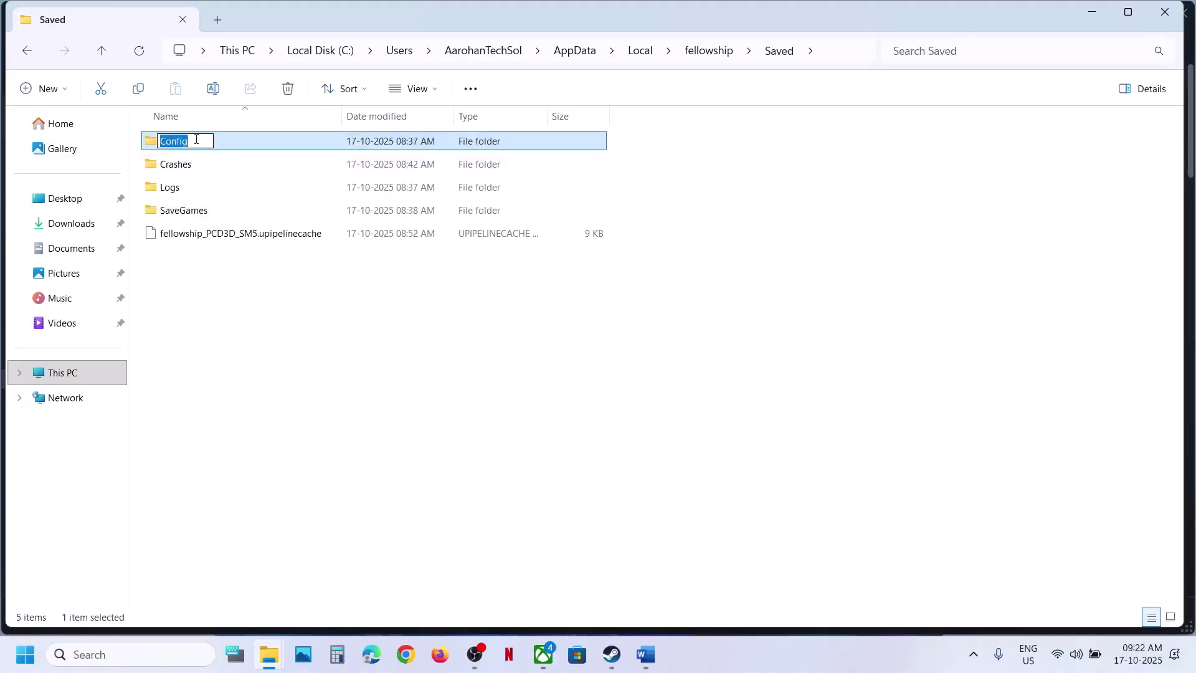
click(338, 383)
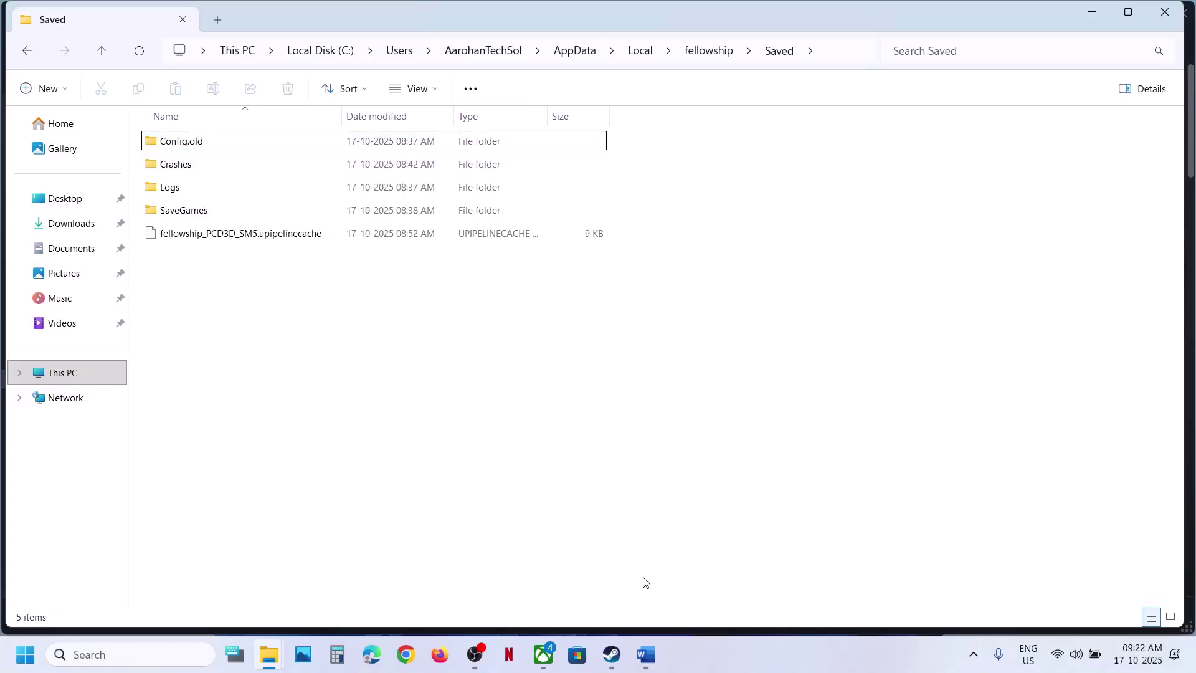
click(656, 670)
drag(944, 365, 359, 428)
Highlight the Word notes' backup advice and the warning that saves will be lost.
click(360, 427)
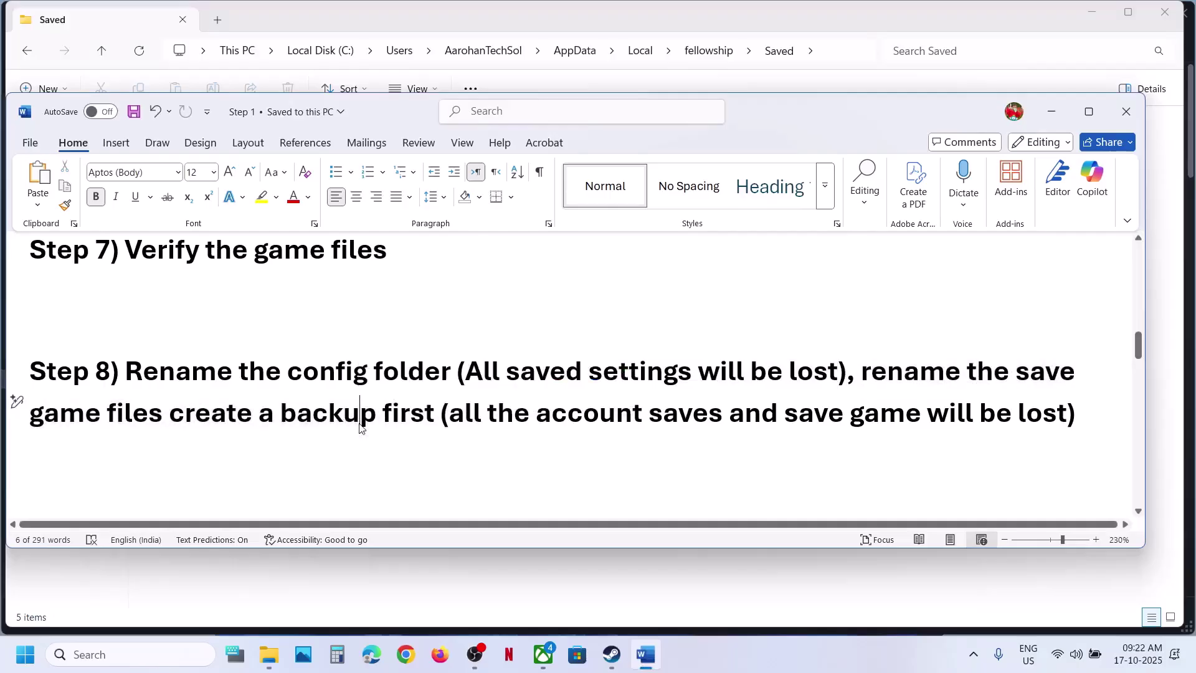
drag(169, 415, 377, 415)
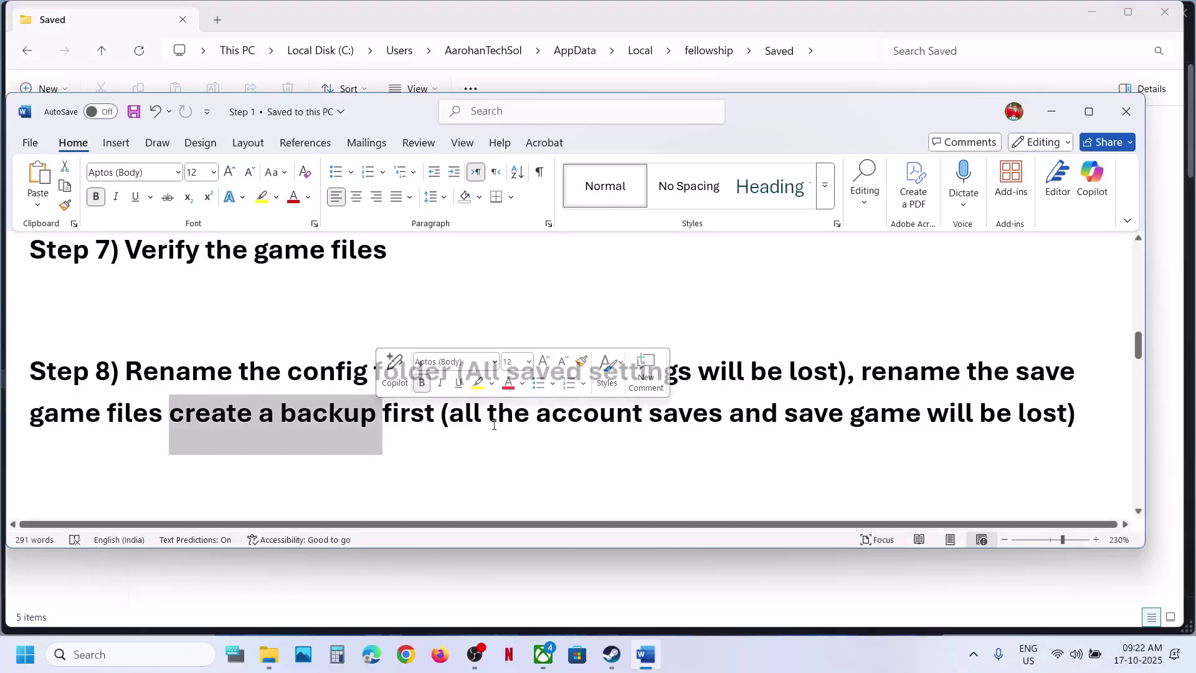
drag(450, 415, 1070, 415)
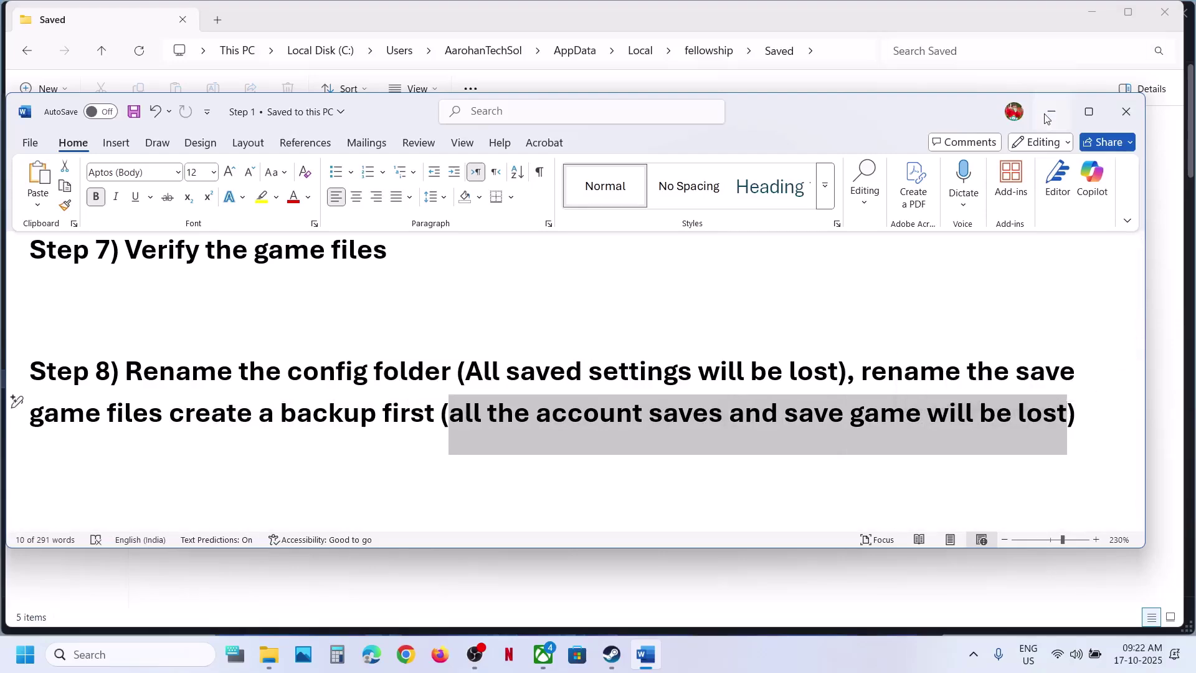
click(1049, 115)
Copy the fellowship folder from AppData\Local and place it on the desktop.
click(101, 55)
click(101, 55)
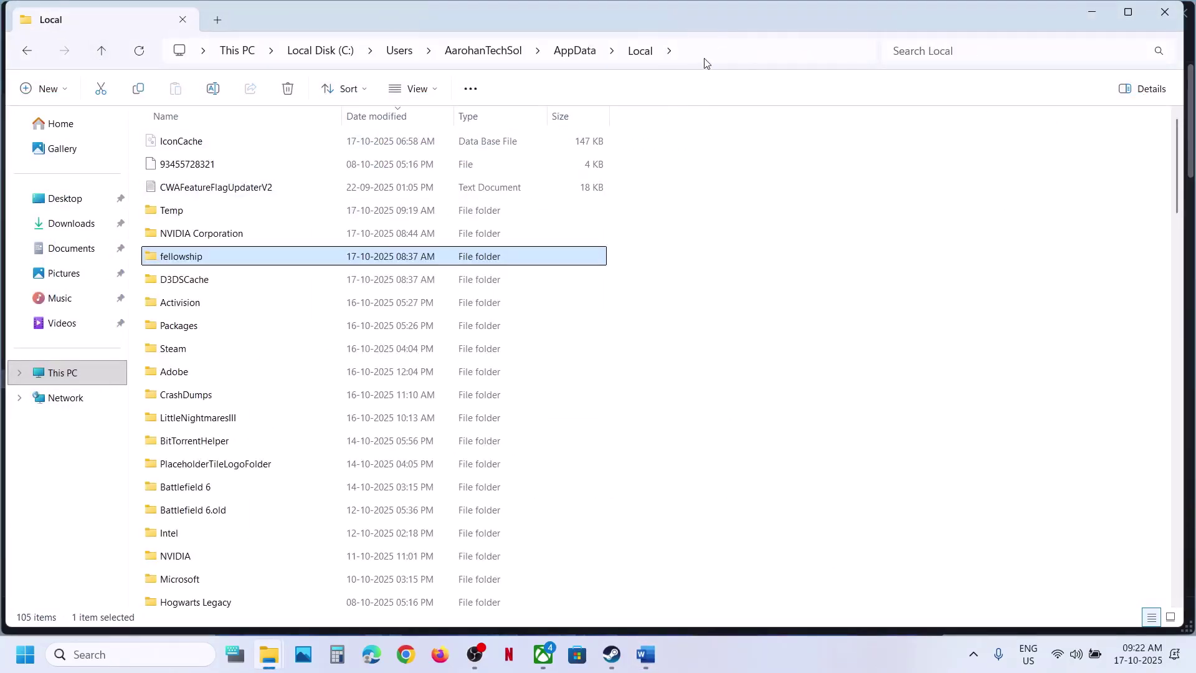
click(705, 58)
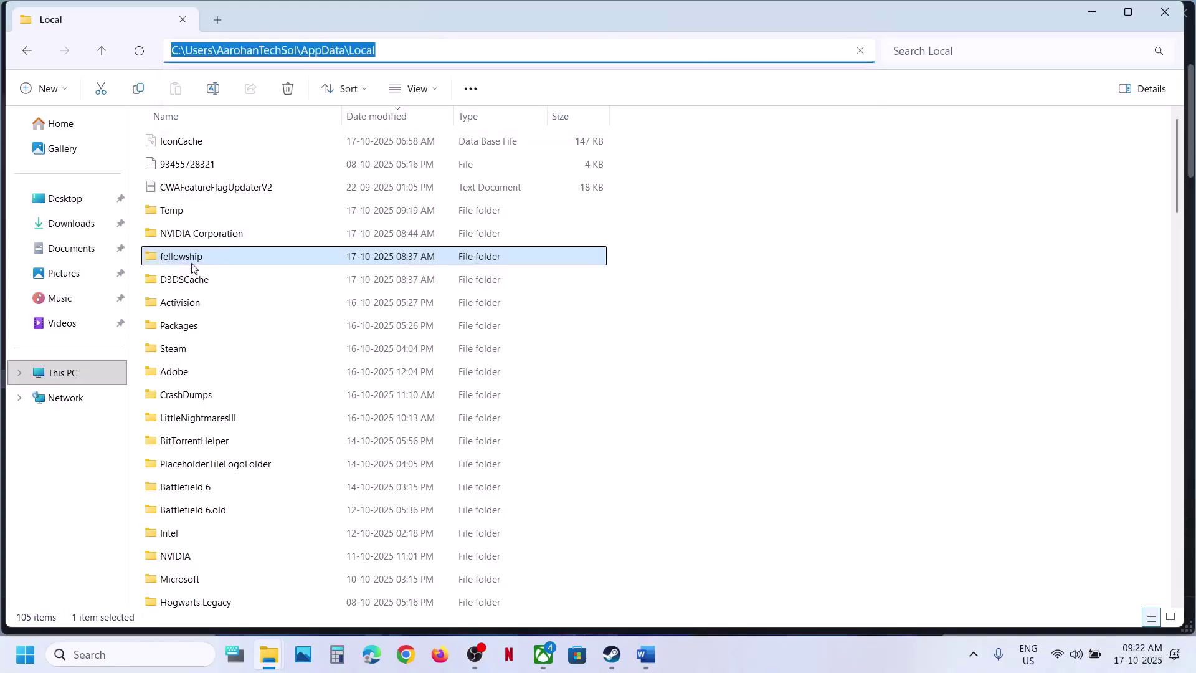
right_click(193, 268)
click(264, 268)
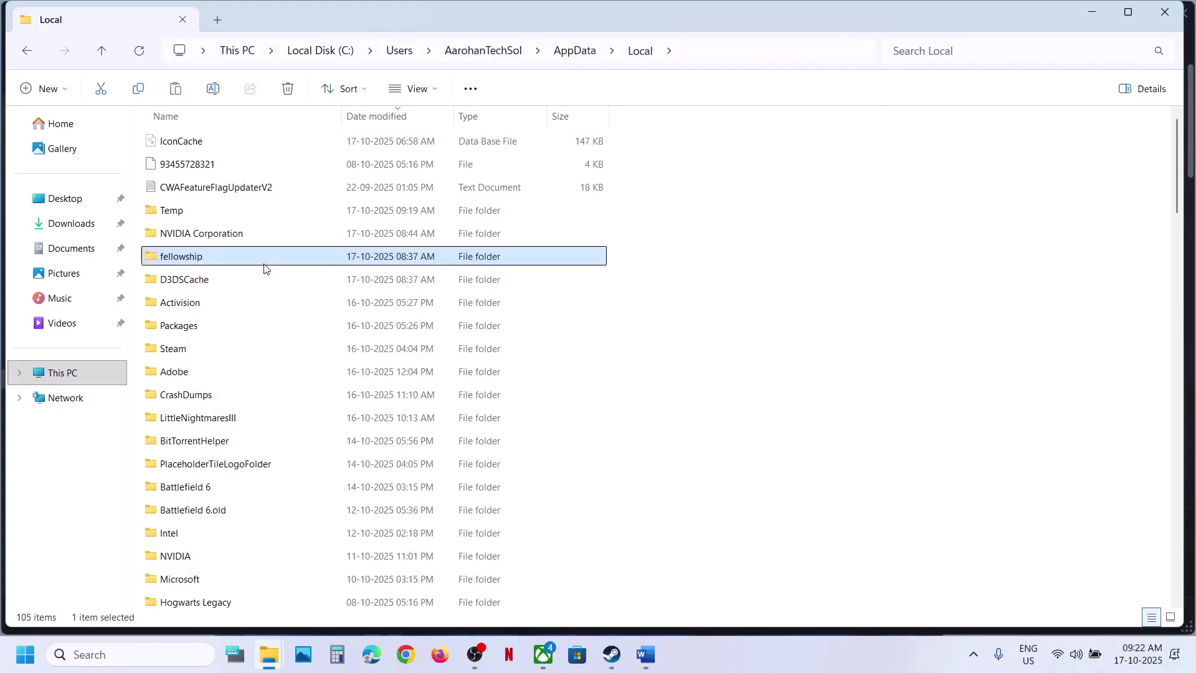
key(super+d)
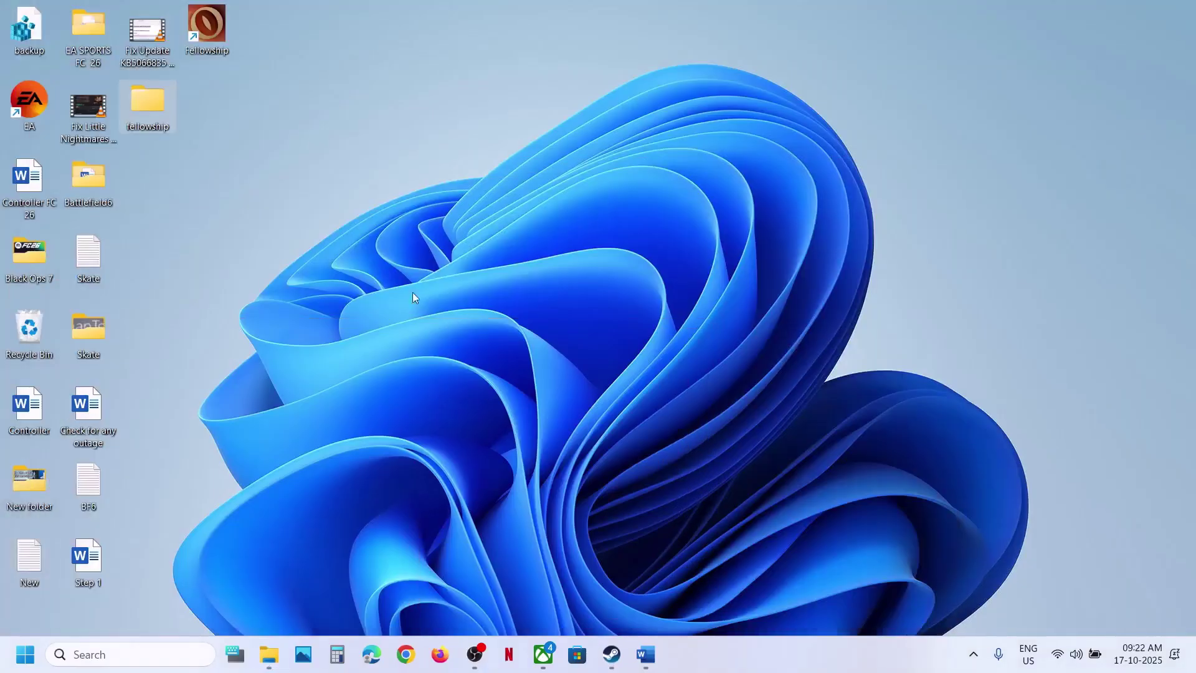
drag(151, 112, 743, 265)
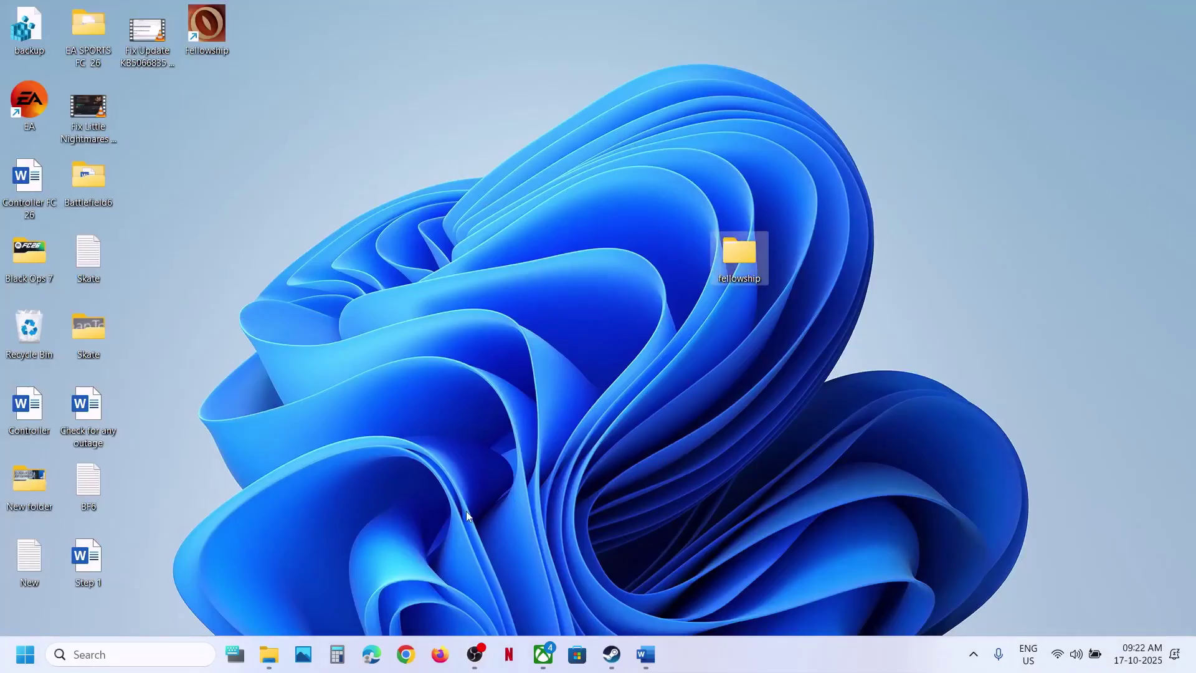
Rename the fellowship folder in AppData\Local to fellowship.old, close Explorer, and return to Steam.
mouse_move(269, 654)
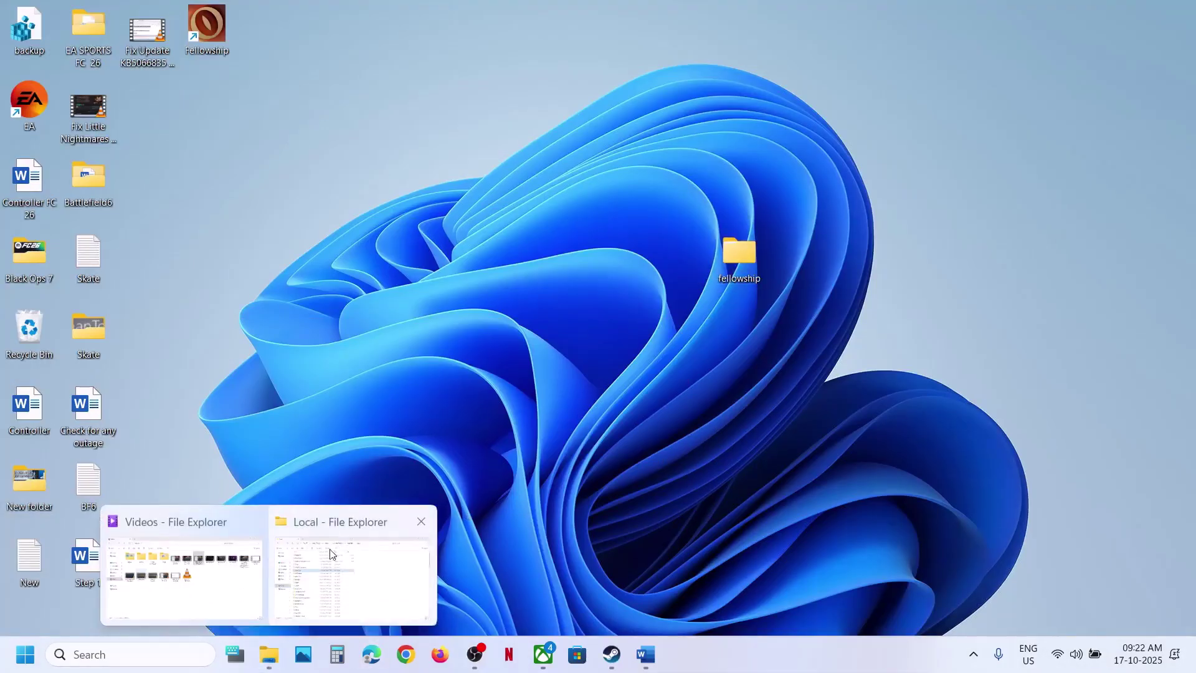
click(329, 558)
right_click(198, 255)
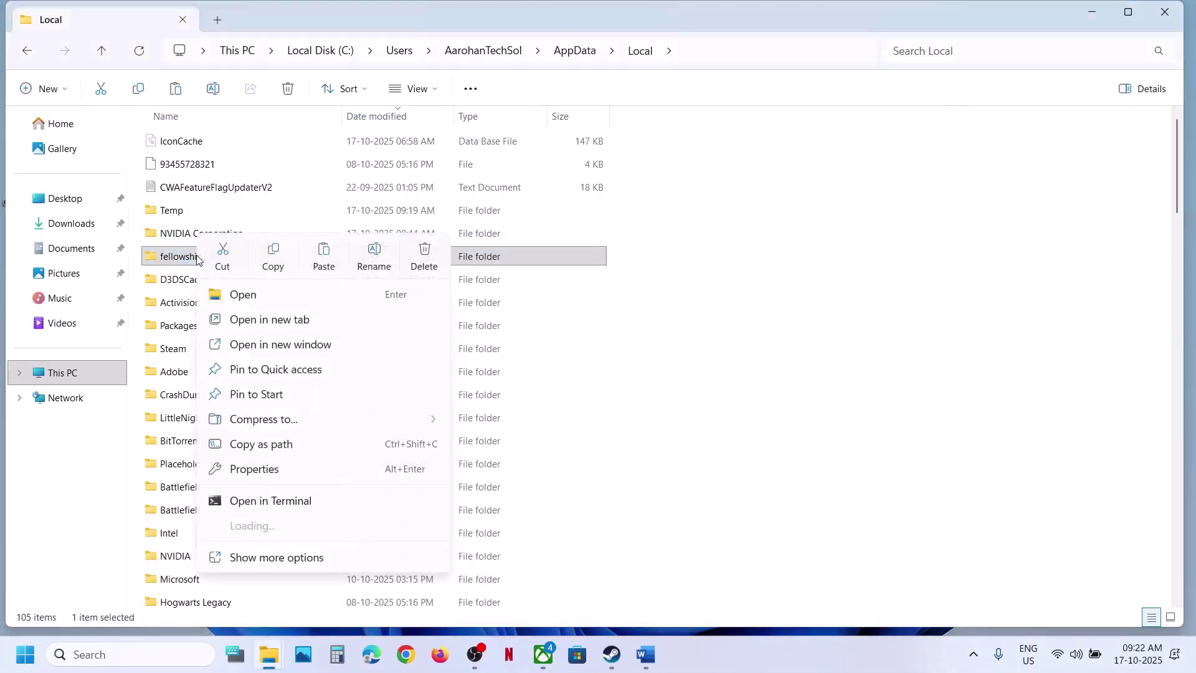
click(374, 256)
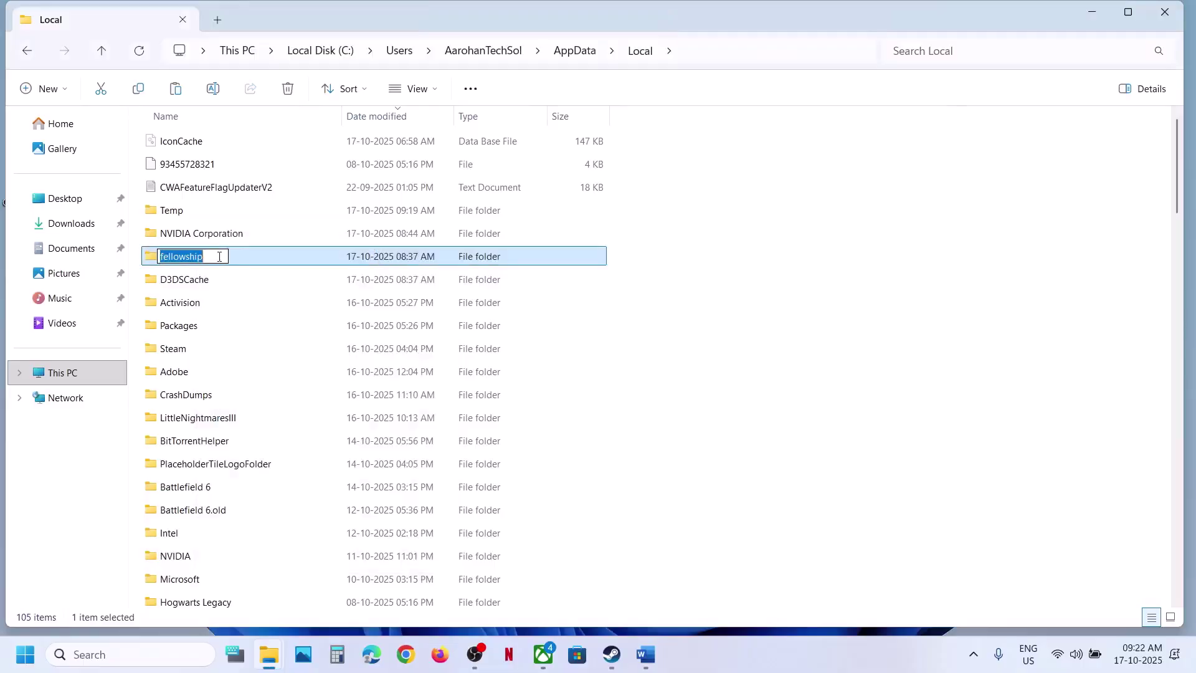
click(219, 256)
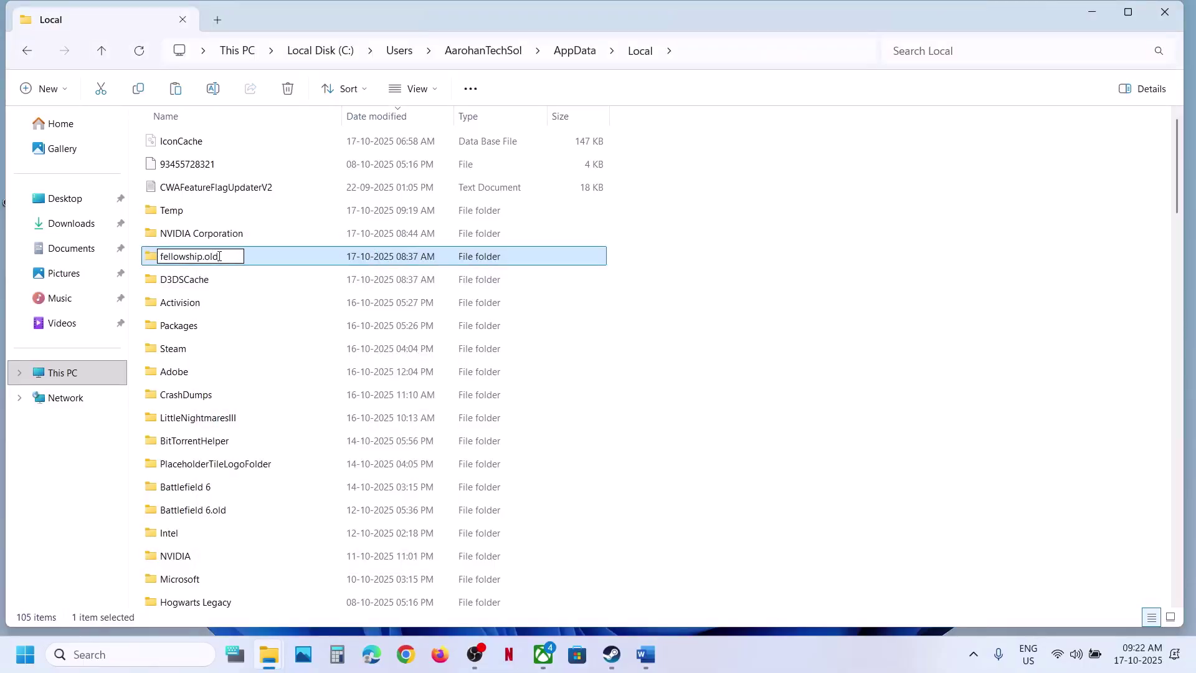
click(925, 386)
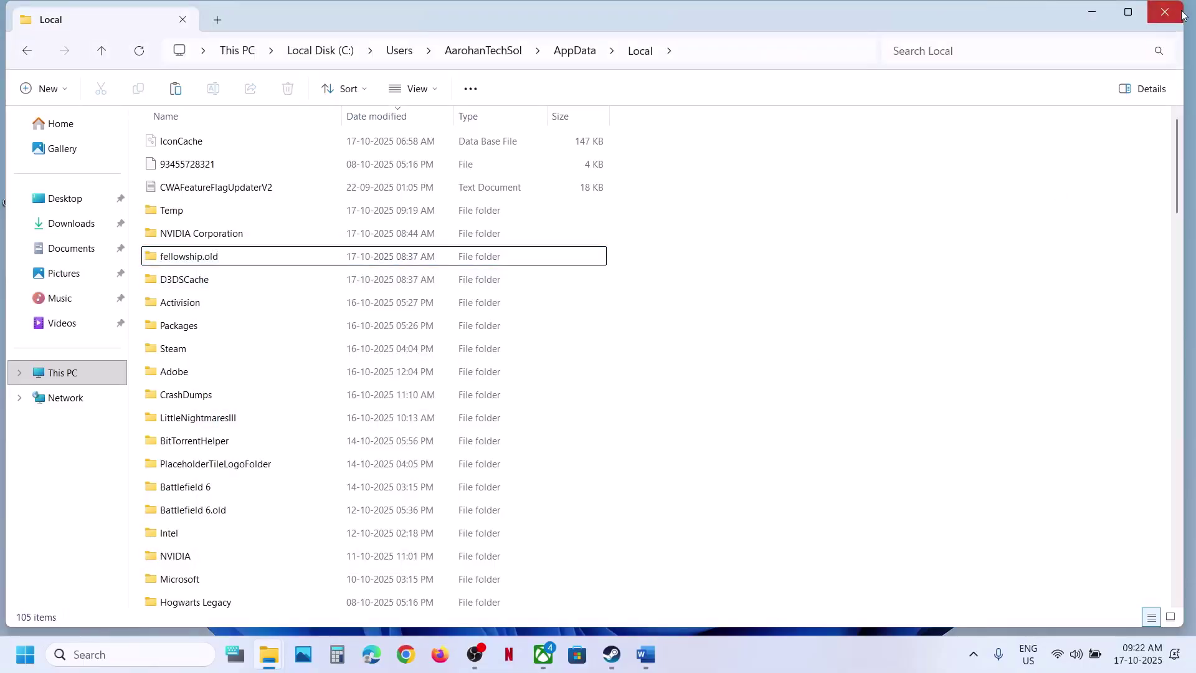
click(1165, 11)
click(611, 655)
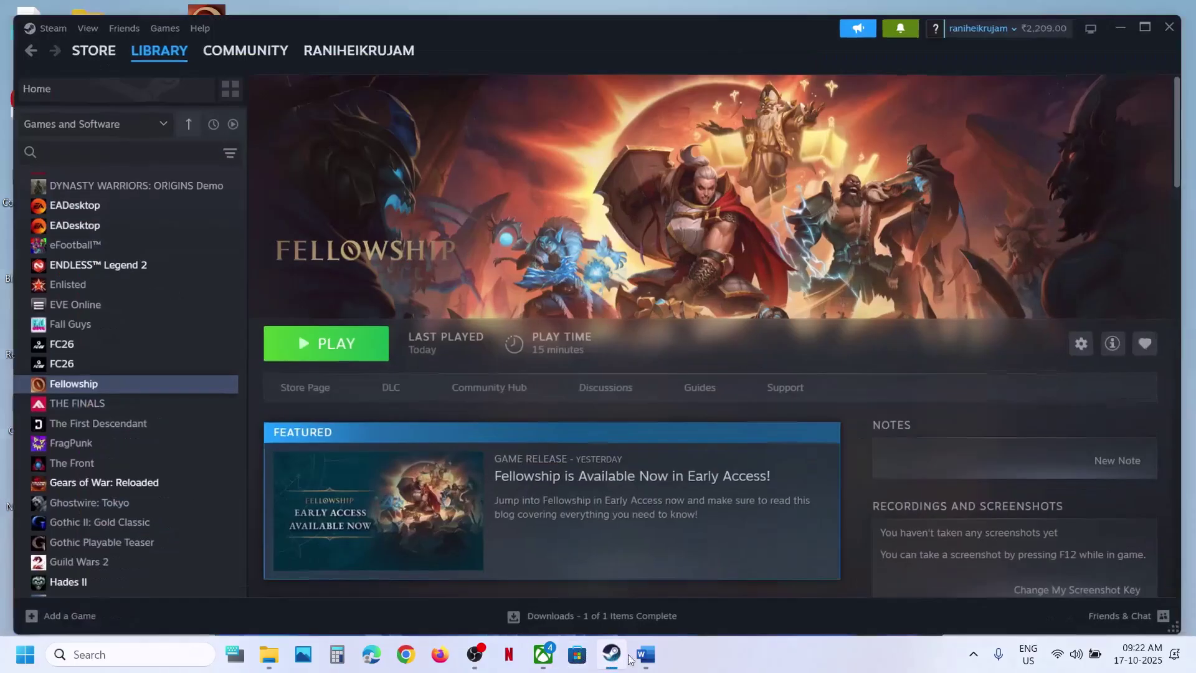
Follow Word's NVIDIA link, search RTX 3050 Laptop GPU / Windows 11 drivers, and download Game Ready 581.57.
click(644, 654)
scroll(438, 350, down, 3)
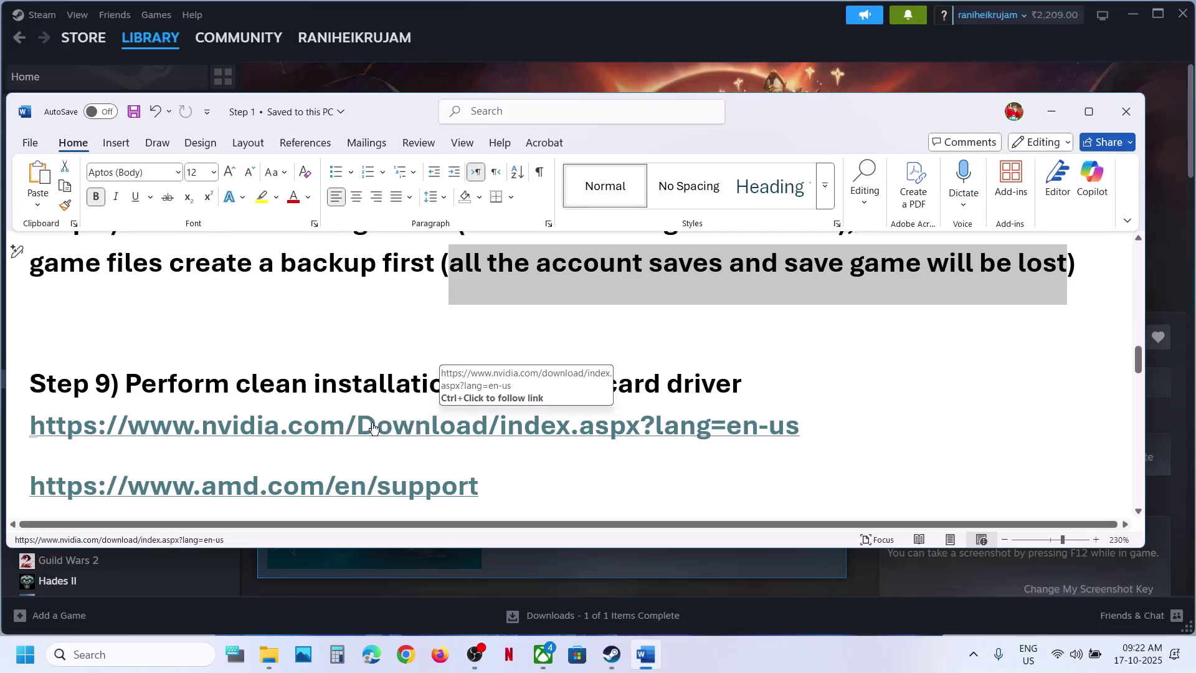
click(337, 431)
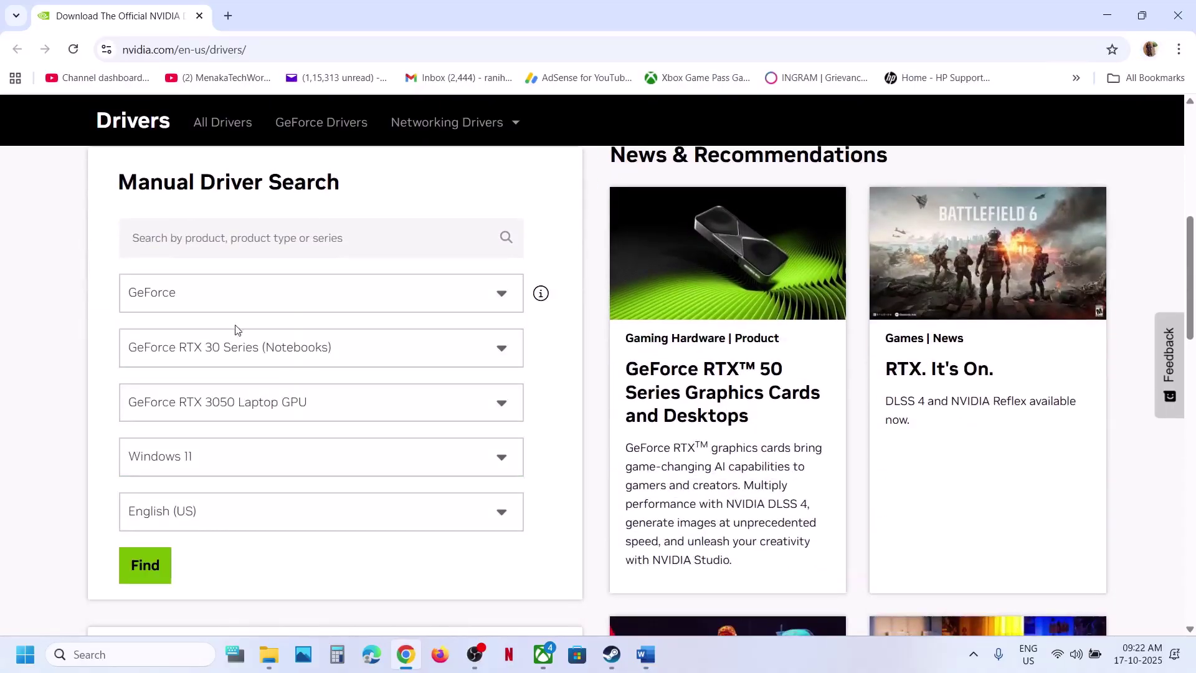
click(145, 566)
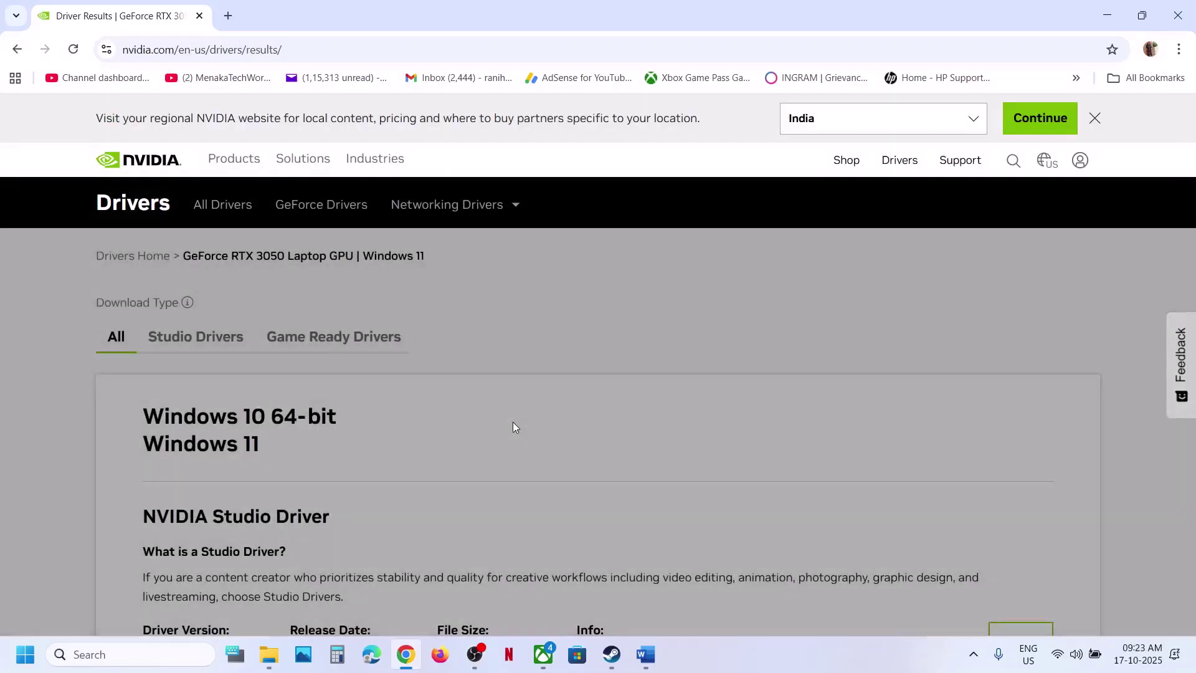
scroll(515, 428, down, 5)
scroll(514, 427, down, 2)
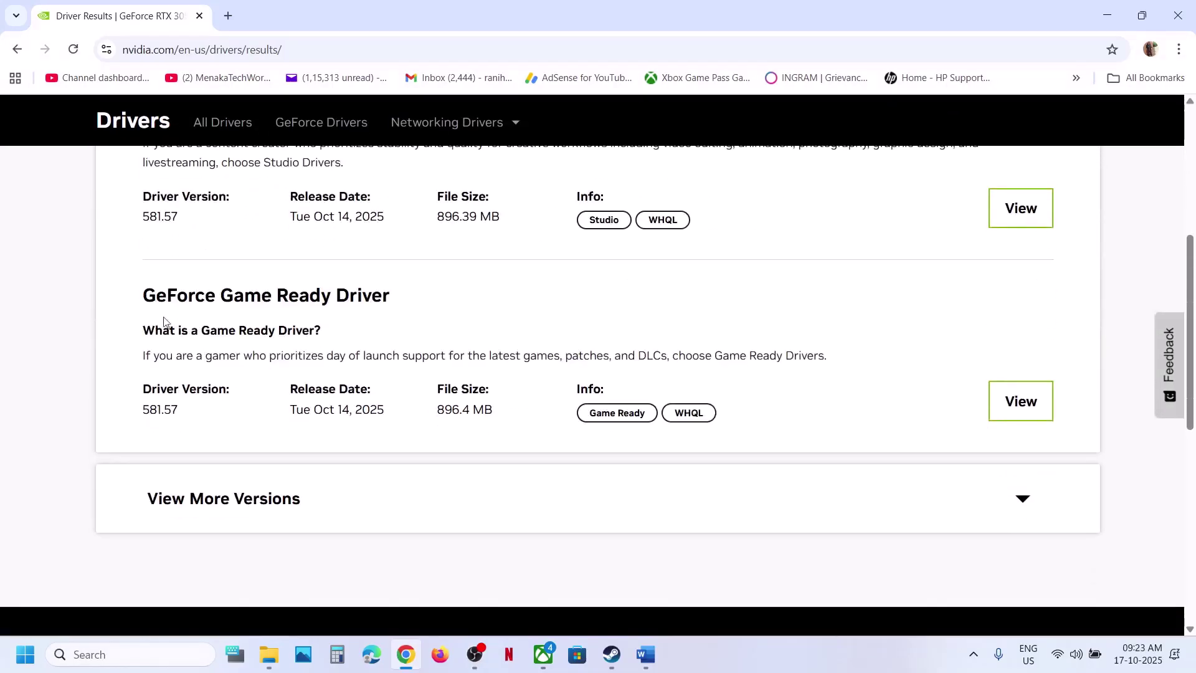
drag(149, 305, 460, 370)
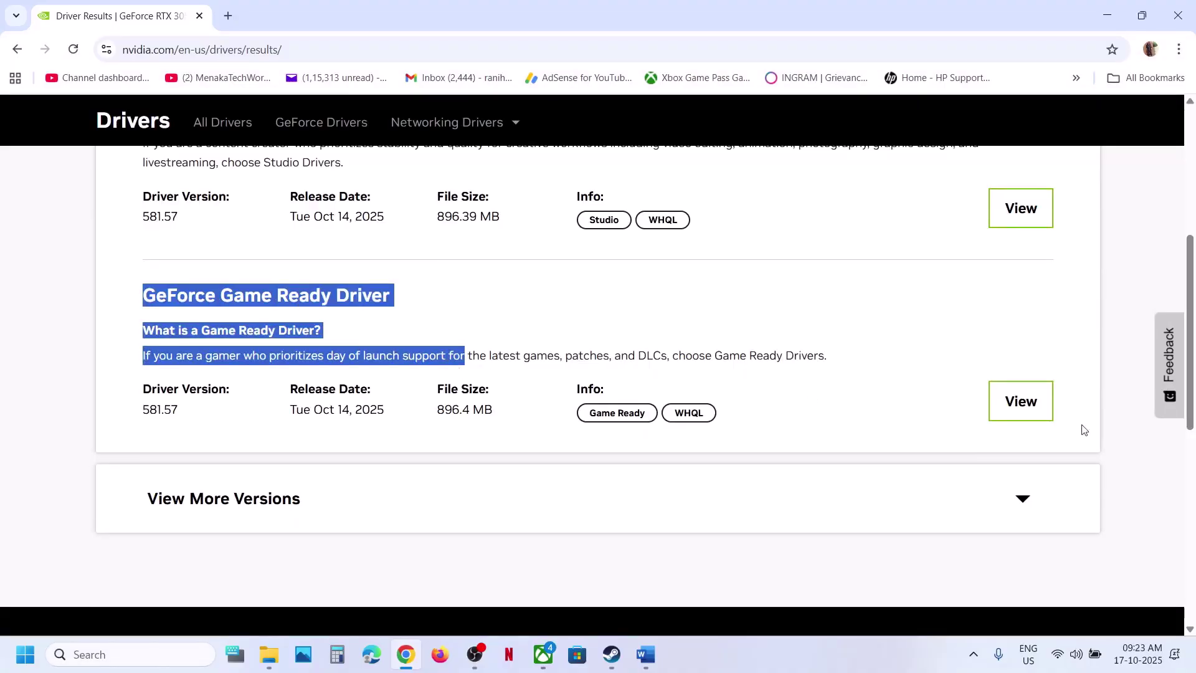
click(1036, 408)
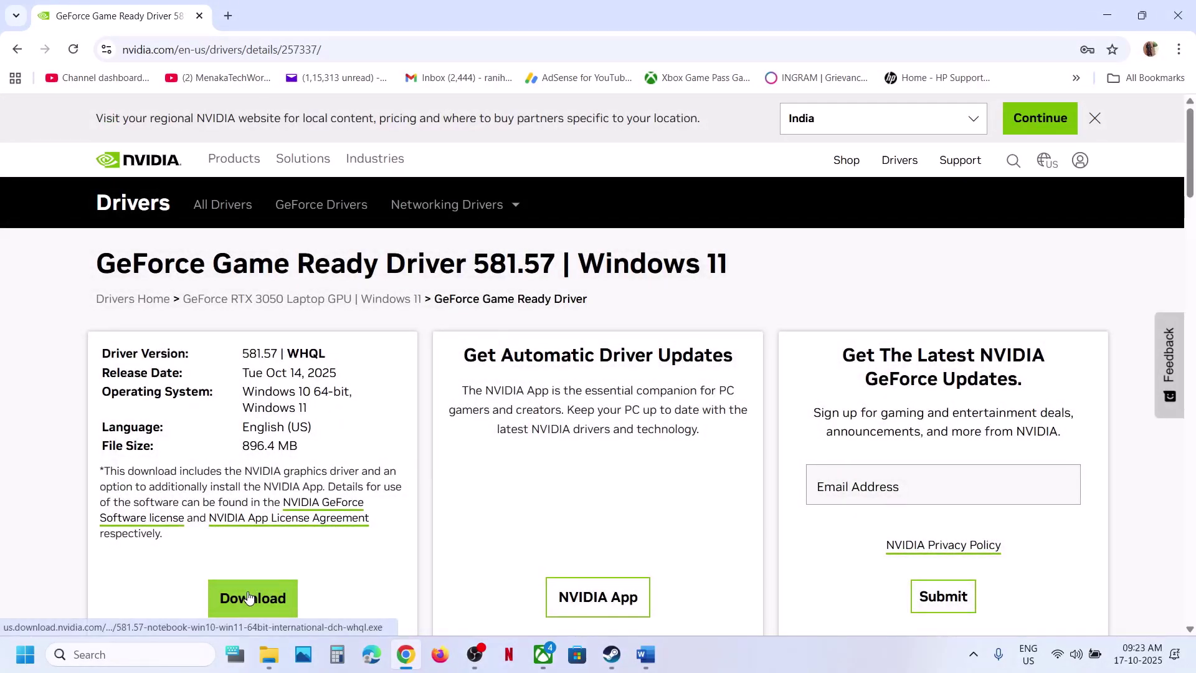
click(248, 597)
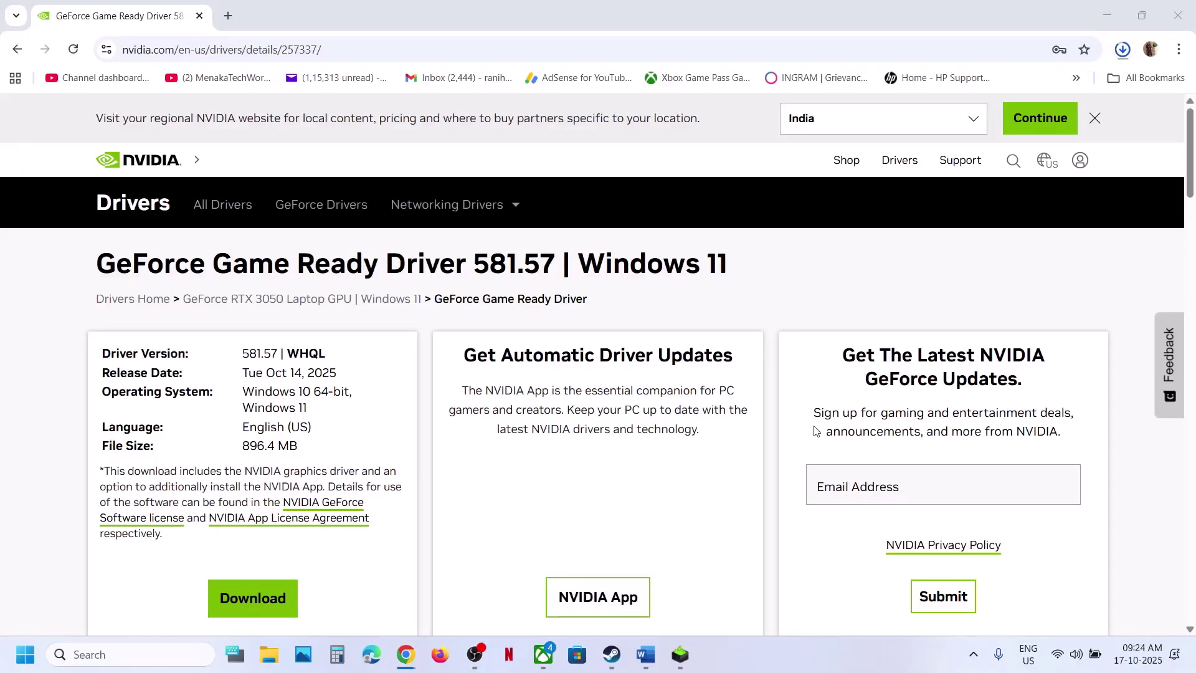
Accept the NVIDIA licence and choose Custom (Advanced) with clean installation, then return to Steam.
click(681, 655)
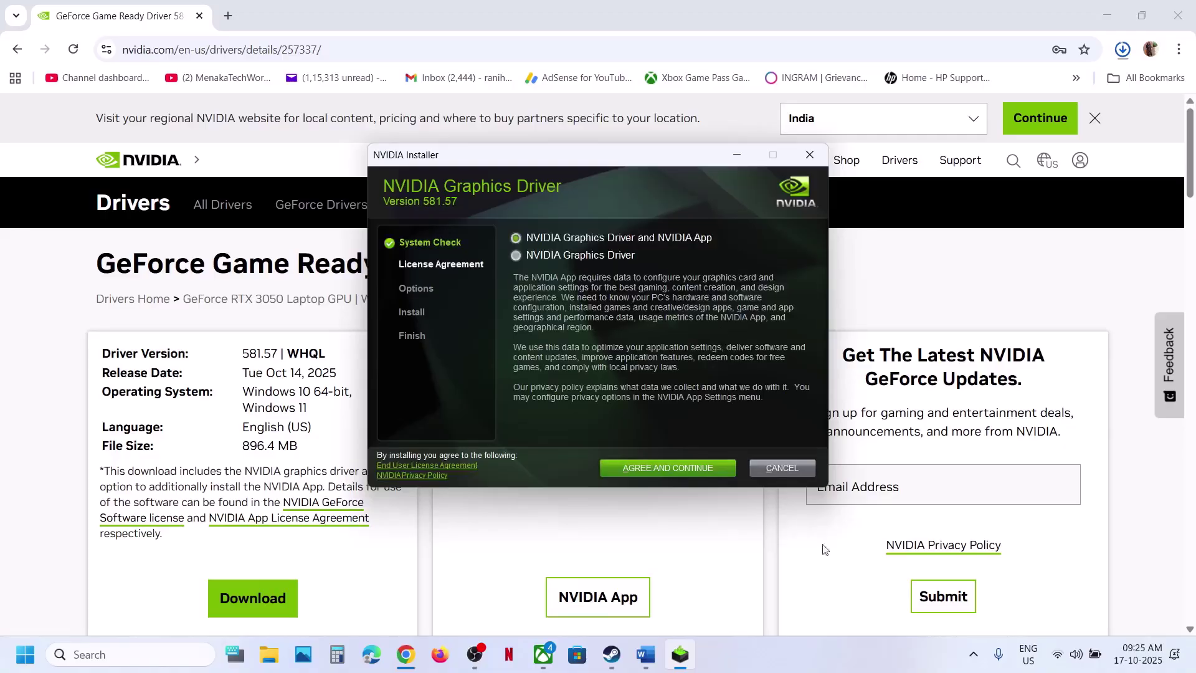
click(645, 469)
click(517, 329)
click(690, 470)
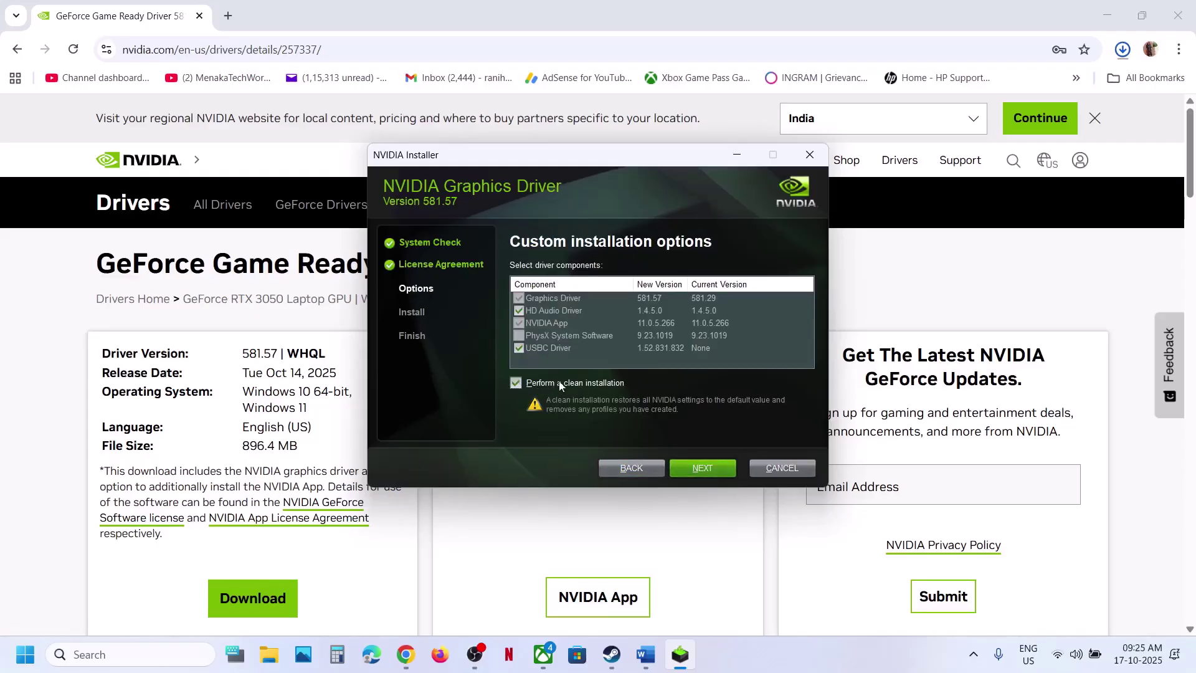
click(25, 655)
click(452, 602)
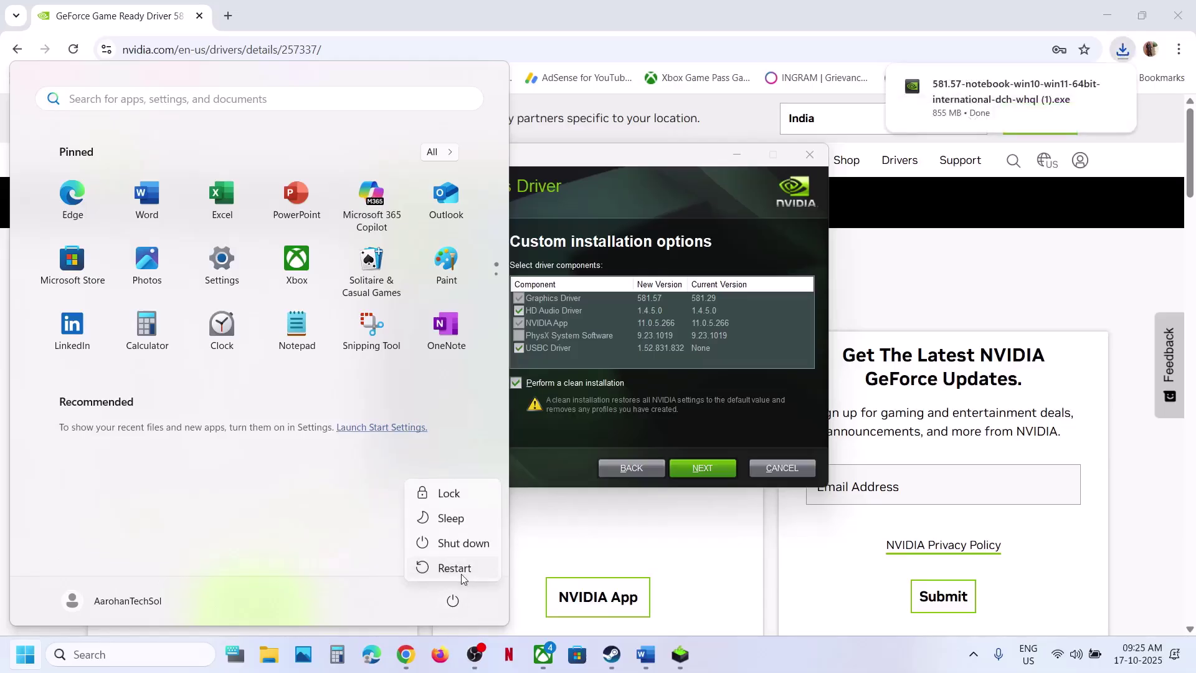
click(612, 654)
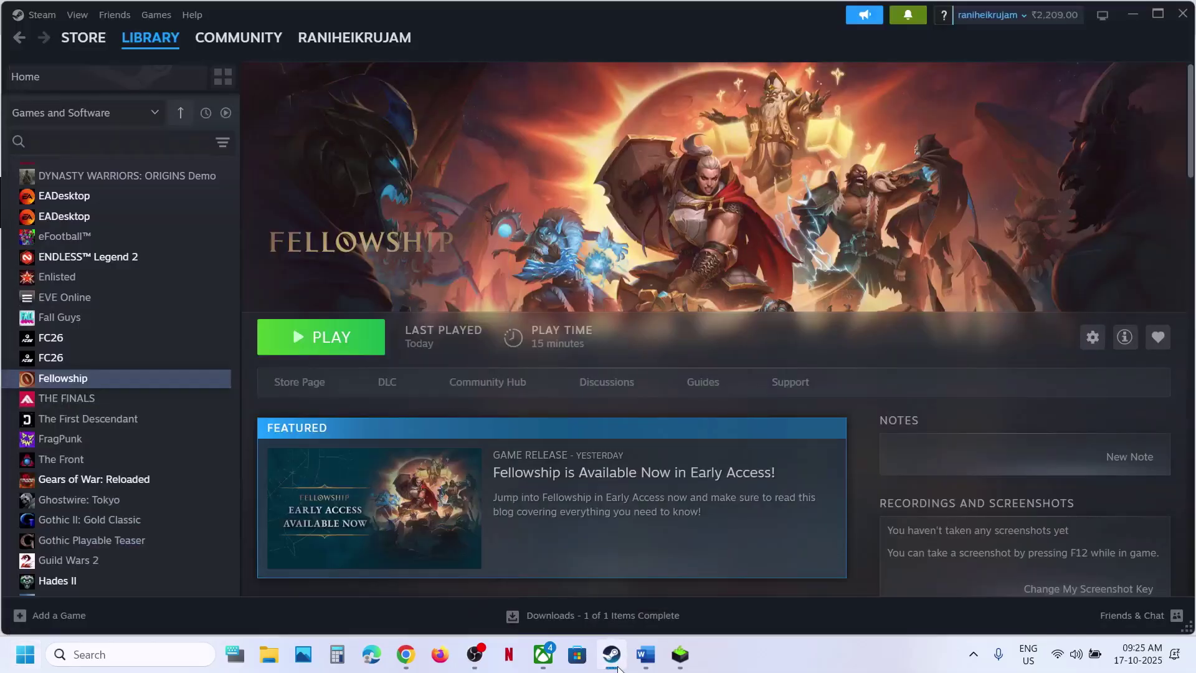
Copy 'graphics' from Step 10 of the Word guide and open Graphics settings through Windows search.
click(647, 654)
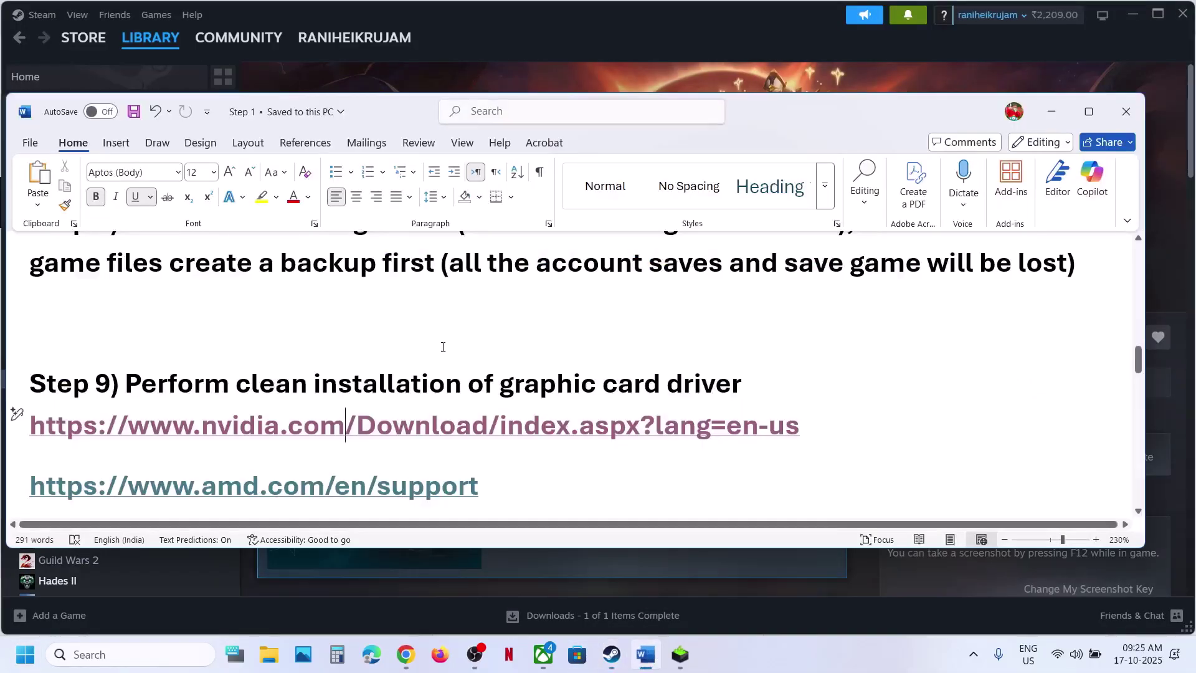
scroll(443, 347, down, 2)
scroll(443, 348, down, 2)
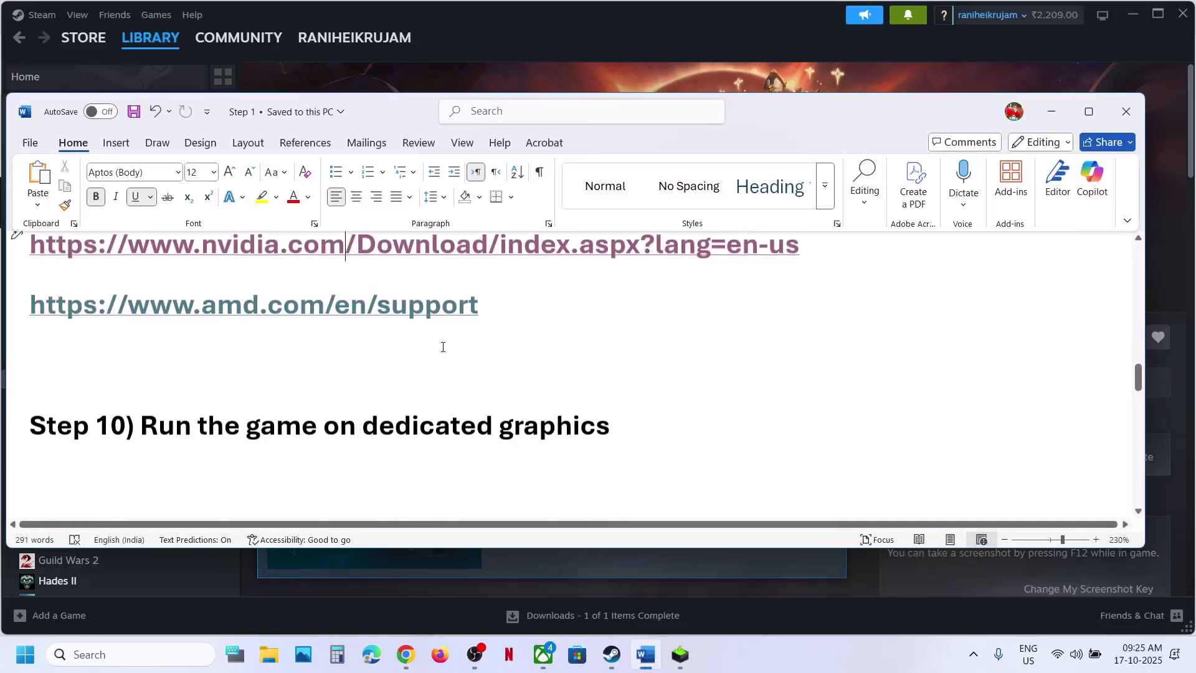
double_click(537, 414)
key(ctrl+c)
click(114, 655)
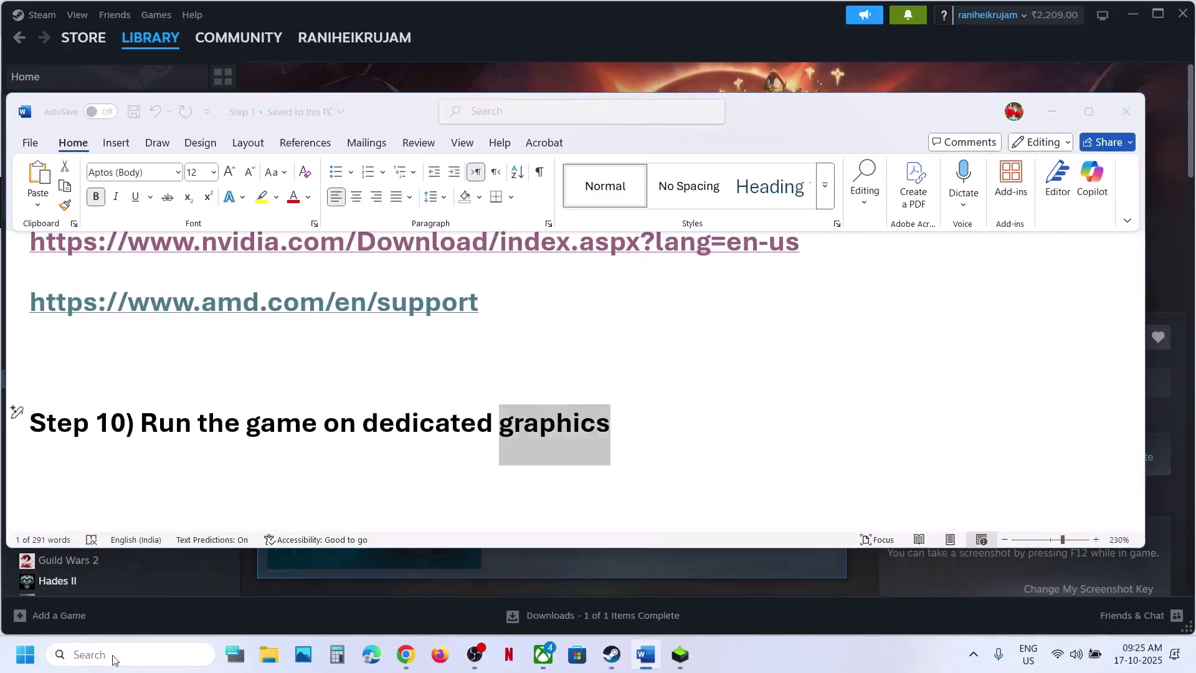
key(ctrl+v)
text(settings)
click(128, 164)
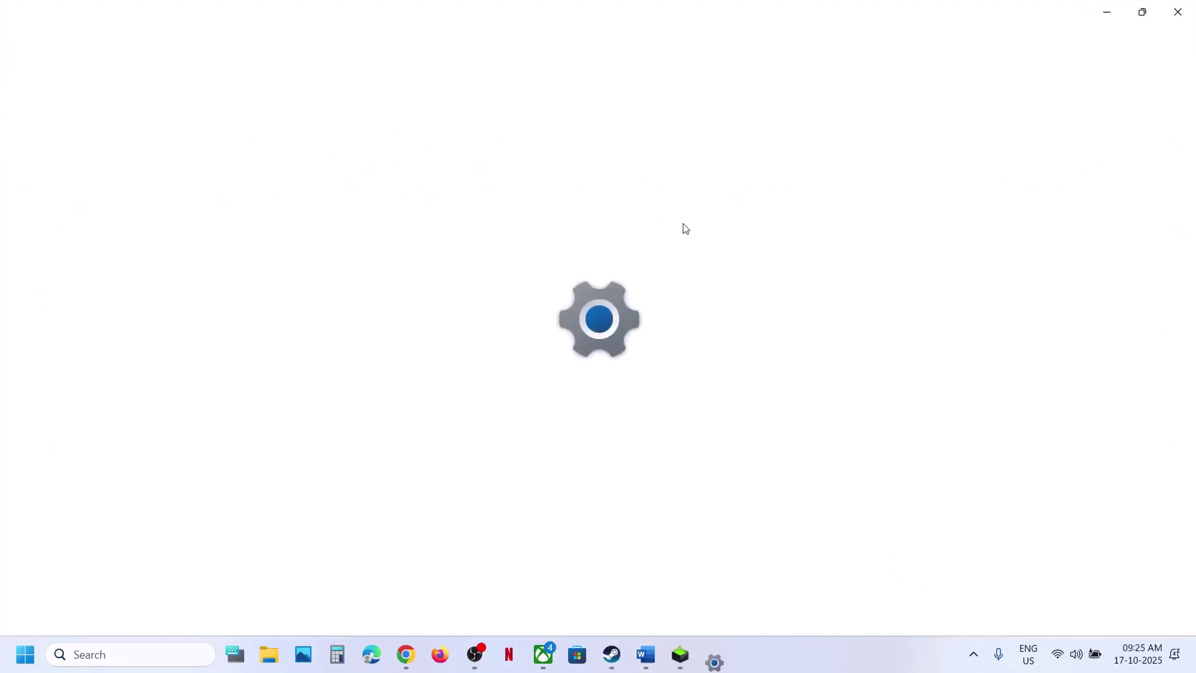
Start adding a desktop app and browse to C:\Program Files (x86)\Steam.
click(913, 431)
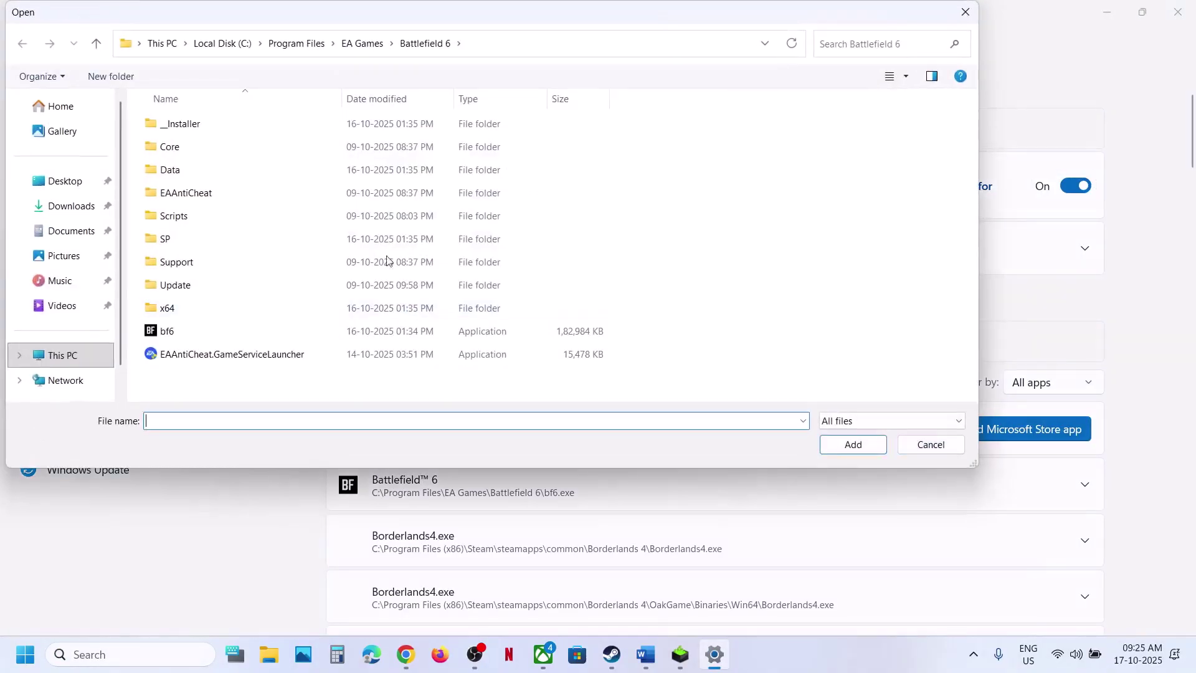
click(78, 365)
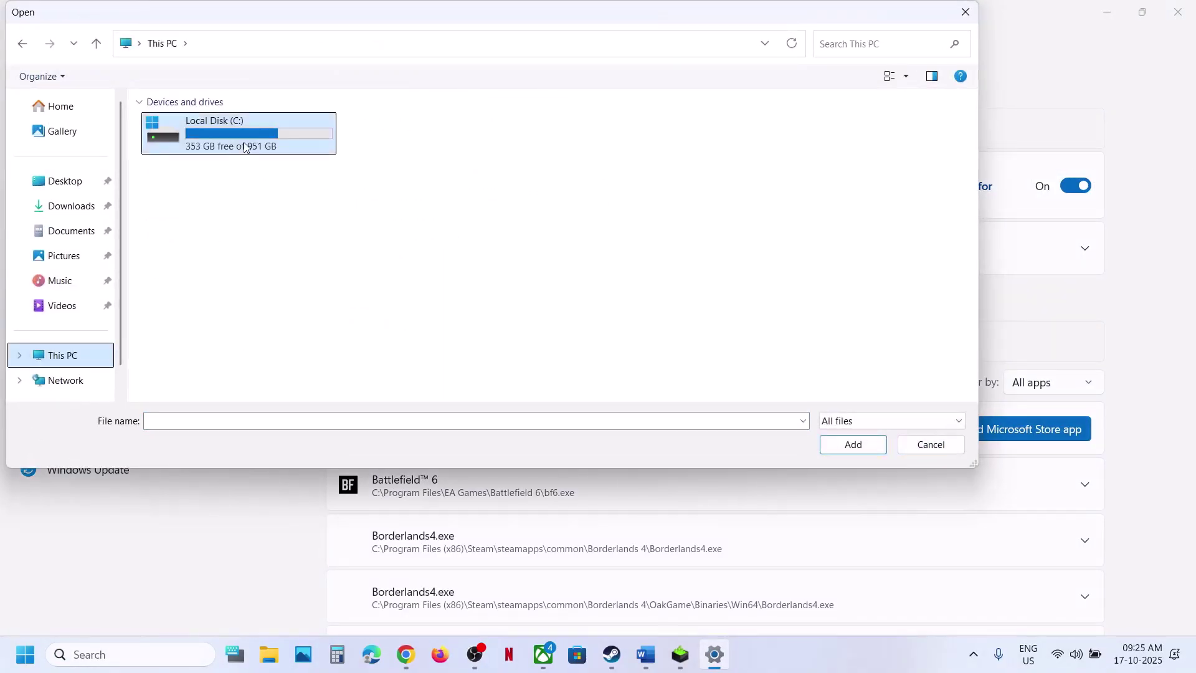
double_click(249, 145)
scroll(280, 242, down, 3)
double_click(228, 208)
scroll(227, 212, down, 8)
scroll(180, 318, down, 2)
double_click(186, 158)
Add fellowship-Win64-Shipping from steamapps\common\Fellowship\fellowship\Binaries\Win64 to the Graphics list.
scroll(184, 157, down, 5)
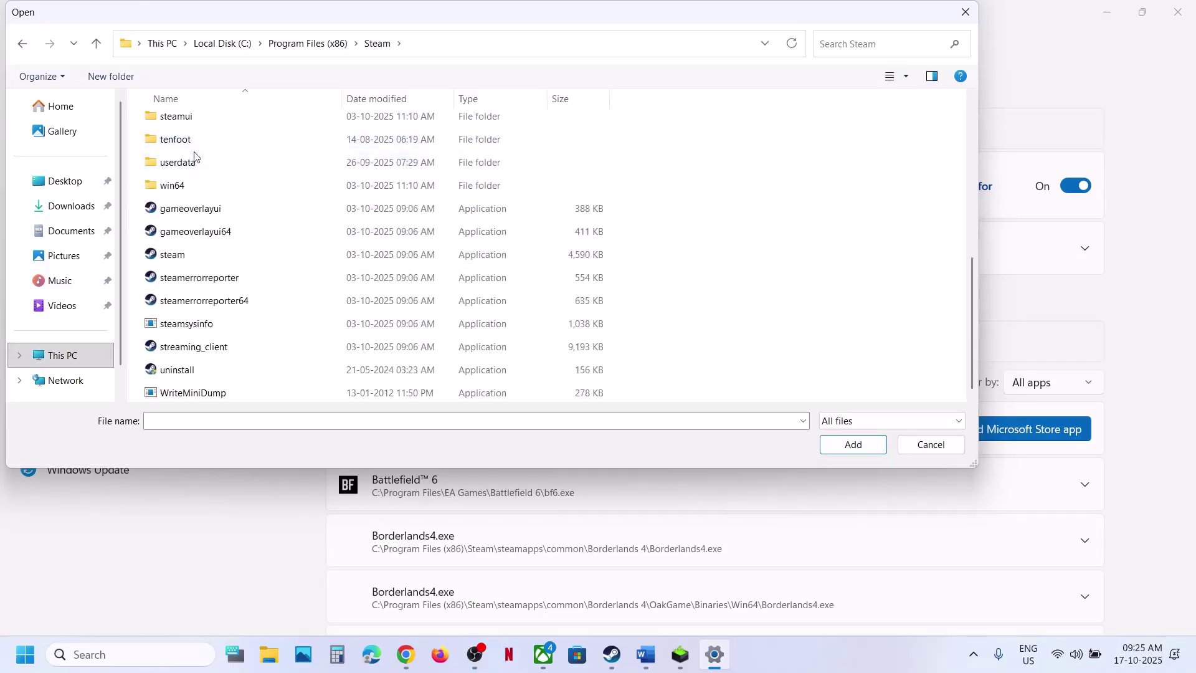
scroll(190, 157, up, 2)
double_click(182, 213)
double_click(180, 124)
double_click(247, 257)
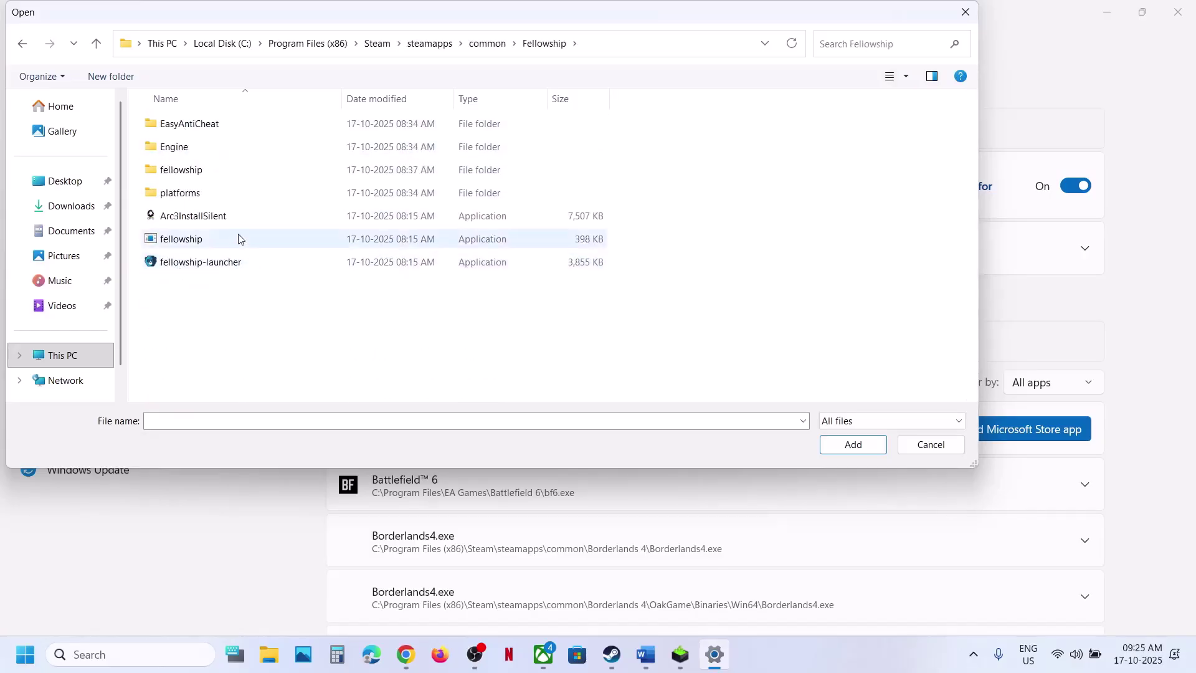
double_click(181, 172)
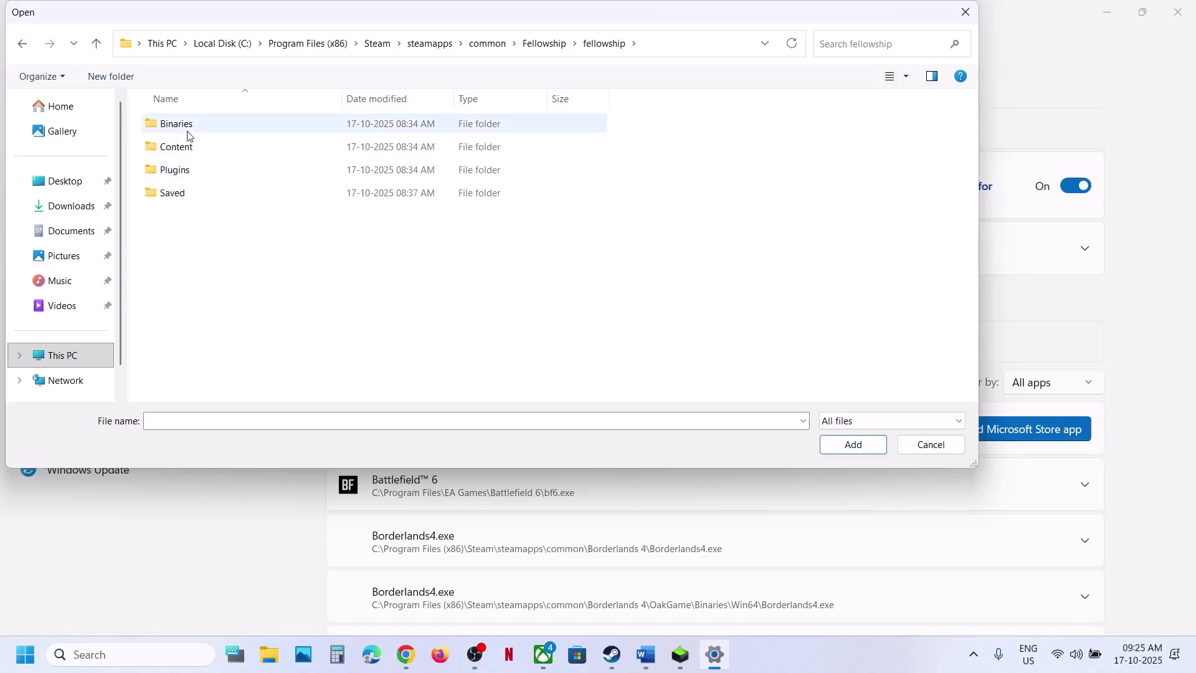
double_click(187, 129)
double_click(187, 131)
click(207, 168)
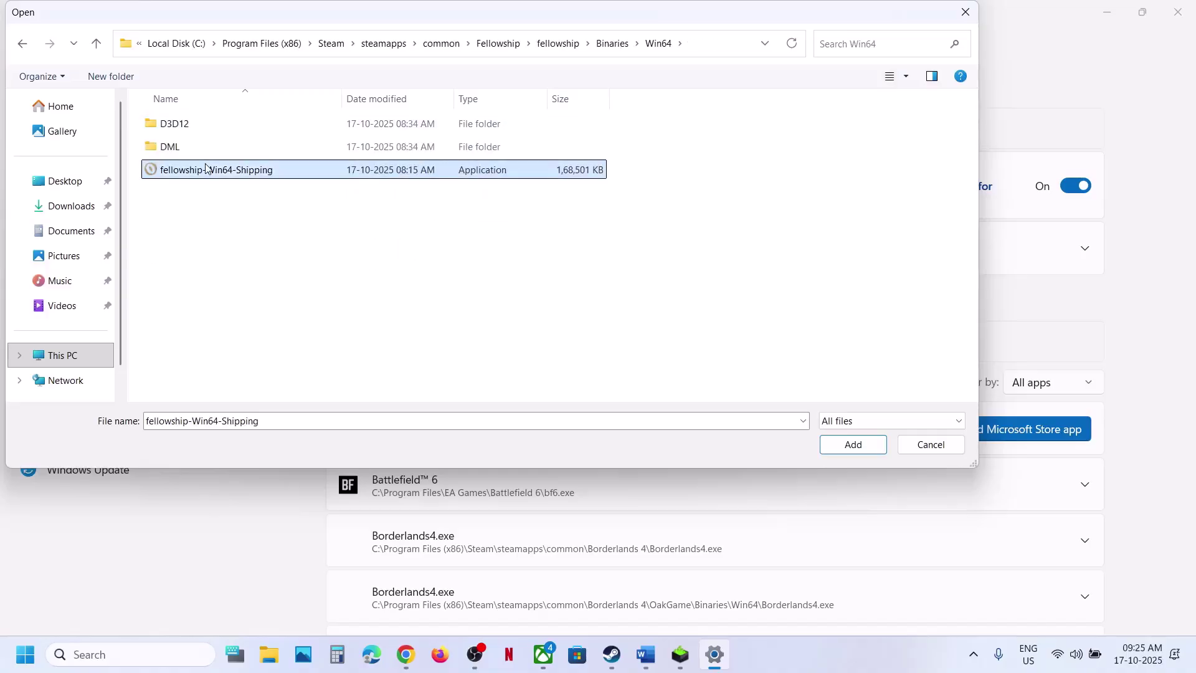
click(855, 447)
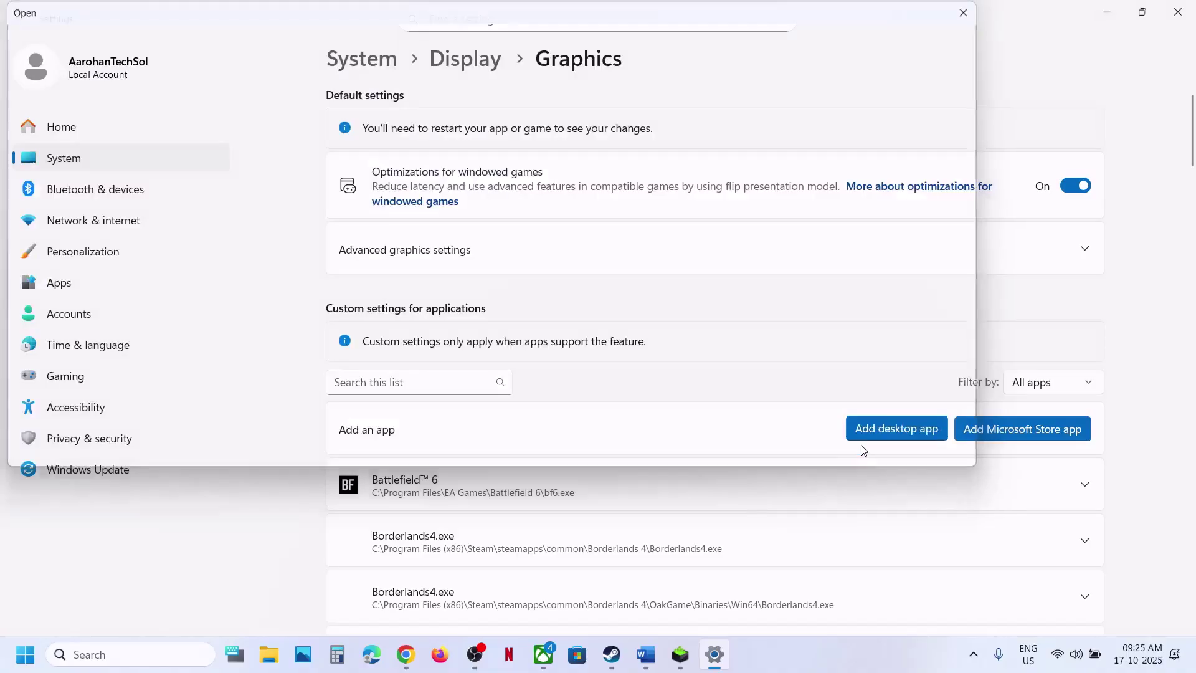
Set Fellowship's GPU preference to High Performance (NVIDIA GeForce RTX 3050 Laptop GPU).
scroll(564, 520, down, 4)
scroll(562, 519, down, 8)
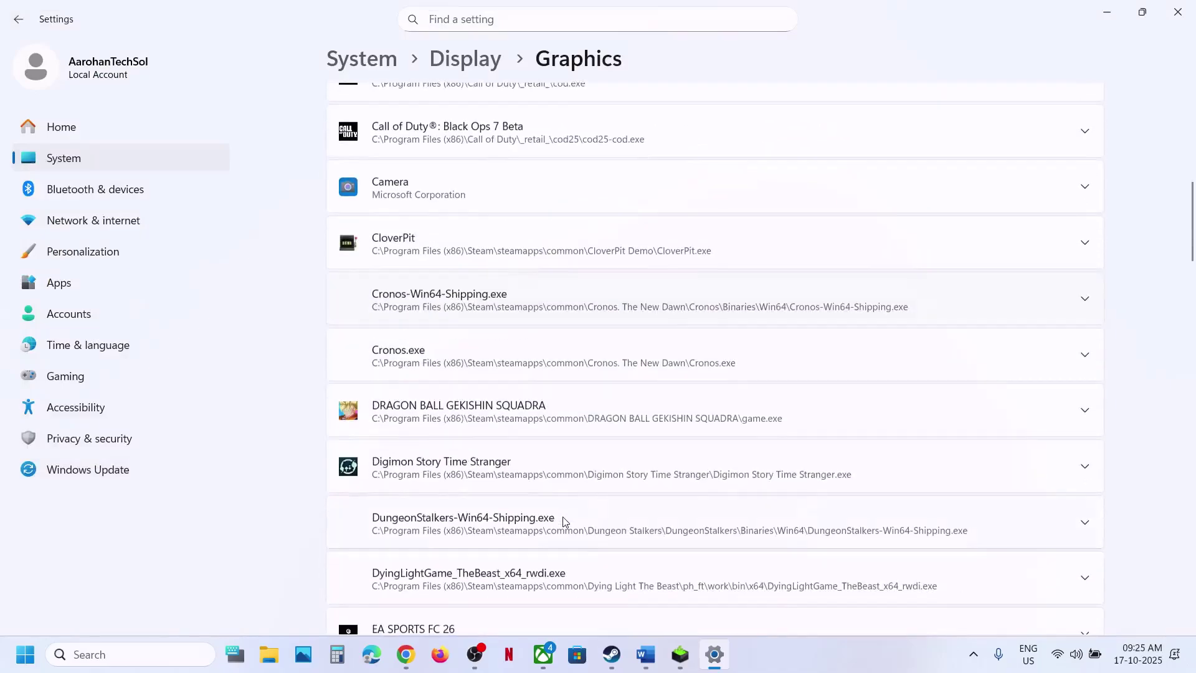
scroll(565, 521, down, 4)
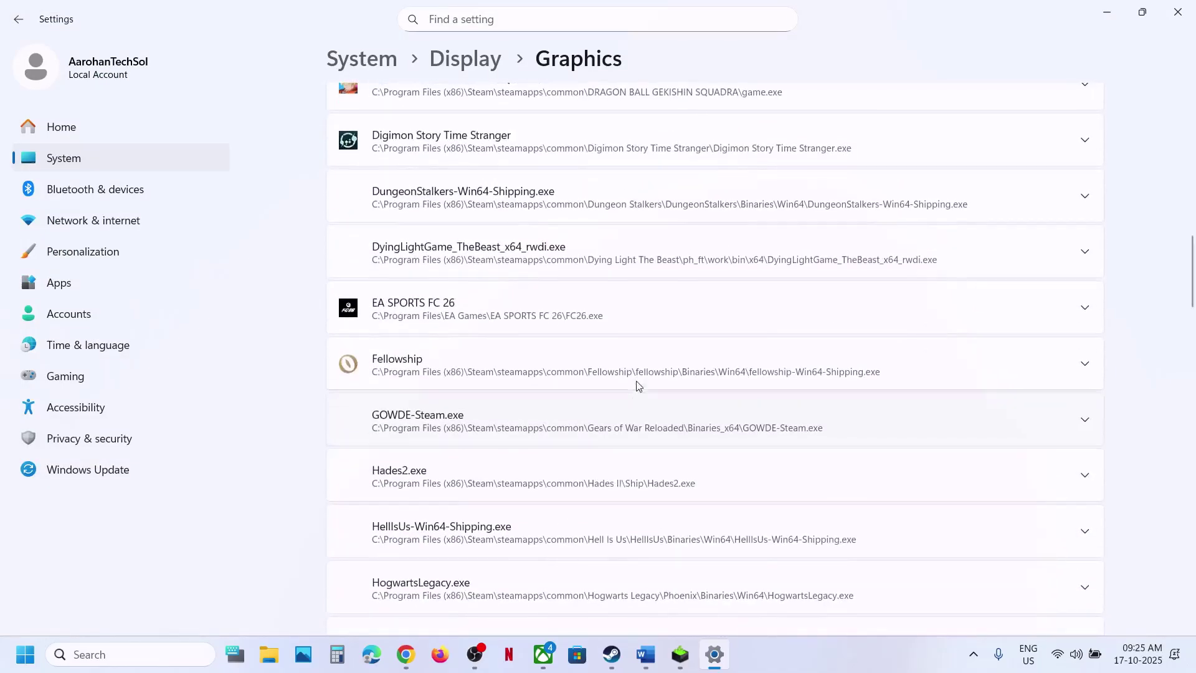
click(606, 367)
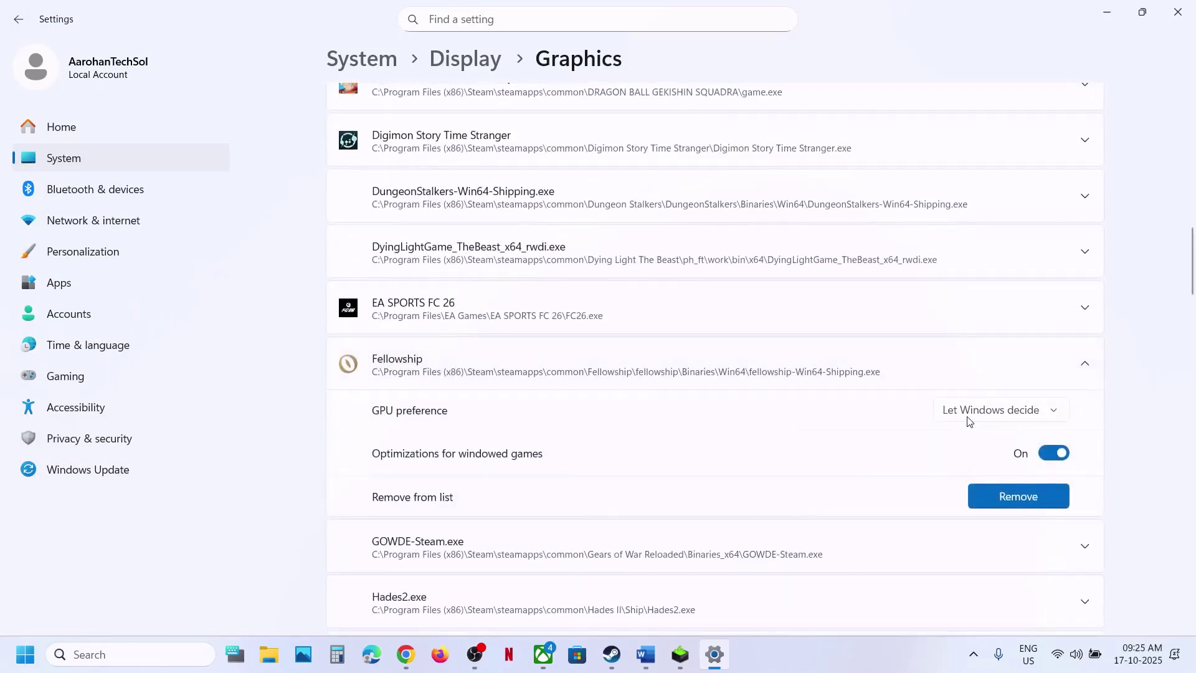
click(969, 419)
click(971, 466)
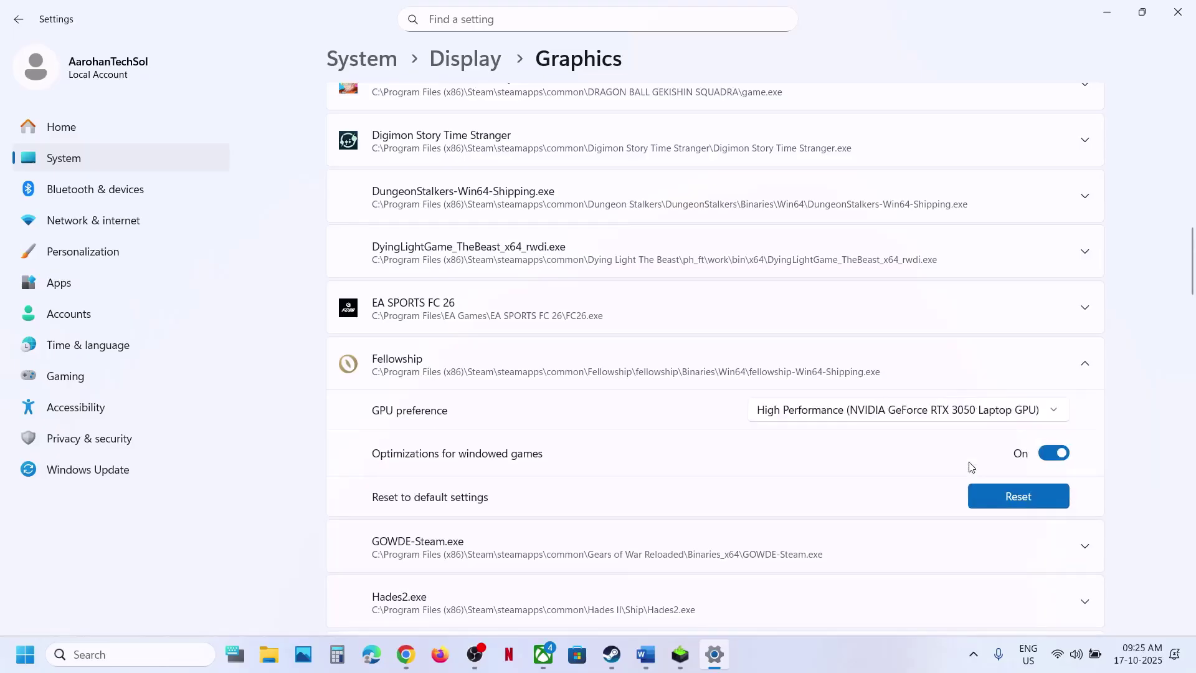
Close Graphics settings and open Fellowship's Properties from the Steam library.
click(1186, 14)
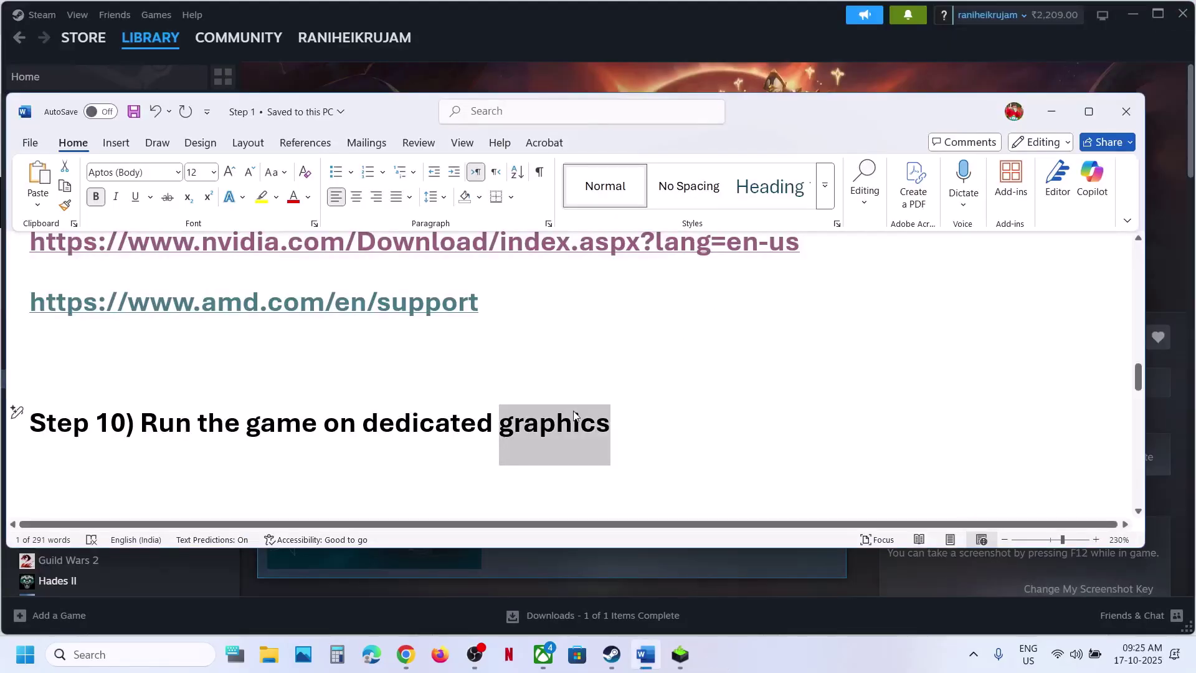
scroll(573, 410, down, 3)
scroll(574, 410, up, 1)
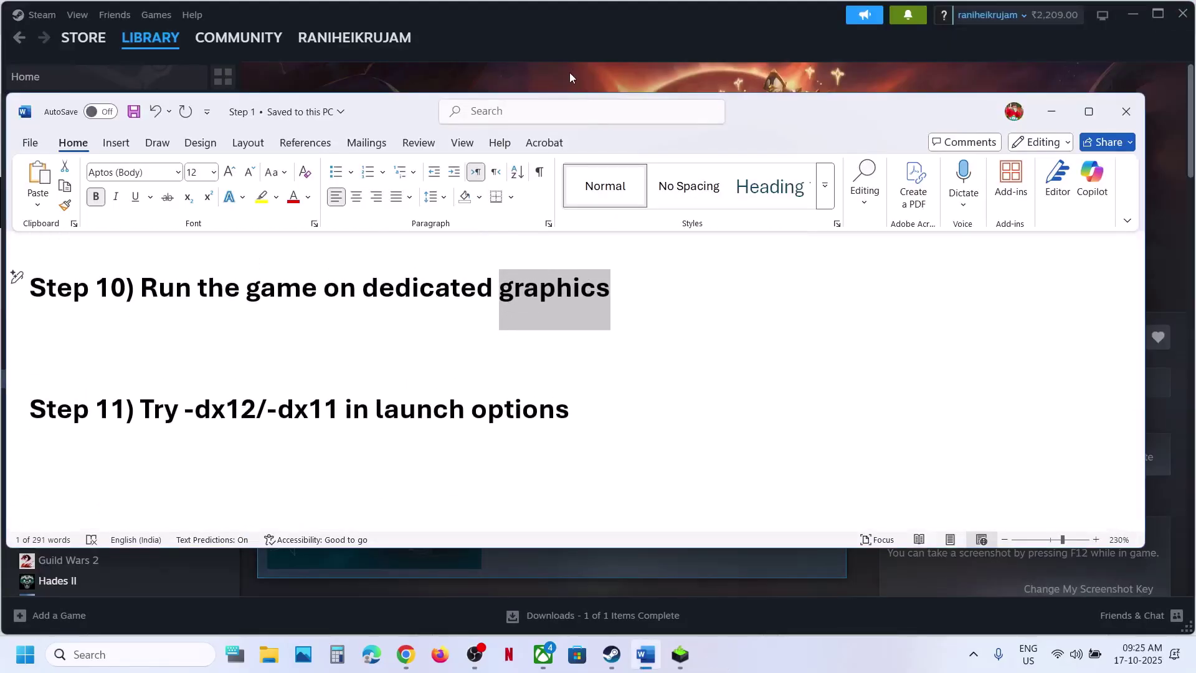
click(570, 73)
right_click(116, 379)
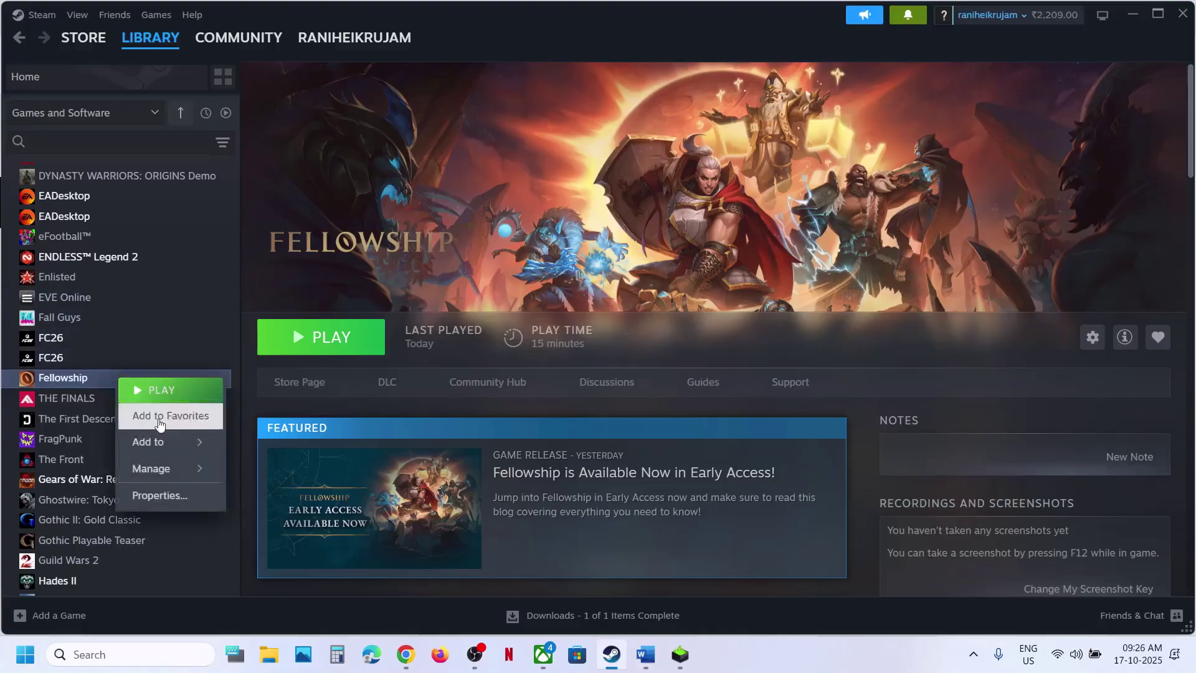
click(172, 510)
Delete the -dx12 launch option so the field is empty, then close Properties.
click(542, 263)
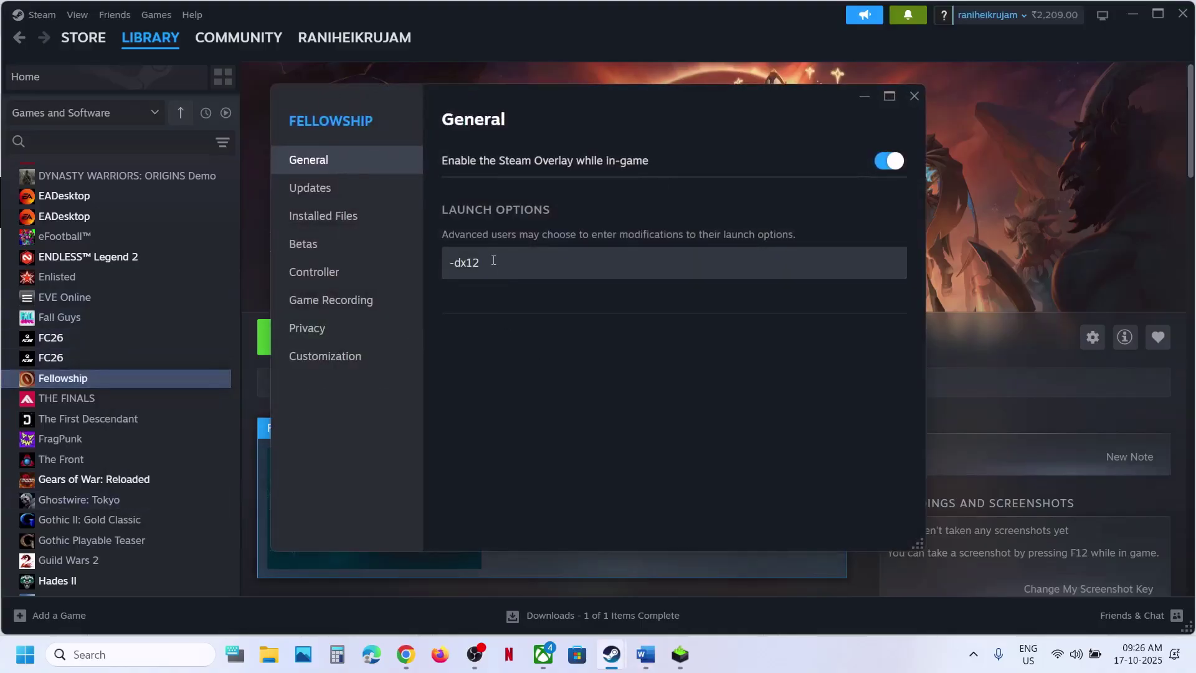
key(ctrl+a)
text(-)
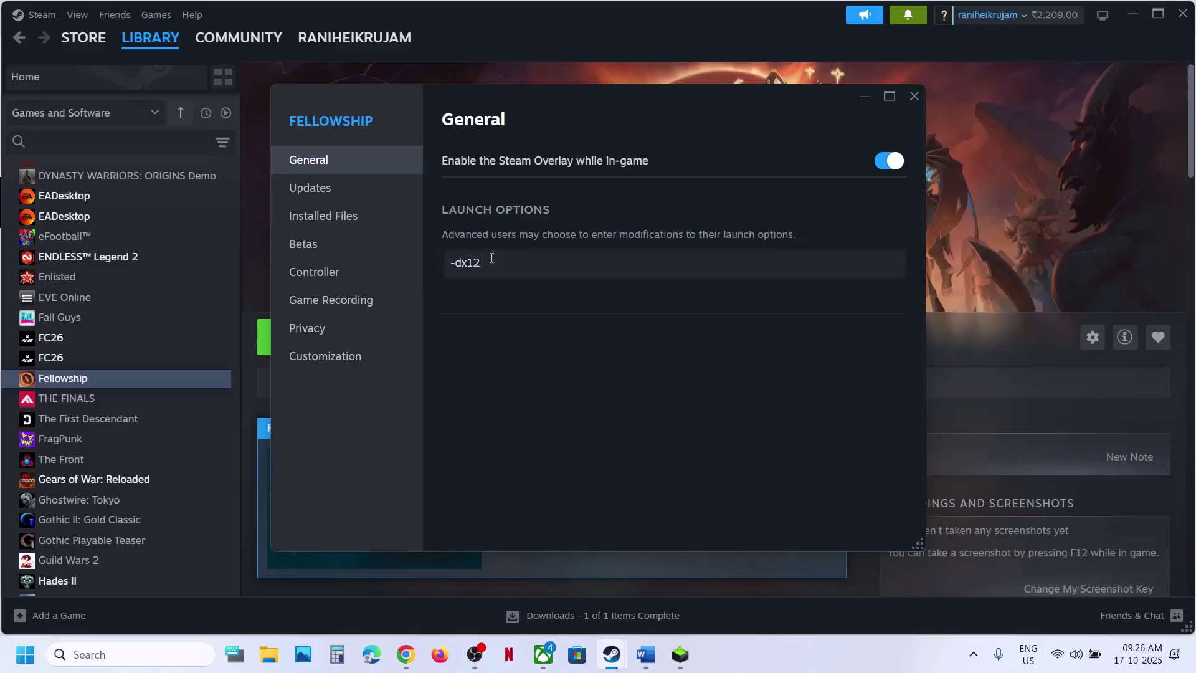
click(548, 262)
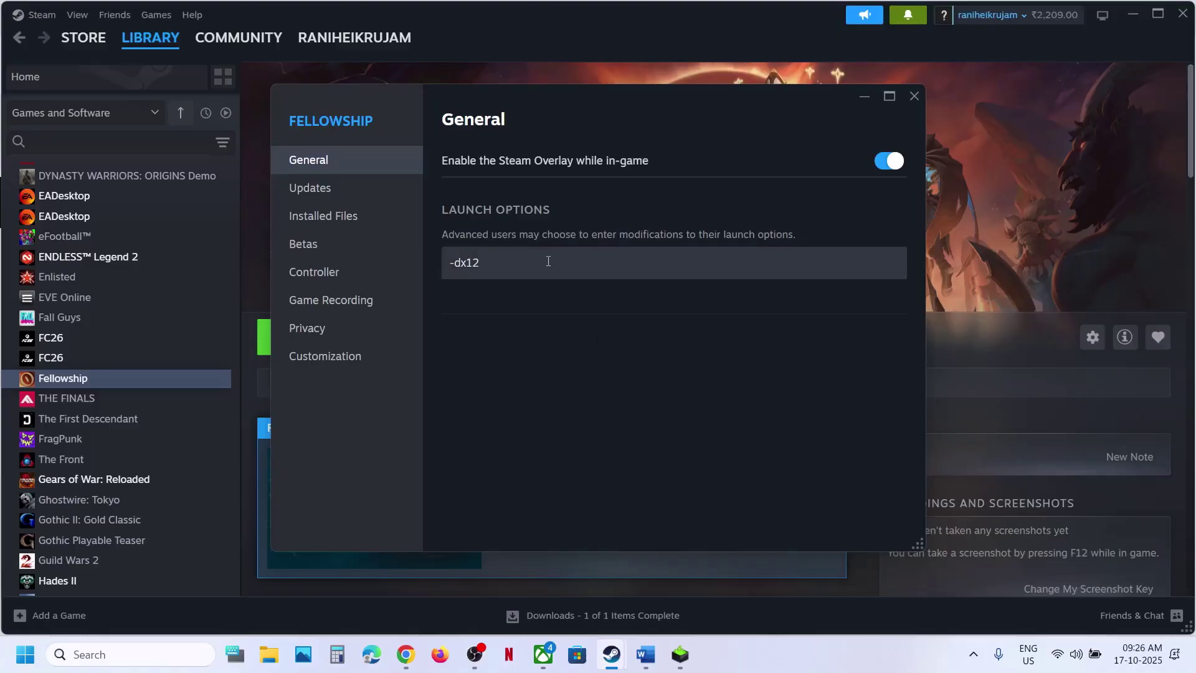
key(ctrl+a)
key(BackSpace)
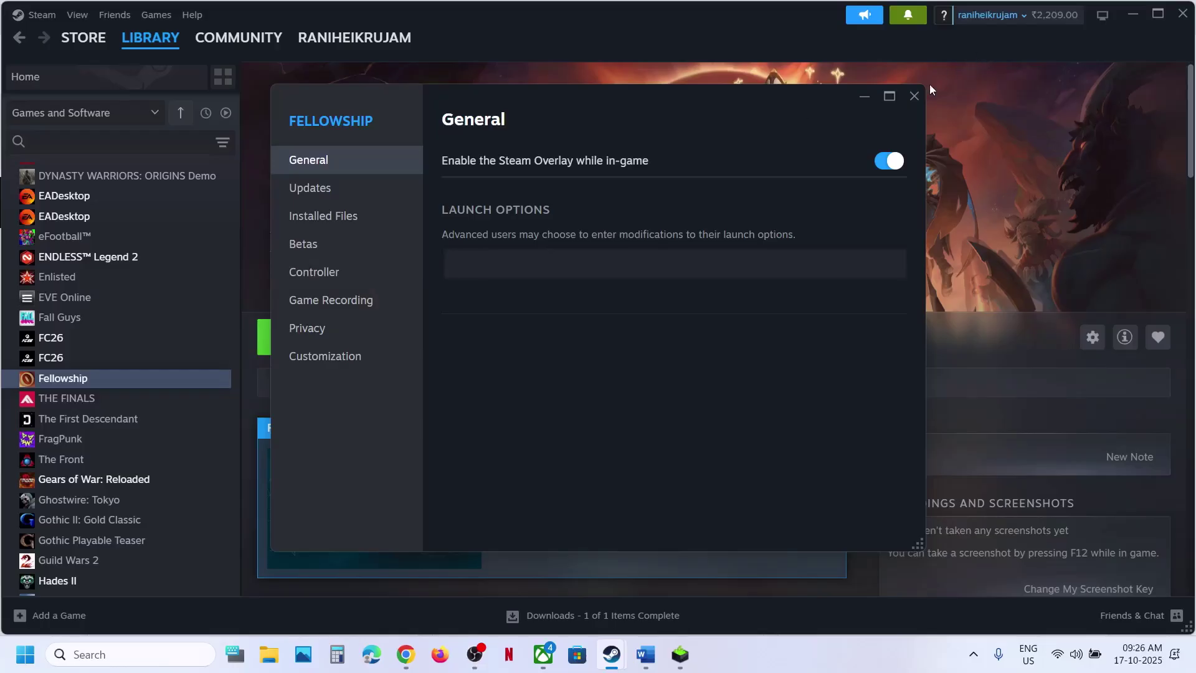
click(915, 97)
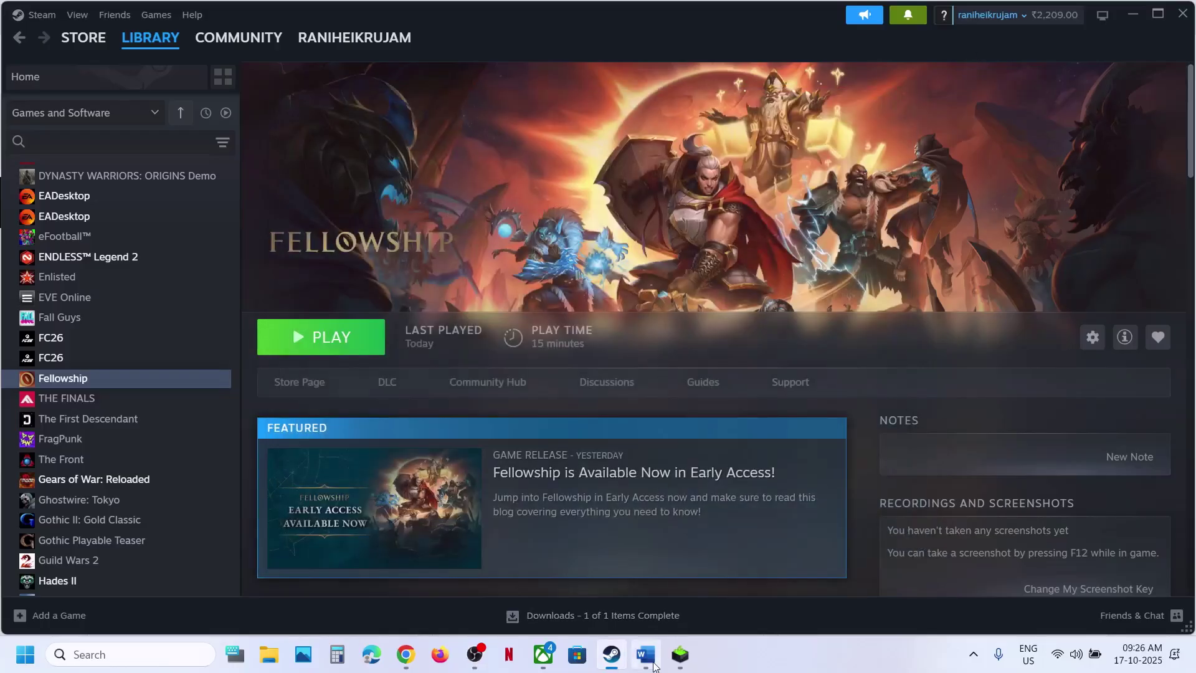
click(645, 655)
Copy 'Install Visual C++ Files' from the guide and search it in a new Chrome tab.
scroll(416, 386, down, 2)
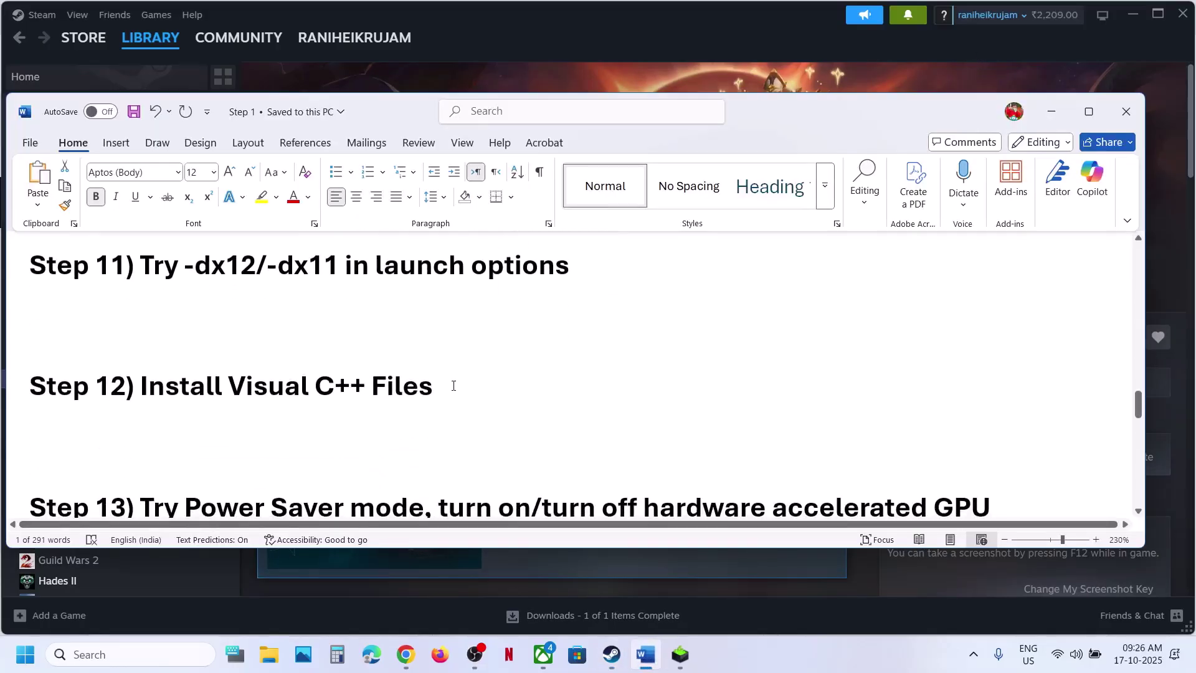
drag(432, 388, 178, 392)
key(ctrl+c)
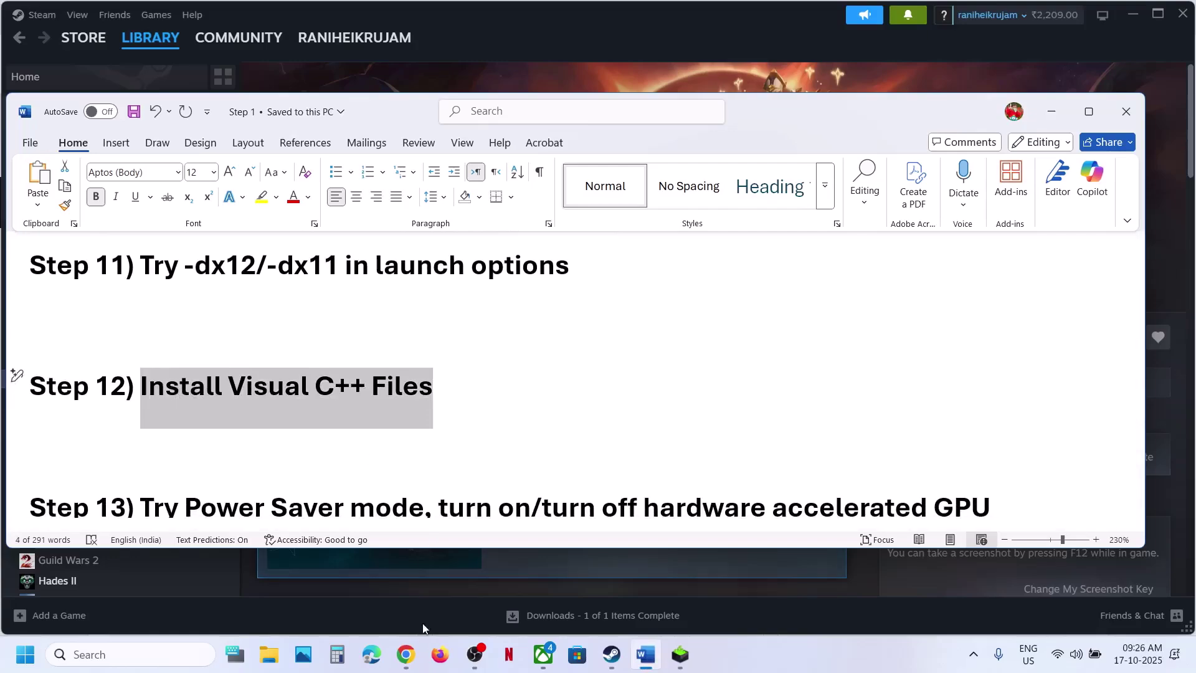
click(418, 637)
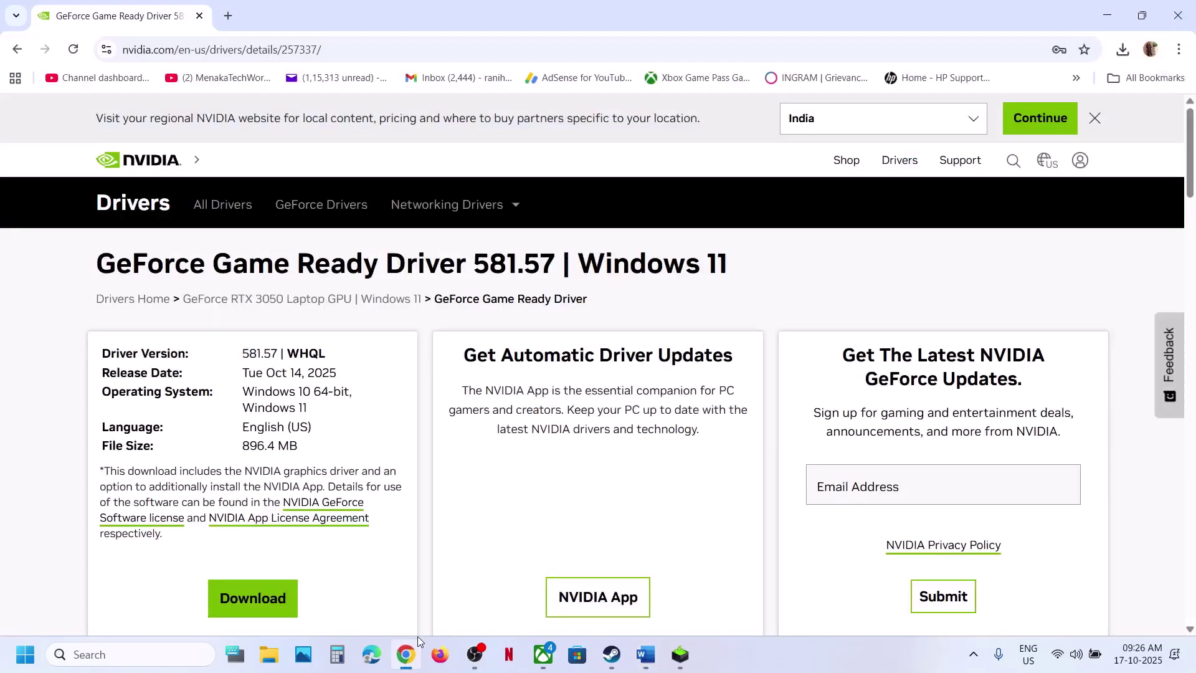
click(226, 15)
key(ctrl+v)
key(Return)
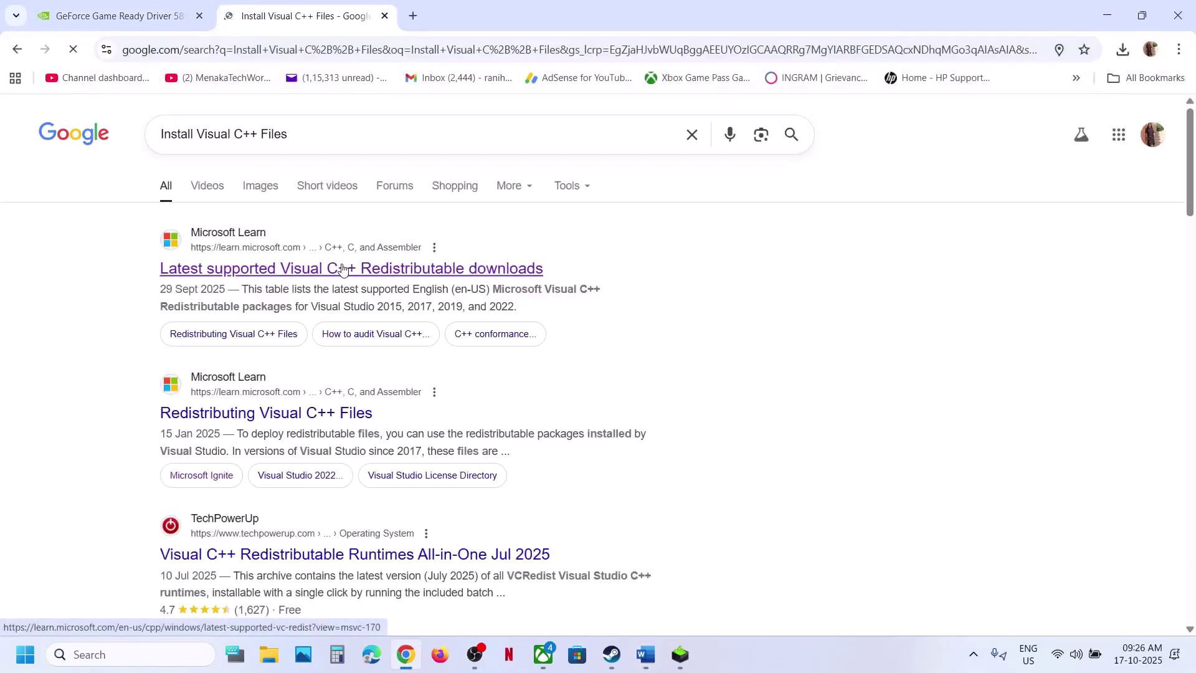
Download the x86 Visual C++ redistributable, run it and start Repair, approving UAC.
scroll(479, 361, down, 8)
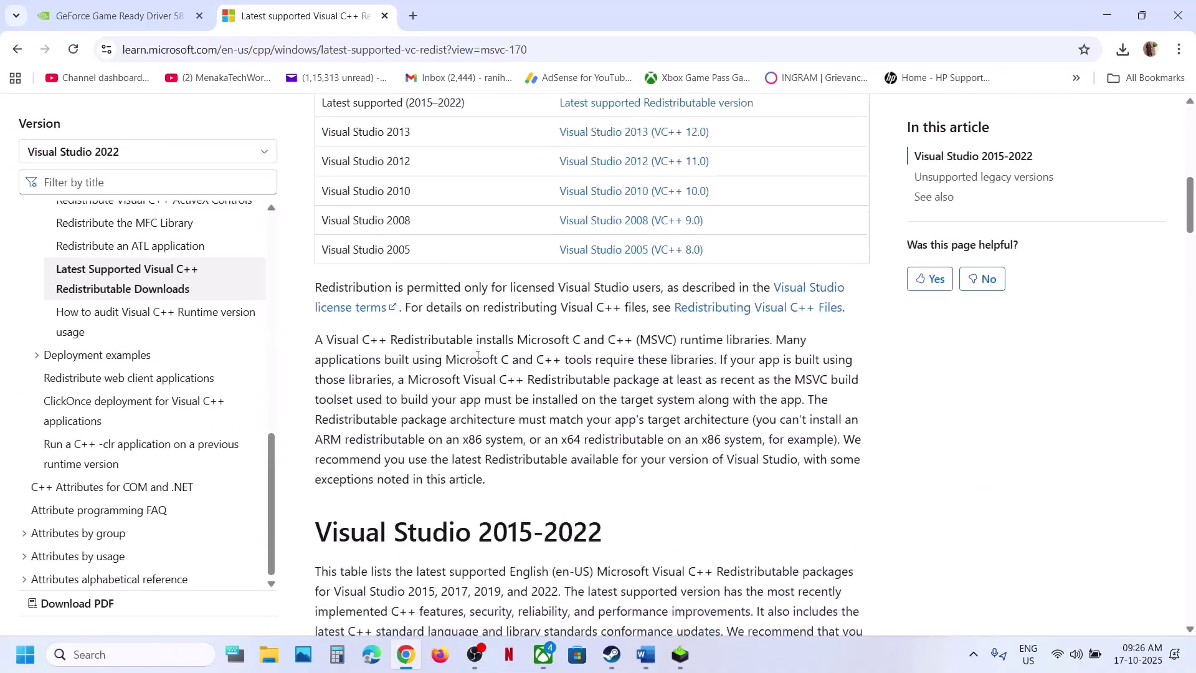
scroll(535, 393, down, 10)
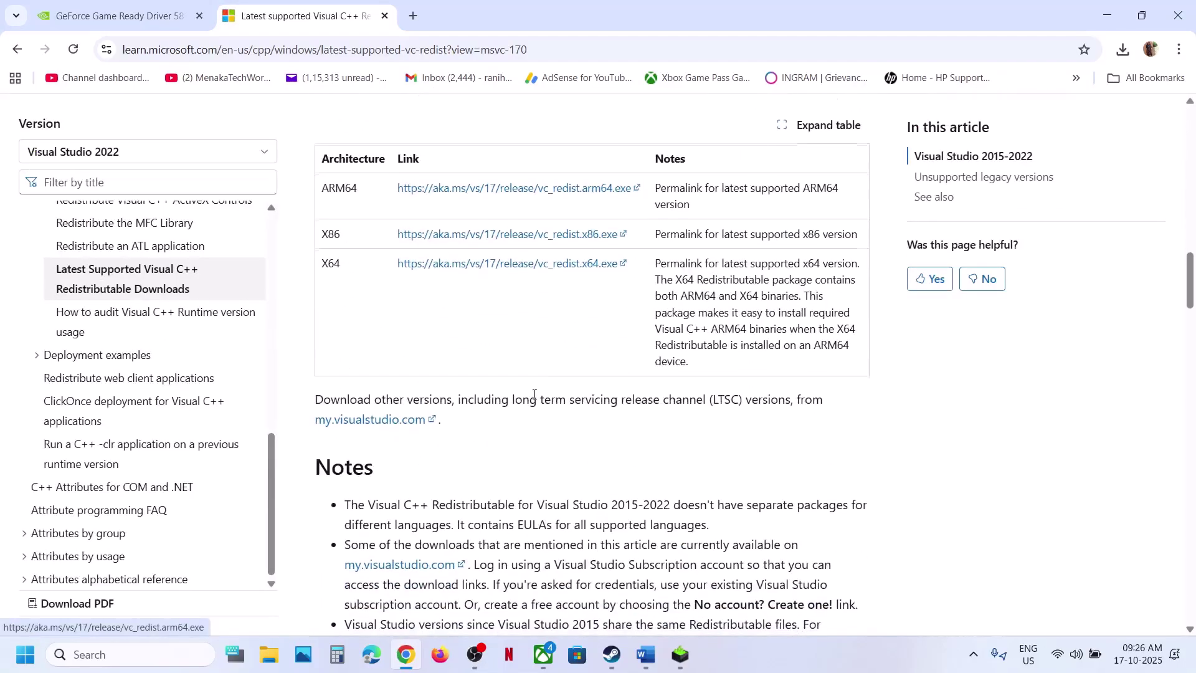
scroll(536, 399, up, 4)
click(515, 349)
click(1050, 94)
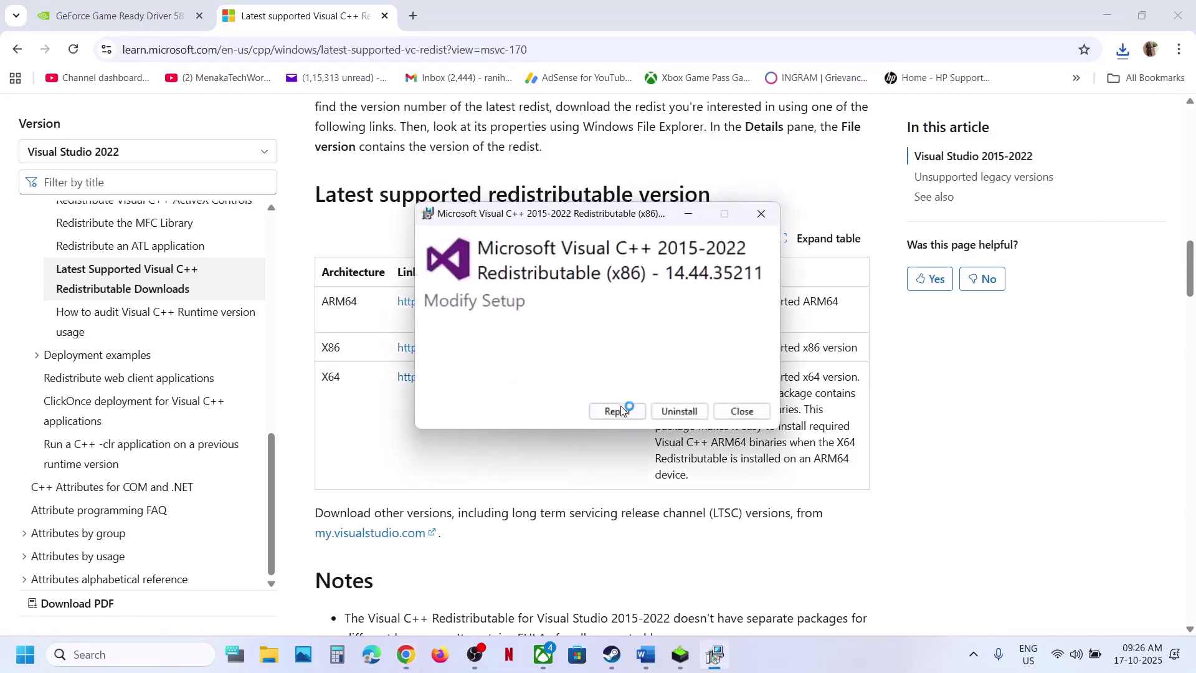
click(620, 407)
click(519, 443)
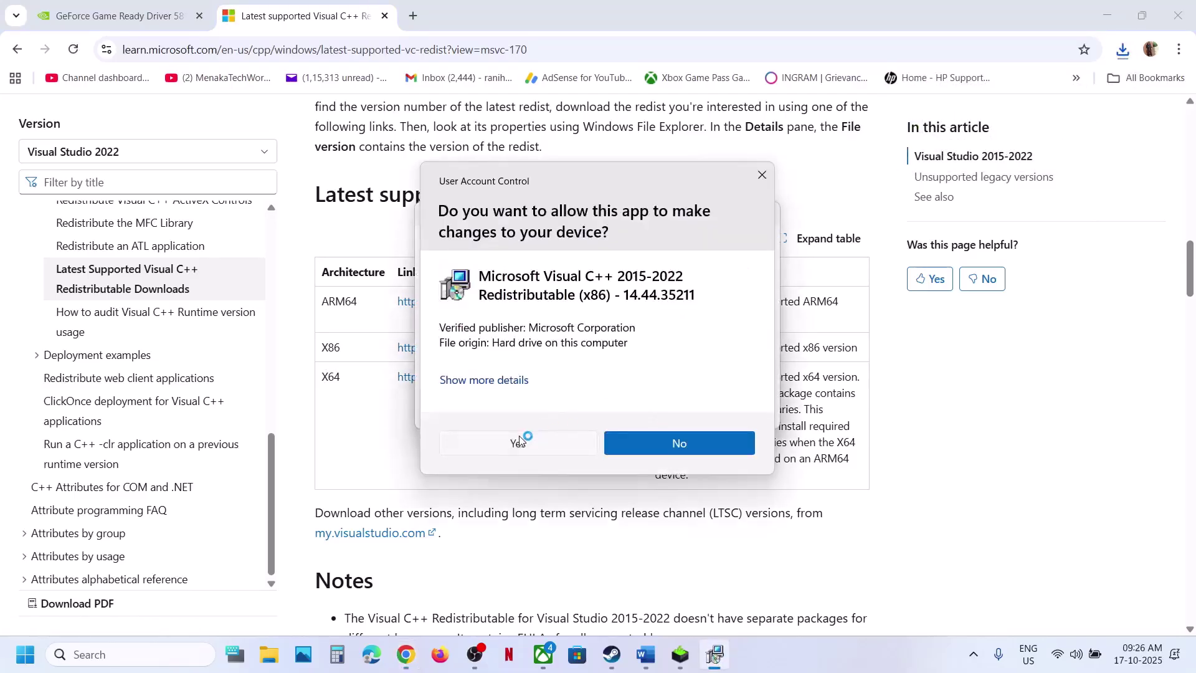
double_click(330, 376)
click(714, 654)
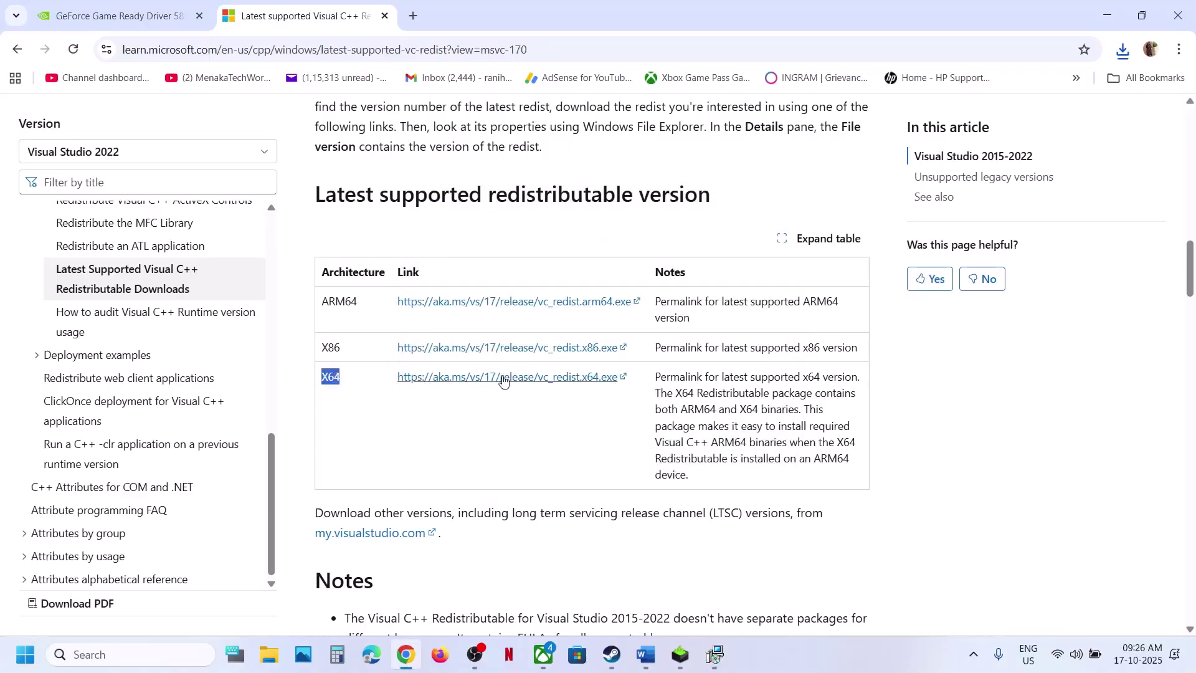
Run the downloaded x64 redistributable and start its Repair alongside the x86 setup.
click(1127, 54)
click(972, 118)
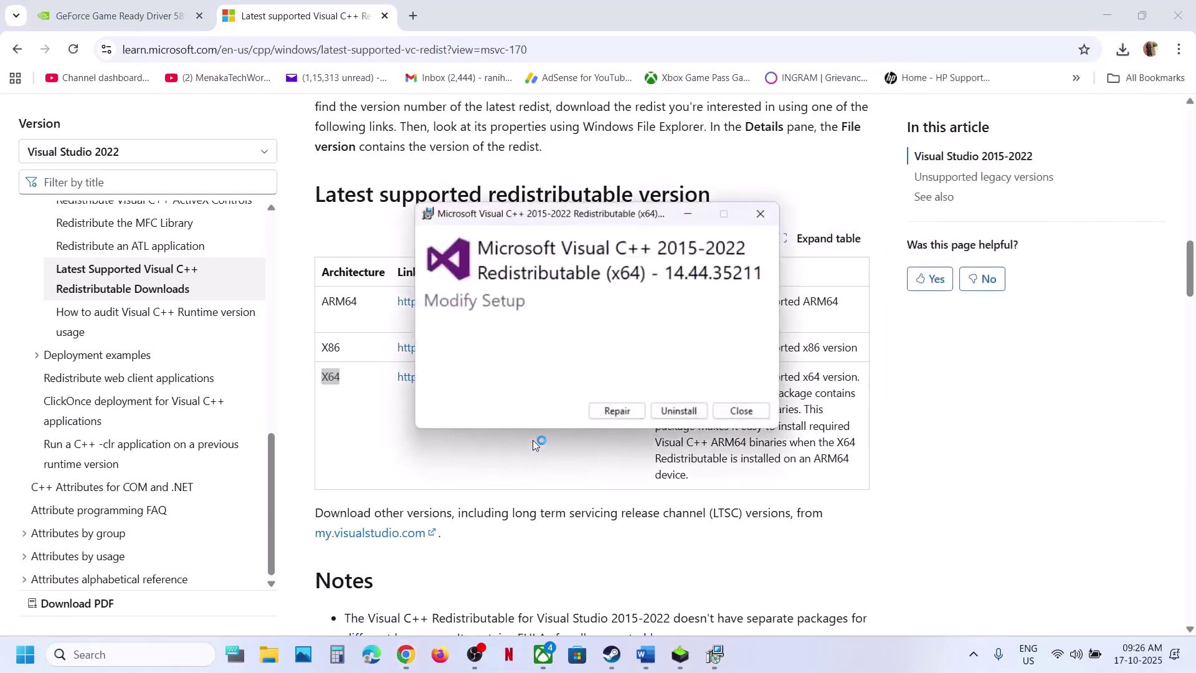
click(611, 409)
click(546, 446)
click(716, 656)
drag(604, 218, 261, 272)
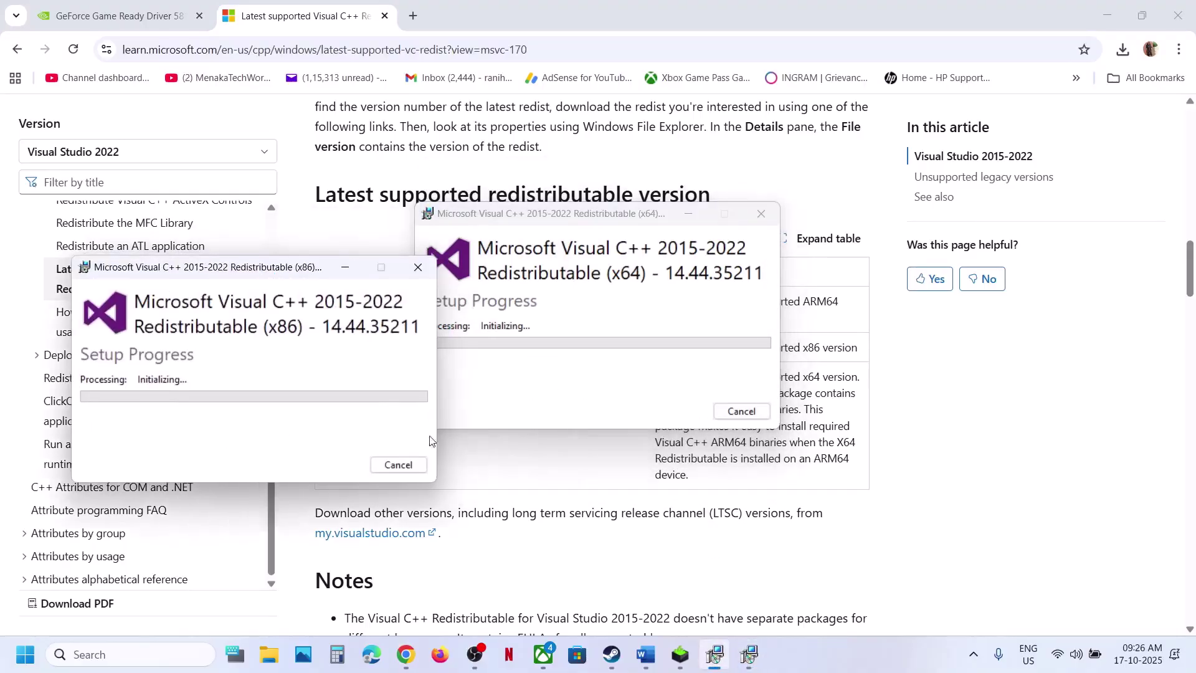
click(484, 484)
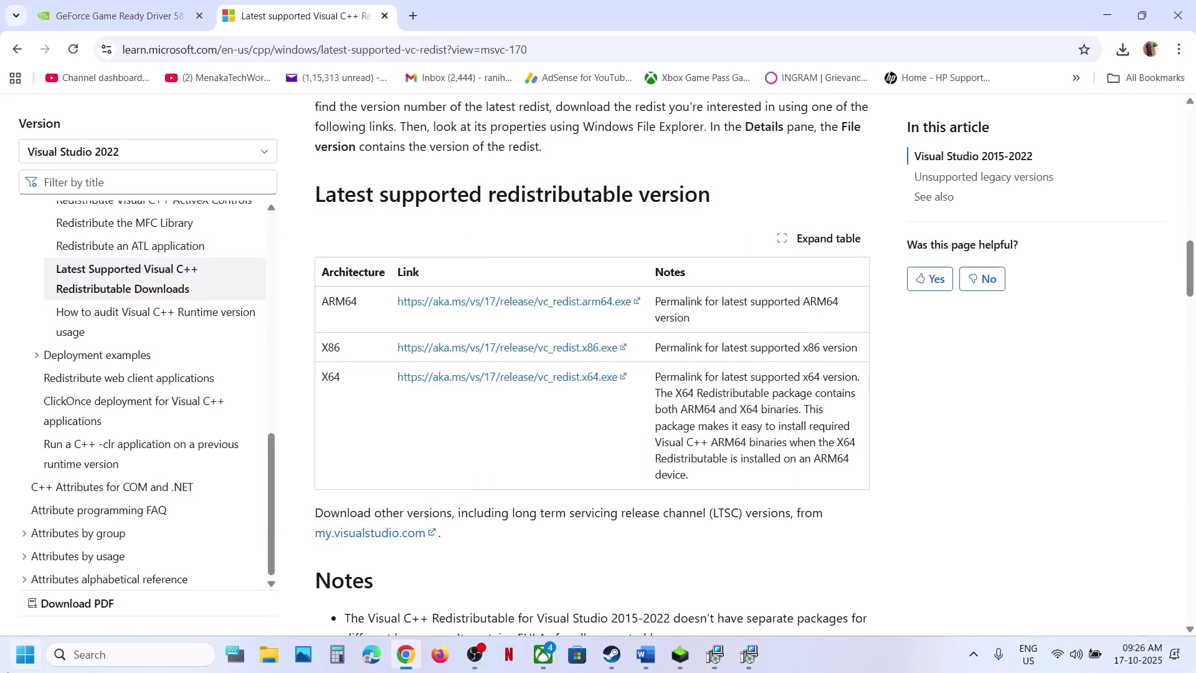
Check the Start menu power options and dismiss them without restarting.
key(super)
click(452, 600)
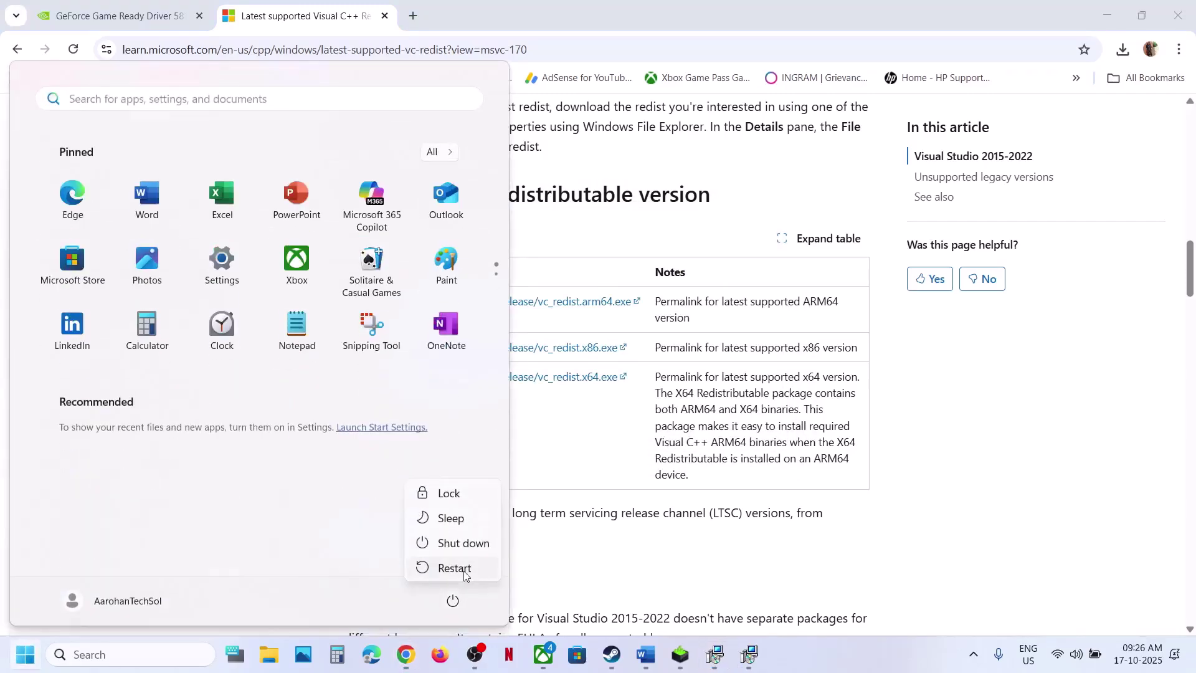
click(646, 655)
scroll(460, 405, down, 2)
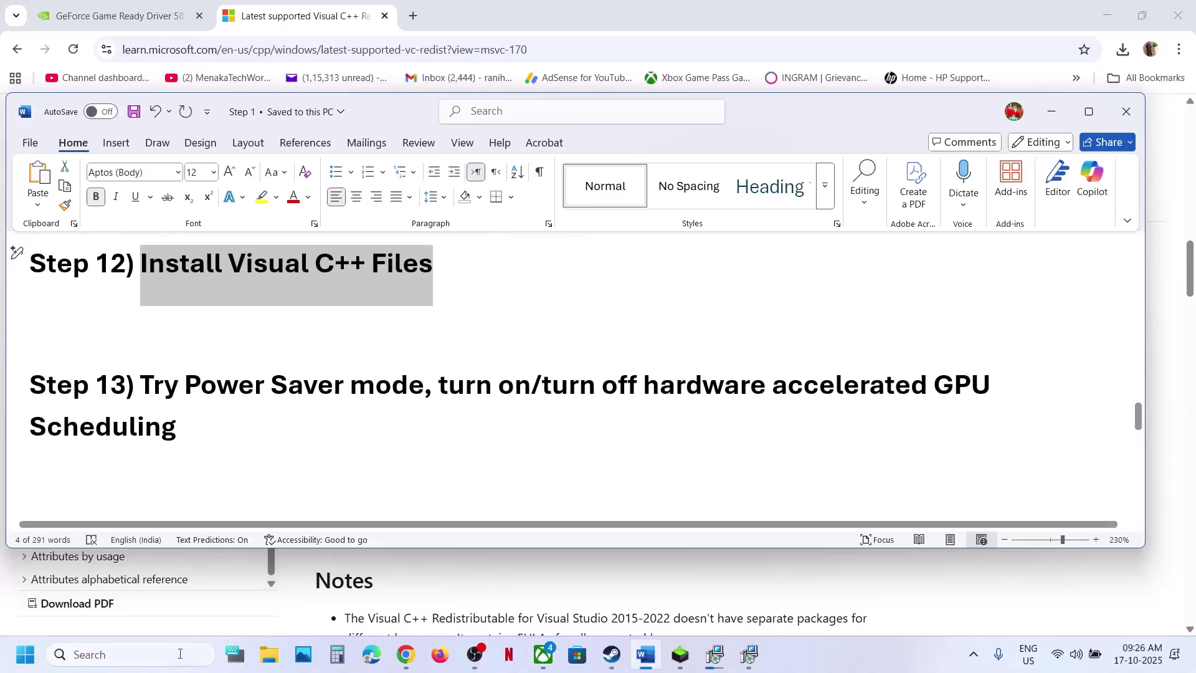
Open Power Options through Control Panel > Hardware and Sound.
click(155, 660)
text(co)
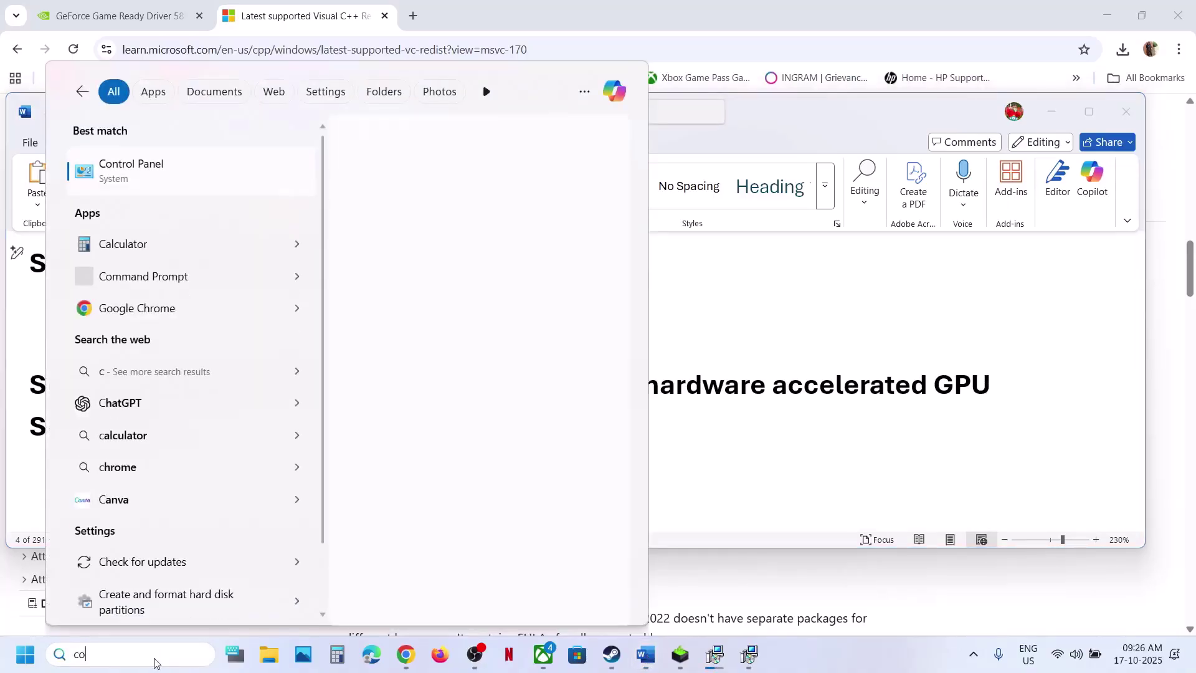
key(Return)
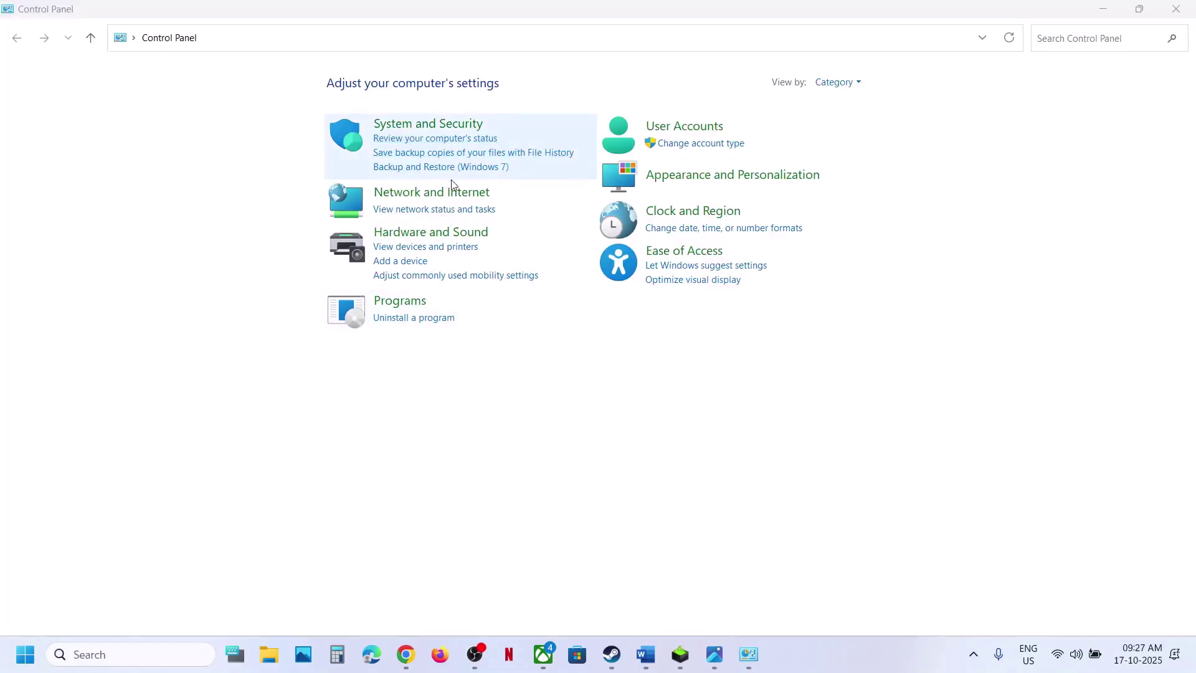
click(436, 233)
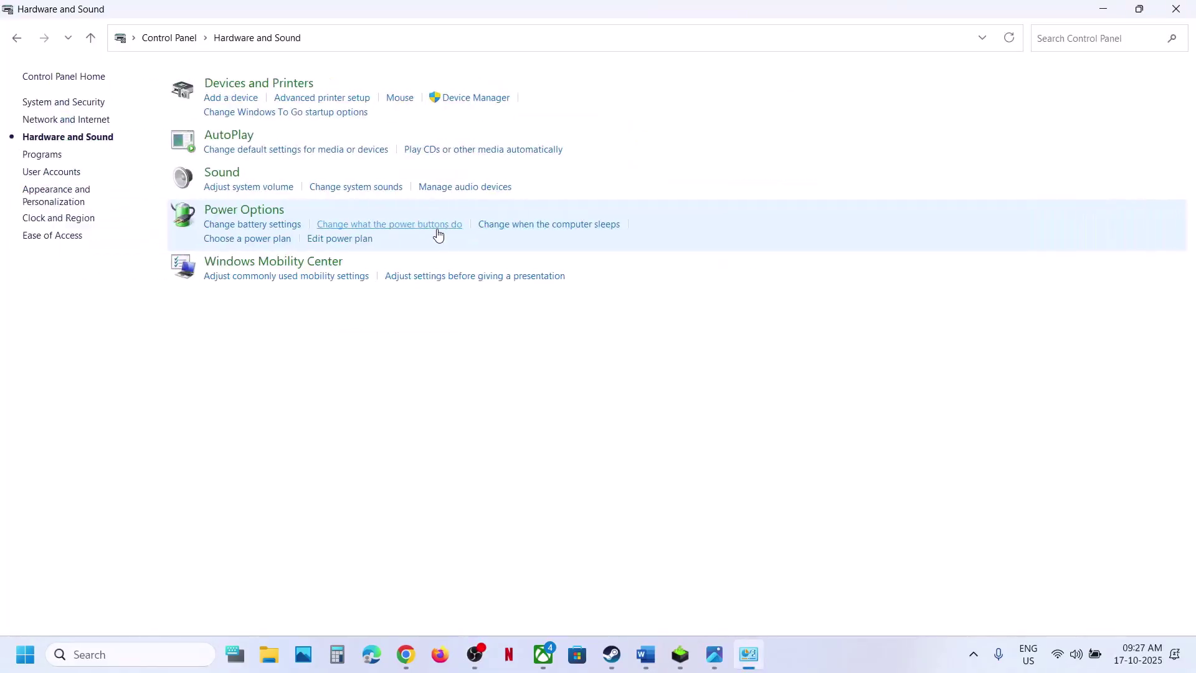
click(249, 214)
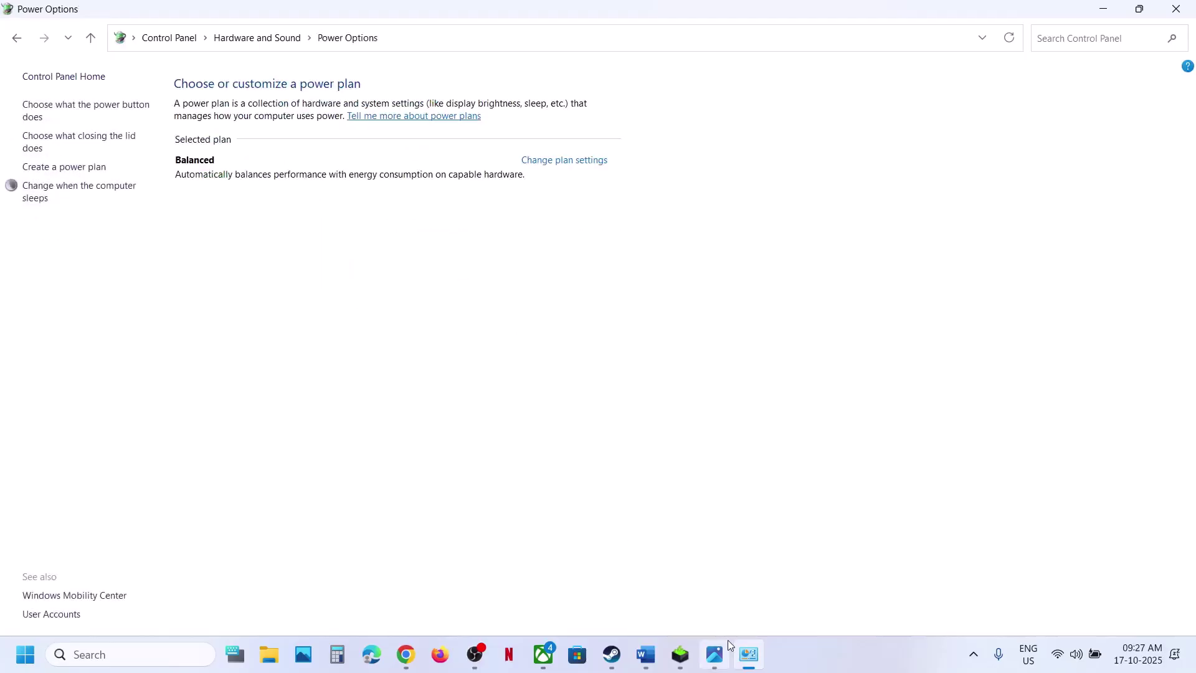
Compare the Balanced plan with the Power Saver screenshot, close both, and select Step 13's GPU scheduling text.
click(722, 662)
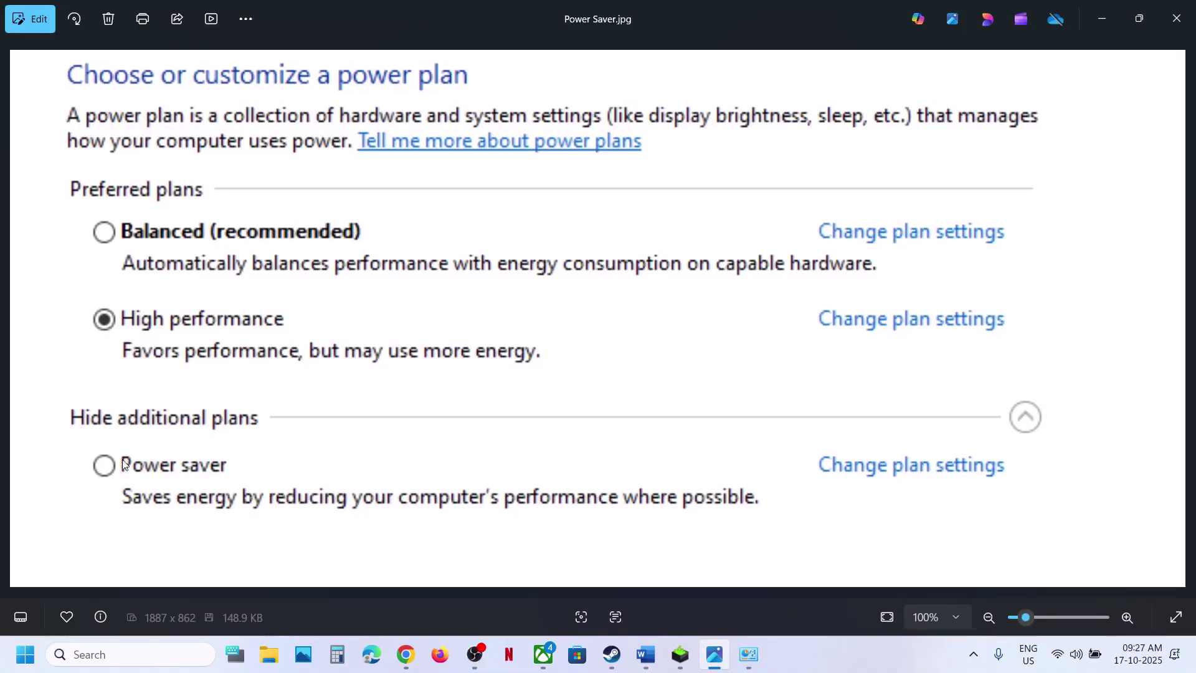
click(1177, 18)
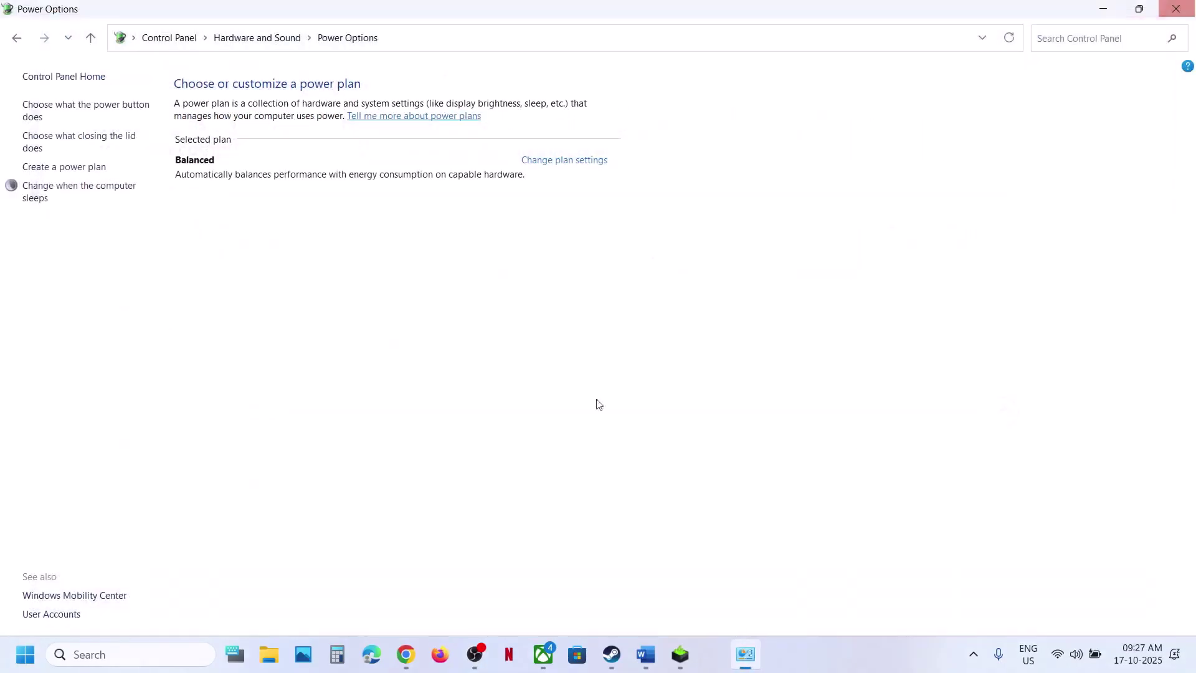
click(1189, 15)
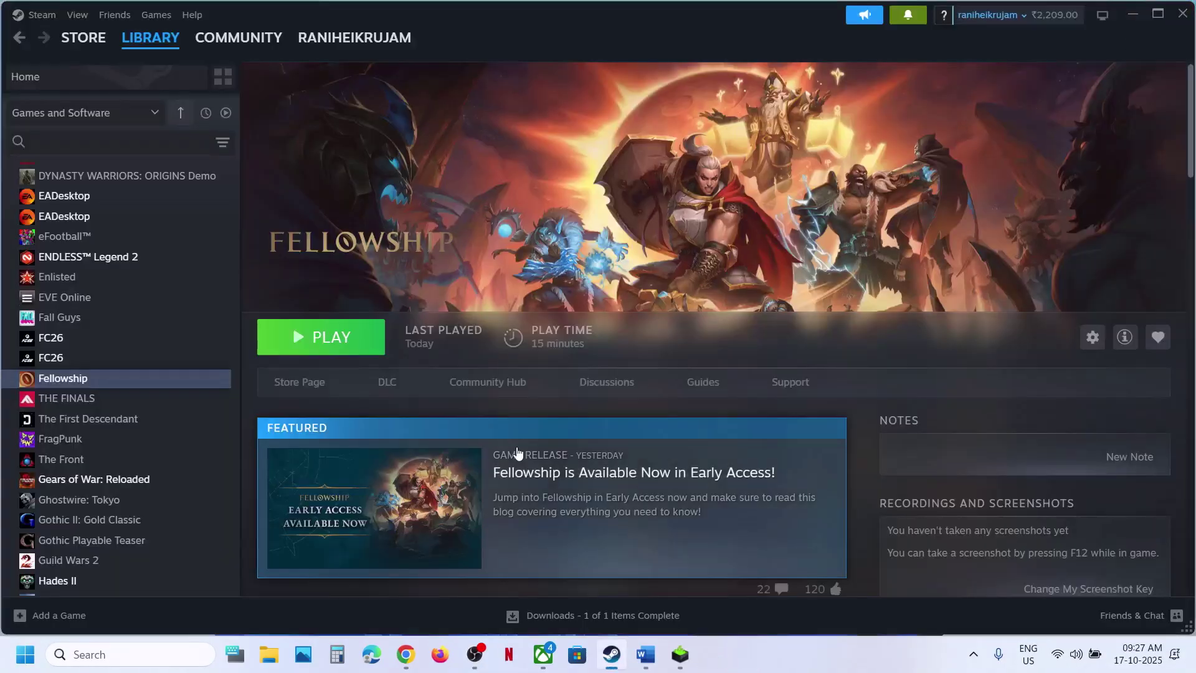
click(645, 654)
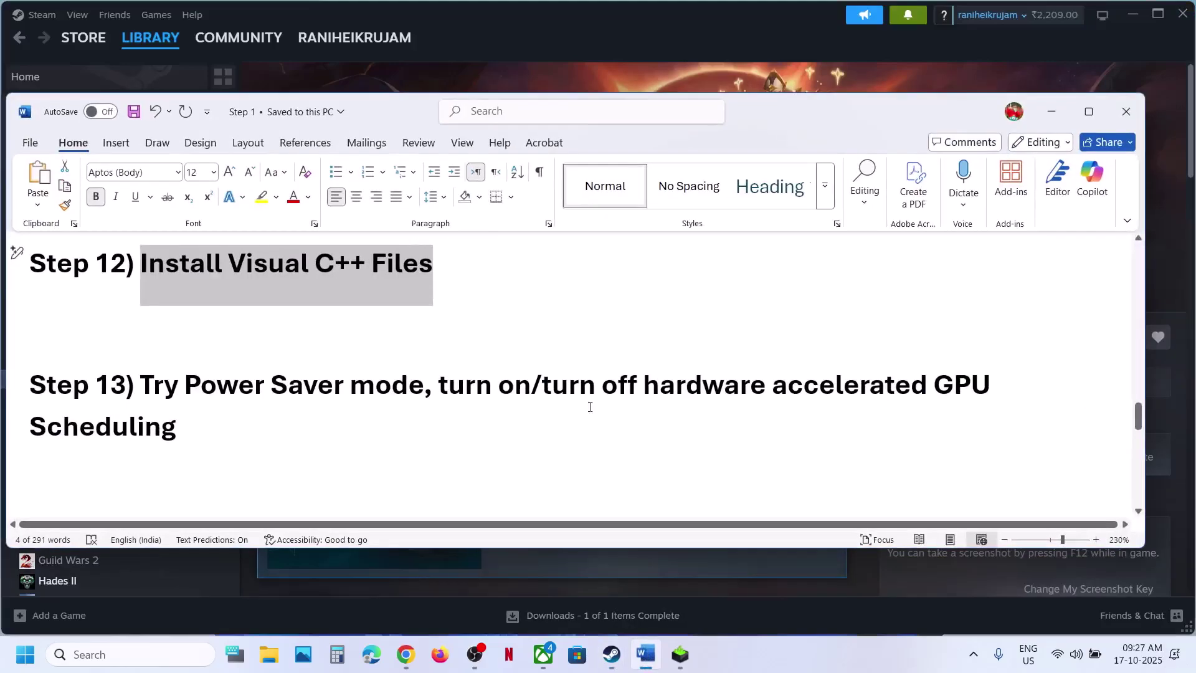
drag(424, 387, 841, 423)
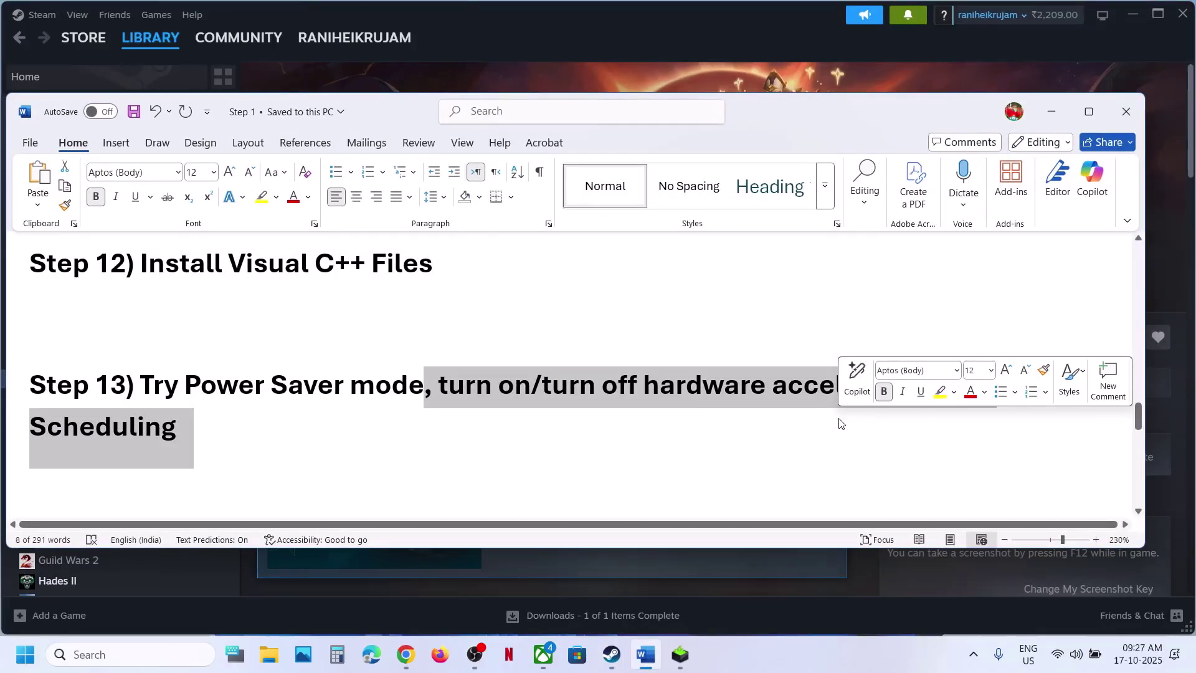
Open Graphics settings by searching 'graphic' and expand the advanced graphics settings.
key(super+i)
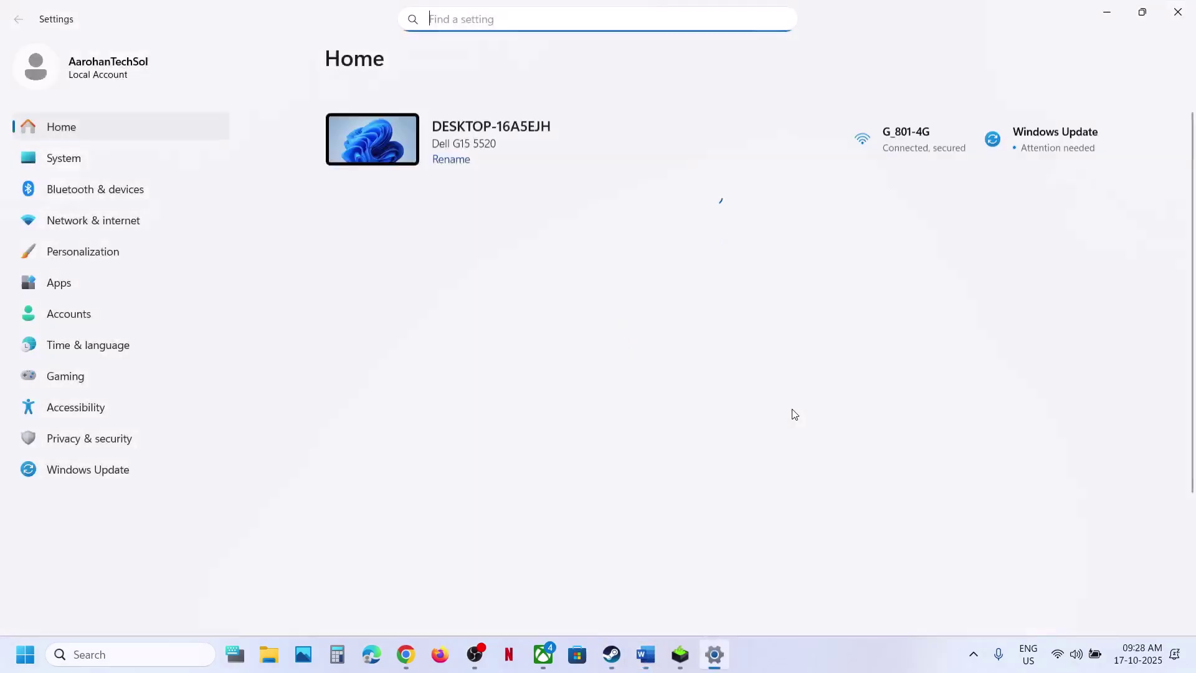
click(142, 654)
text(graph)
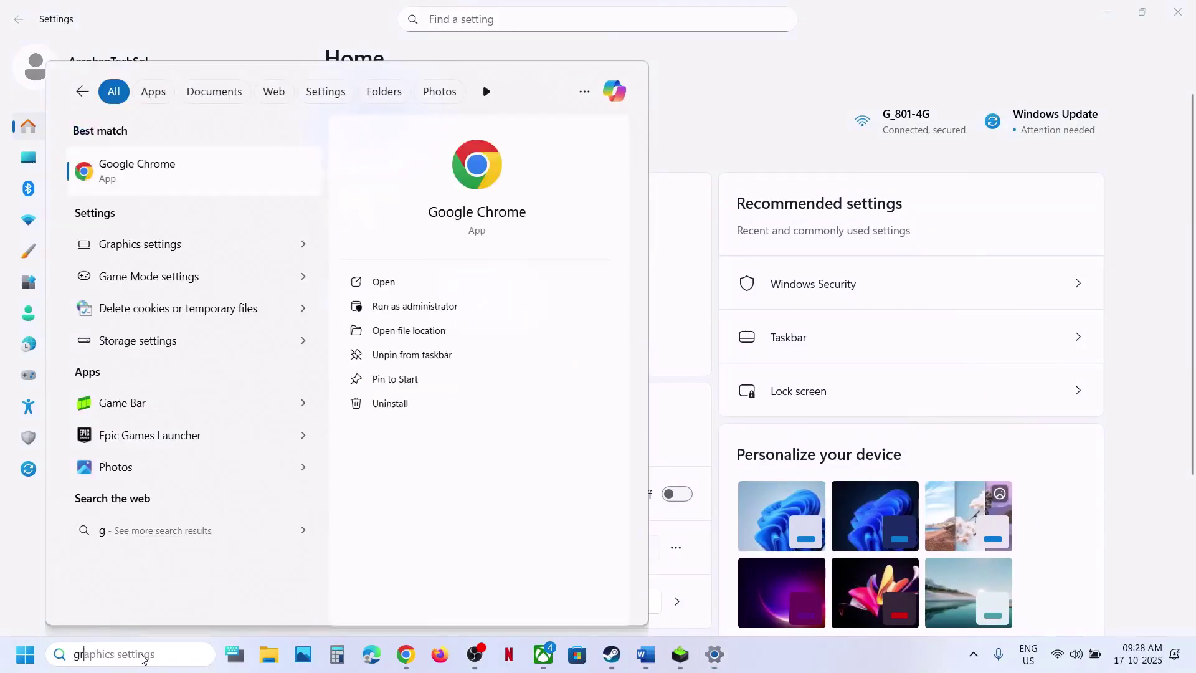
text(ics)
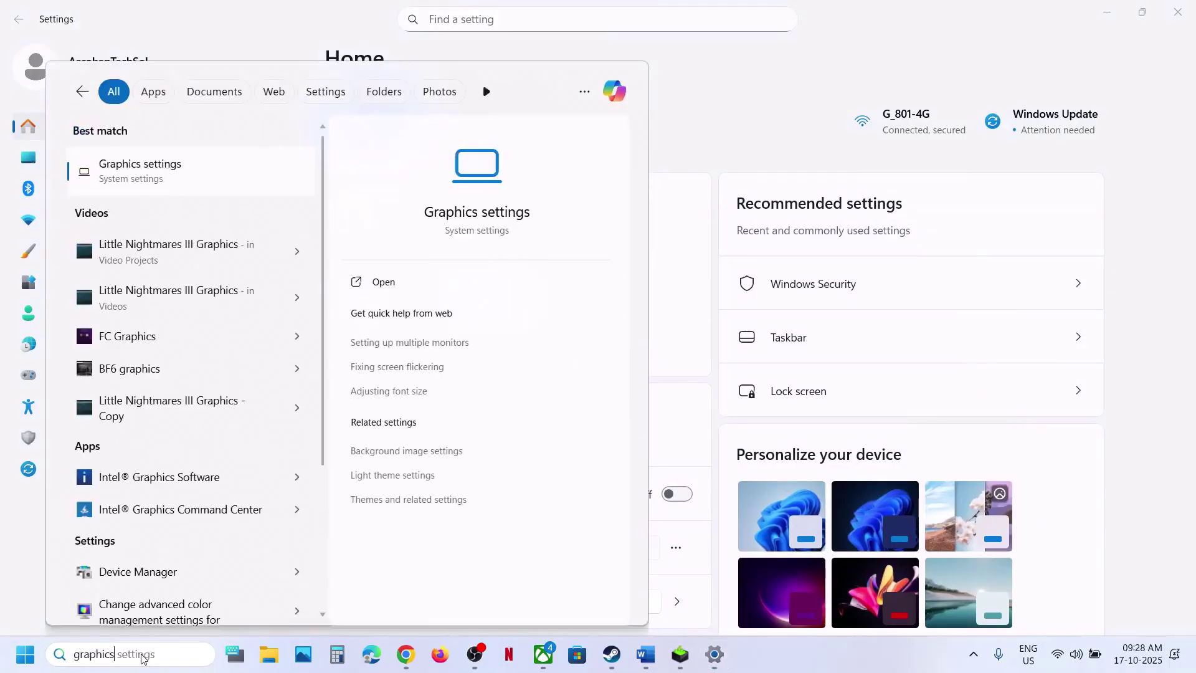
key(Return)
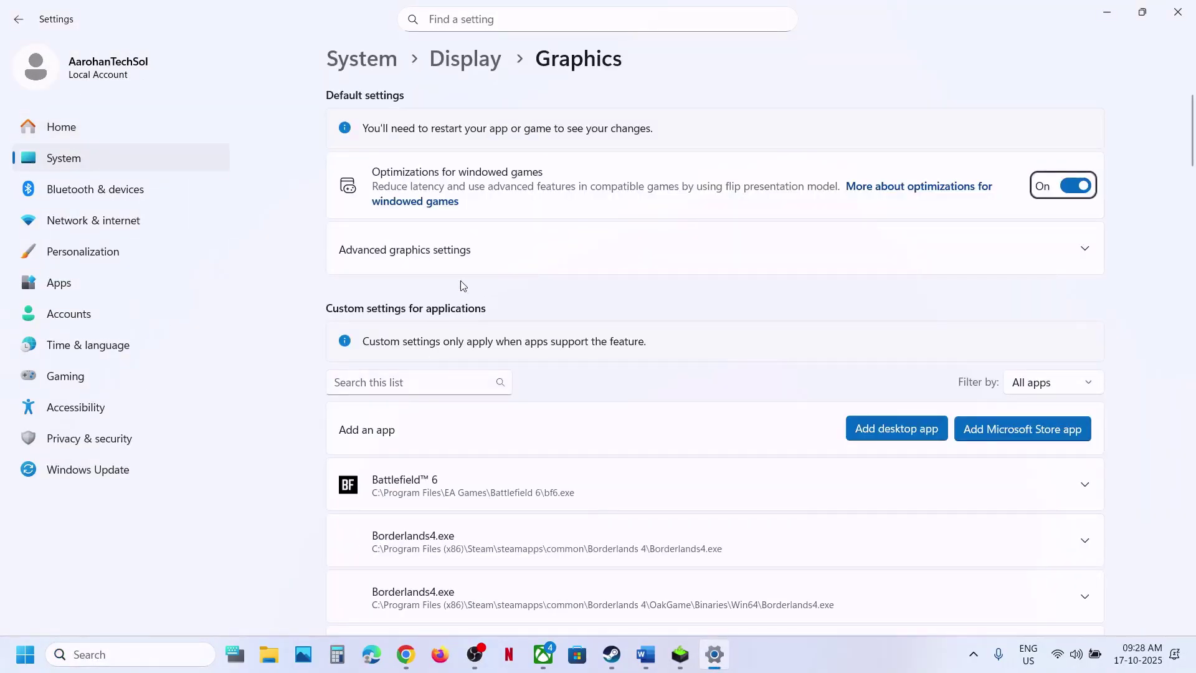
click(410, 268)
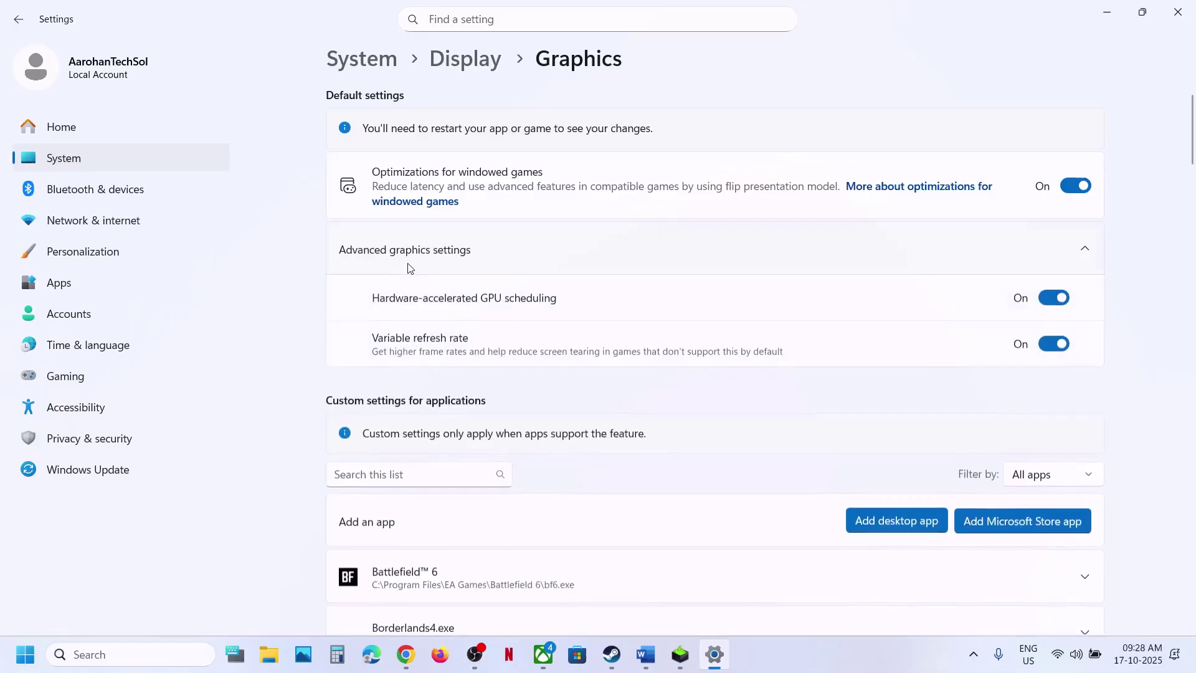
Switch the Hardware-accelerated GPU scheduling toggle to Off.
click(1053, 299)
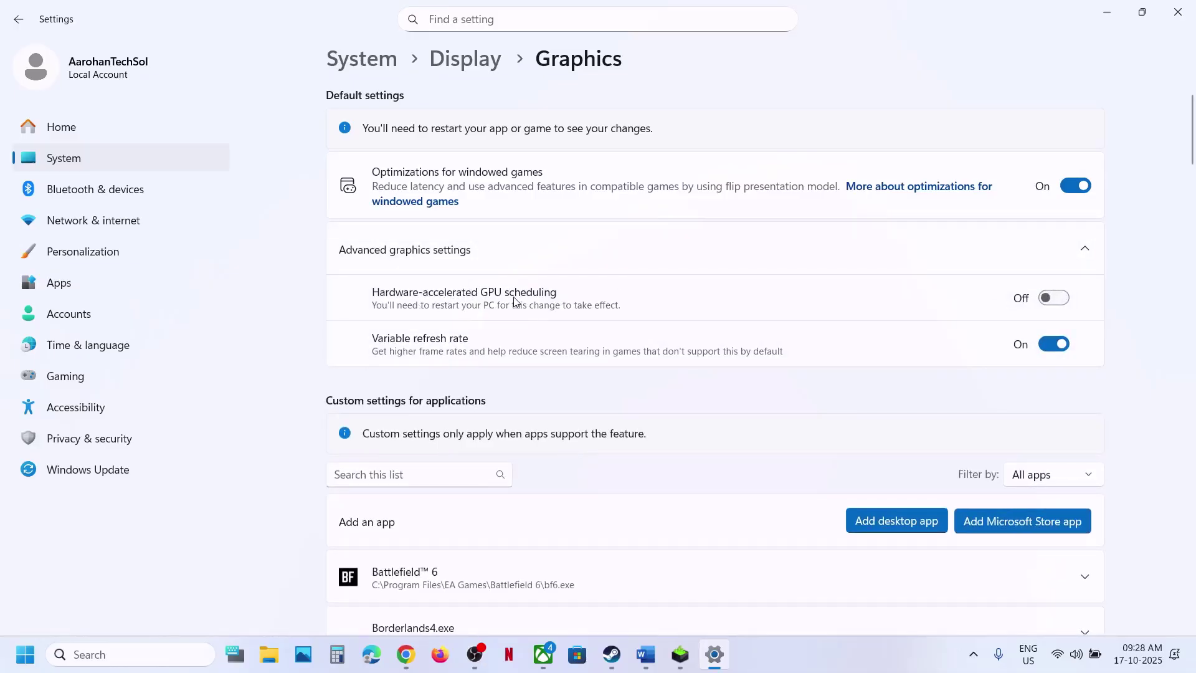
click(1054, 299)
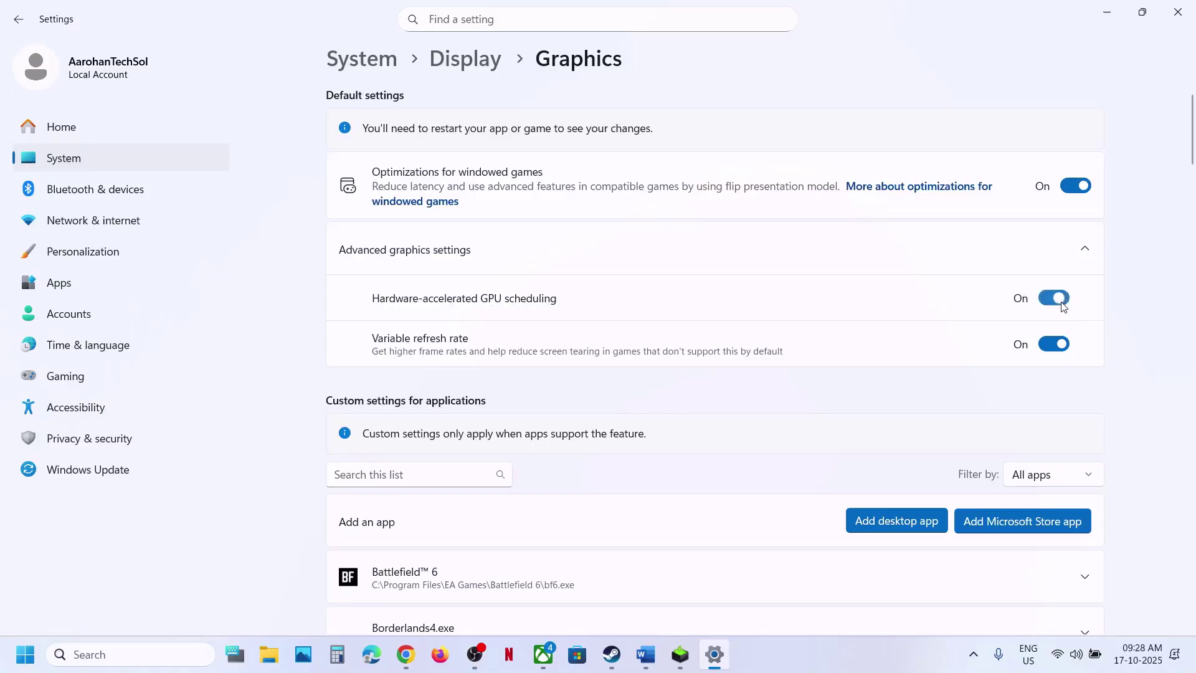
click(612, 654)
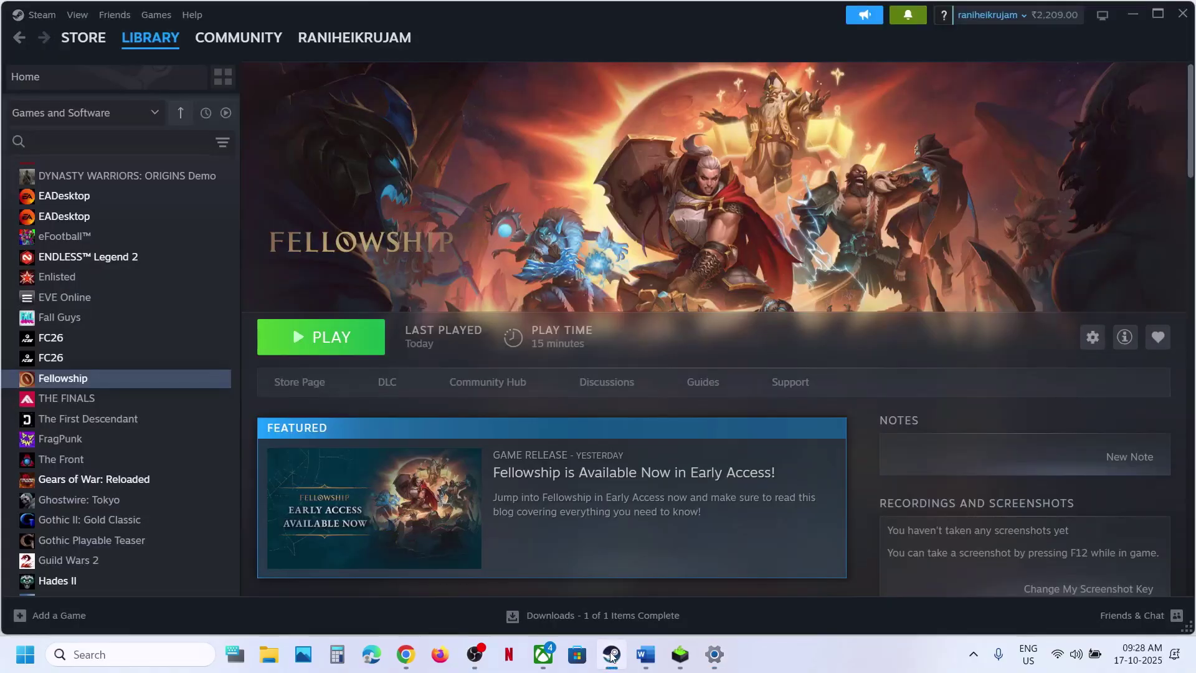
click(612, 654)
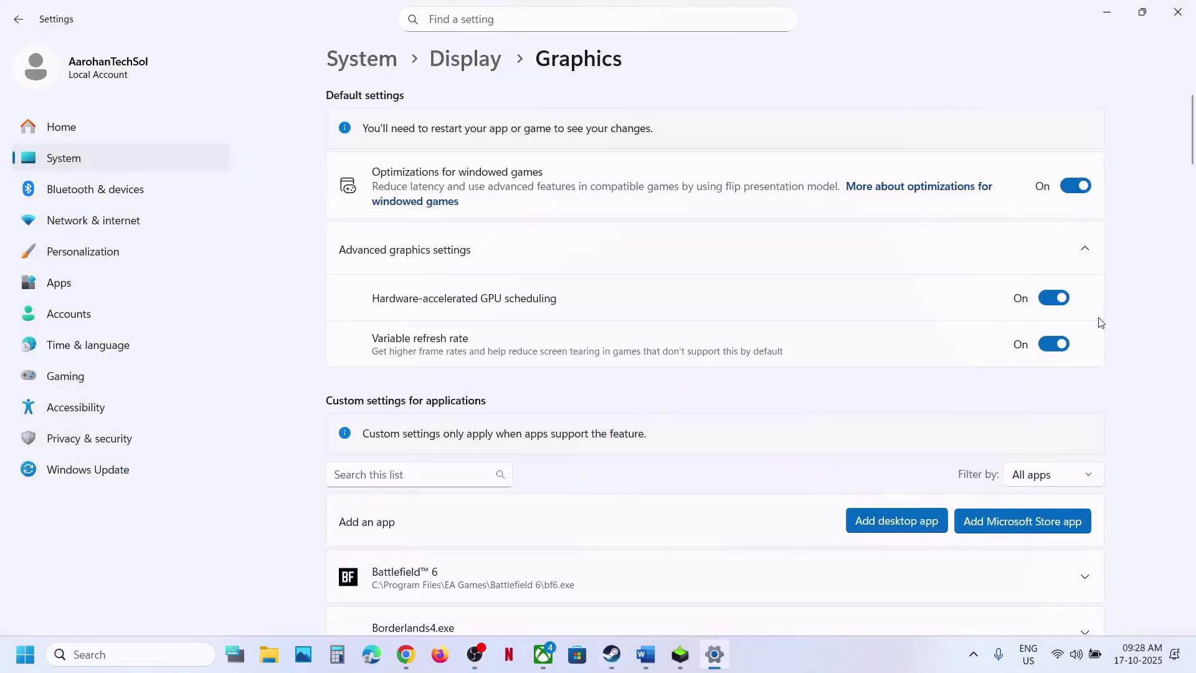
click(1054, 299)
Consult the Word guide, then return to Settings and go to Windows Update.
click(612, 654)
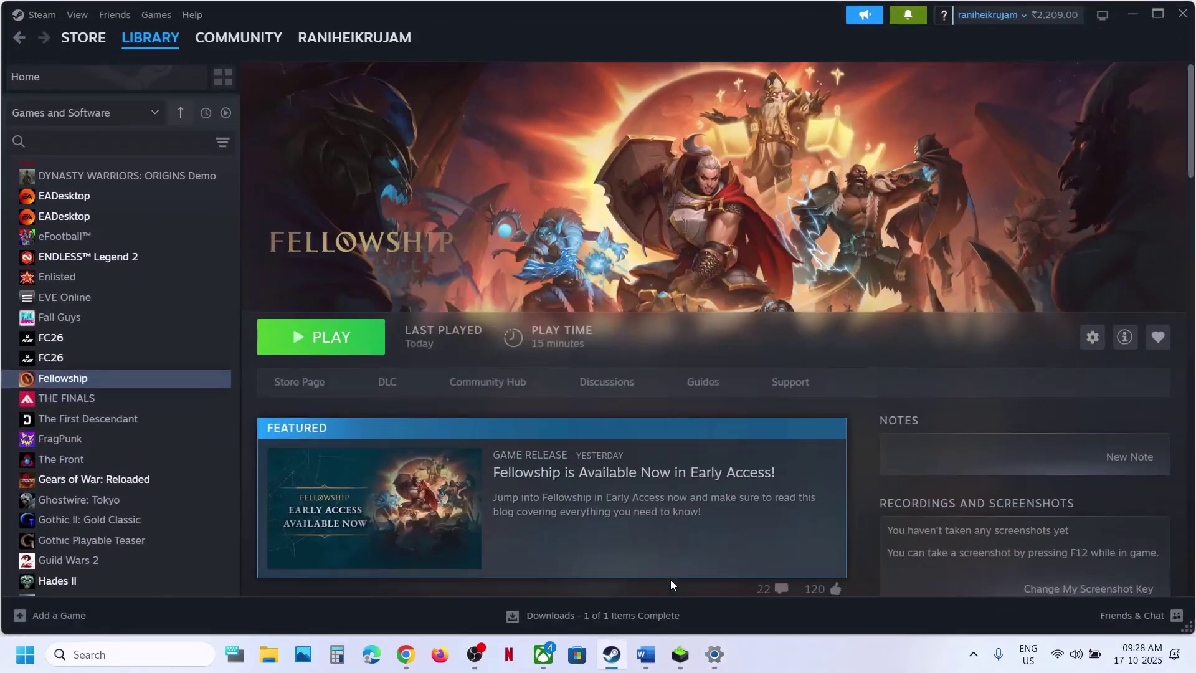
click(645, 654)
scroll(443, 381, down, 2)
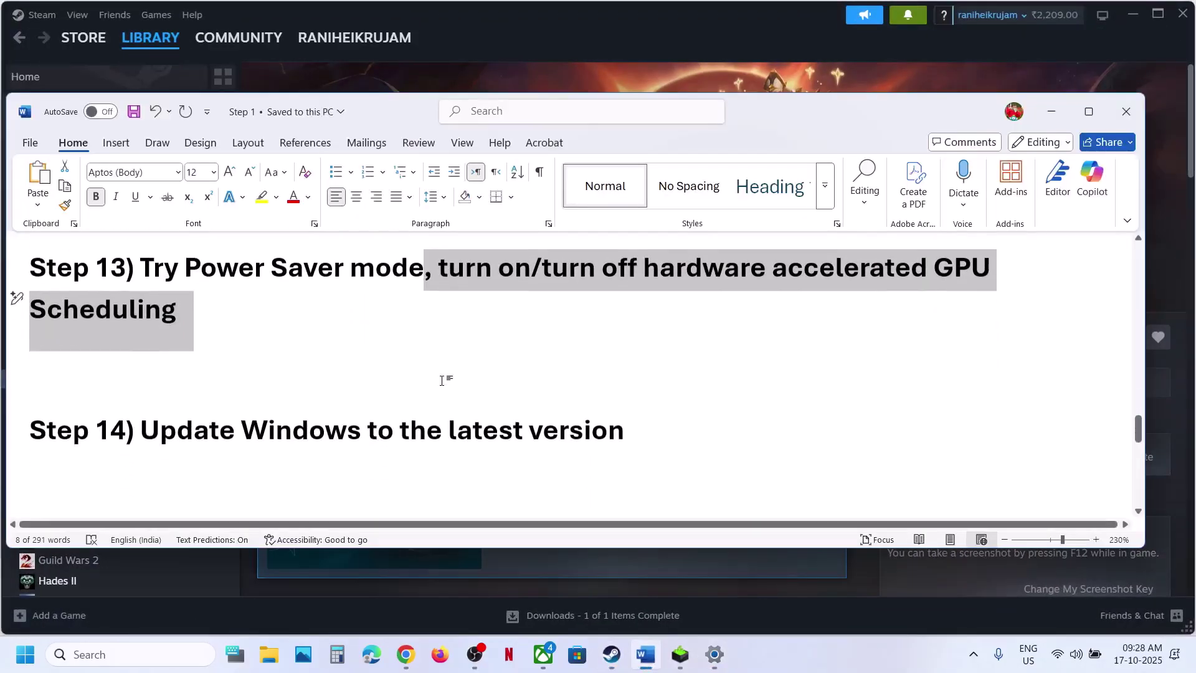
scroll(443, 381, down, 1)
click(714, 654)
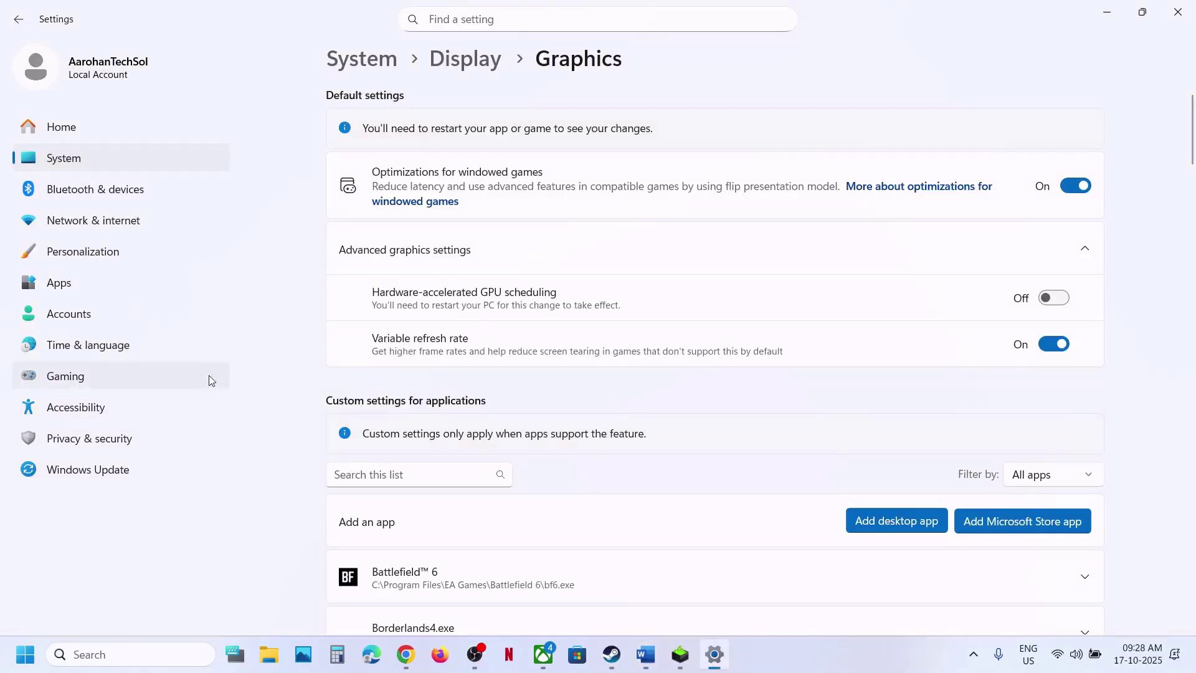
click(87, 469)
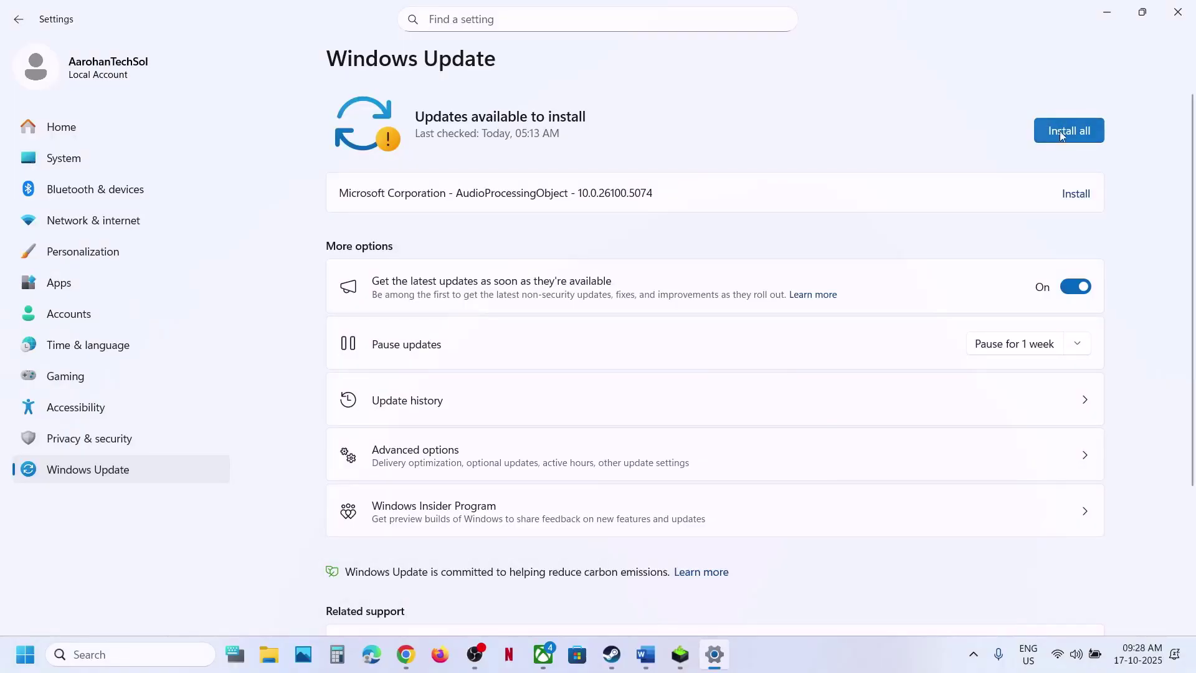
Install the AudioProcessingObject update, check for updates again, and show the restart options.
click(1067, 131)
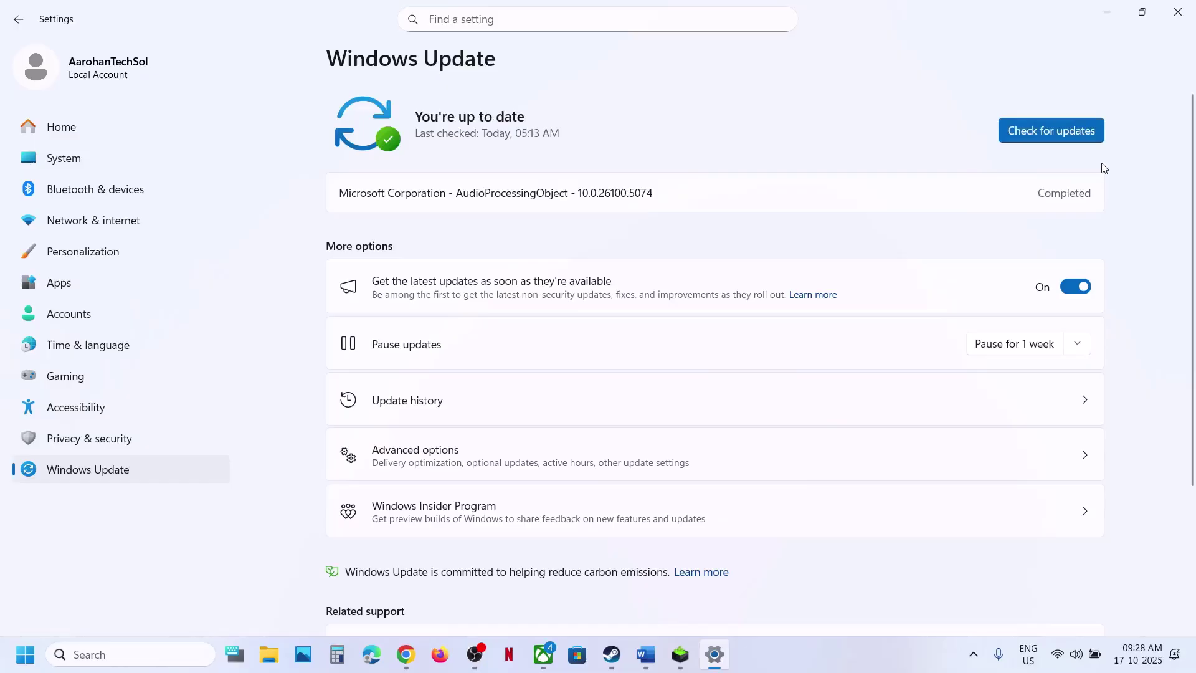
click(1075, 127)
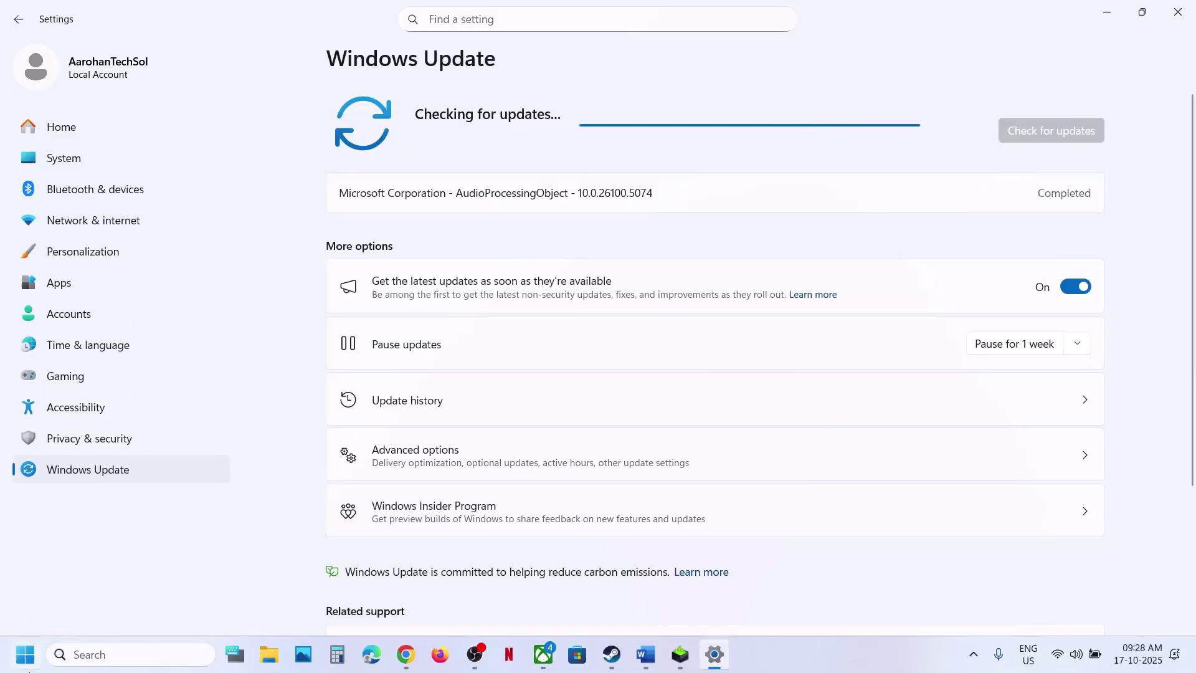
key(super)
click(453, 600)
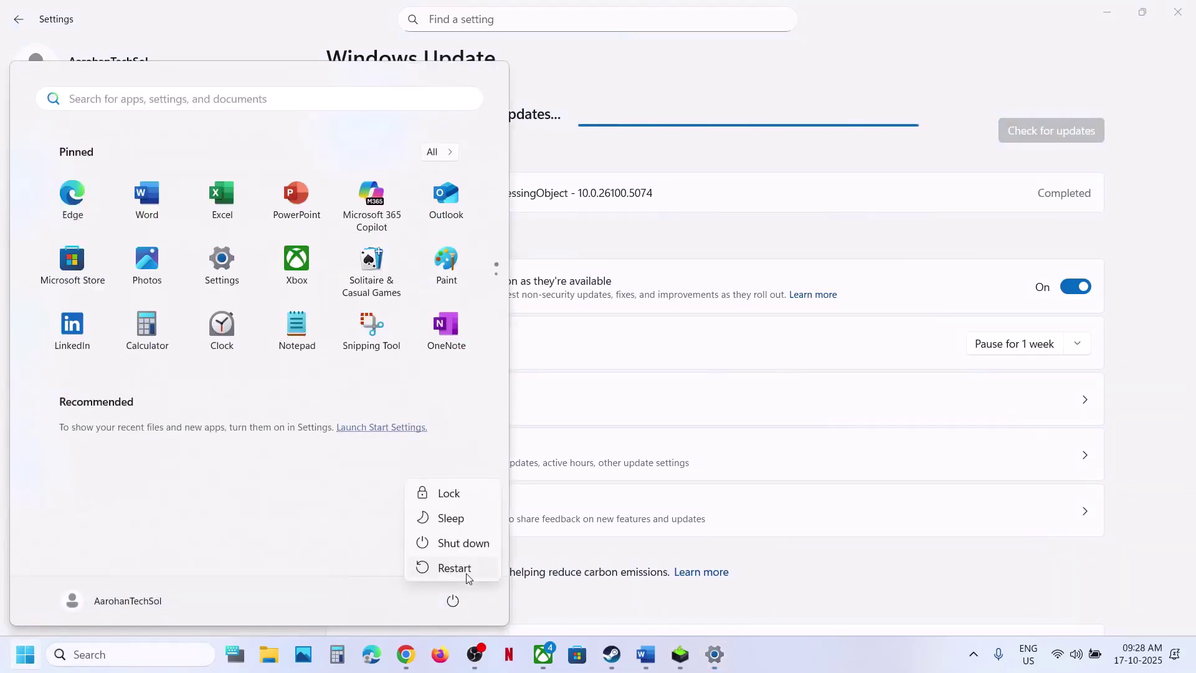
Maximise the Word guide and highlight Step 15's external devices and controllers advice.
click(644, 653)
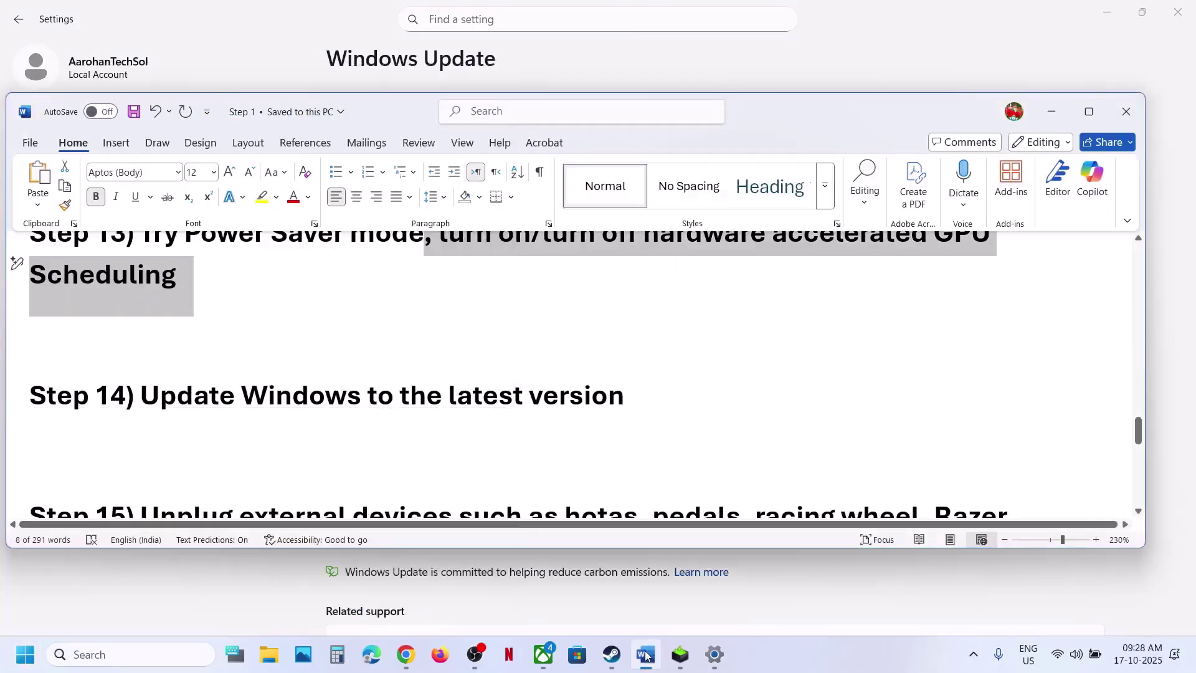
scroll(374, 403, down, 3)
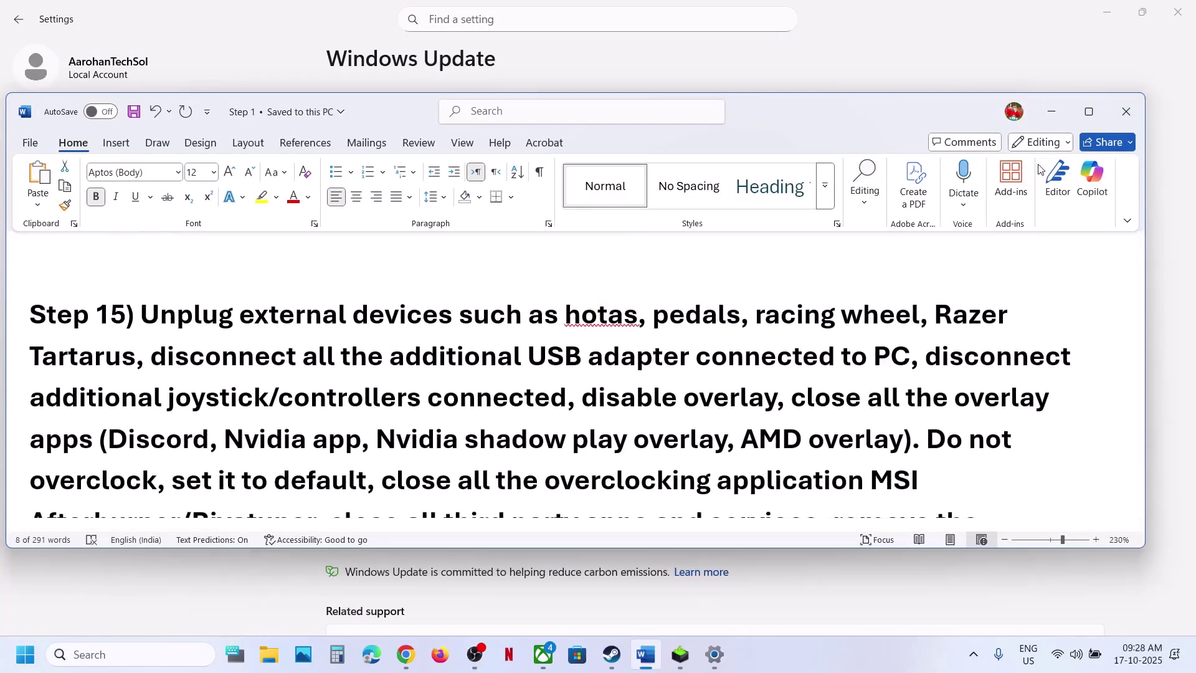
click(1089, 111)
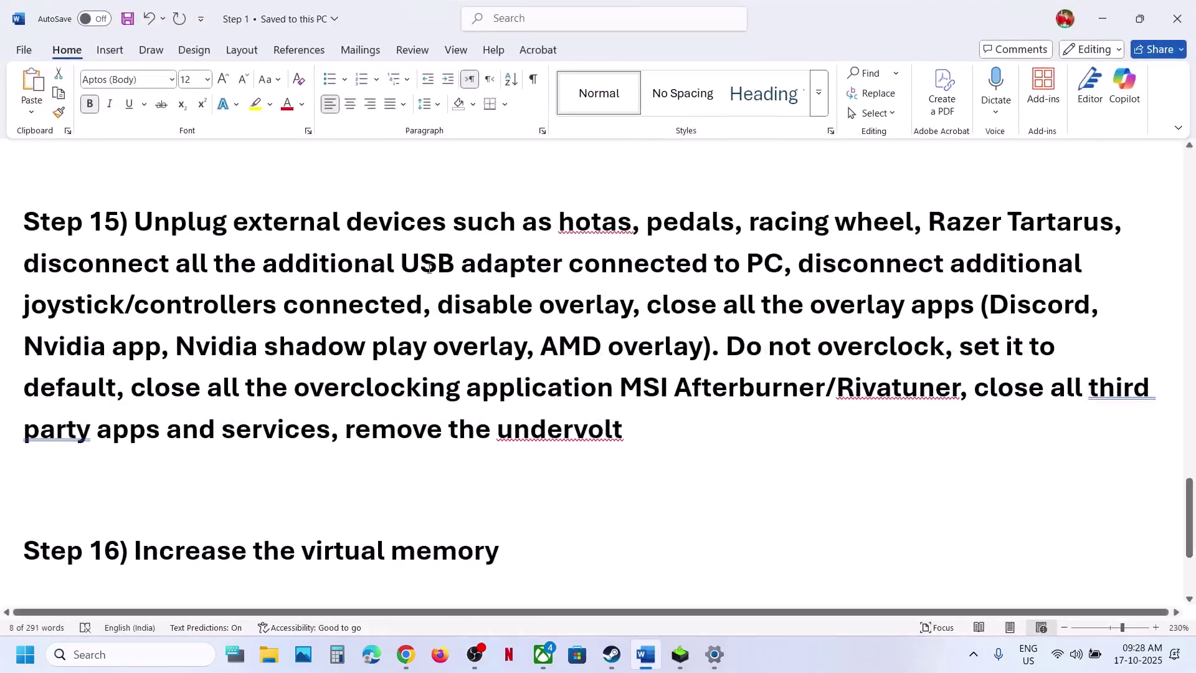
drag(558, 241, 744, 280)
drag(838, 285, 642, 327)
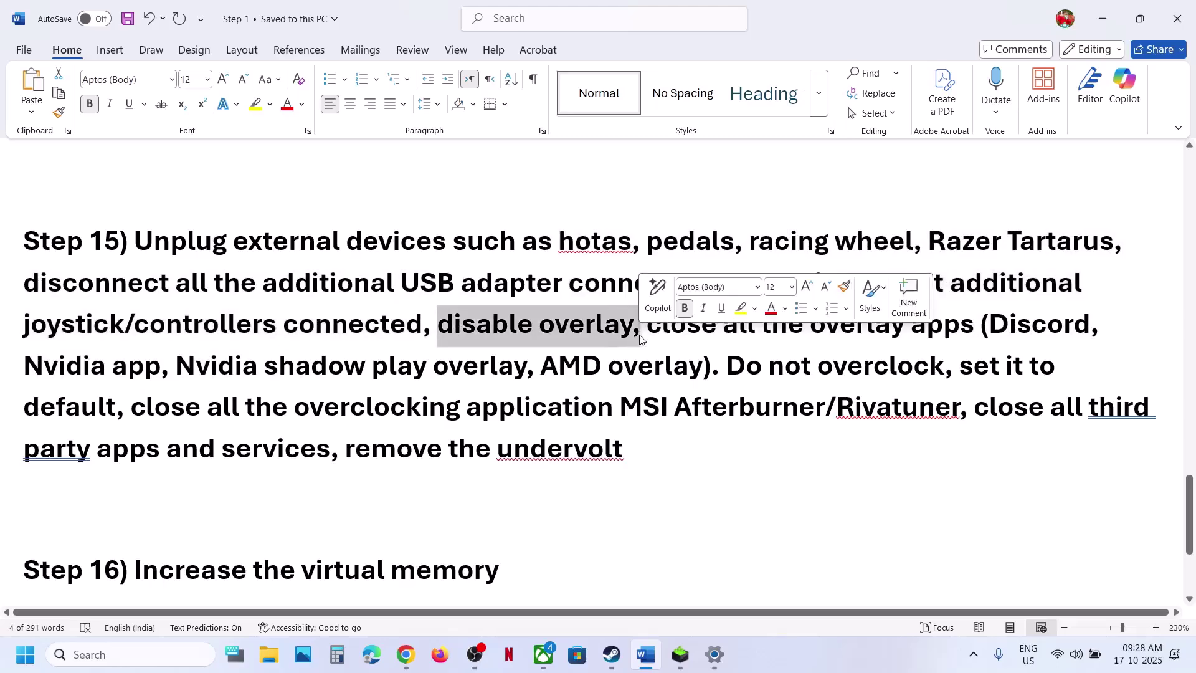
Disable the Steam Overlay in Fellowship's Steam properties and return to the Word guide.
key(alt+Tab)
right_click(116, 376)
click(159, 492)
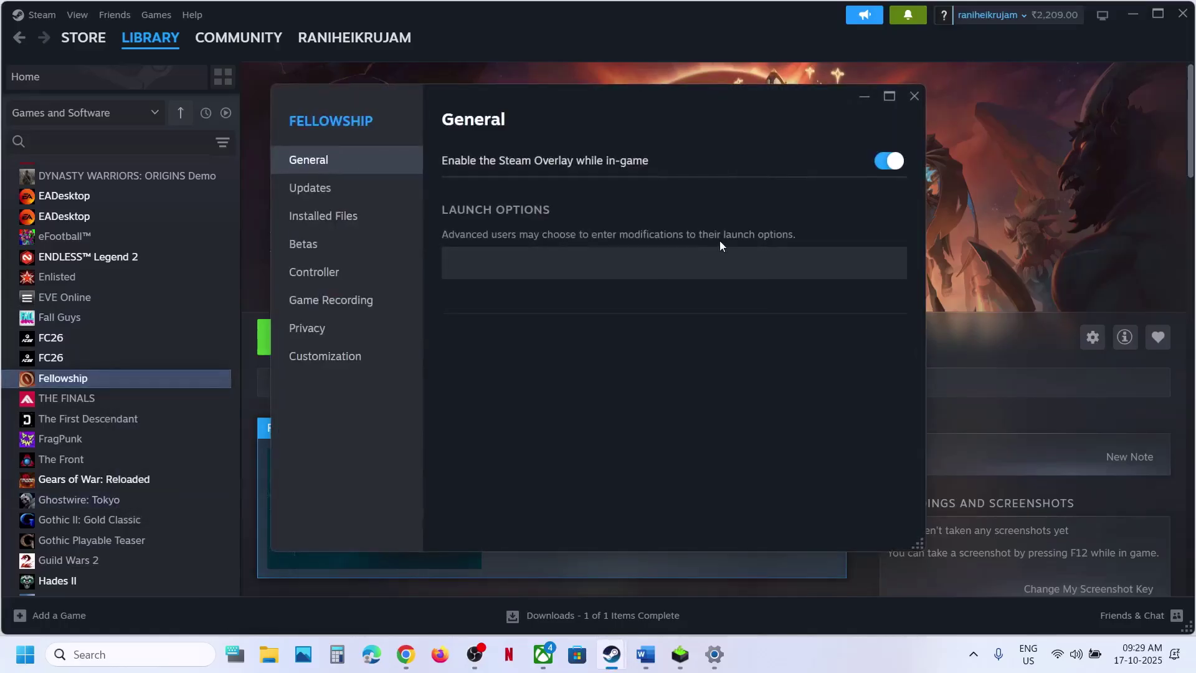
click(890, 161)
click(914, 96)
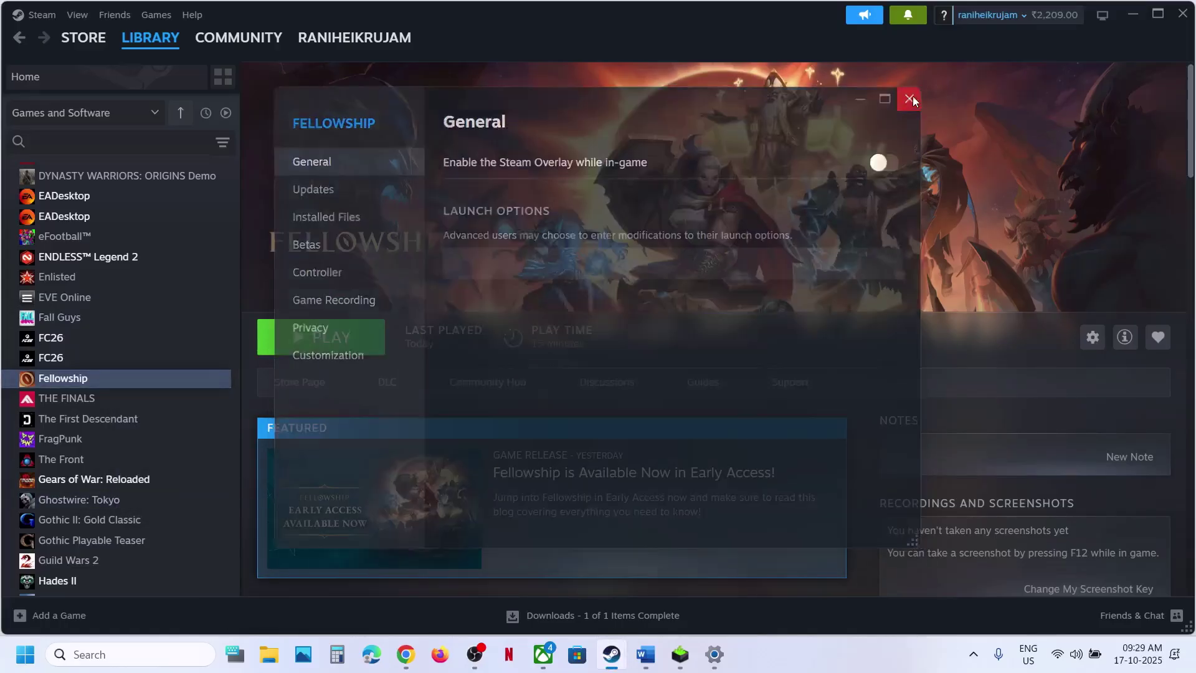
click(647, 660)
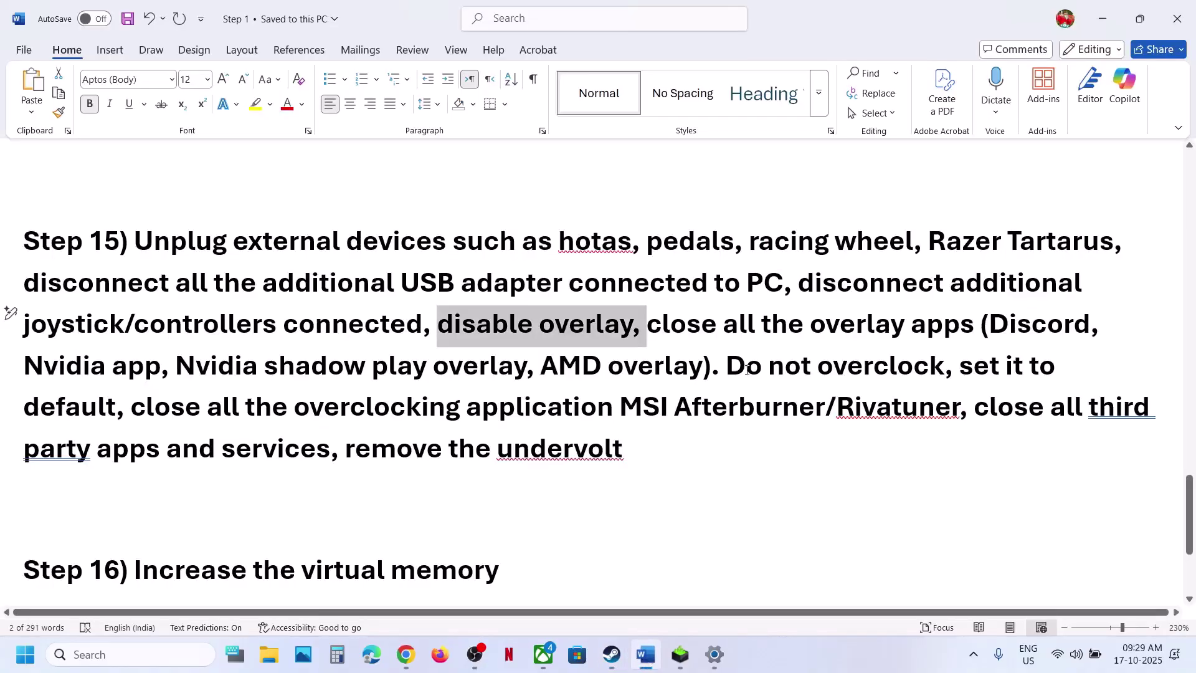
Highlight Discord, Nvidia app and the overclocking-reset advice in Step 15, then scroll to the virtual memory note.
double_click(1061, 316)
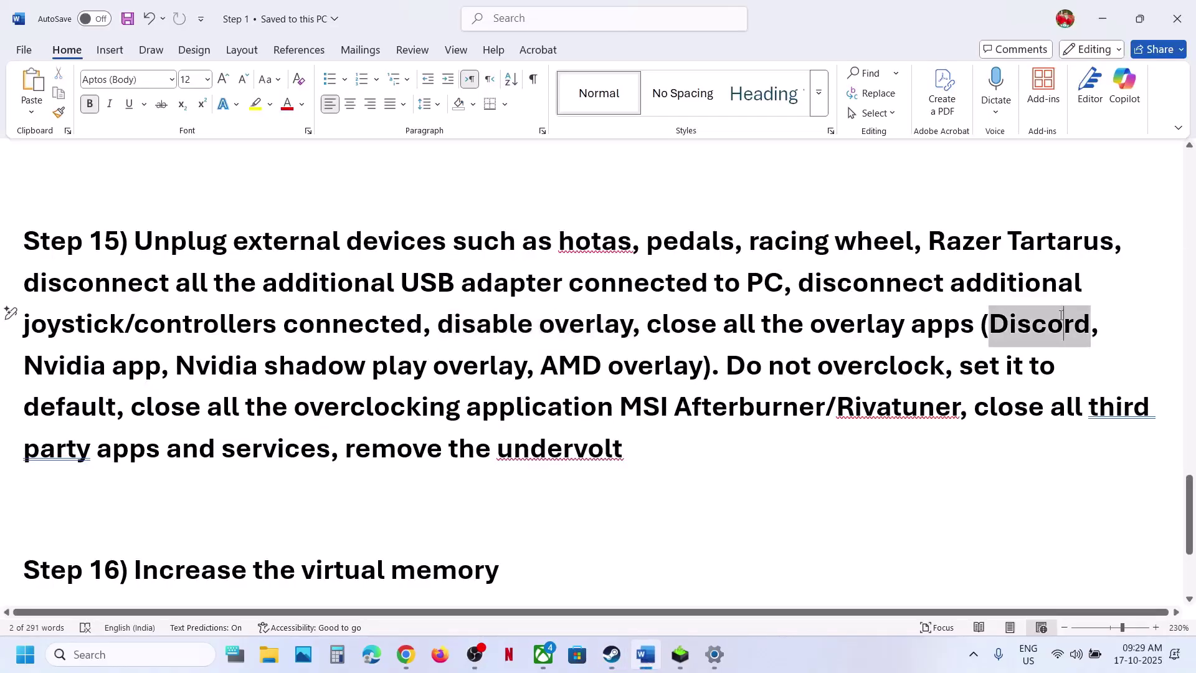
drag(33, 368, 149, 374)
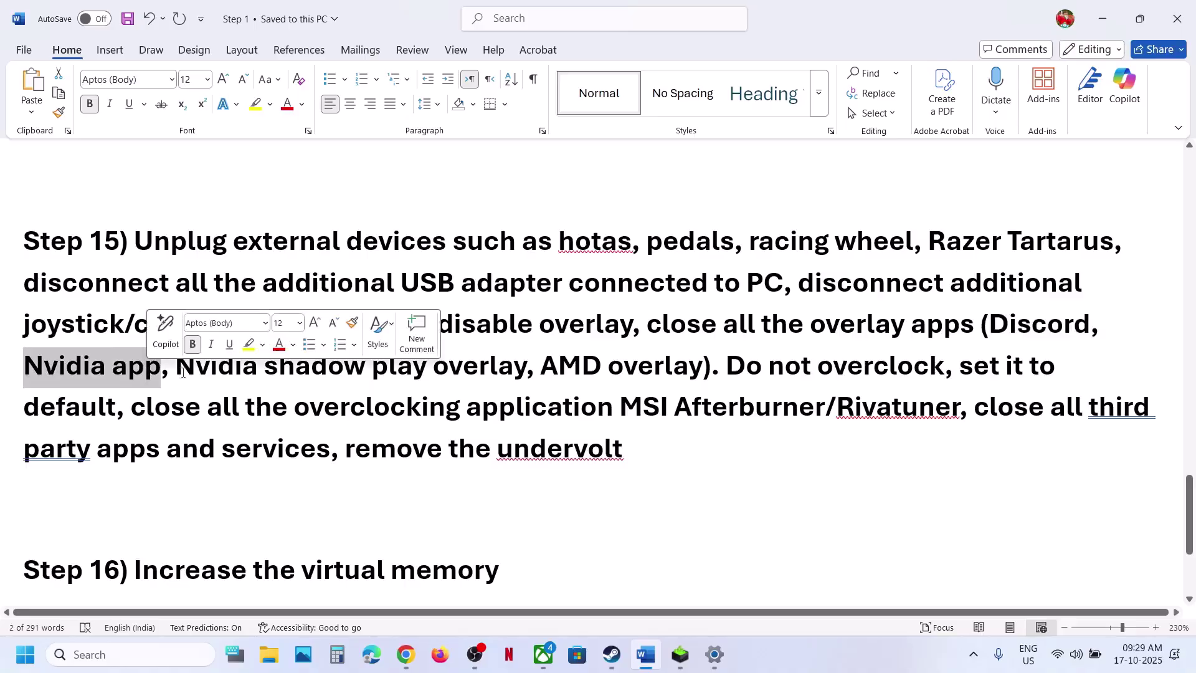
drag(740, 365, 921, 417)
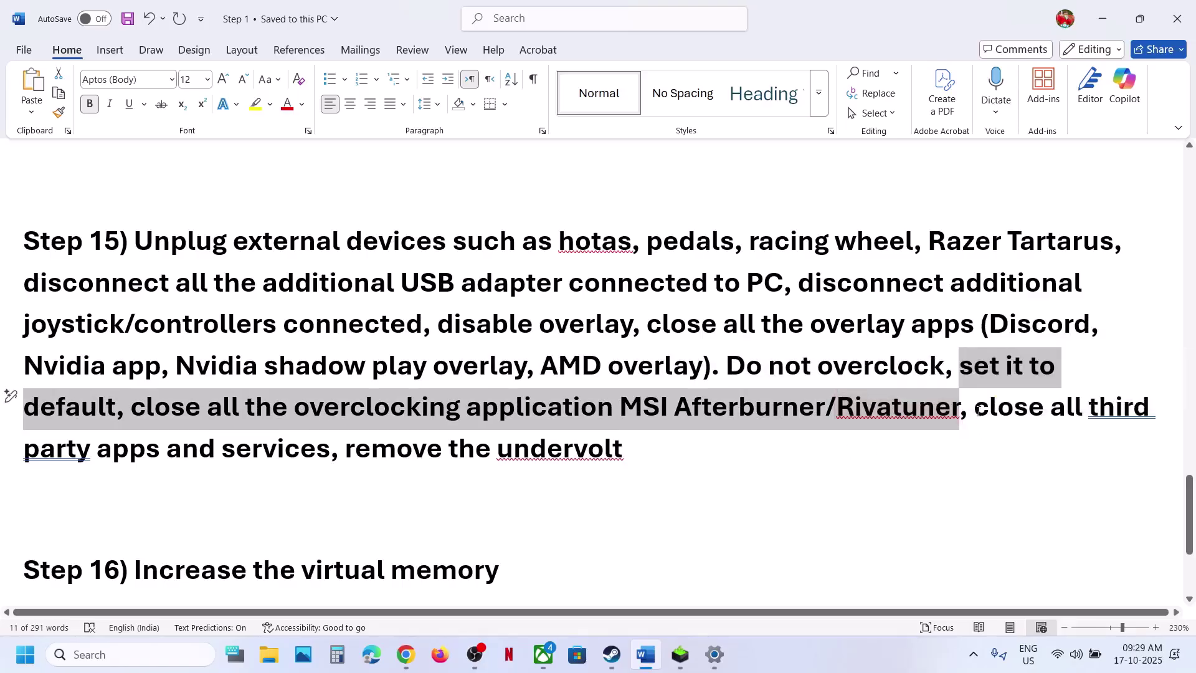
drag(979, 411, 611, 450)
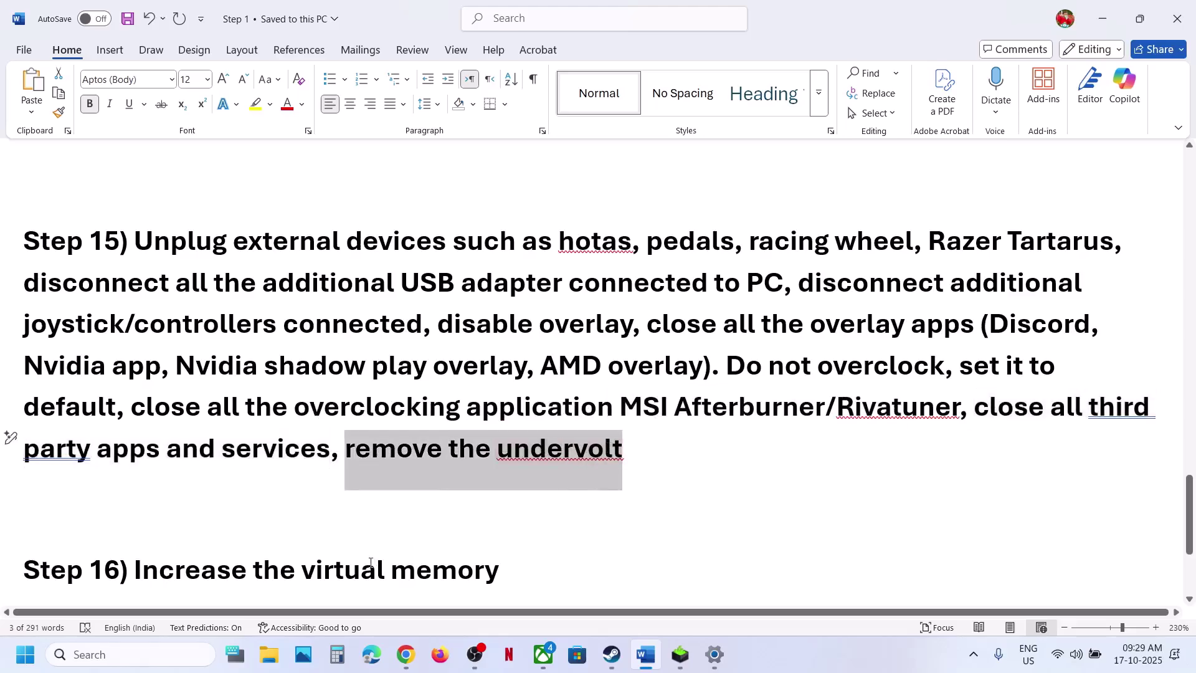
scroll(370, 562, down, 2)
click(751, 652)
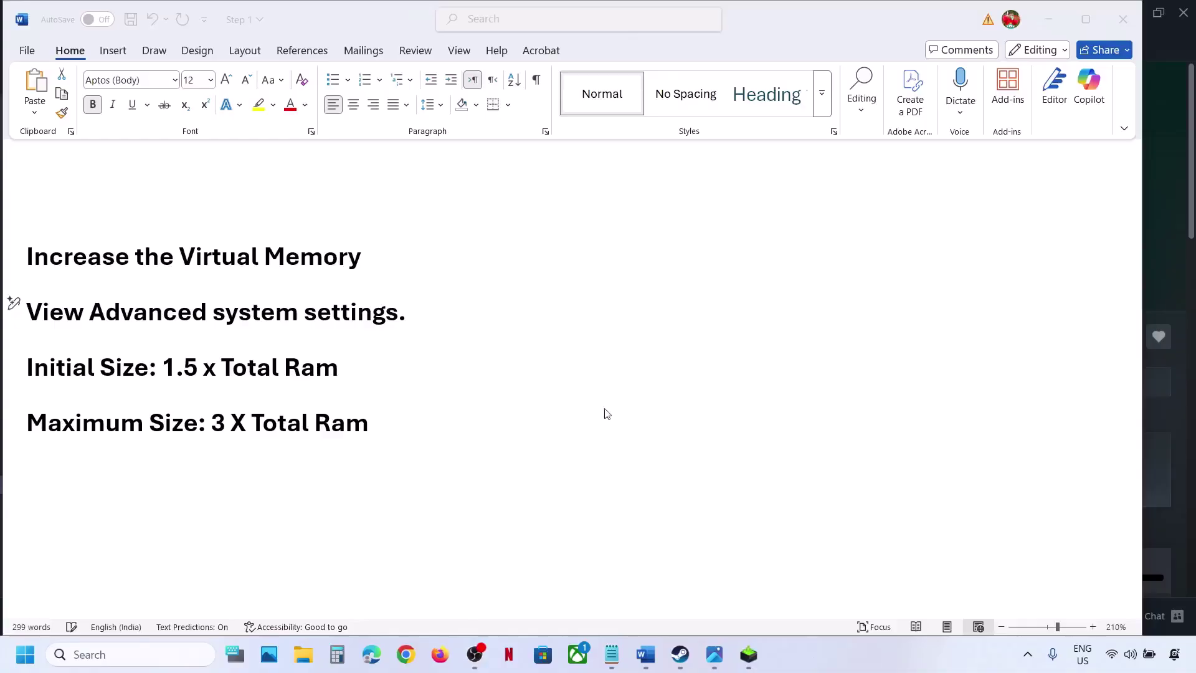
Copy 'View Advanced system settings' from the guide and open System Properties through search.
triple_click(359, 304)
right_click(223, 327)
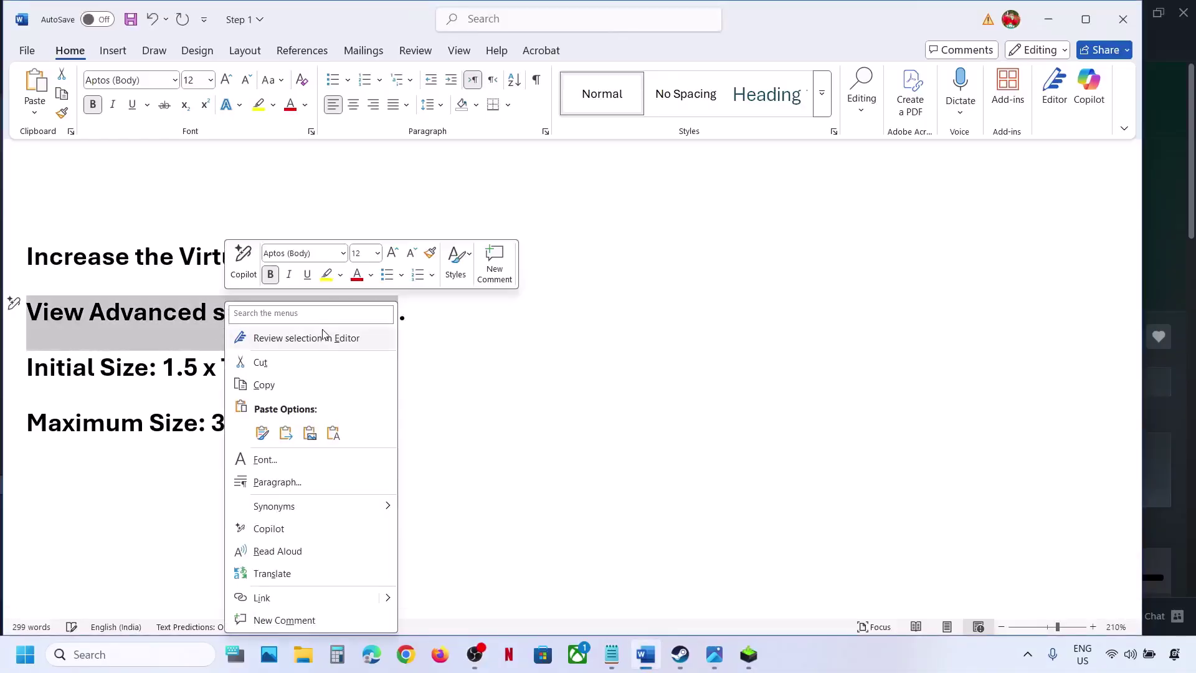
click(283, 385)
click(130, 655)
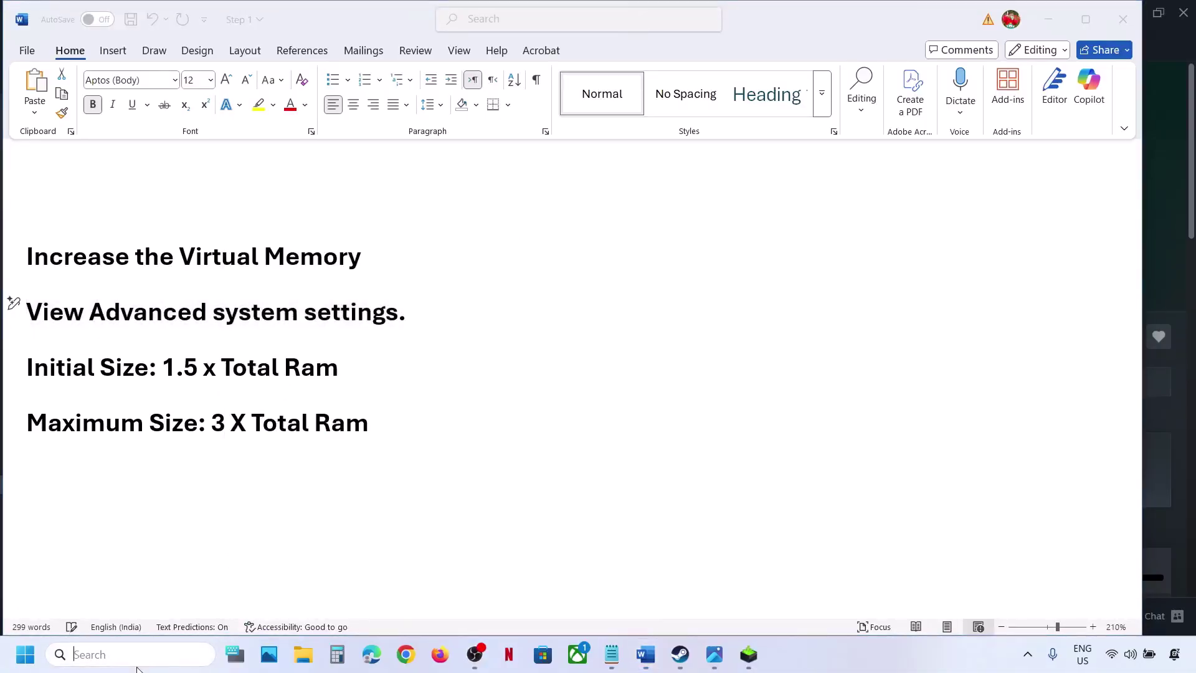
key(ctrl+v)
click(204, 177)
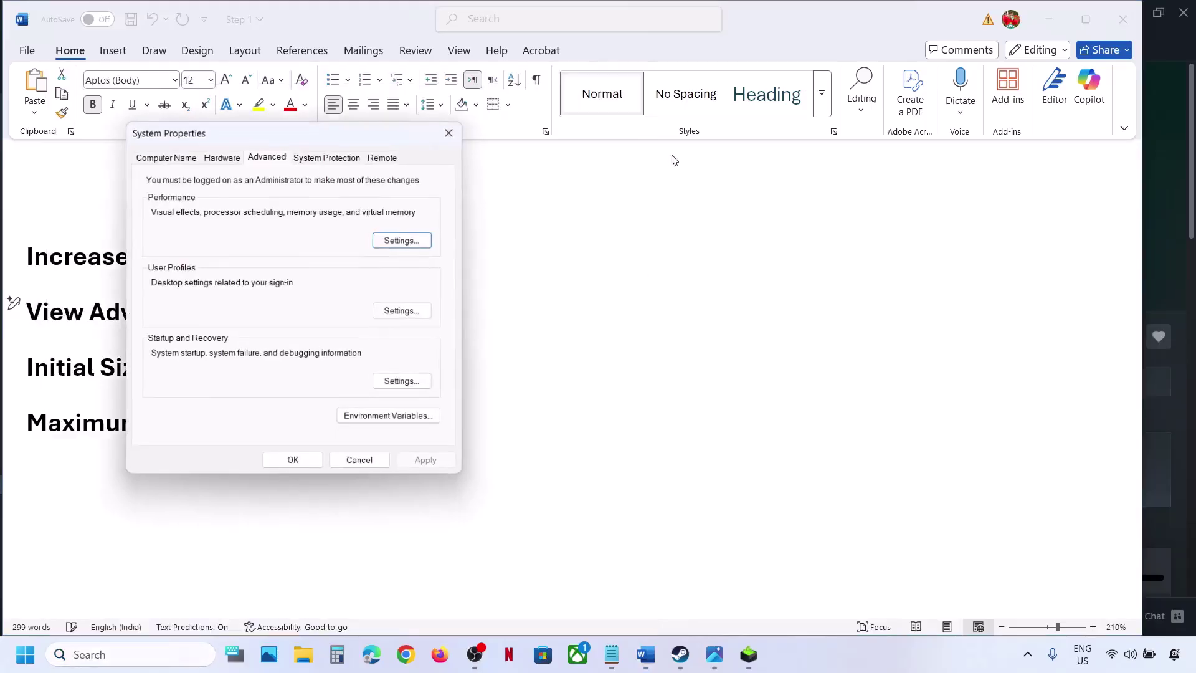
drag(354, 139, 976, 193)
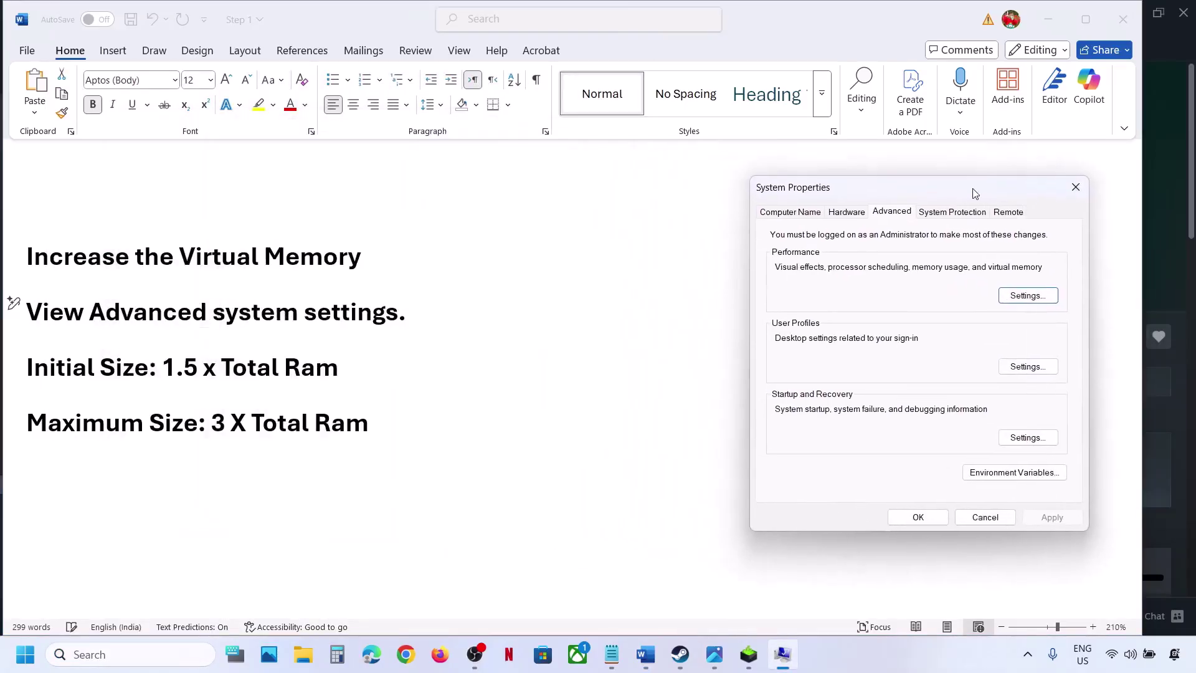
In Virtual Memory, untick automatic paging file management and choose Custom size for C:.
click(1045, 298)
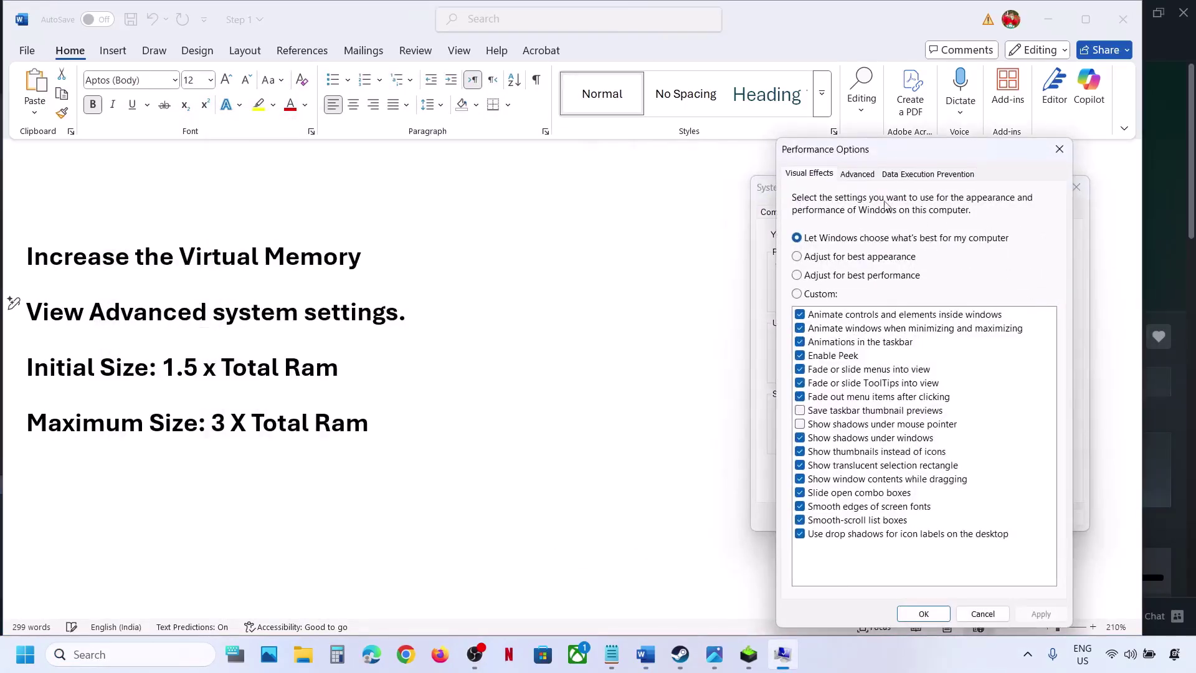
click(856, 175)
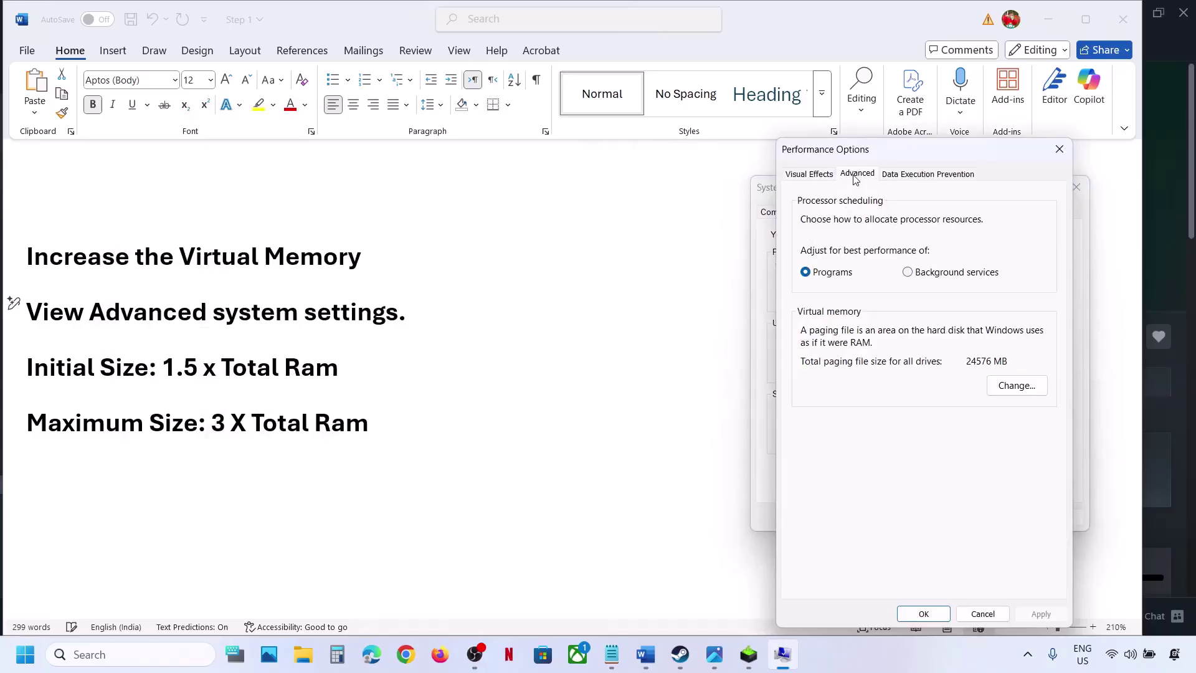
click(1016, 386)
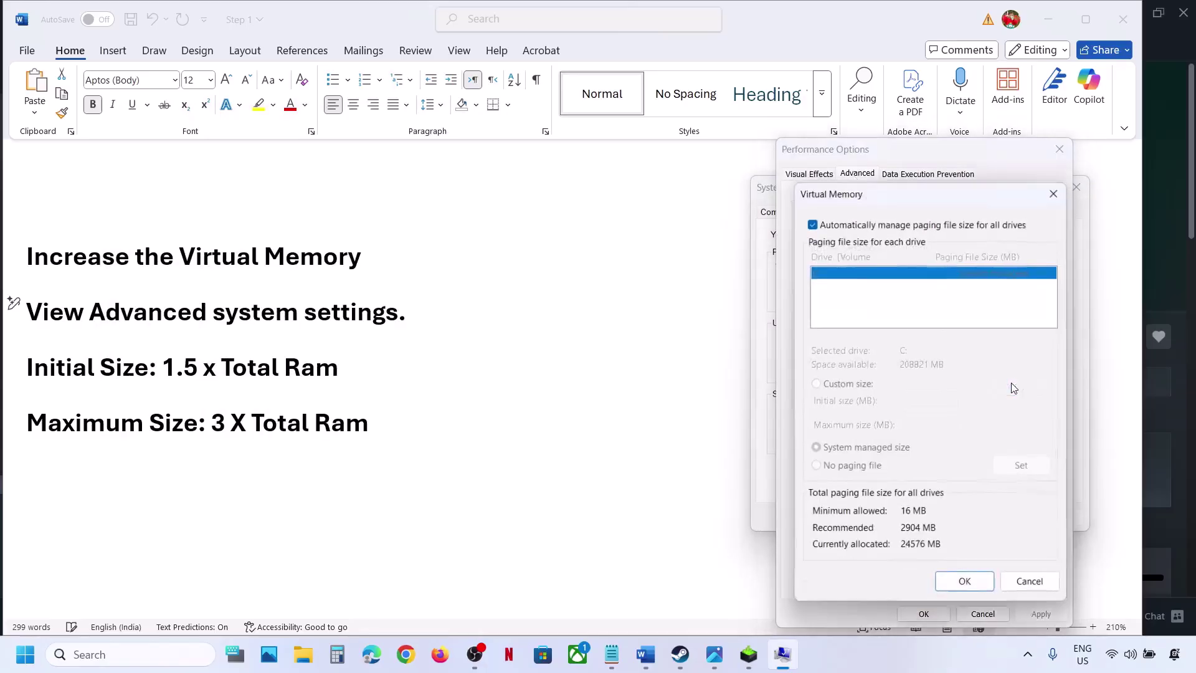
click(811, 221)
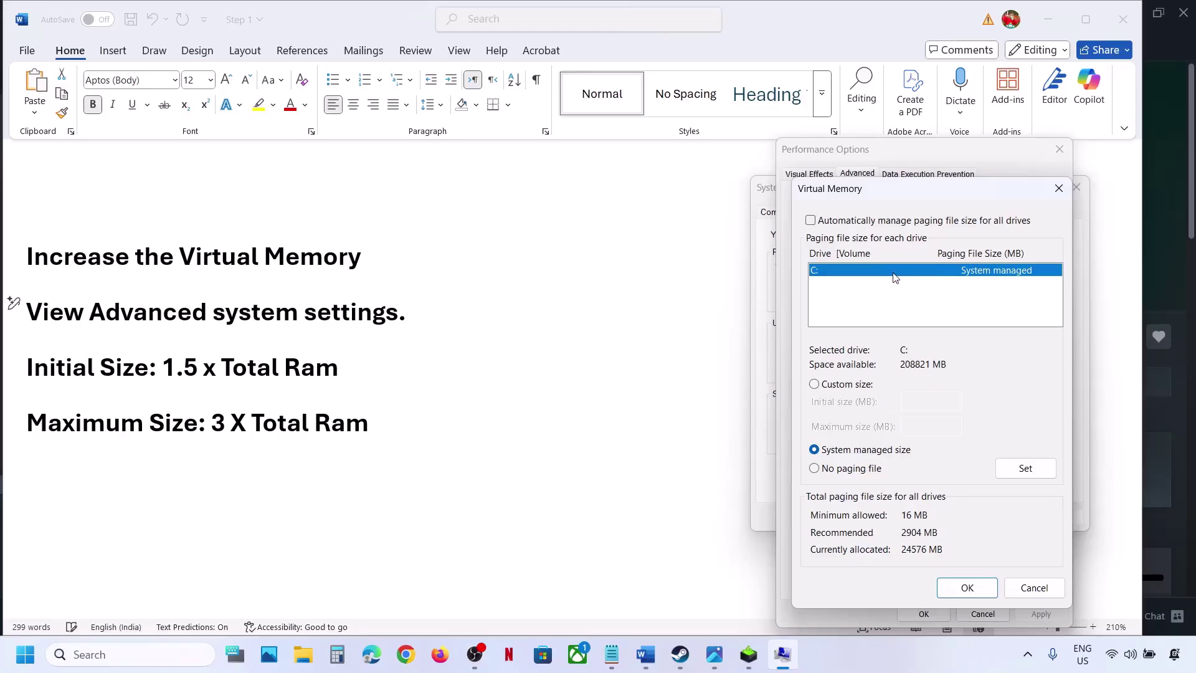
click(816, 385)
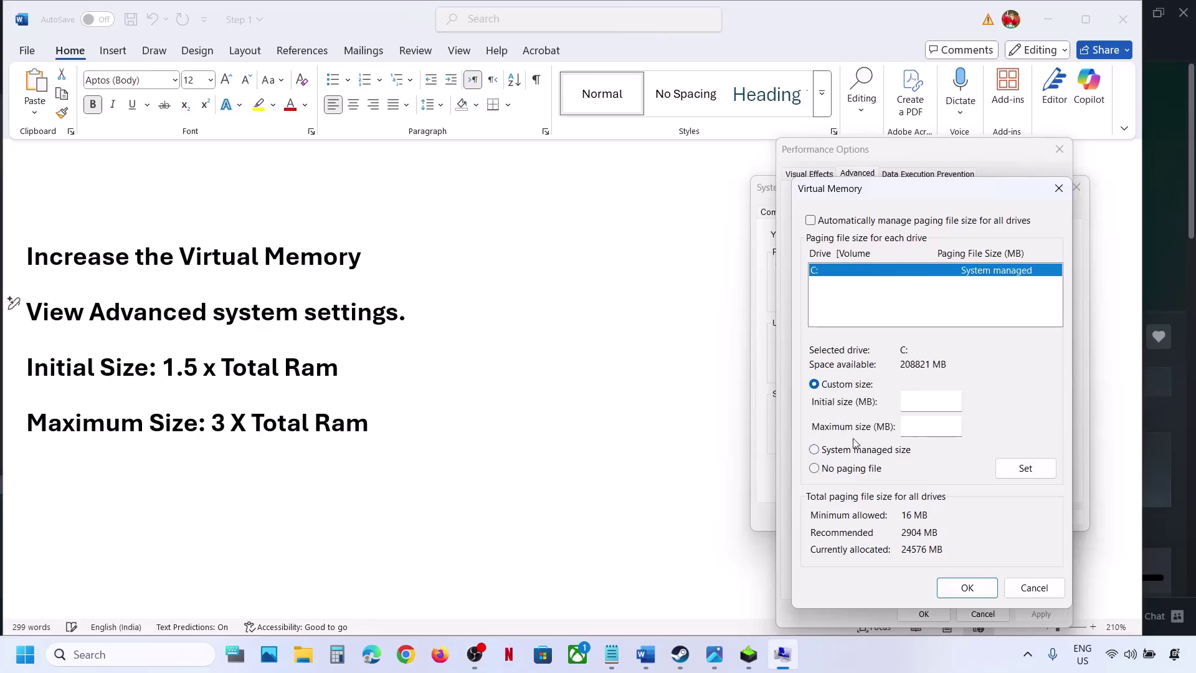
key(super+i)
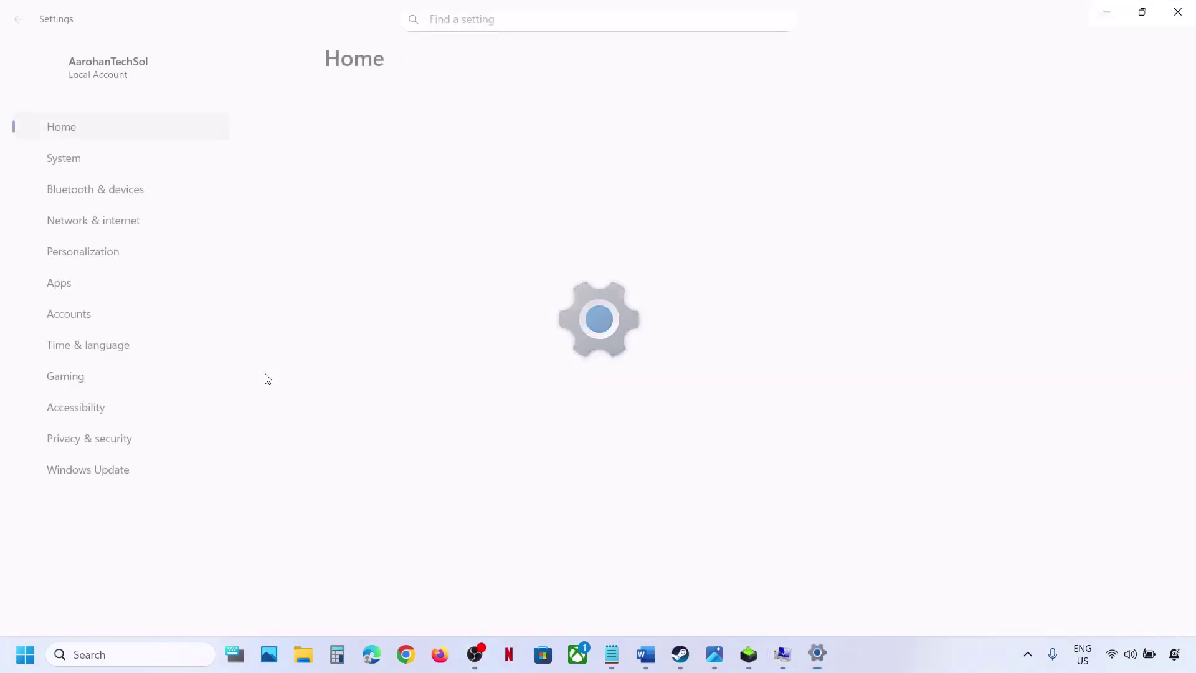
Confirm the 16.0 GB installed RAM on System > About, then close Settings and open Calculator.
click(90, 167)
scroll(513, 504, down, 3)
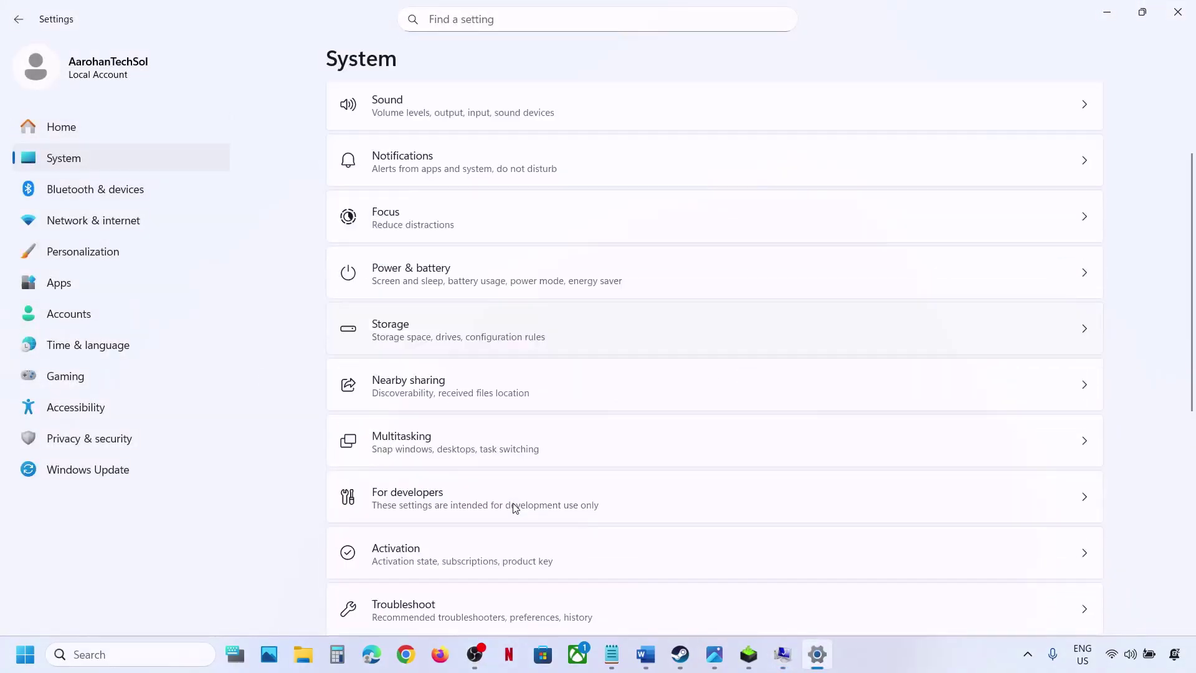
scroll(475, 564, down, 5)
scroll(455, 589, down, 2)
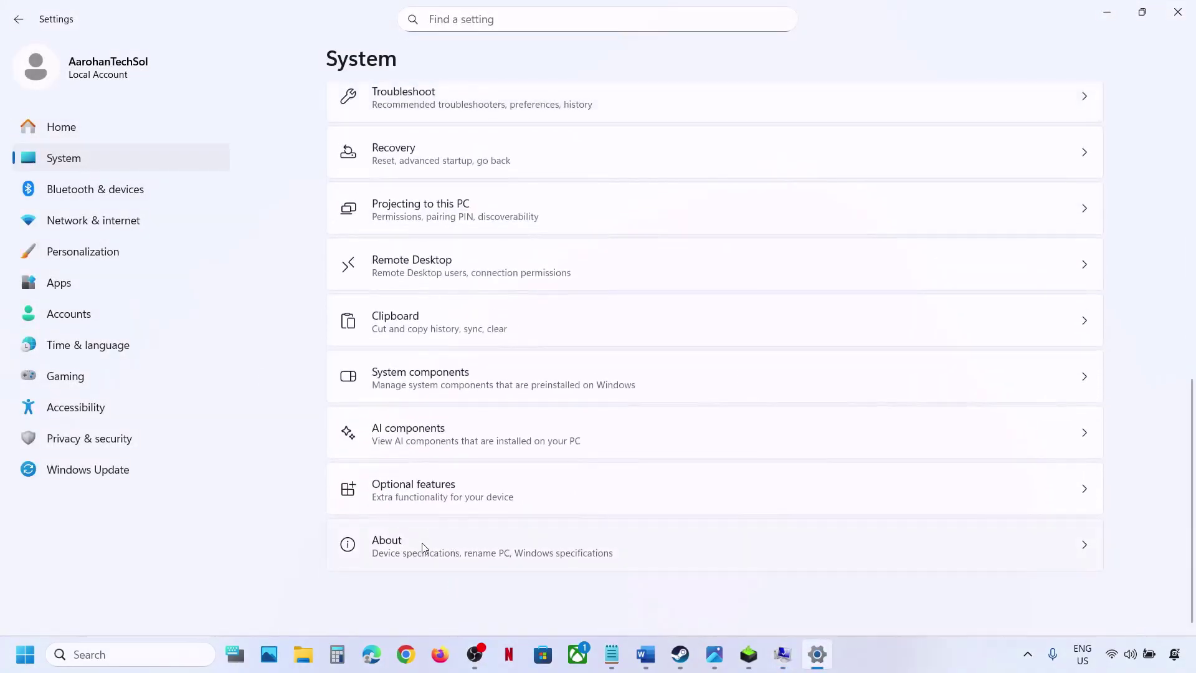
click(423, 548)
drag(464, 402, 496, 404)
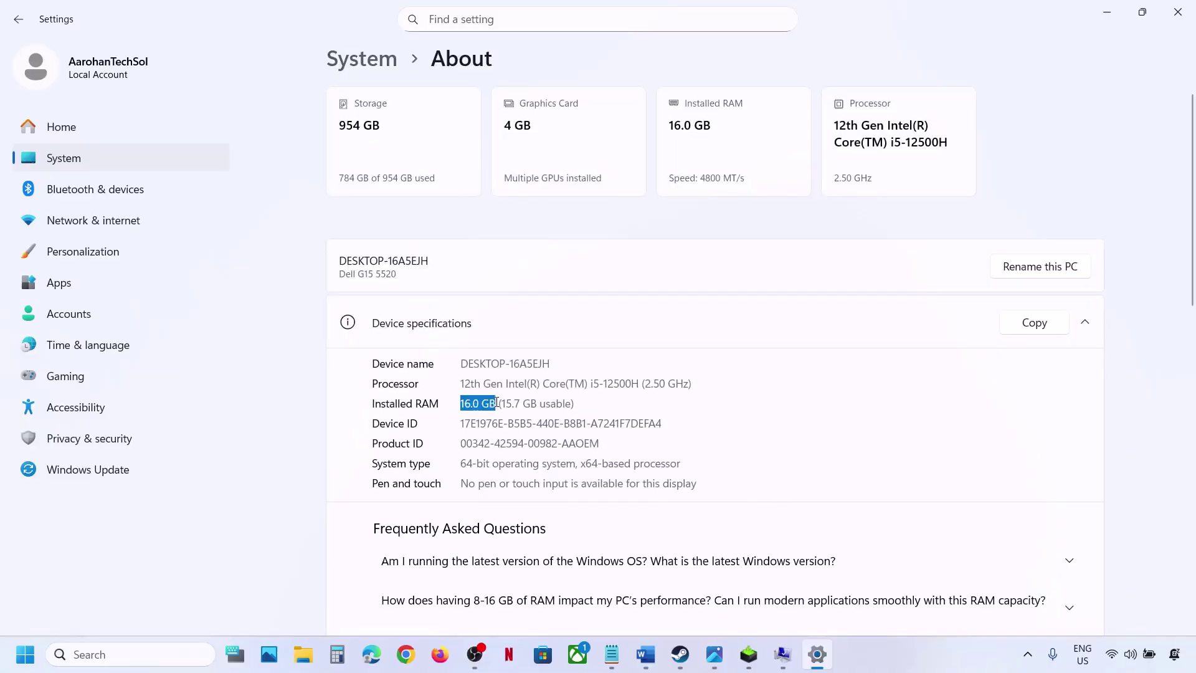
click(1179, 17)
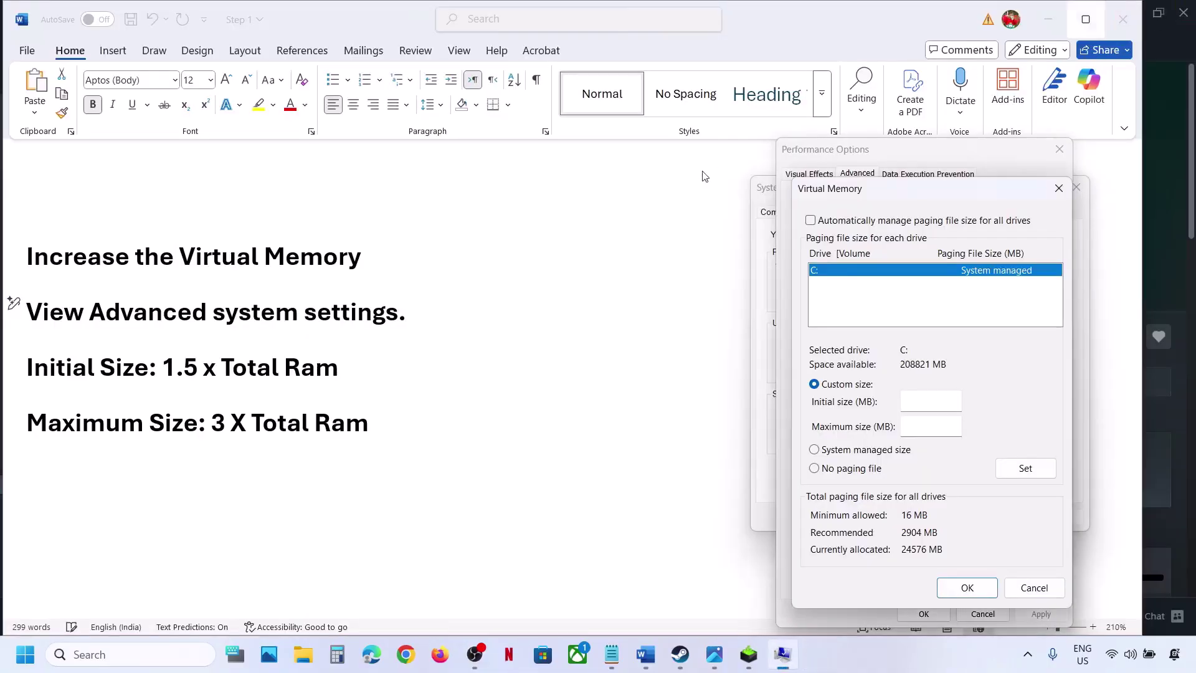
click(337, 654)
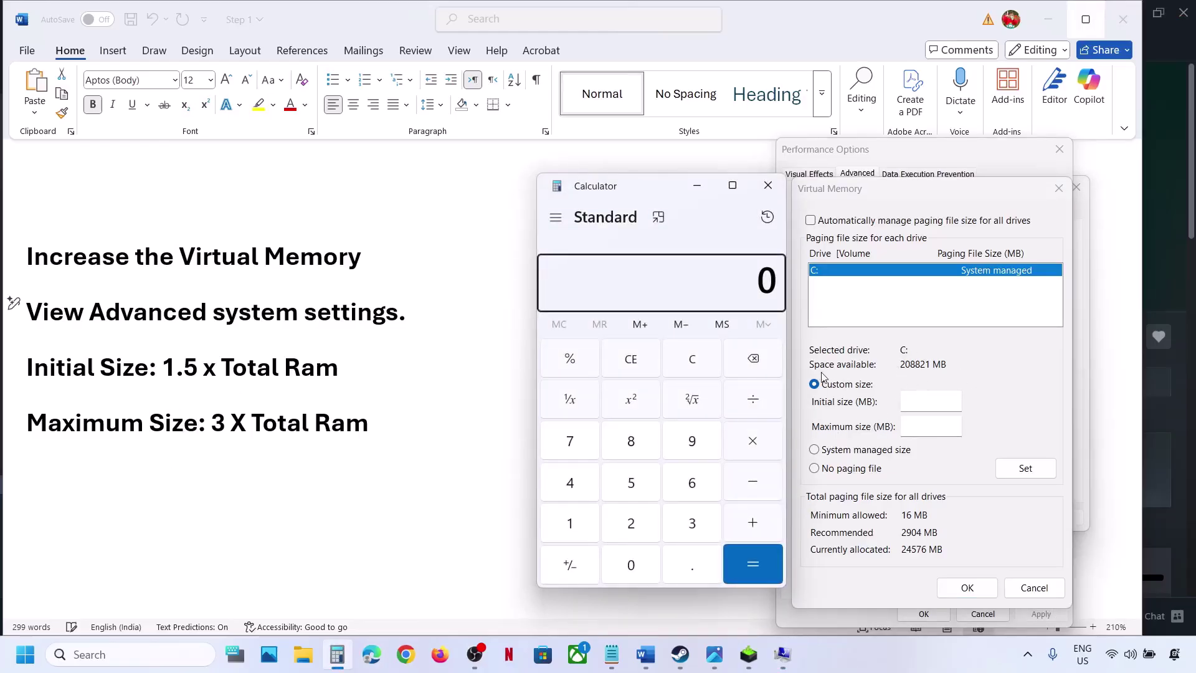
Compute 16 × 1024 × 1.5 = 24,576 MB in Calculator for the initial paging file size.
click(698, 365)
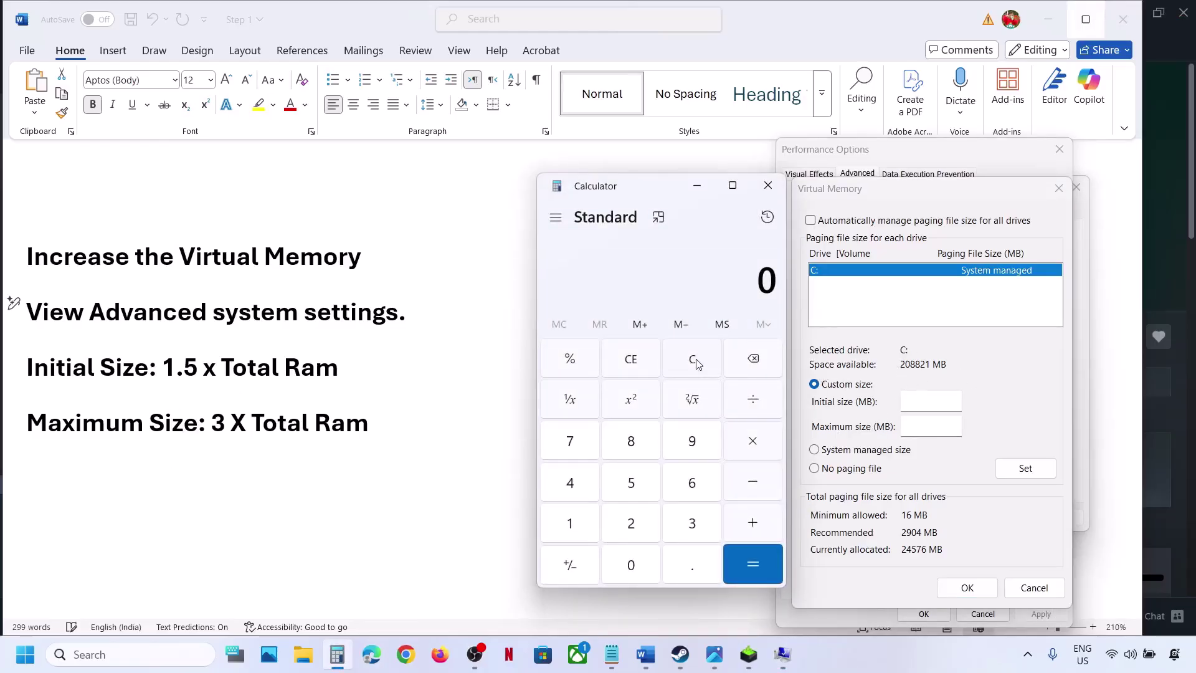
text(16 × 1024)
key(Return)
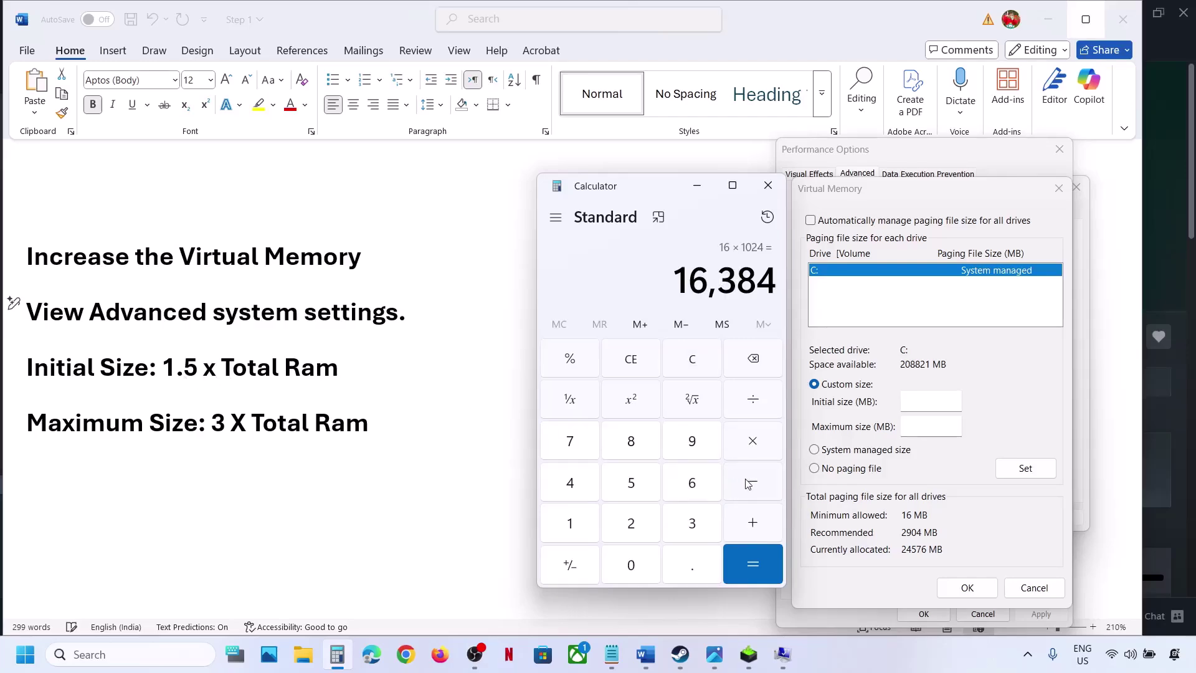
click(753, 441)
text(1.5)
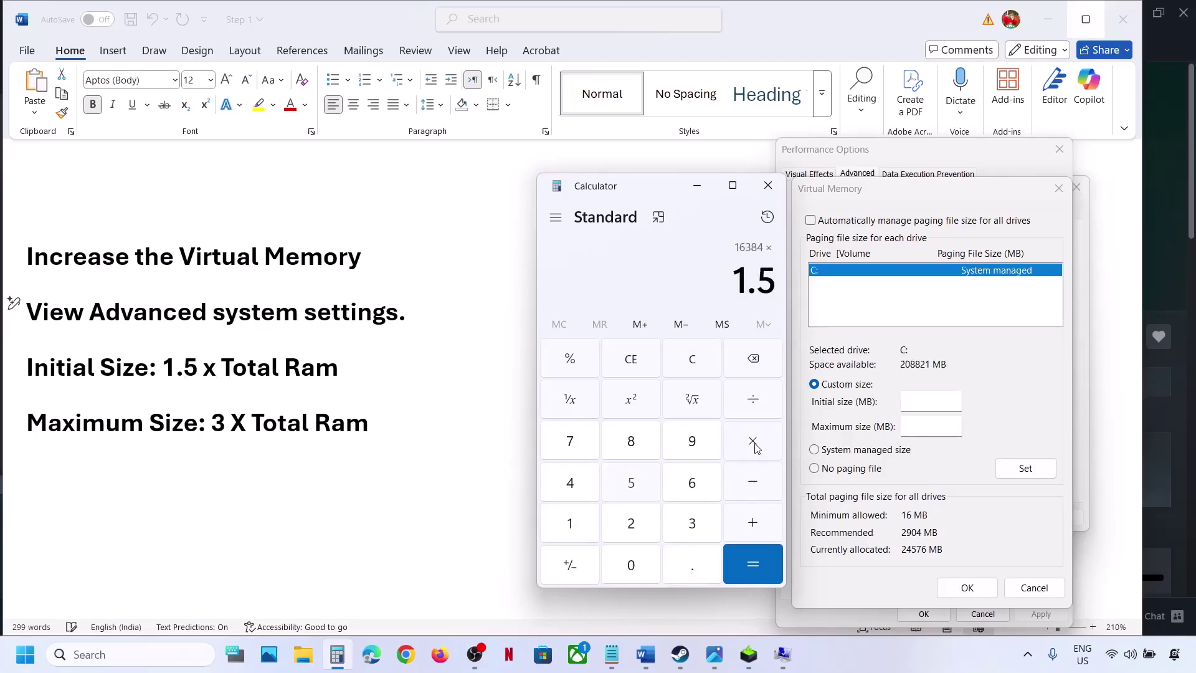
key(Return)
click(931, 400)
text(24576)
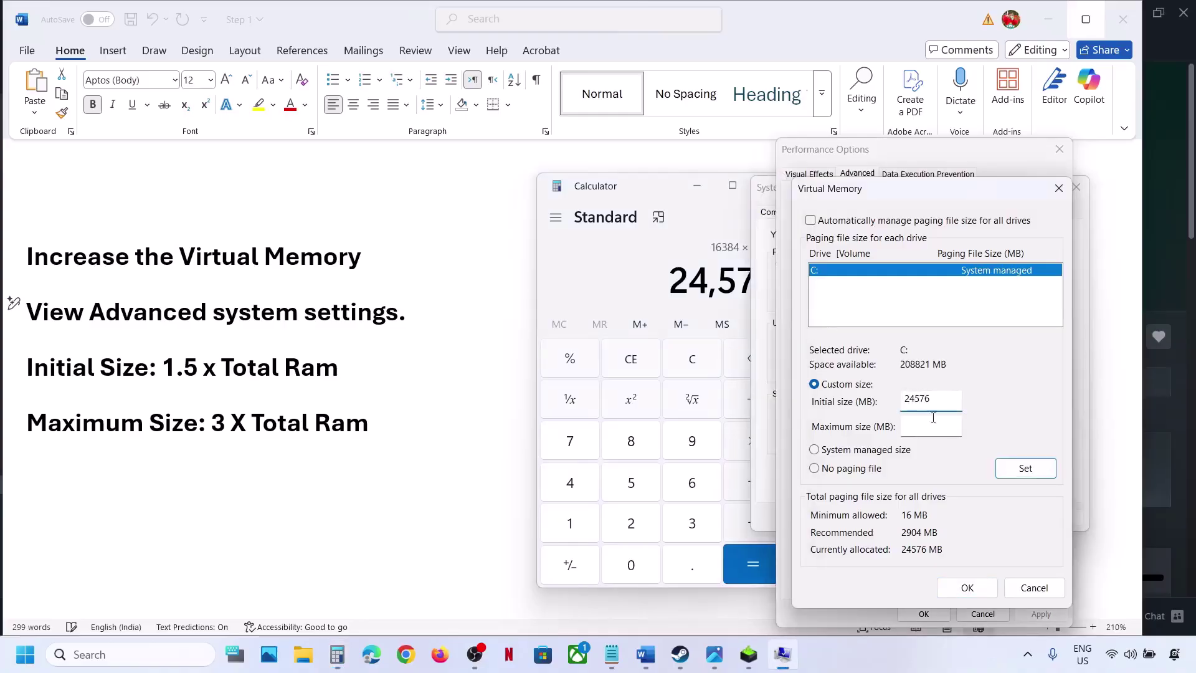
Compute 16,384 × 3 = 49,152 MB in Calculator for the maximum paging file size.
click(693, 360)
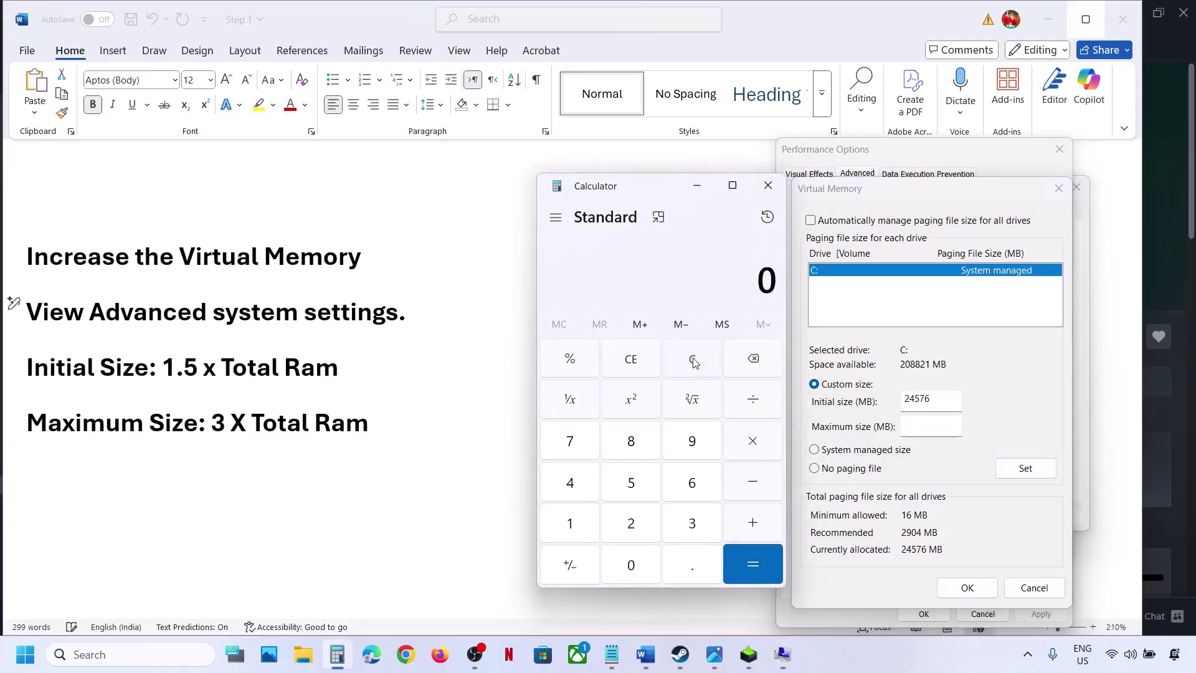
text(16 × 1024)
key(Return)
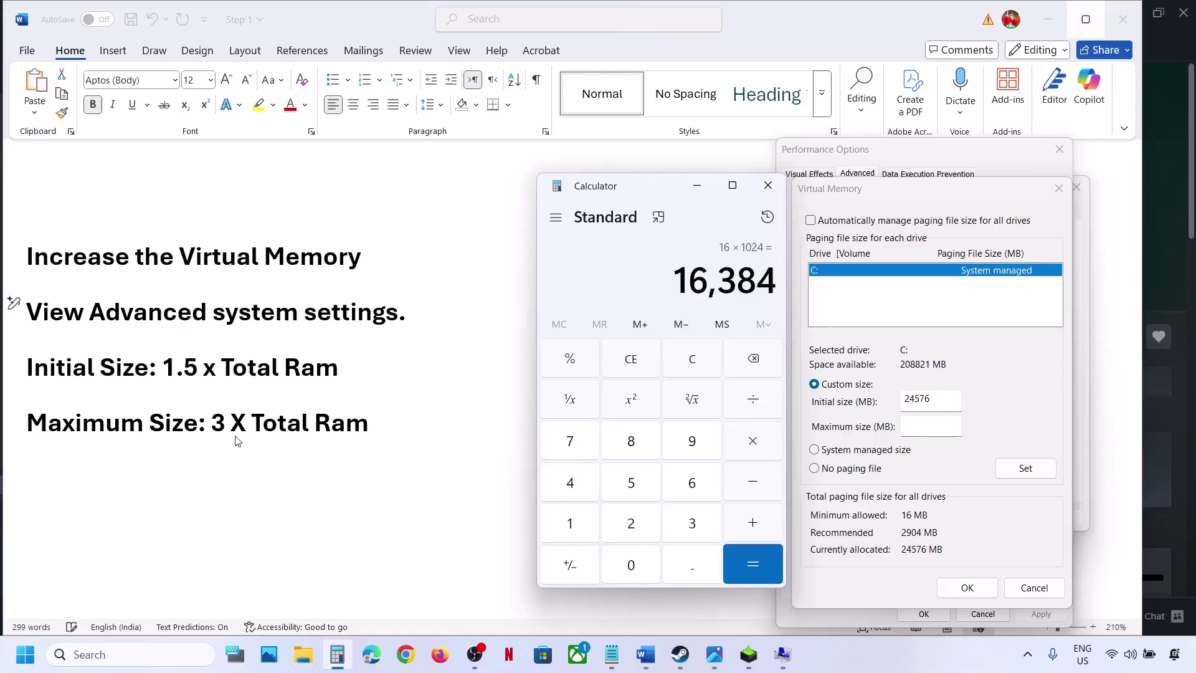
click(757, 455)
text(3)
key(Return)
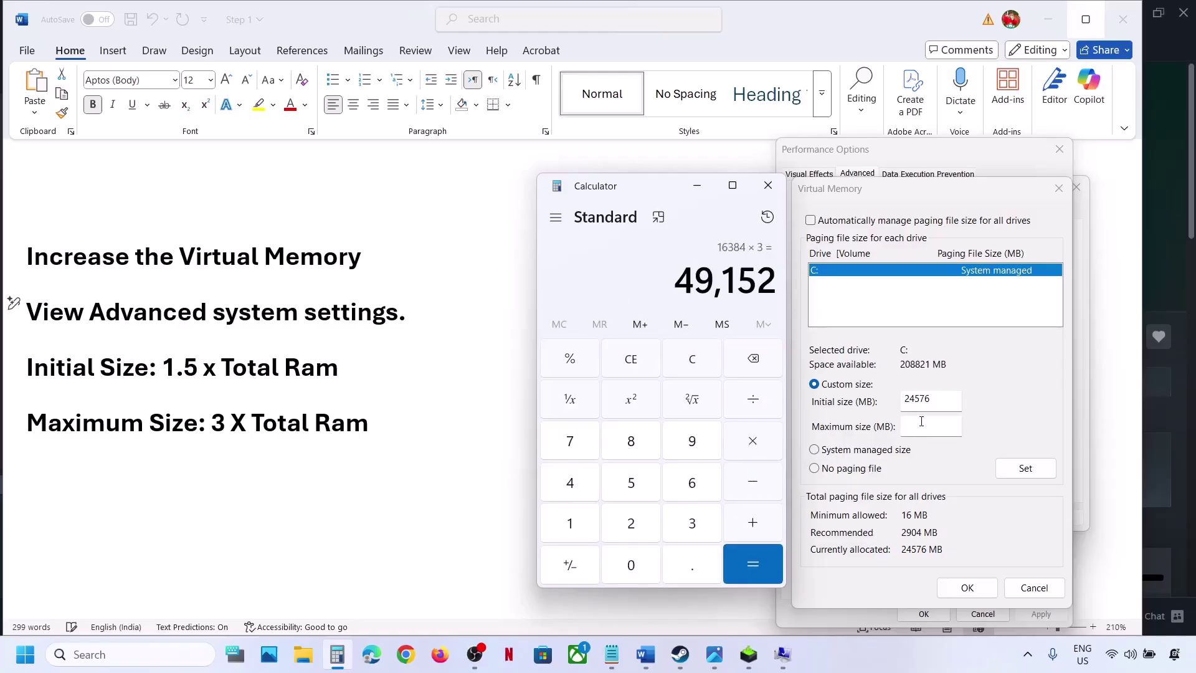
click(923, 421)
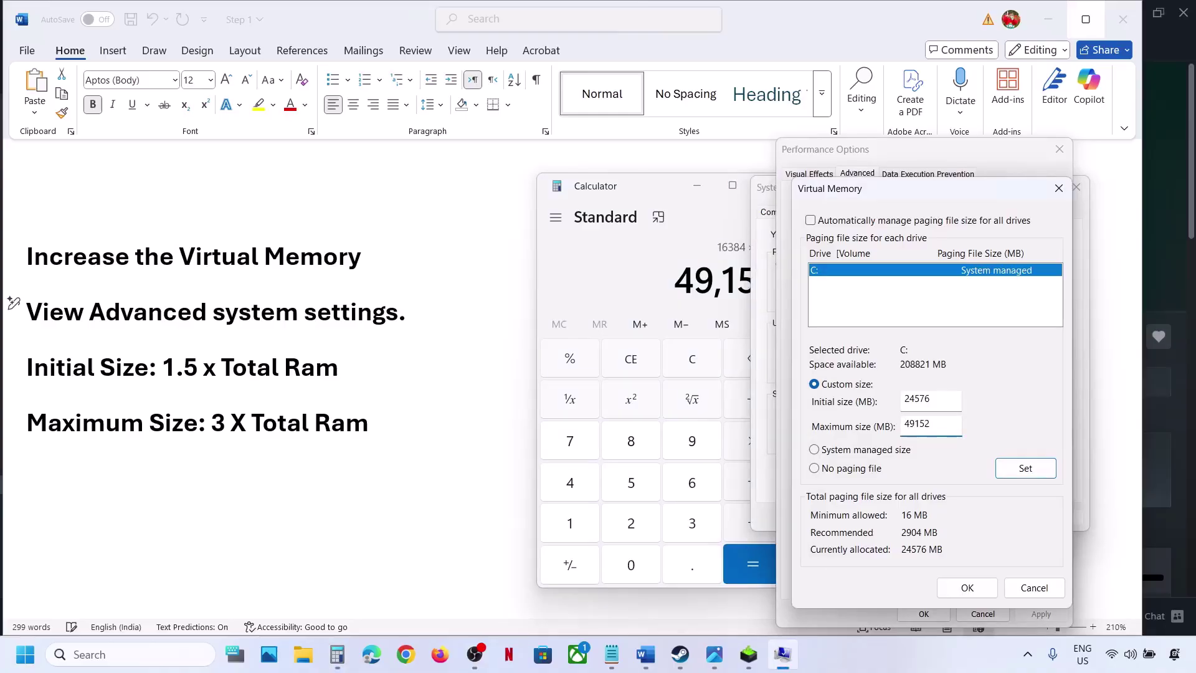
Apply the 24576–49152 MB paging file to drive C, close all dialogs, and return to Word.
click(1029, 474)
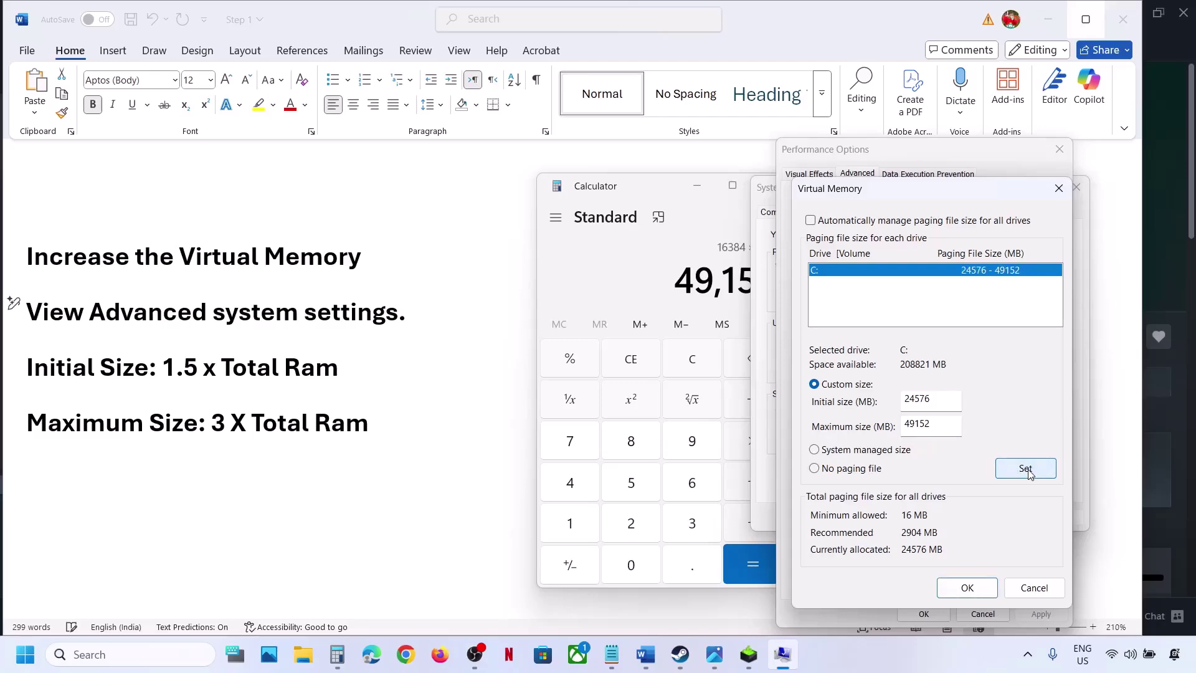
click(977, 586)
click(923, 615)
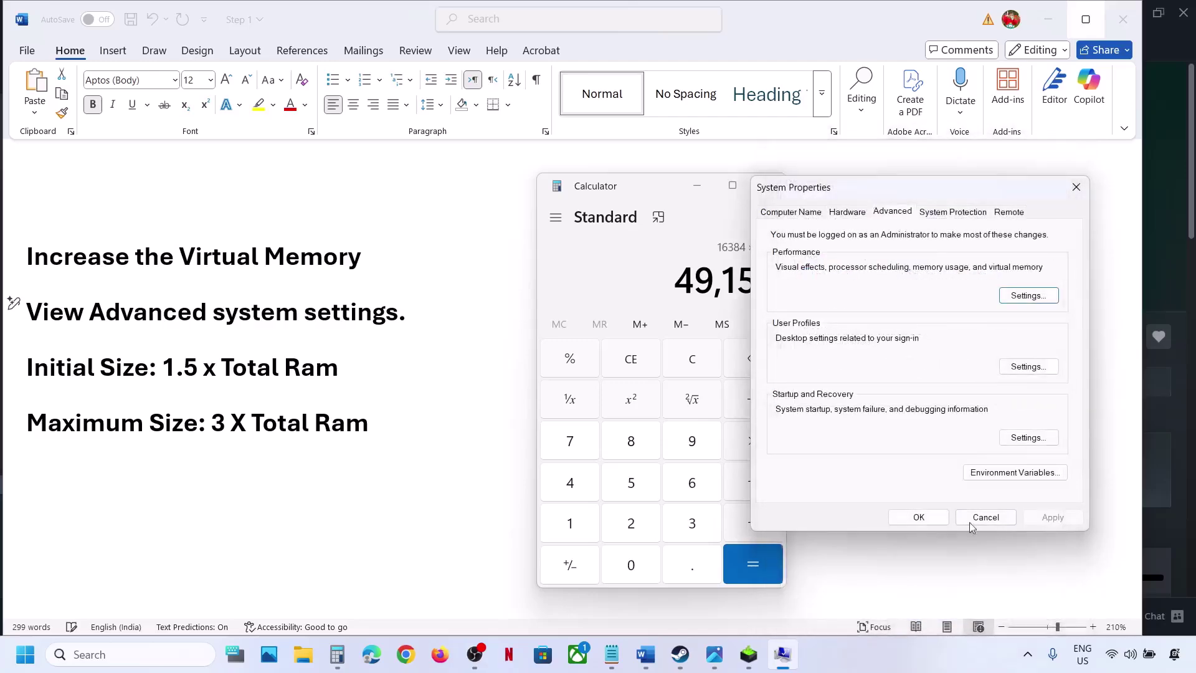
click(920, 518)
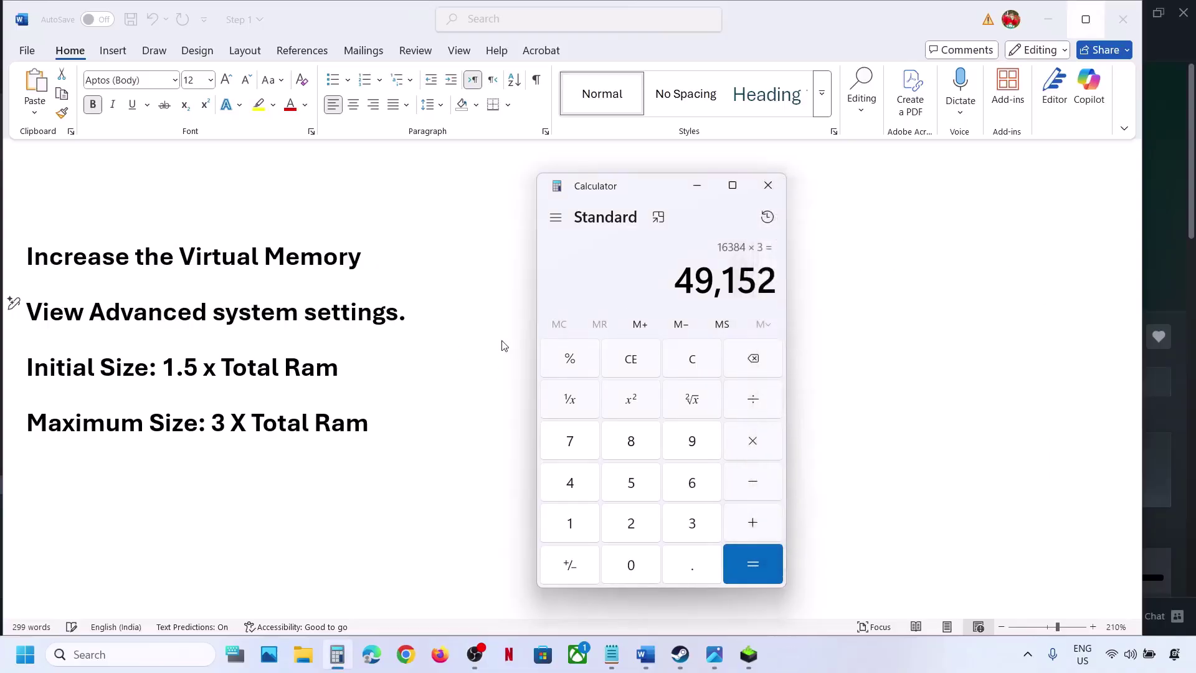
click(399, 314)
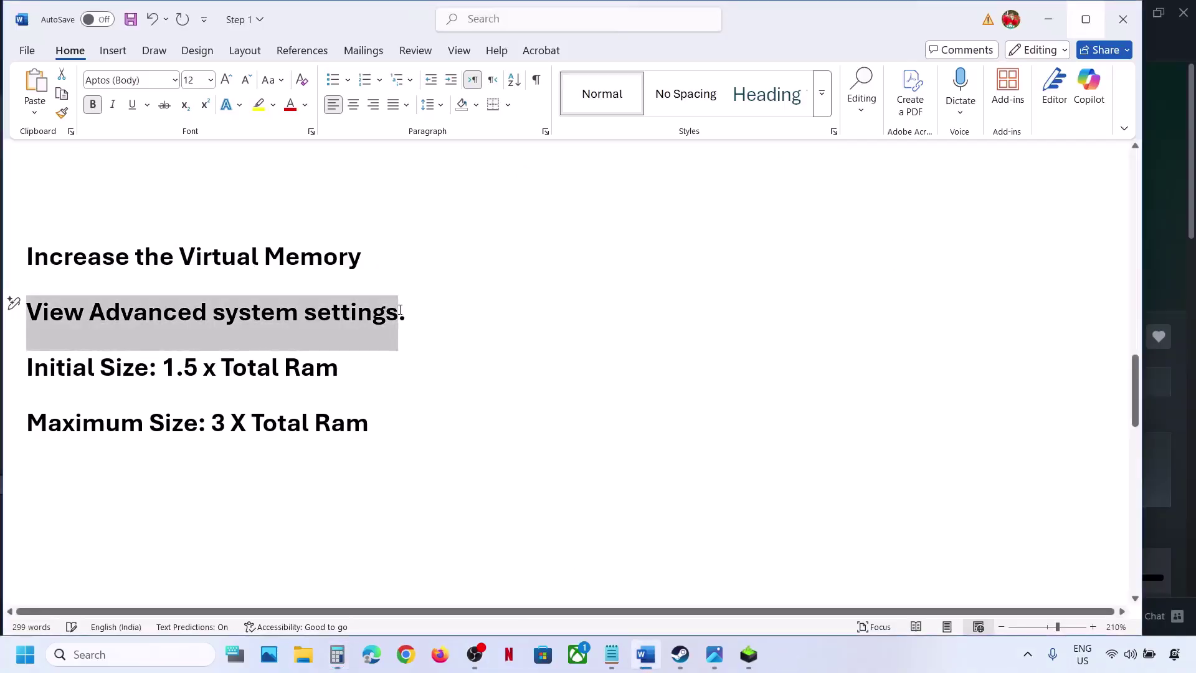
Set drive C's paging file to a system managed size via advanced system settings.
key(ctrl+c)
click(134, 654)
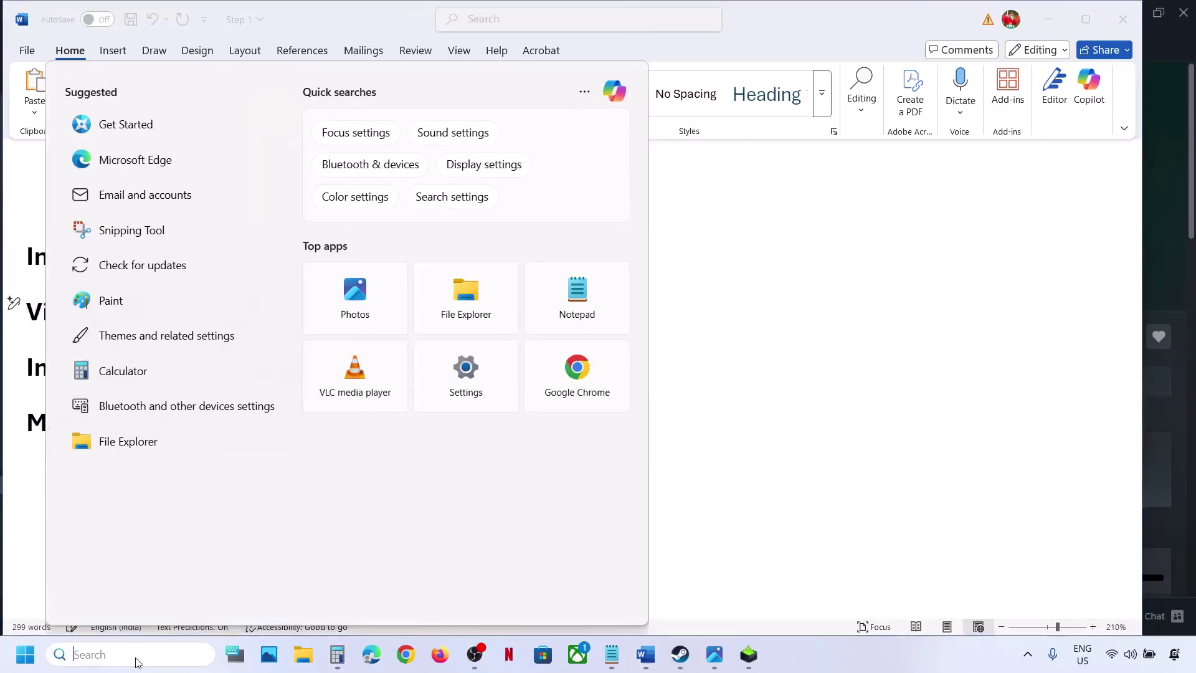
key(ctrl+v)
click(179, 179)
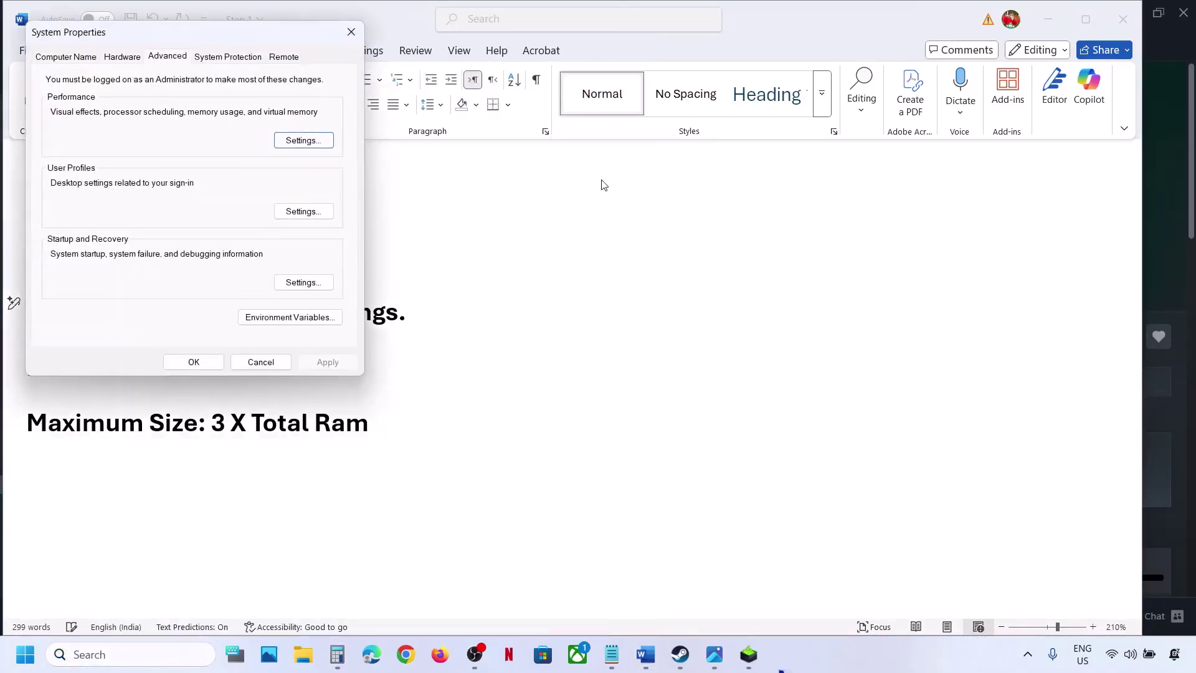
click(297, 141)
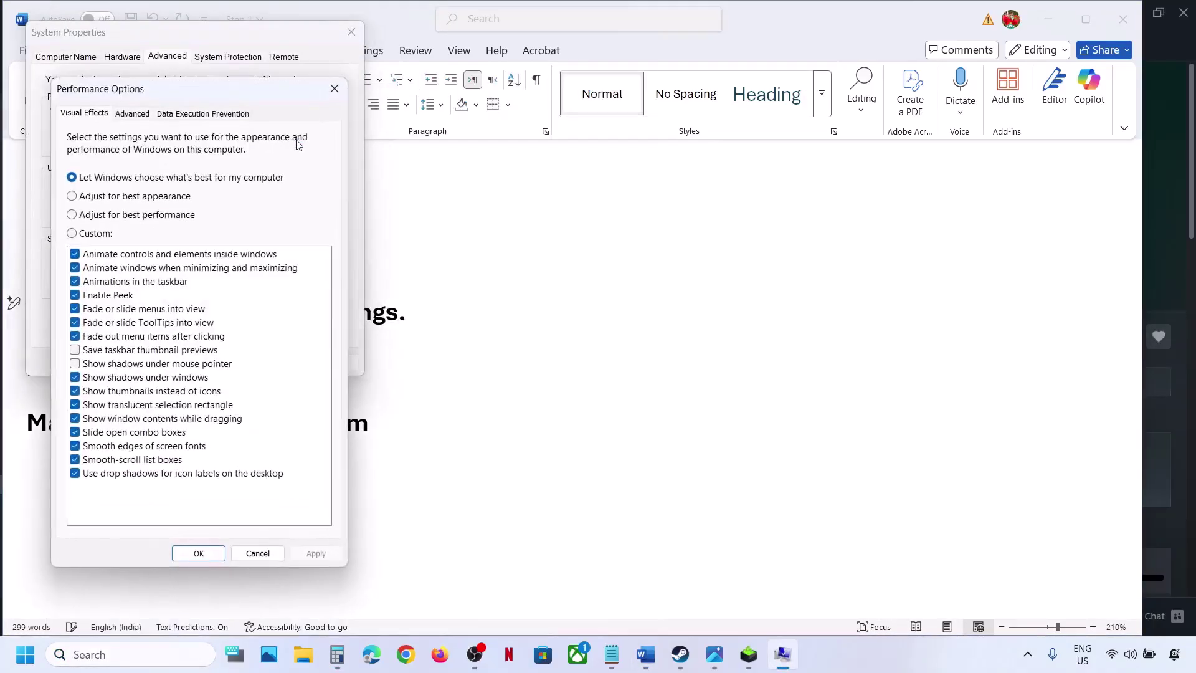
click(147, 115)
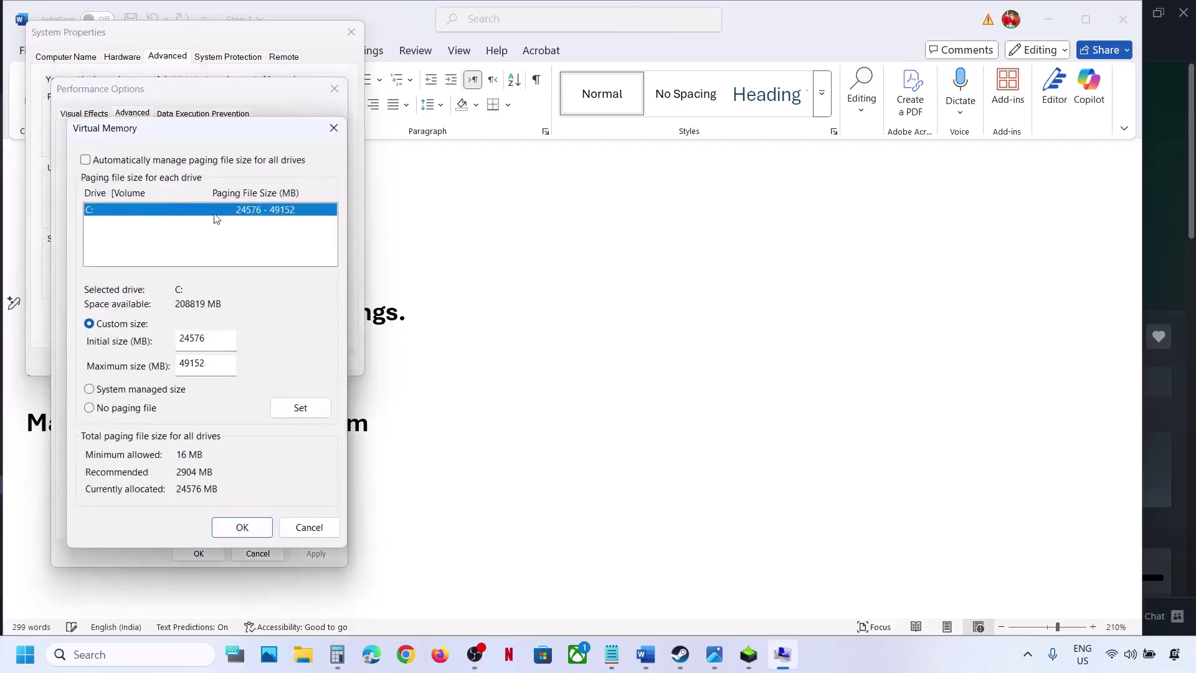
click(91, 390)
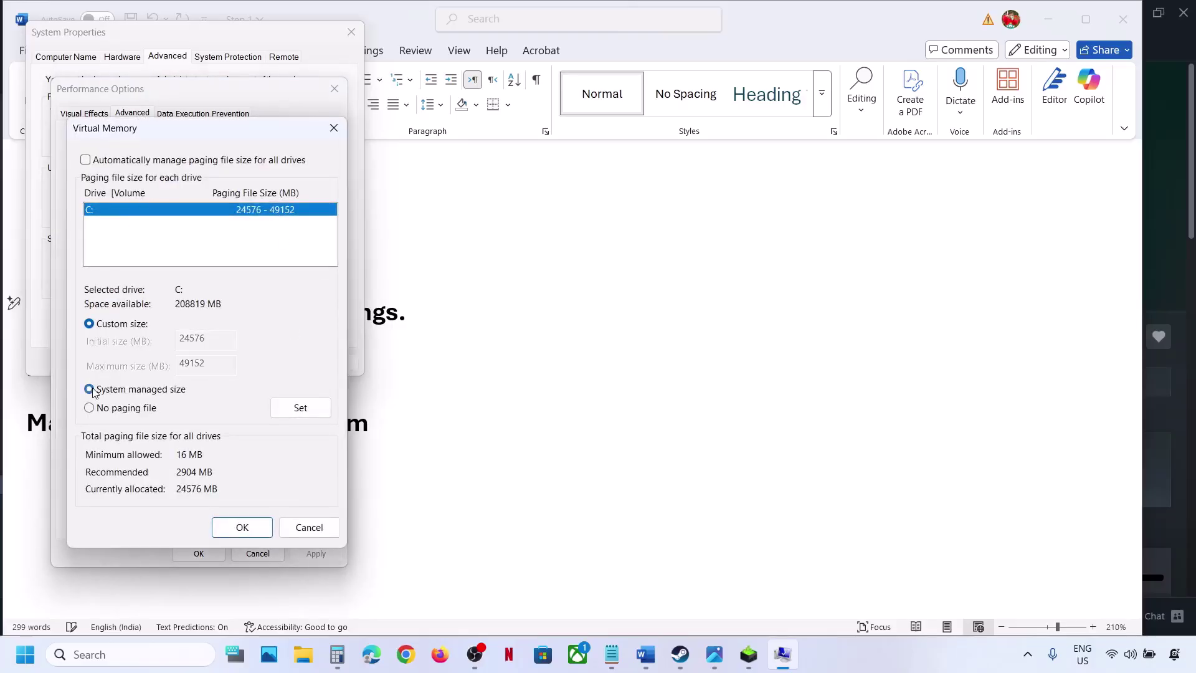
click(279, 411)
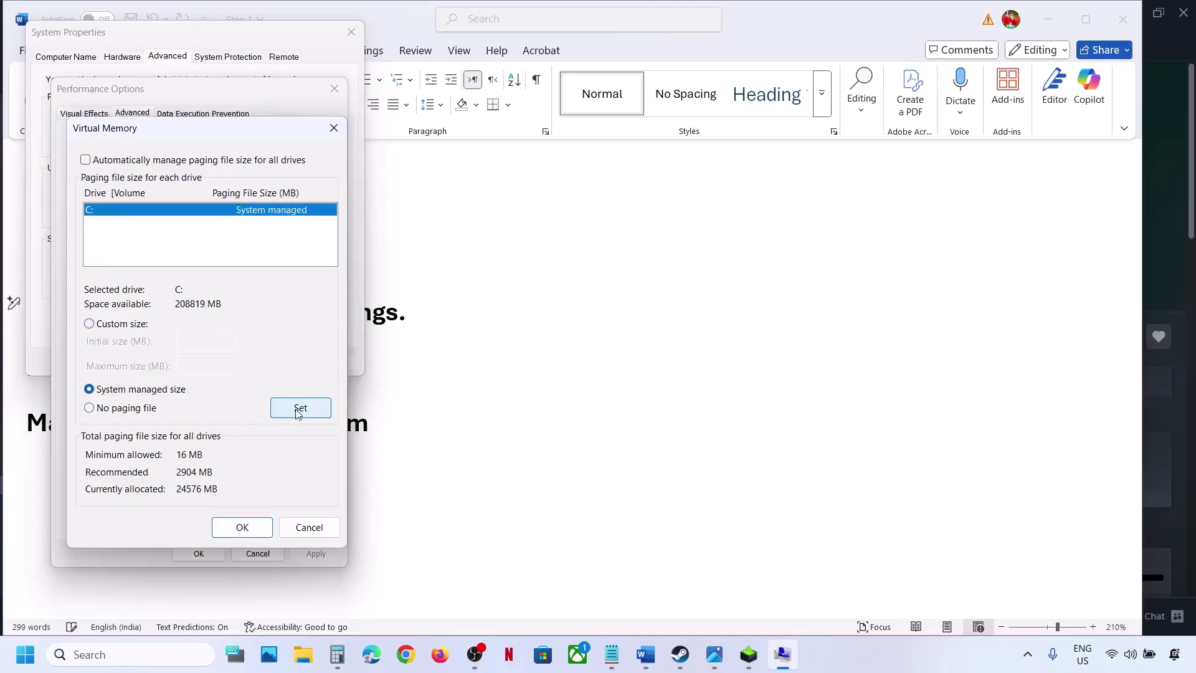
click(245, 528)
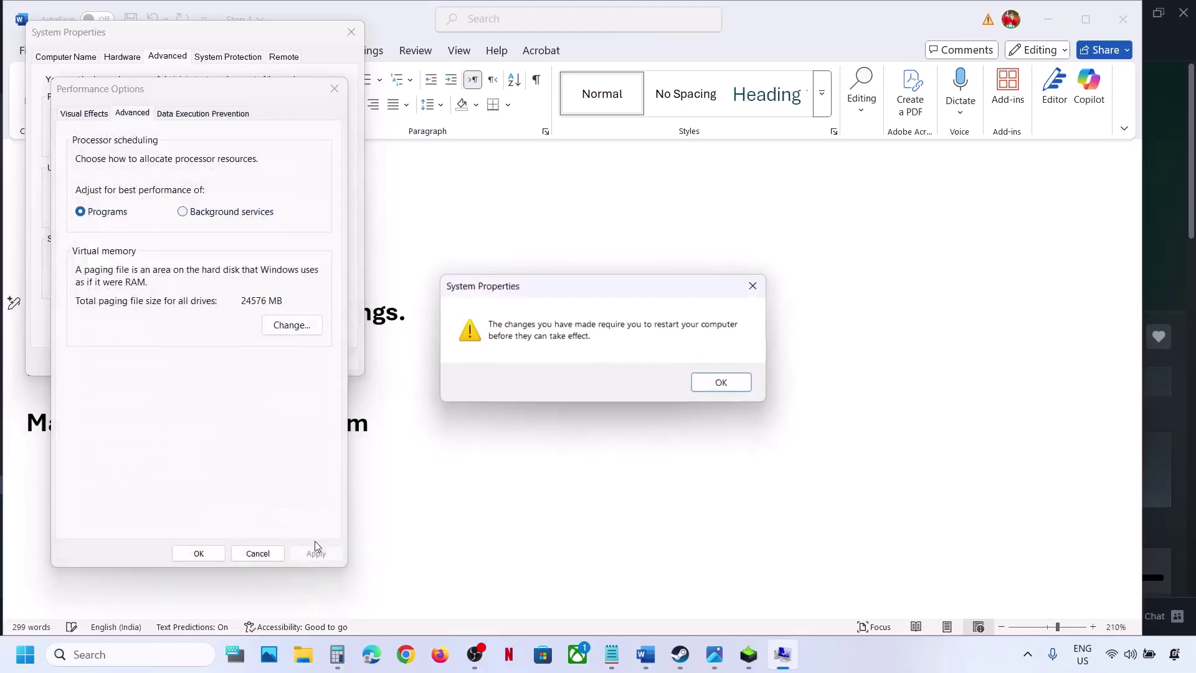
Acknowledge the restart notice, close Performance Options and System Properties, and postpone the restart.
click(722, 382)
click(317, 553)
click(199, 553)
click(193, 361)
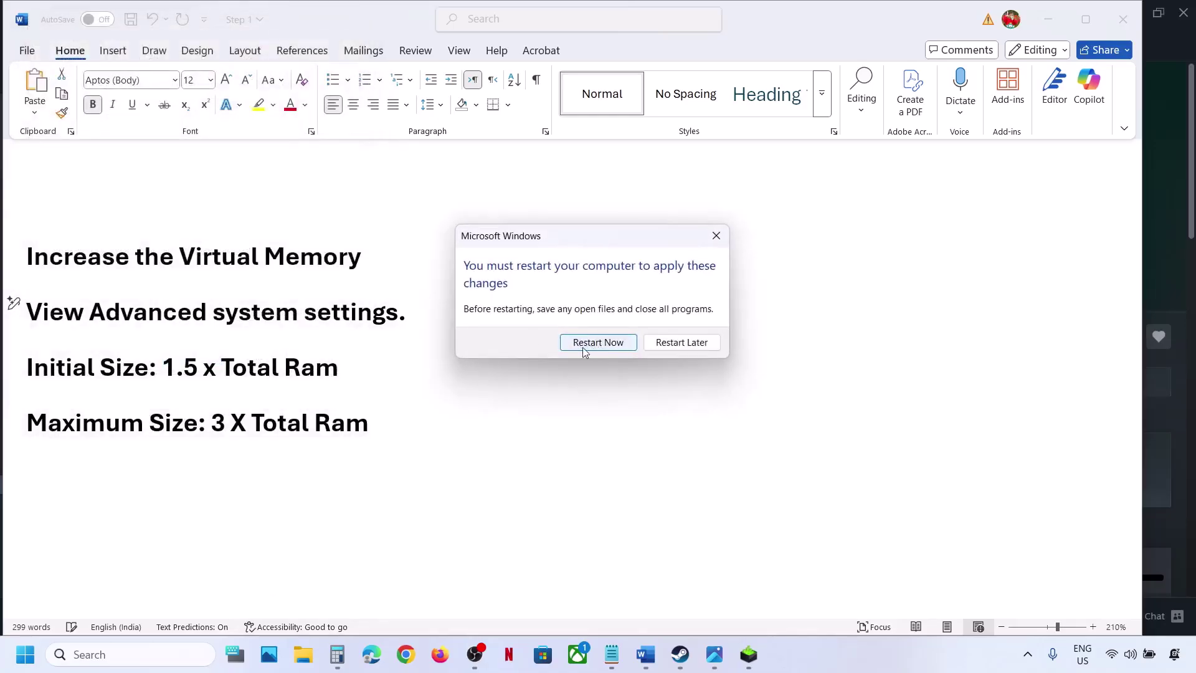
click(717, 235)
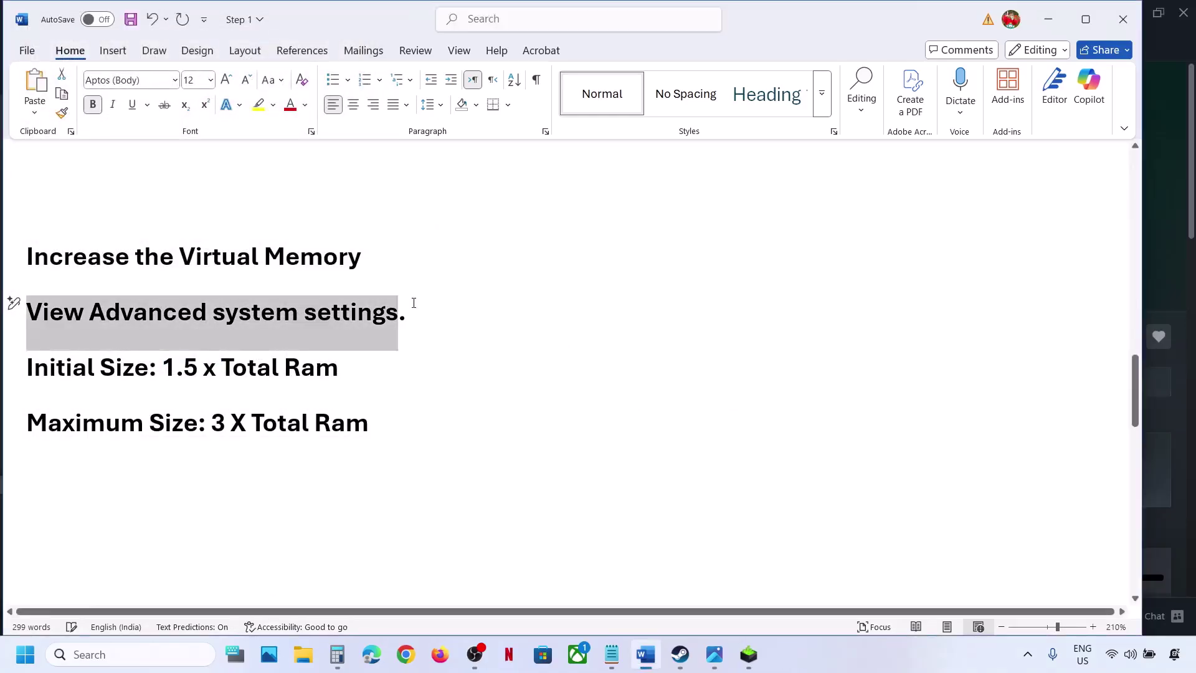
Enable 'Automatically manage paging file size for all drives' in Virtual Memory and close the dialogs.
click(125, 654)
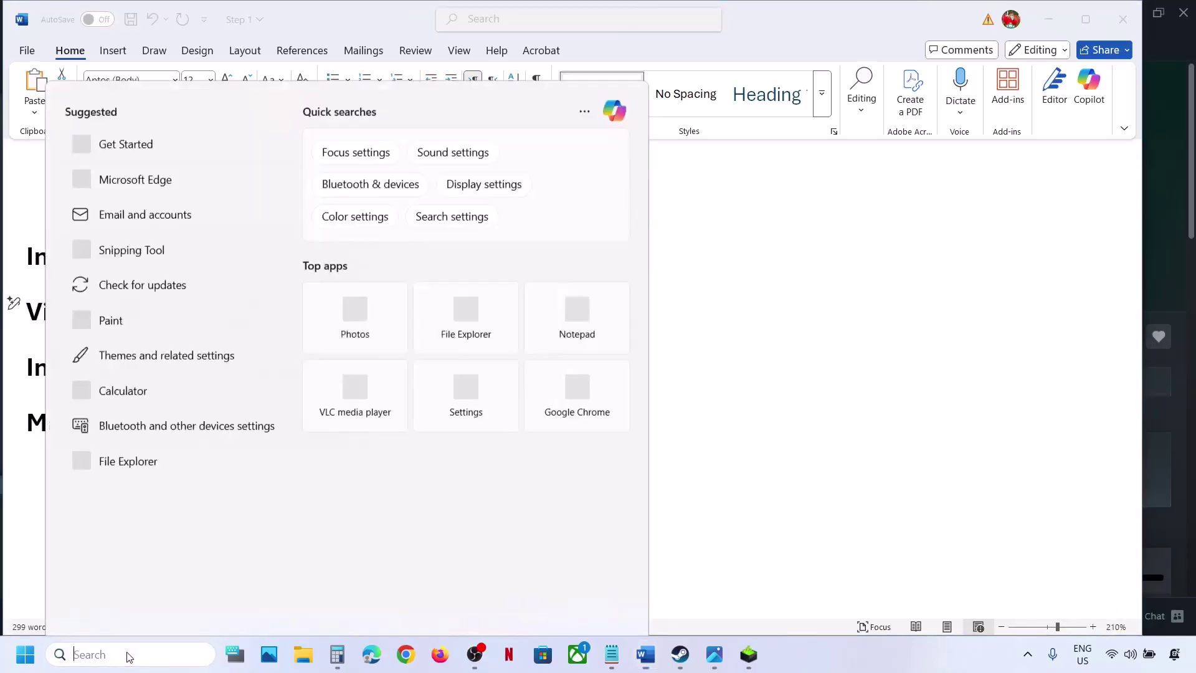
key(ctrl+v)
click(131, 169)
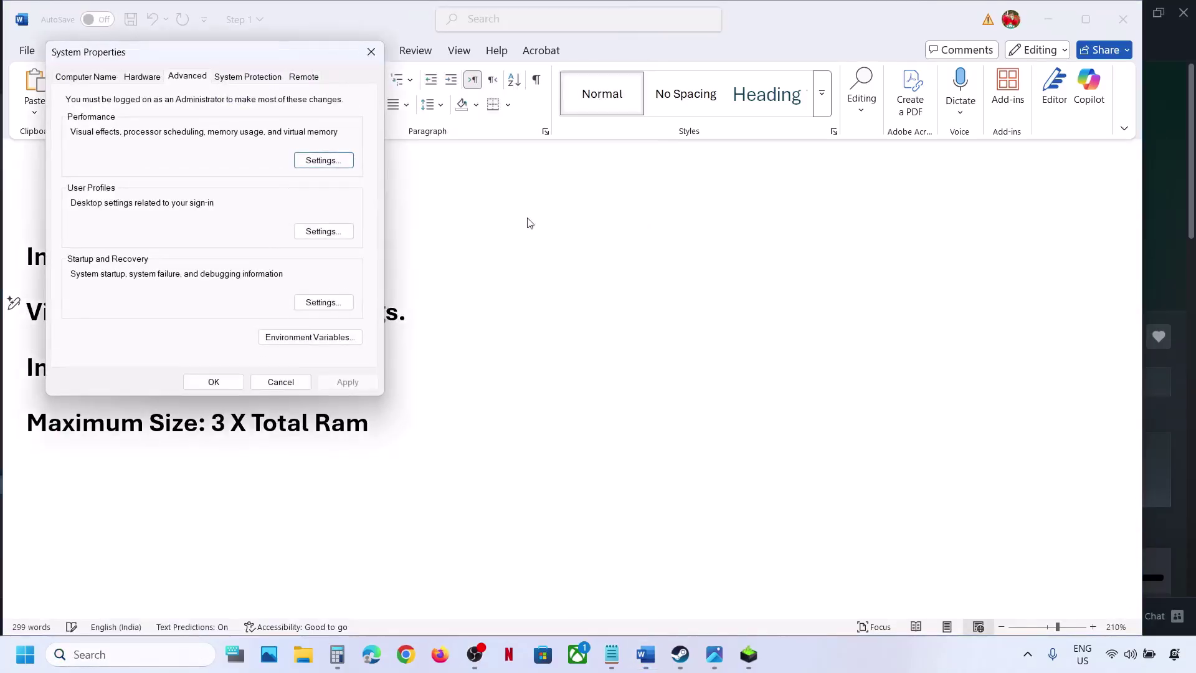
click(313, 163)
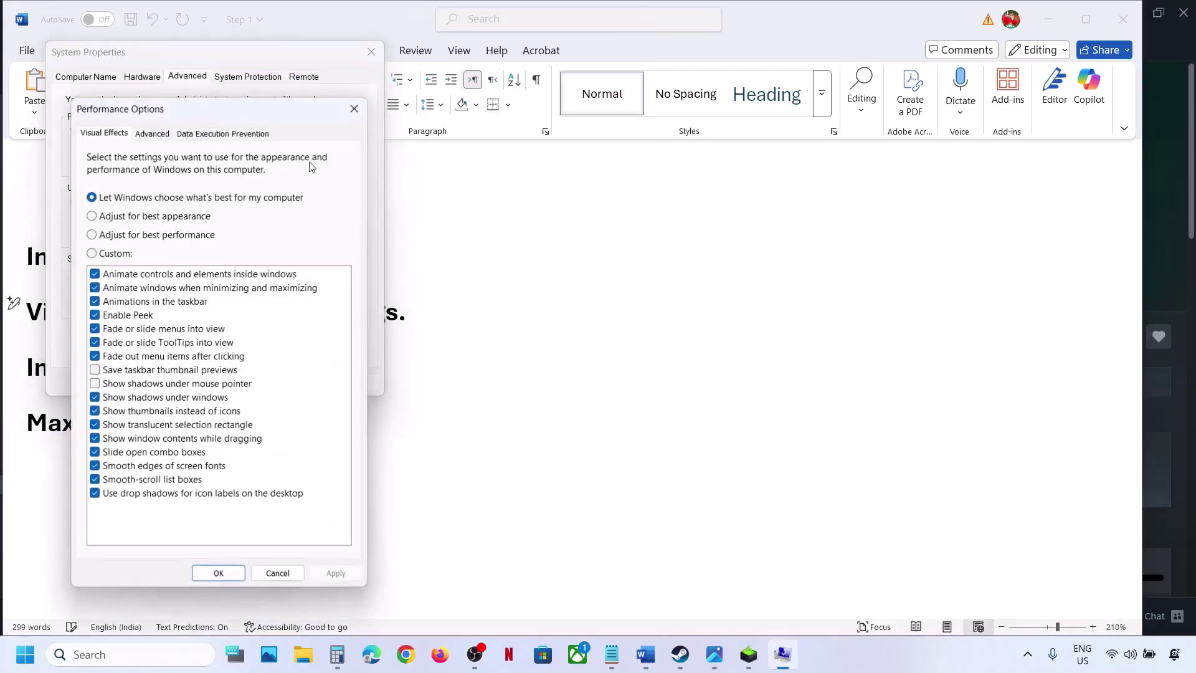
click(160, 135)
click(321, 344)
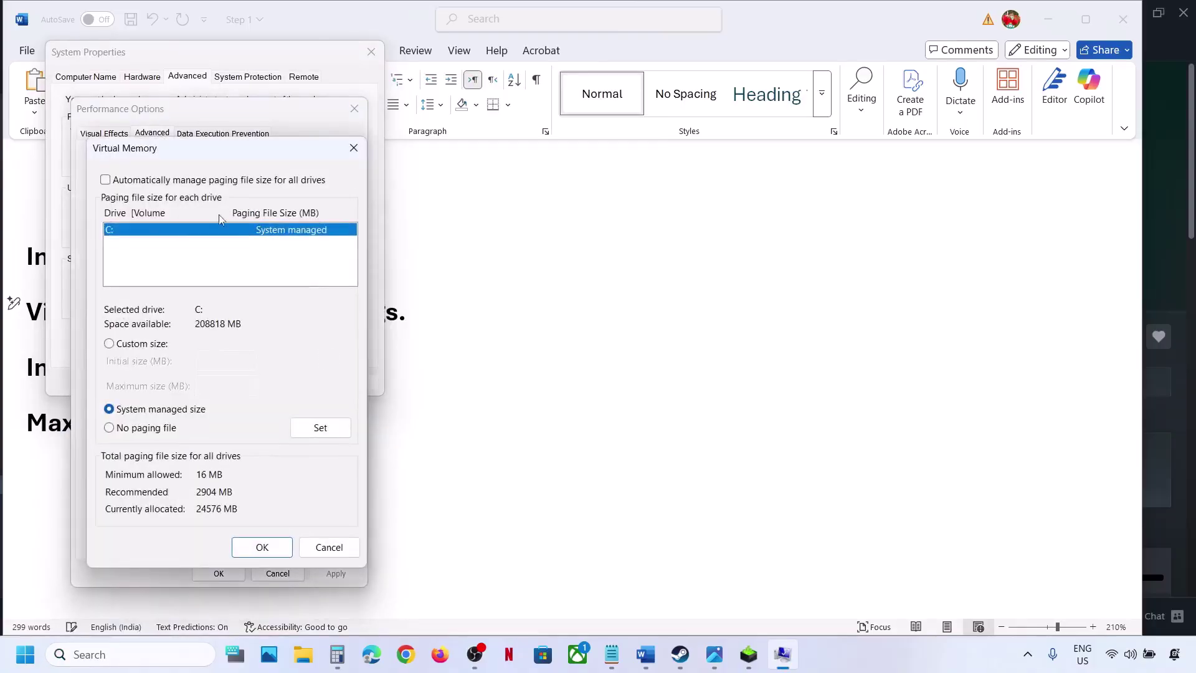
click(106, 181)
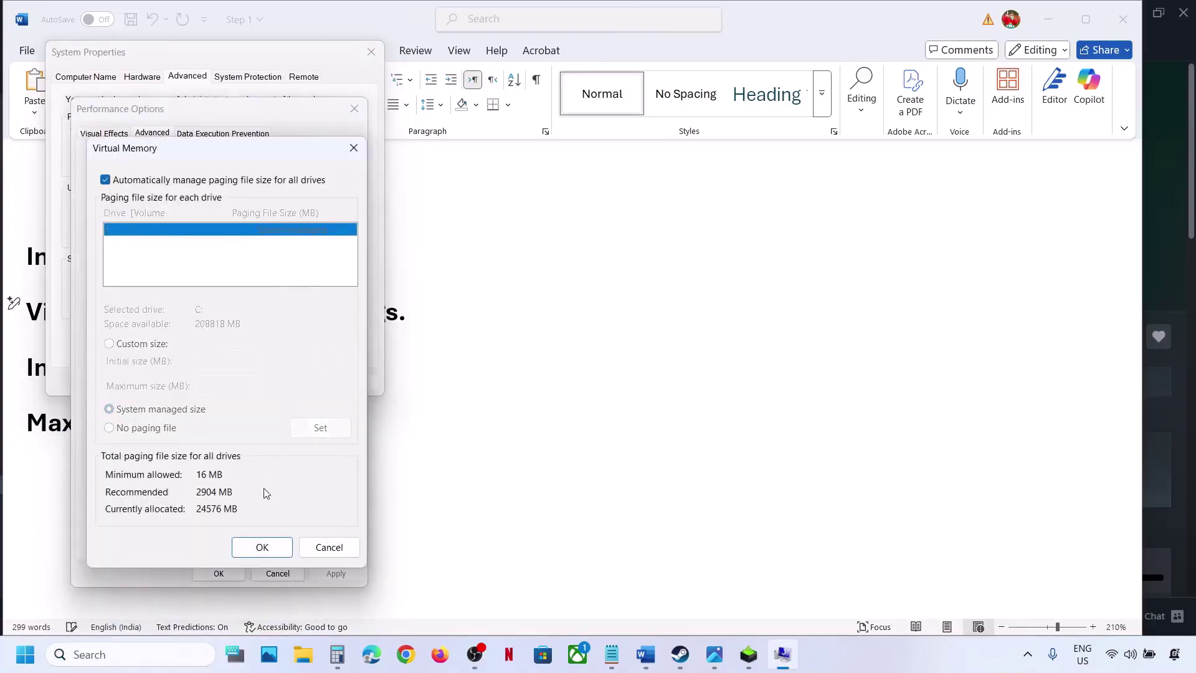
click(259, 549)
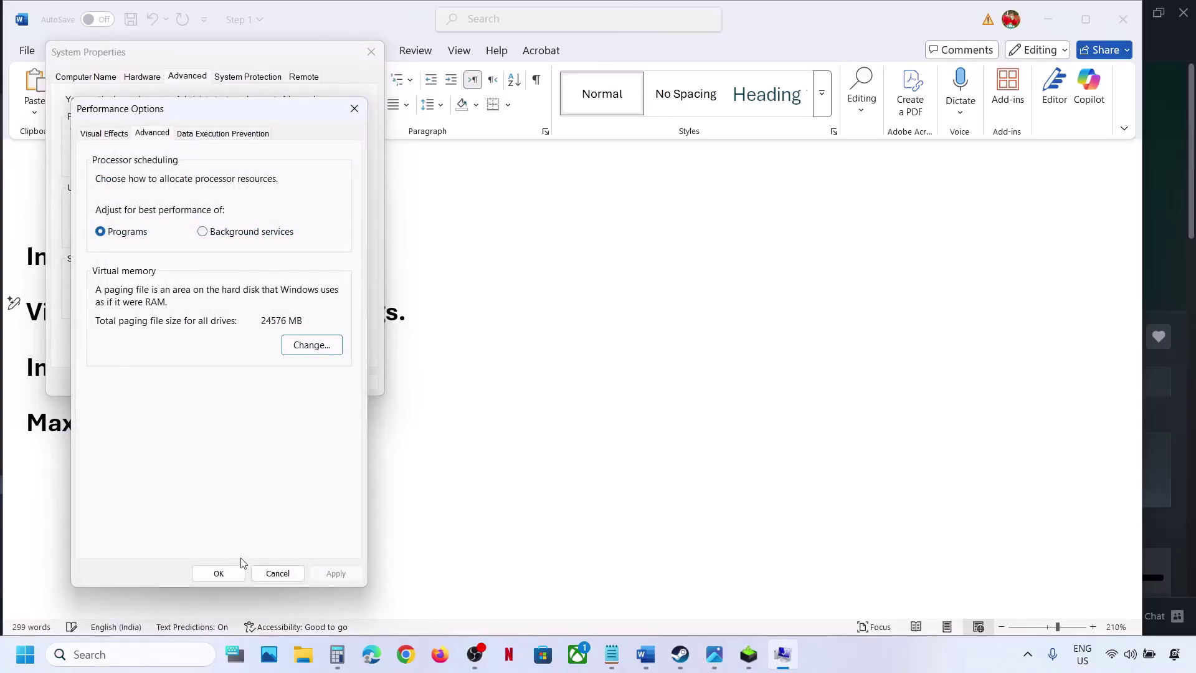
click(219, 573)
click(213, 382)
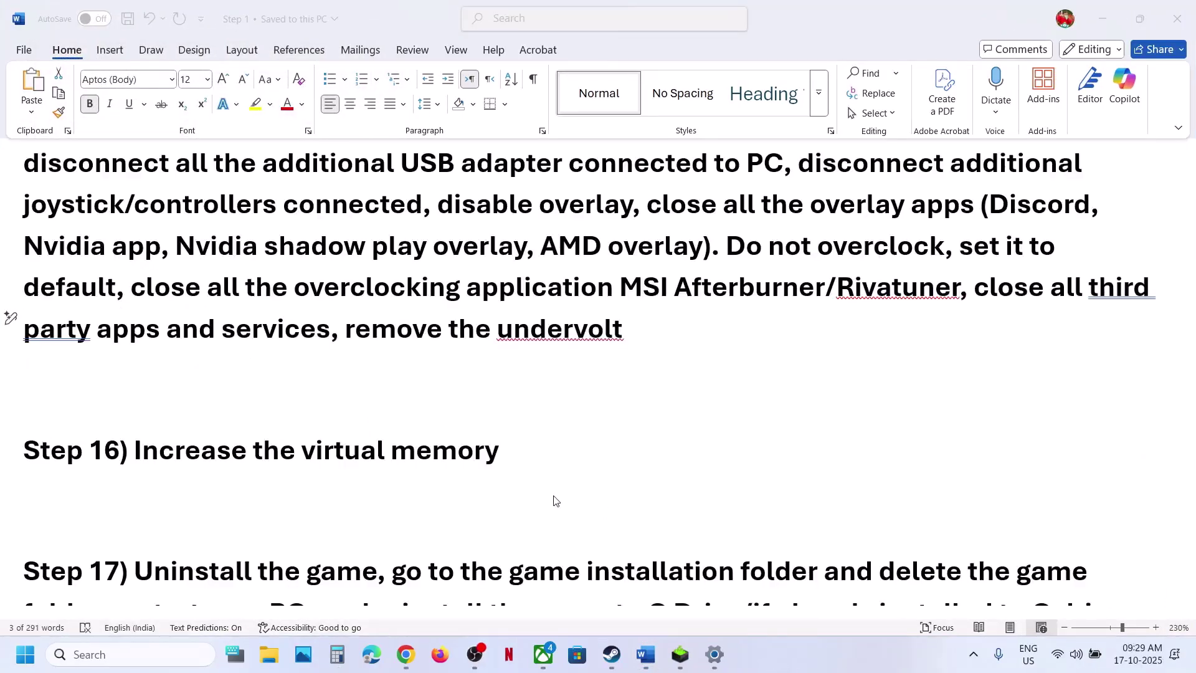
Uninstall Fellowship from the Steam library via Manage > Uninstall.
scroll(553, 499, down, 3)
click(612, 654)
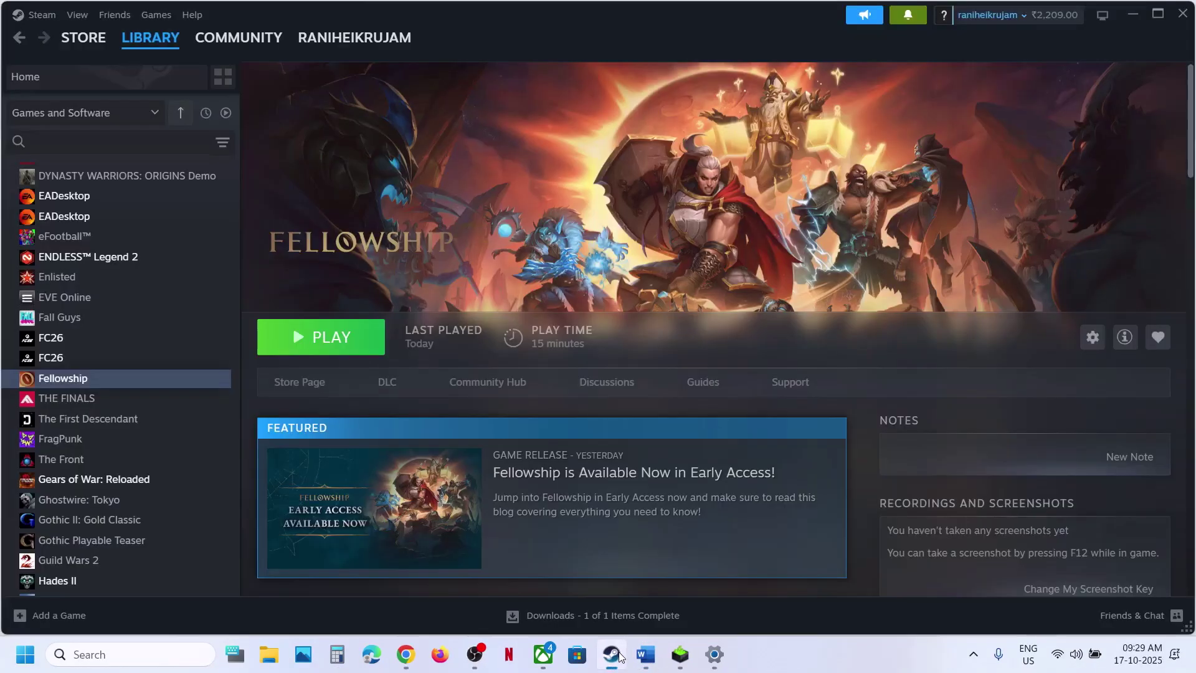
right_click(149, 378)
mouse_move(186, 477)
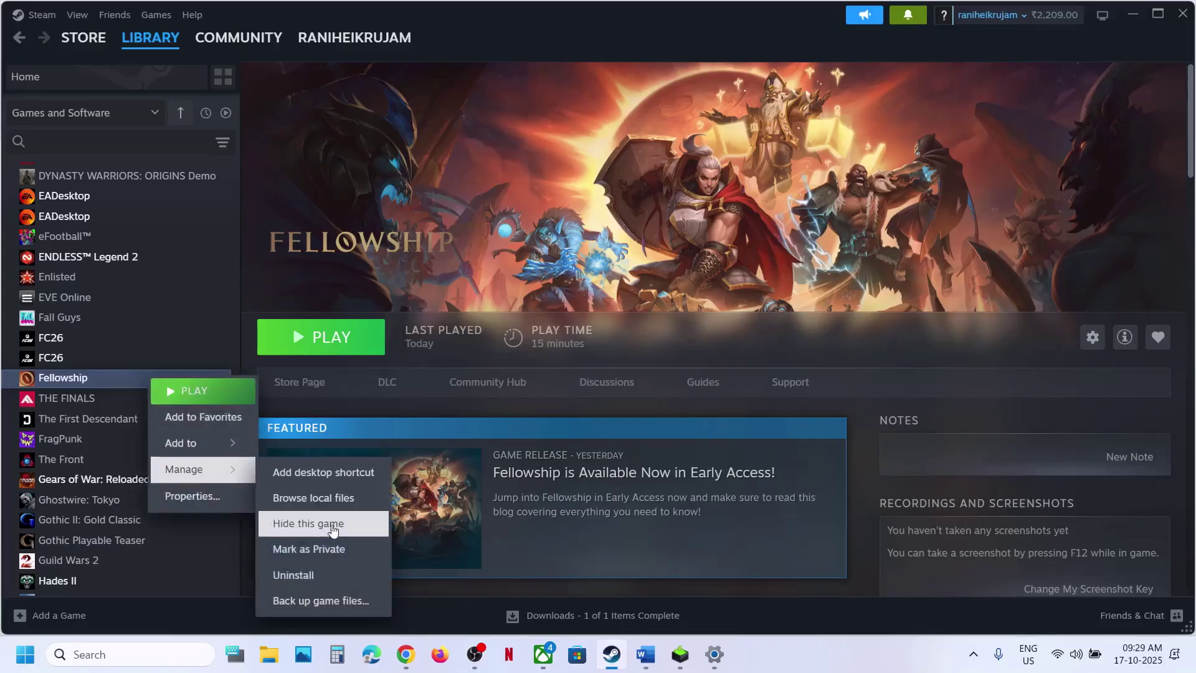
click(310, 577)
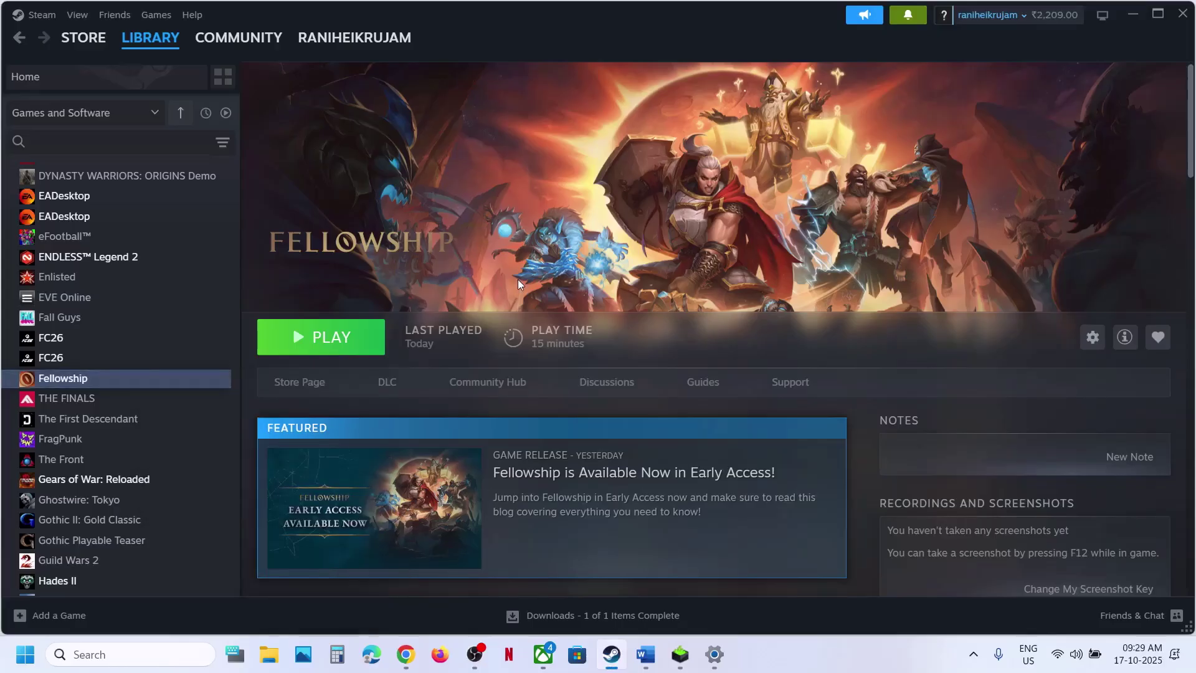
Highlight Step 17's reinstall-to-C-drive instructions in Word, then return to Steam.
click(646, 654)
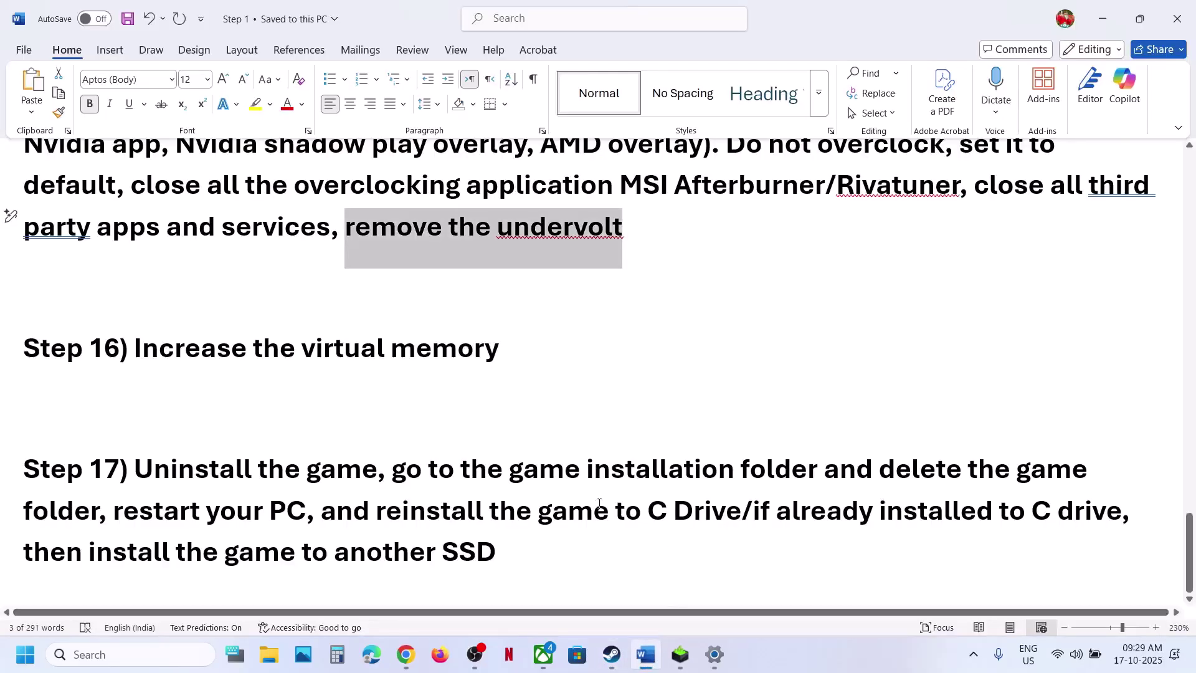
drag(389, 512, 741, 512)
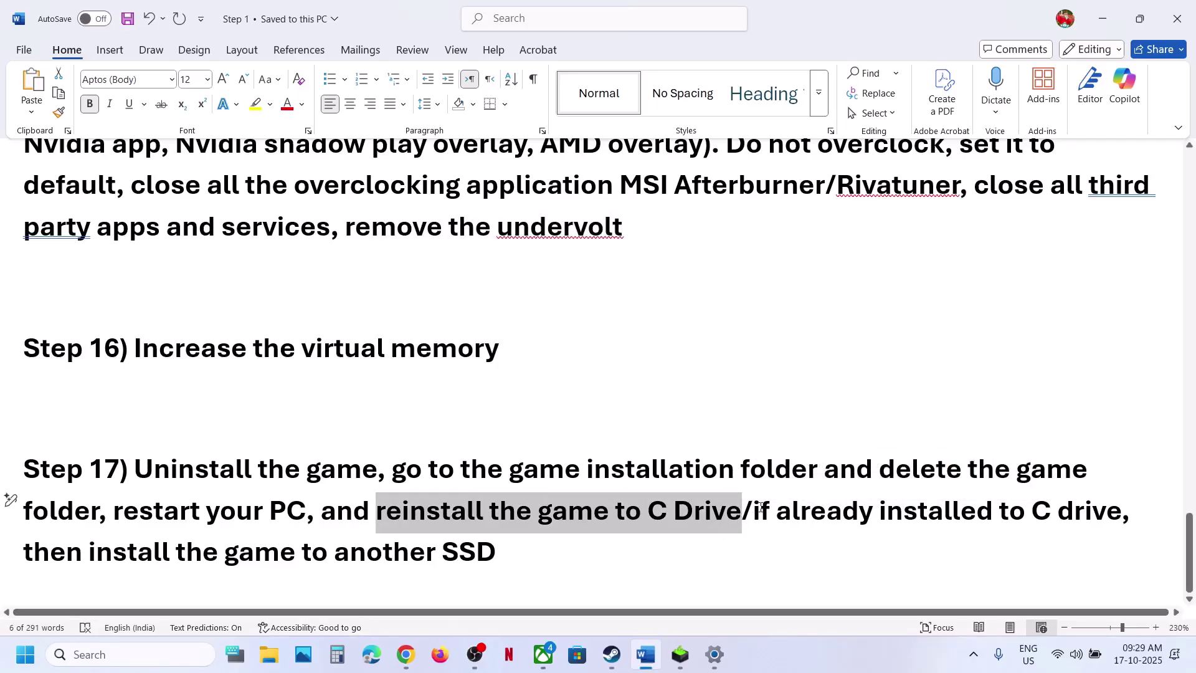
drag(762, 508, 1089, 531)
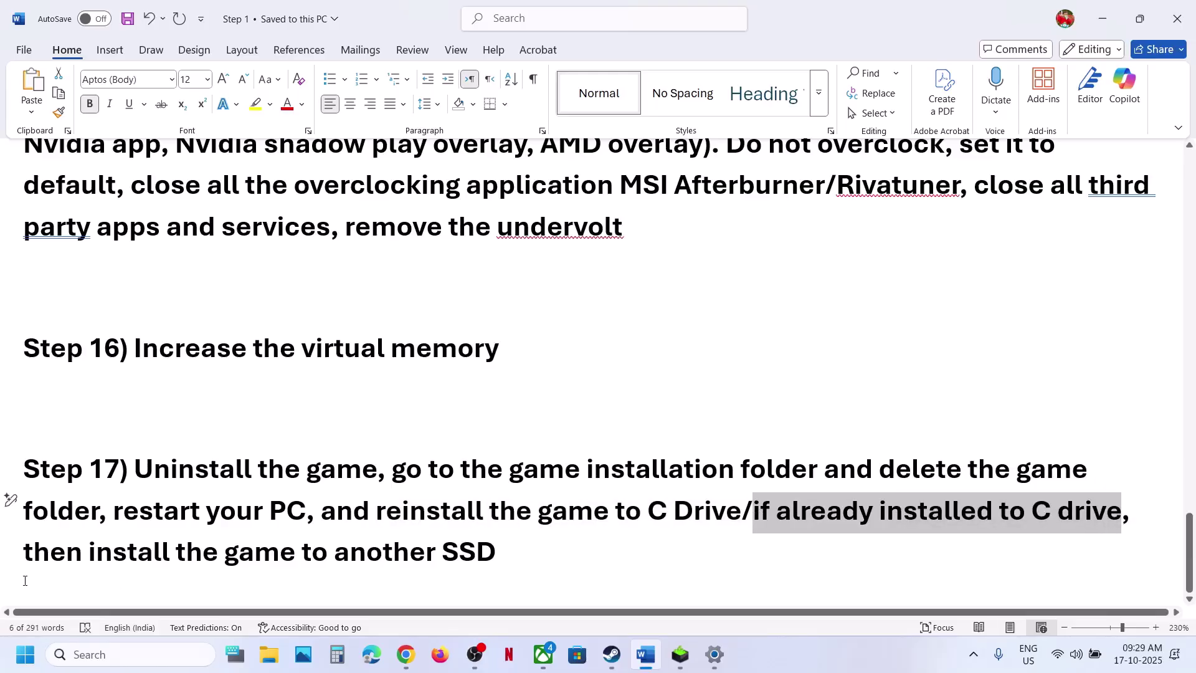
drag(36, 560, 584, 597)
key(alt+Tab)
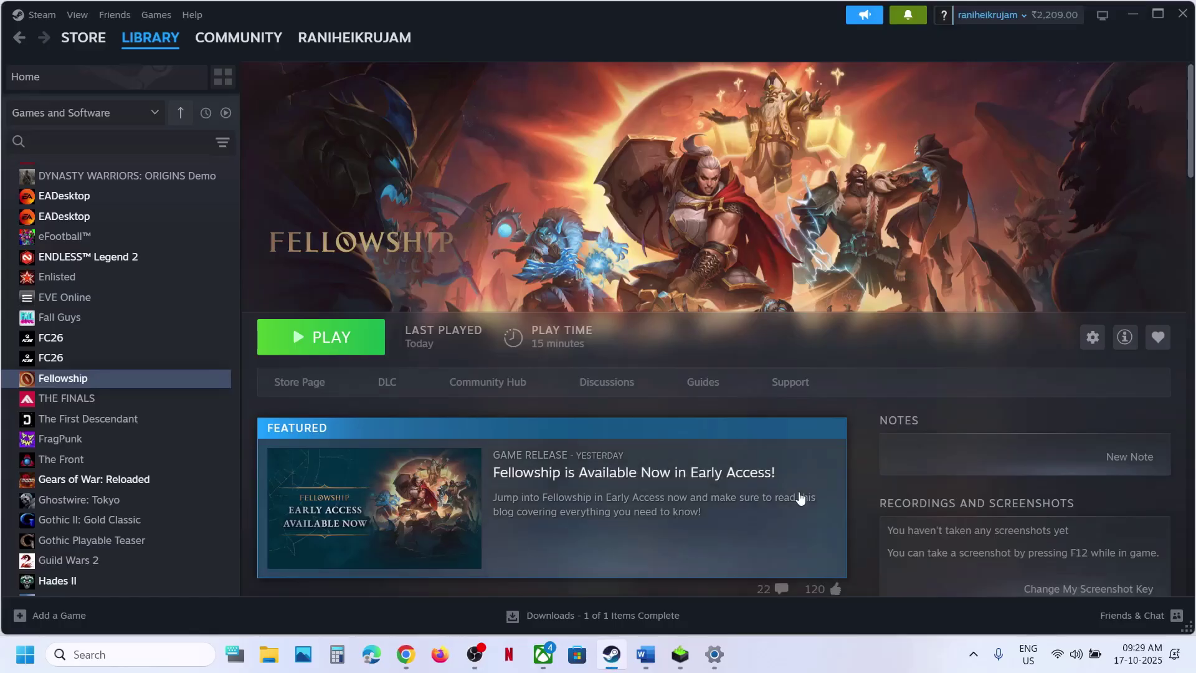
click(794, 645)
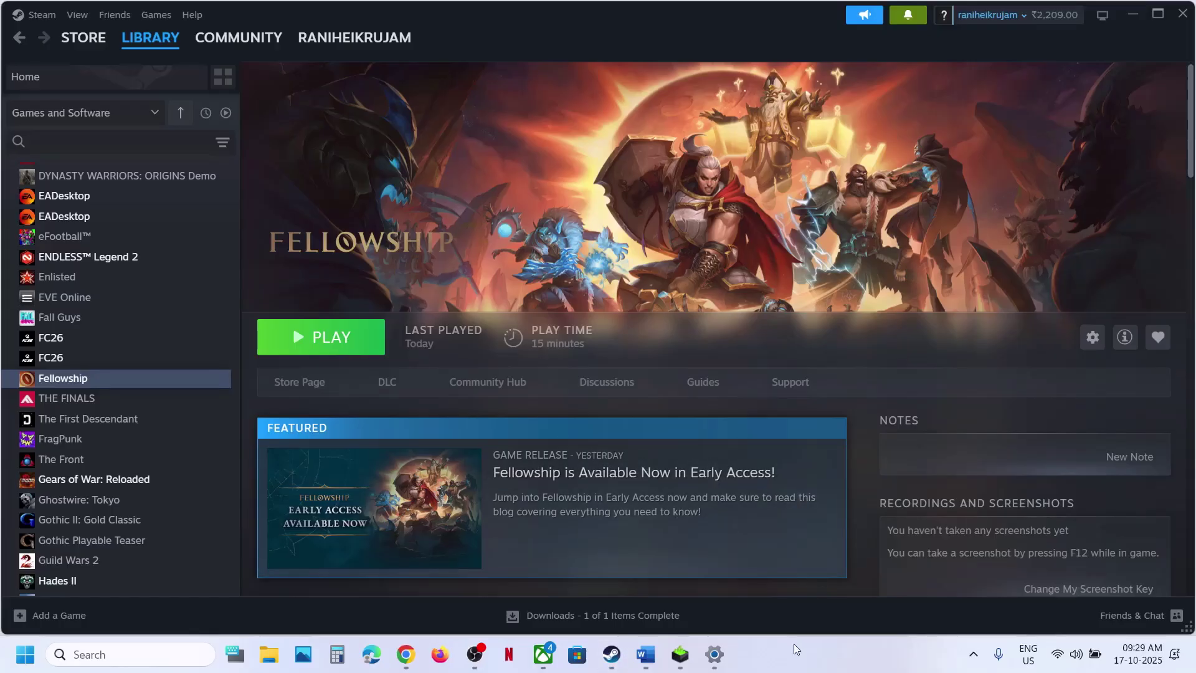